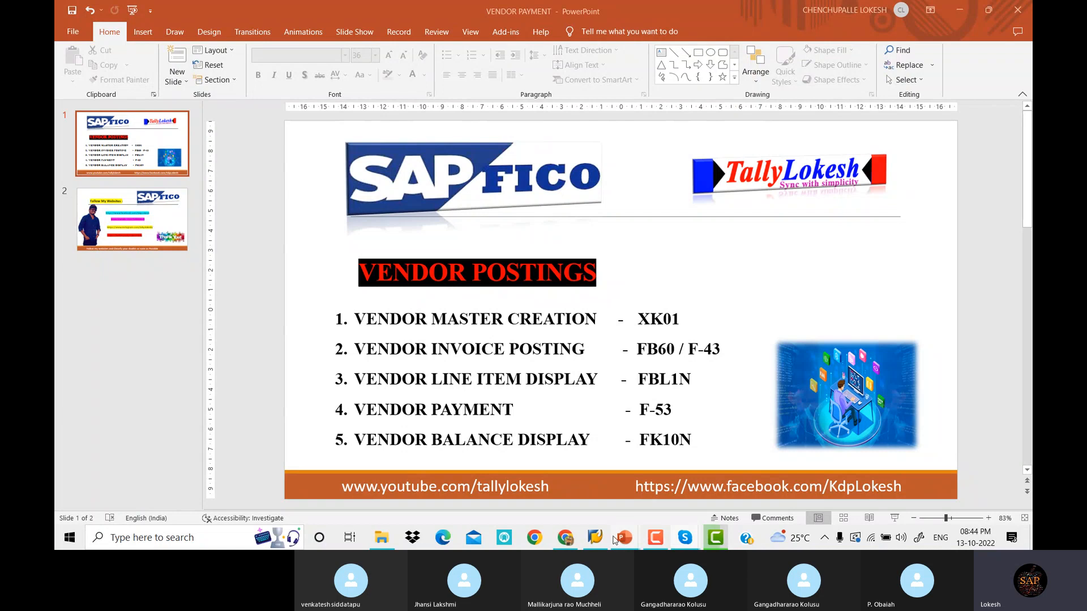
Log on to client 800 with the saved user name and password, ending other sessions for that user
{"action": "left_click", "coordinate": [595, 539]}
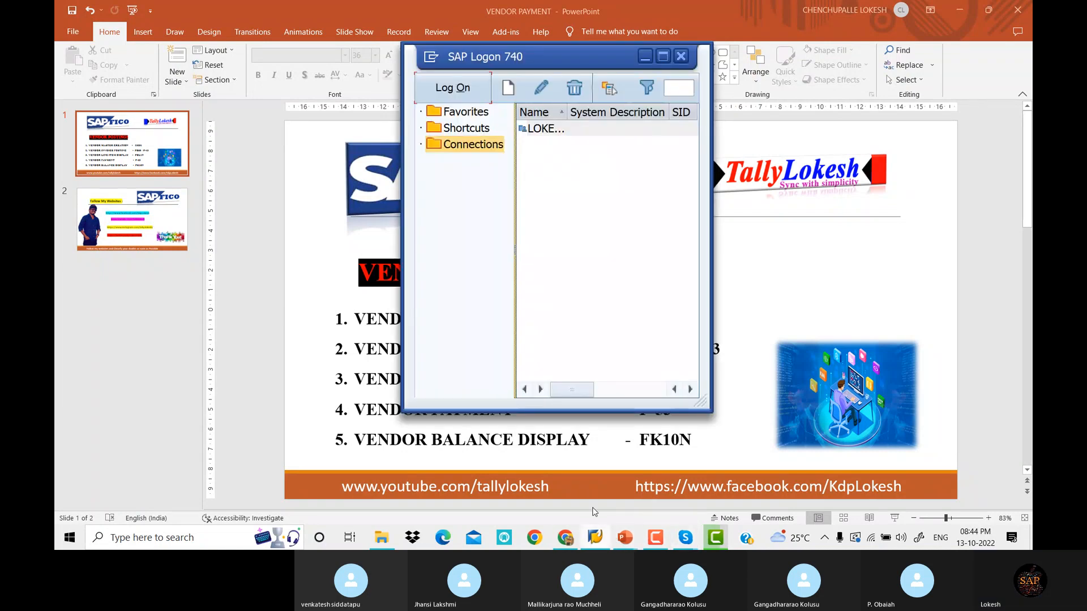
{"action": "left_click", "coordinate": [464, 89]}
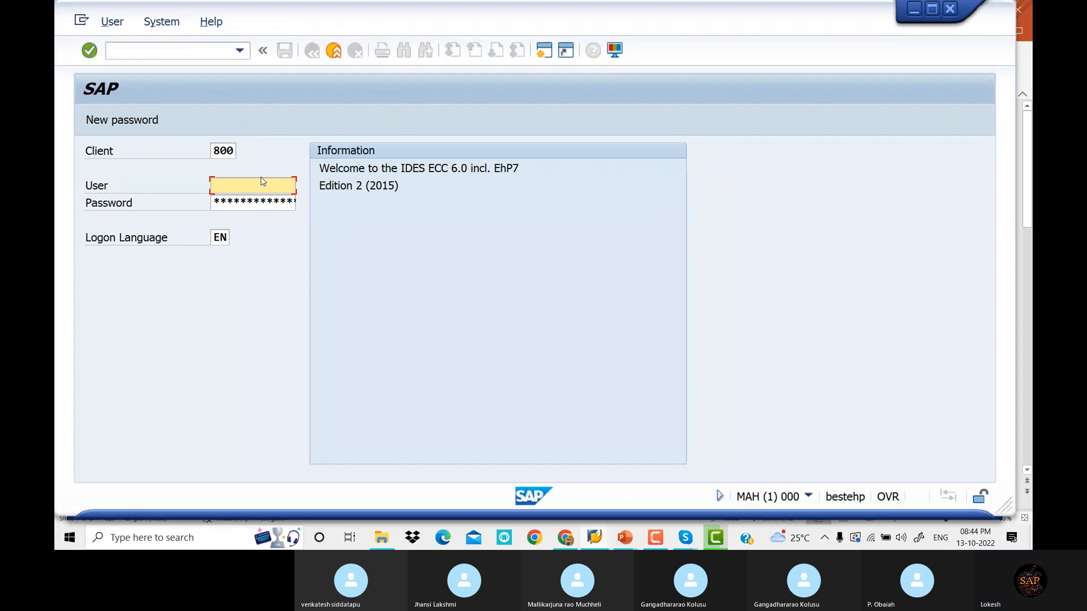
{"action": "type", "text": "F"}
{"action": "key", "text": "Down"}
{"action": "key", "text": "Tab"}
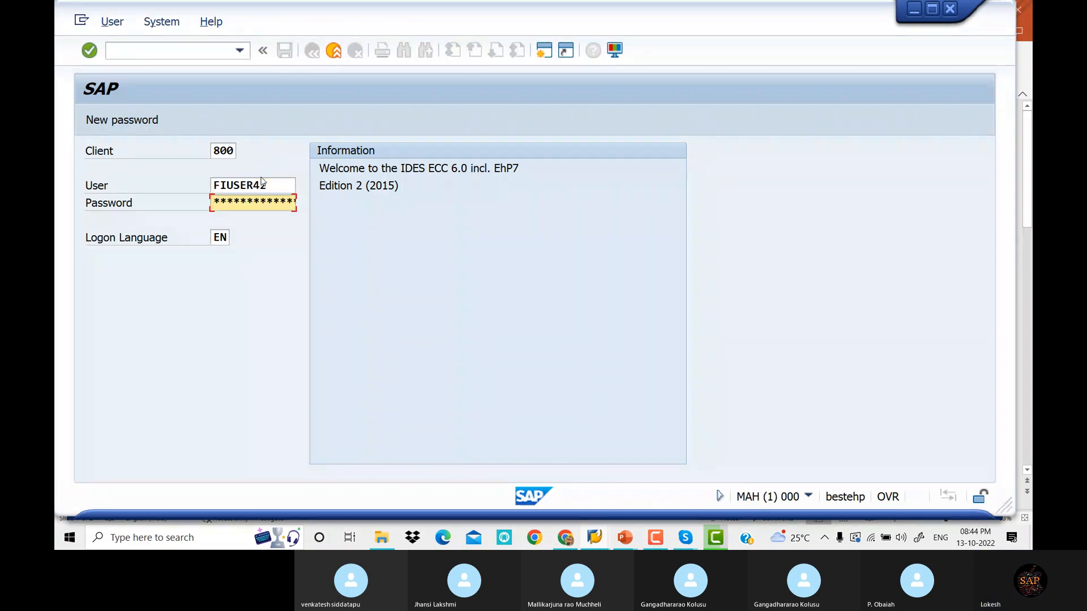
{"action": "type", "text": "******"}
{"action": "key", "text": "Return"}
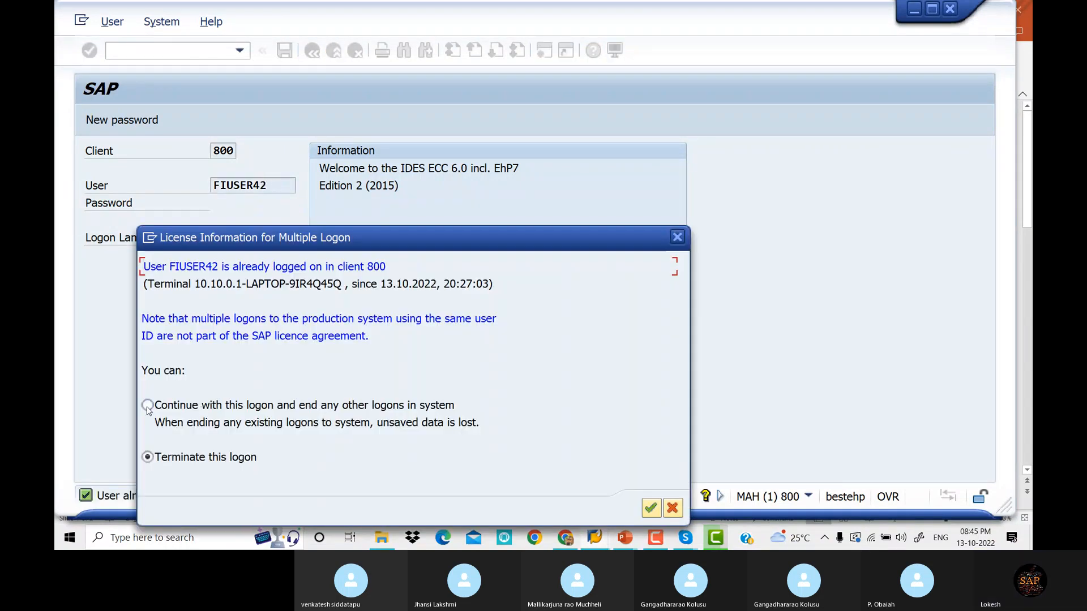
{"action": "left_click", "coordinate": [148, 405]}
{"action": "left_click", "coordinate": [650, 508]}
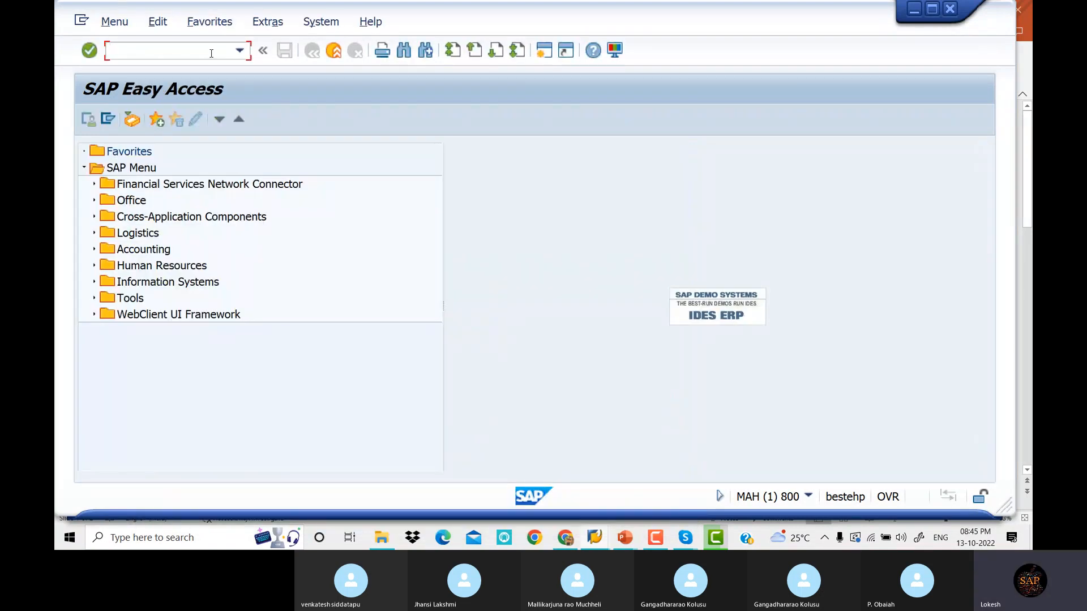
{"action": "left_click", "coordinate": [210, 51]}
{"action": "left_click", "coordinate": [625, 537]}
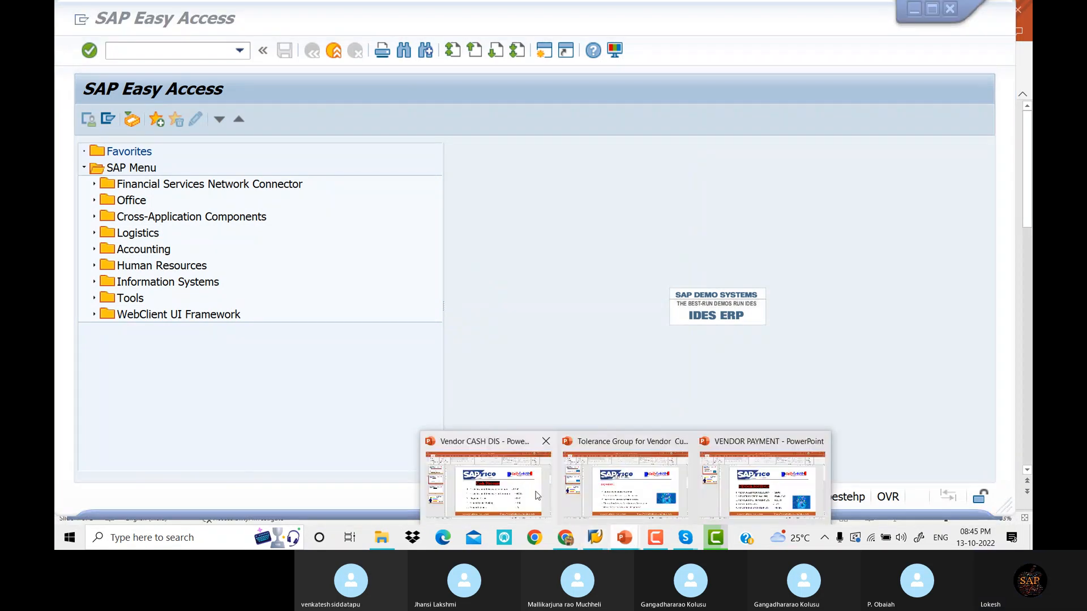
{"action": "left_click", "coordinate": [538, 496]}
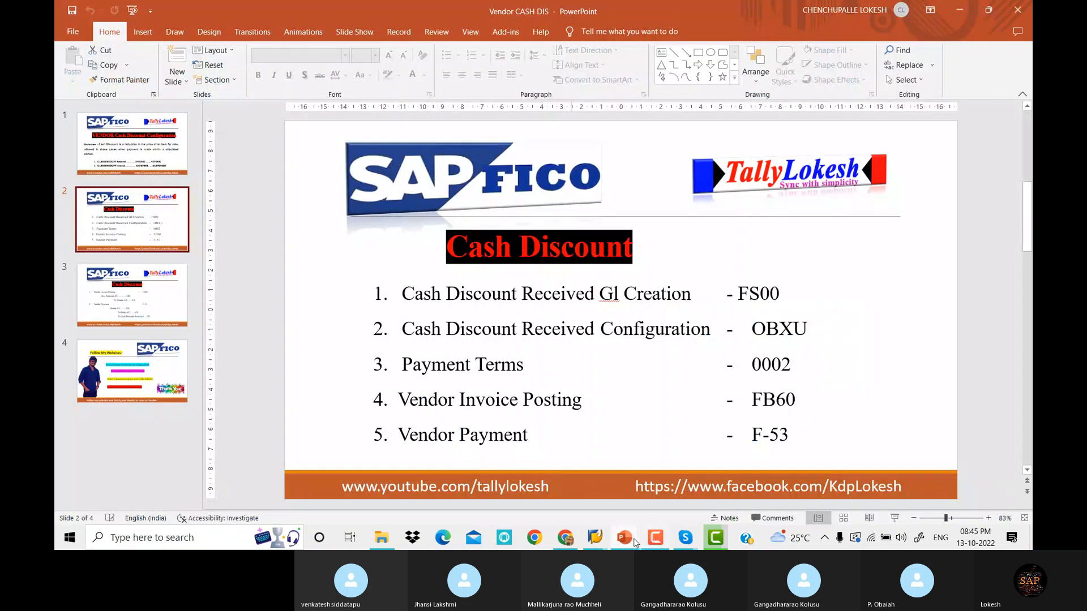
{"action": "mouse_move", "coordinate": [634, 538]}
{"action": "left_click", "coordinate": [753, 461]}
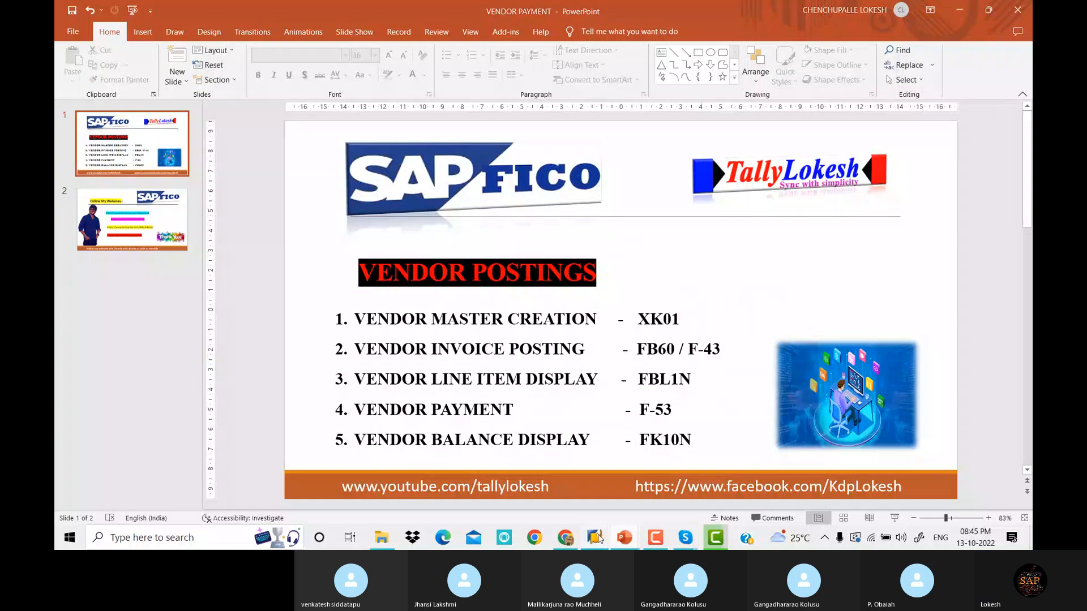
{"action": "mouse_move", "coordinate": [597, 538]}
{"action": "left_click", "coordinate": [606, 496]}
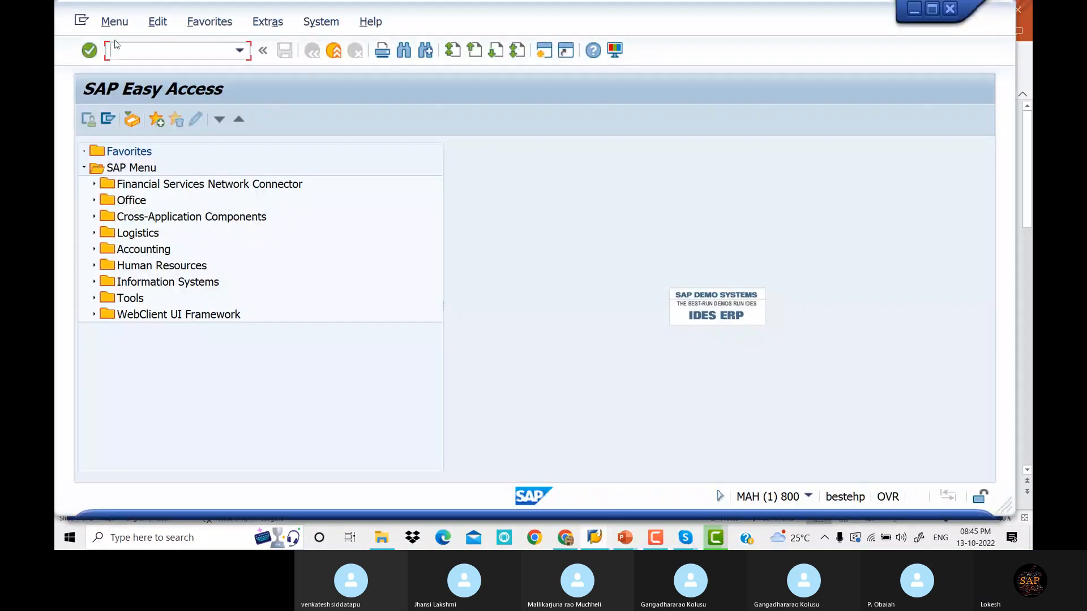
Run XK01 and enter company code DELT with account group DE11
{"action": "type", "text": "XK01"}
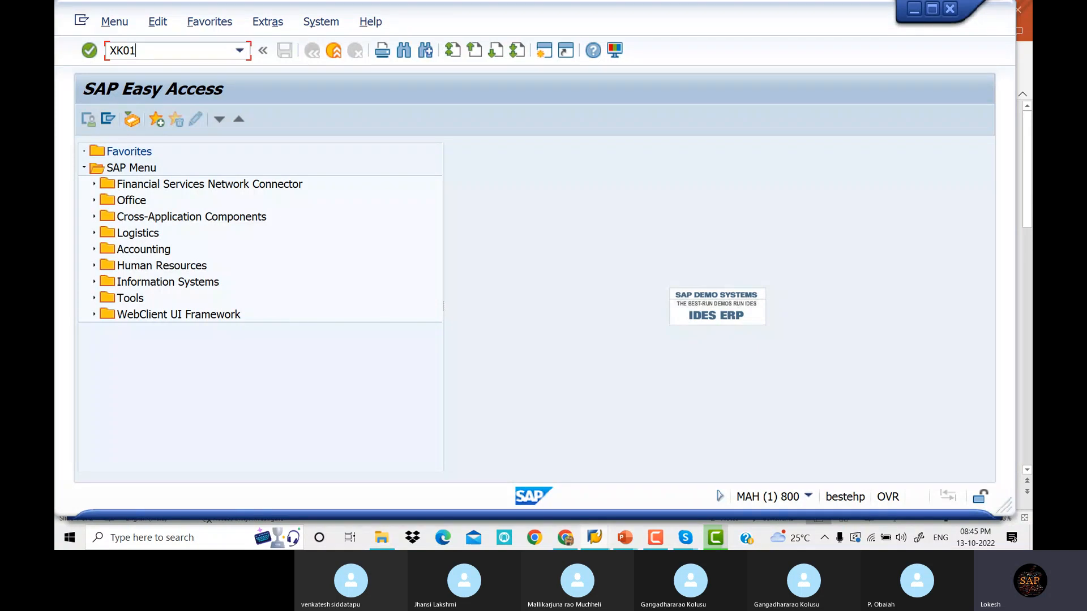
{"action": "key", "text": "Return"}
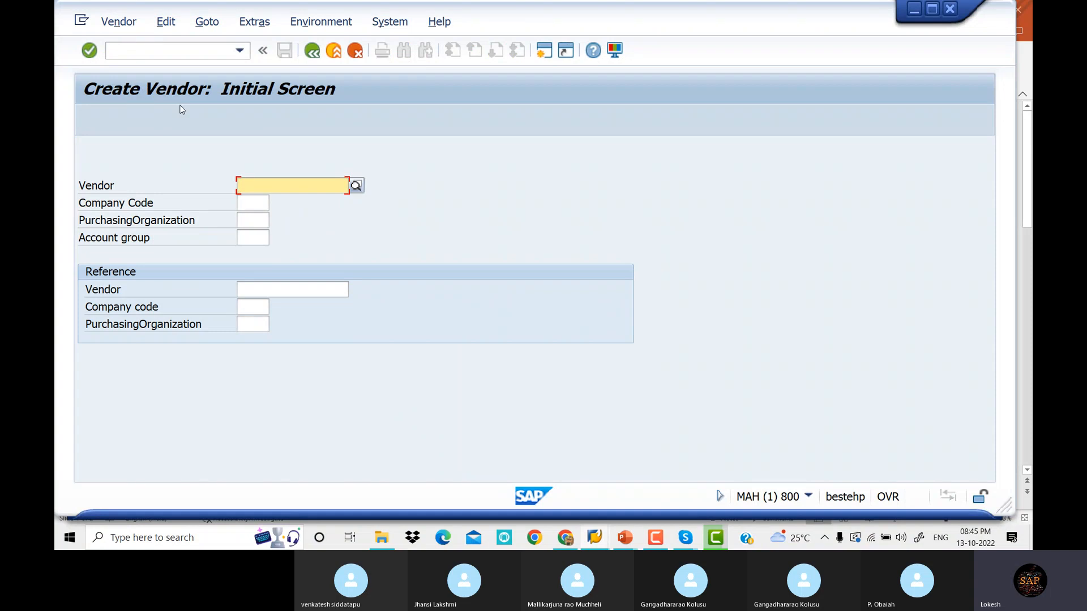
{"action": "left_click", "coordinate": [259, 204]}
{"action": "type", "text": "DE"}
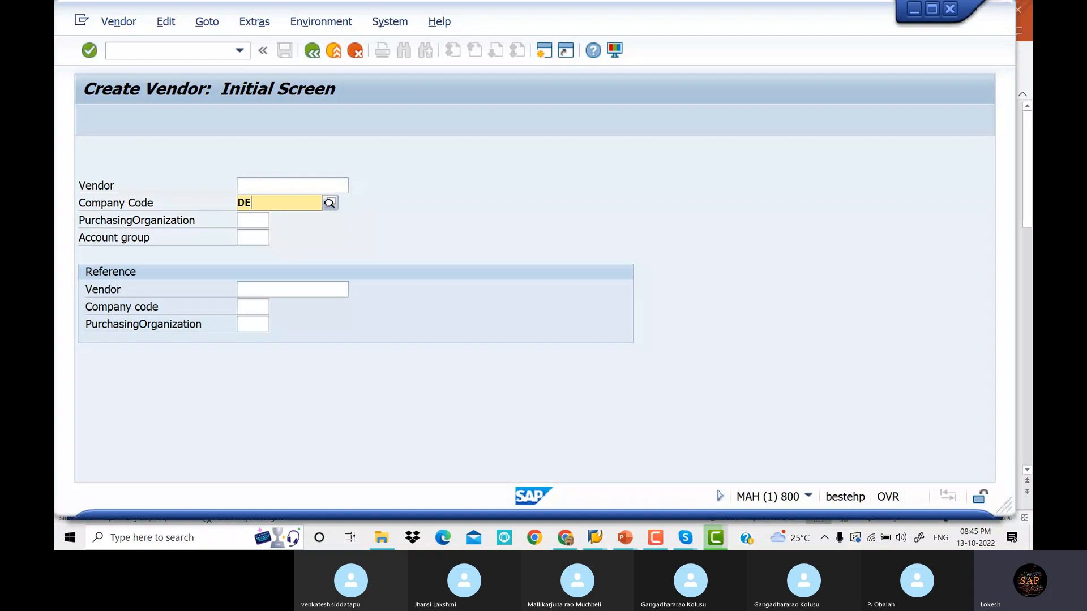
{"action": "type", "text": "LL"}
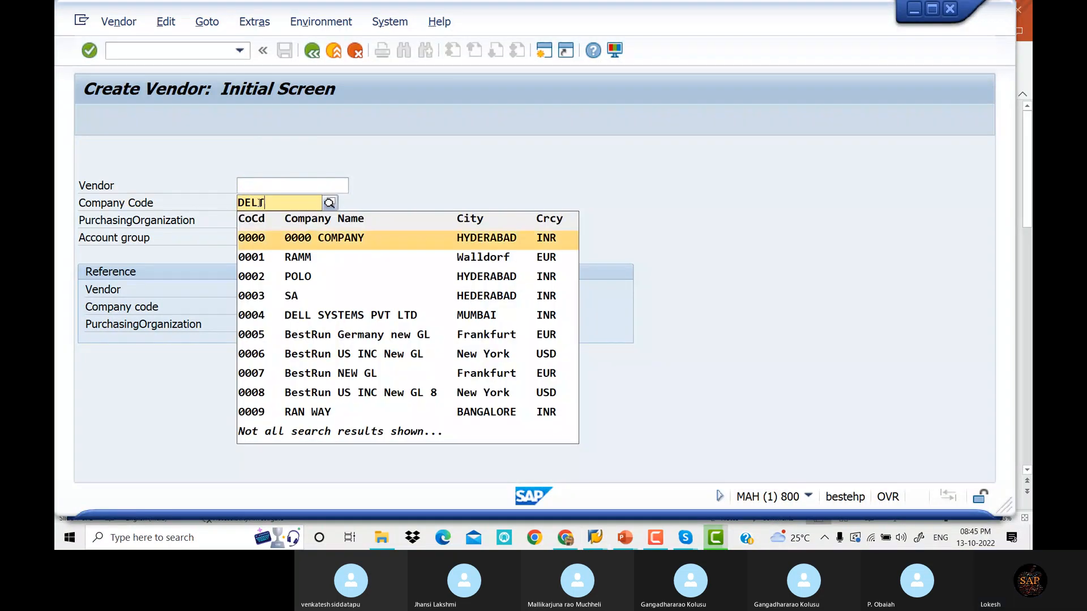
{"action": "key", "text": "BackSpace"}
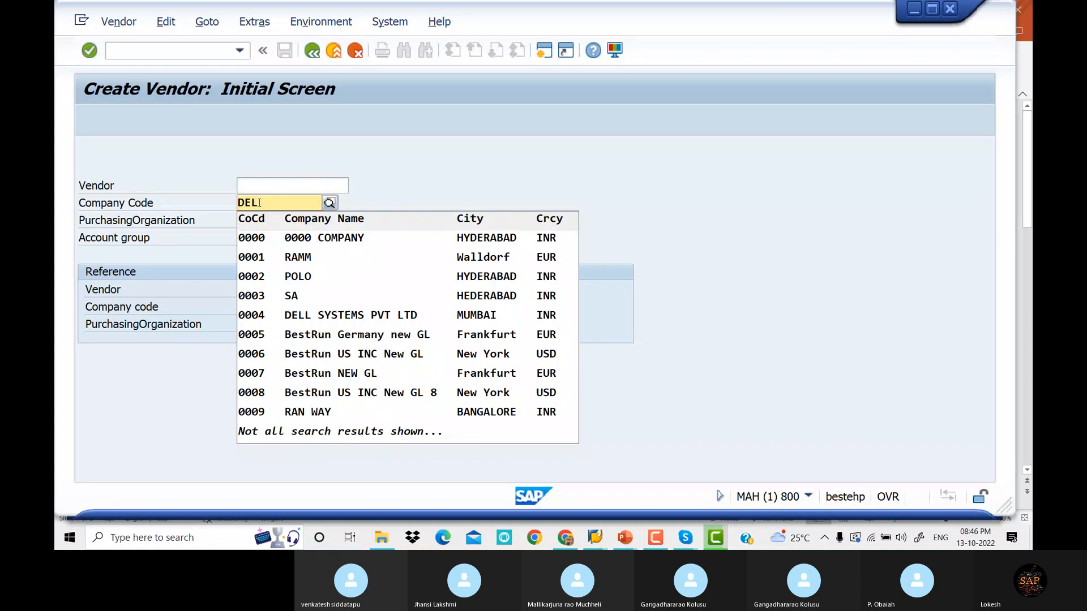
{"action": "type", "text": "T"}
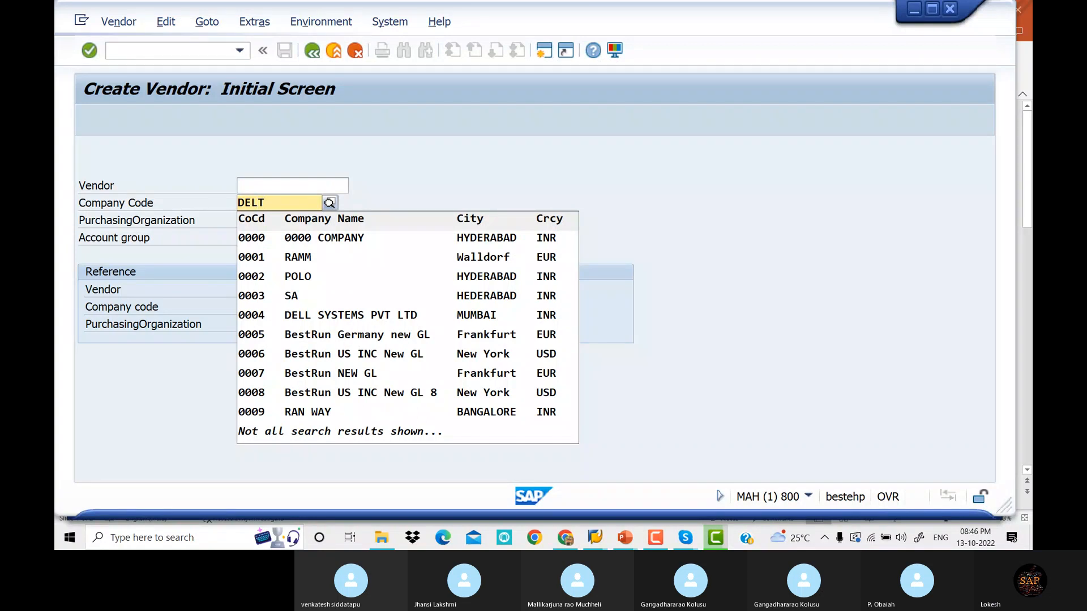
{"action": "key", "text": "Return"}
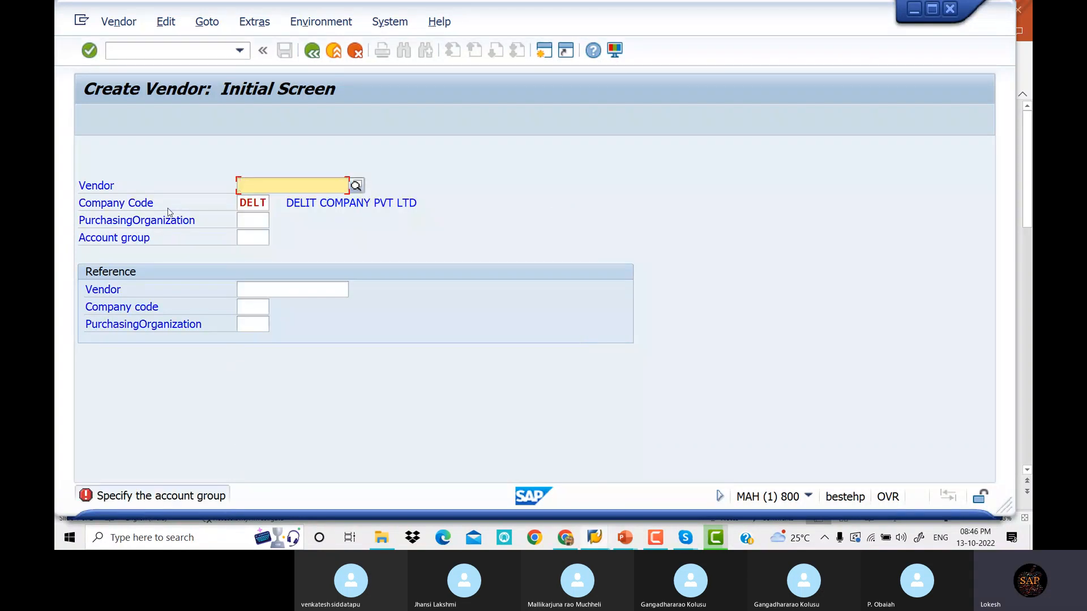
{"action": "left_click", "coordinate": [258, 240]}
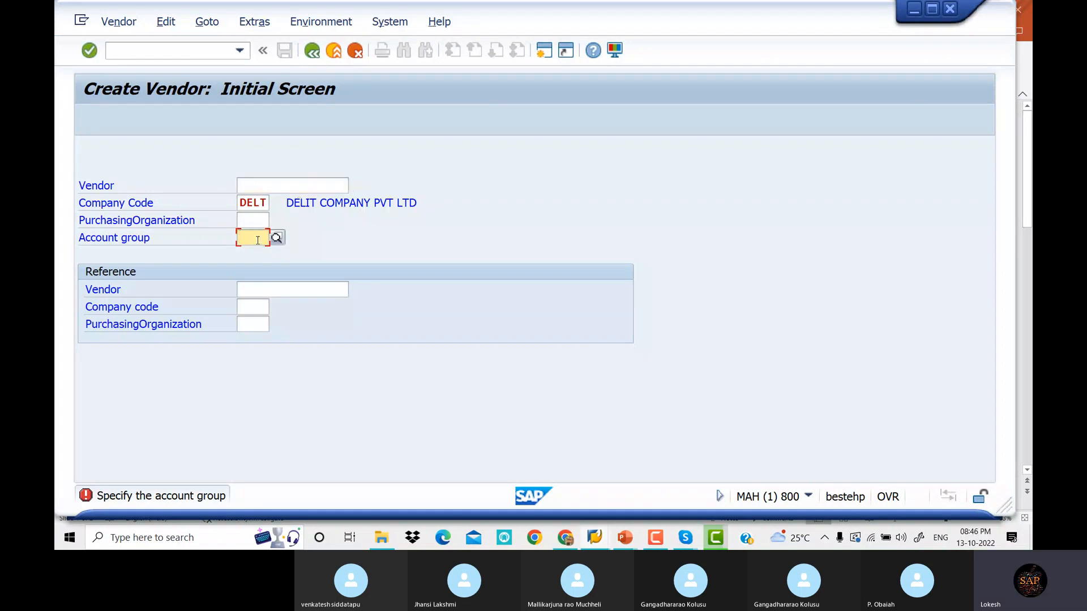
{"action": "type", "text": "DE11"}
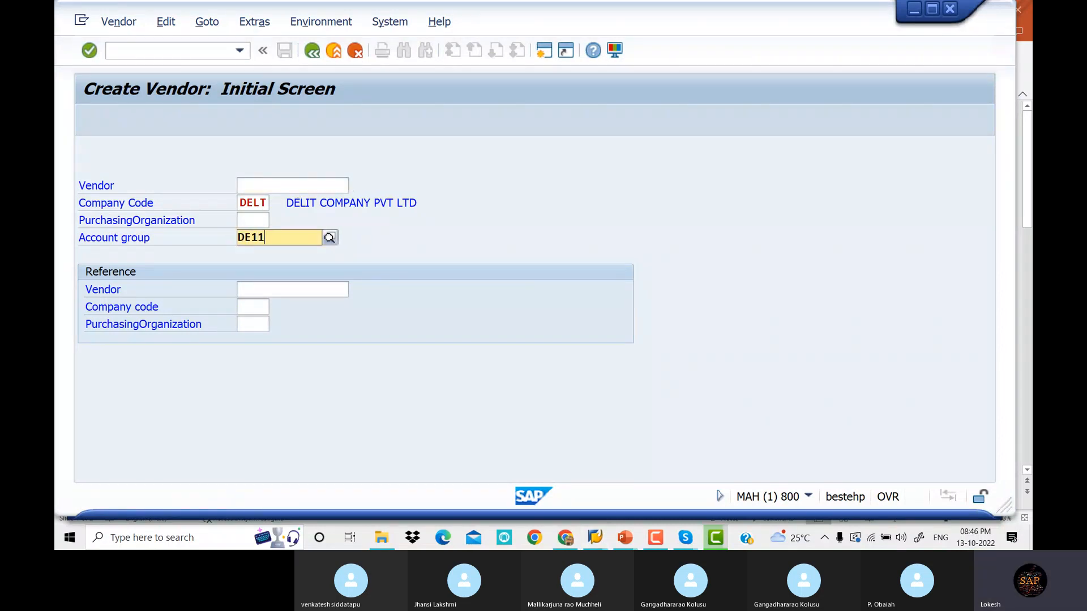
{"action": "key", "text": "Down"}
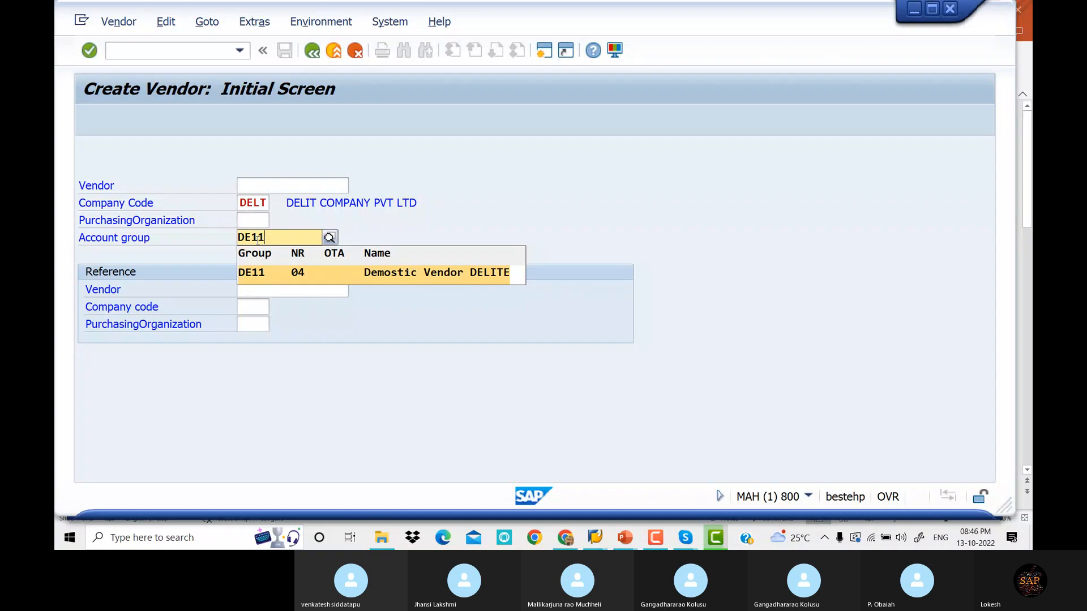
{"action": "key", "text": "Return"}
{"action": "key", "text": "Return"}
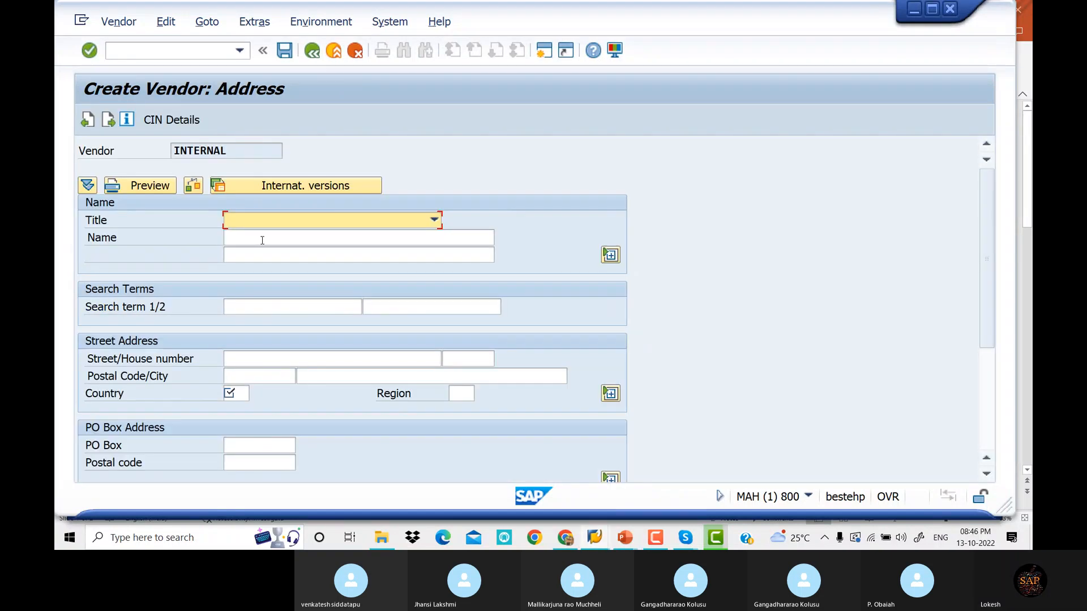
Set title Company, name SWARNA TRADERS, and the street with house number 785
{"action": "left_click", "coordinate": [434, 220]}
{"action": "left_click", "coordinate": [385, 246]}
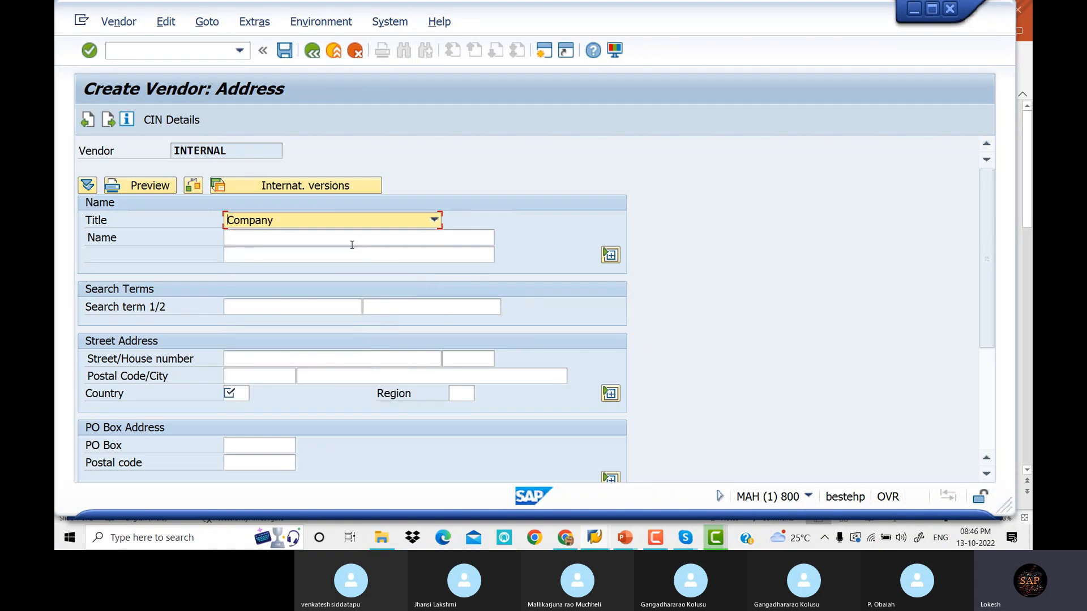
{"action": "left_click", "coordinate": [350, 237]}
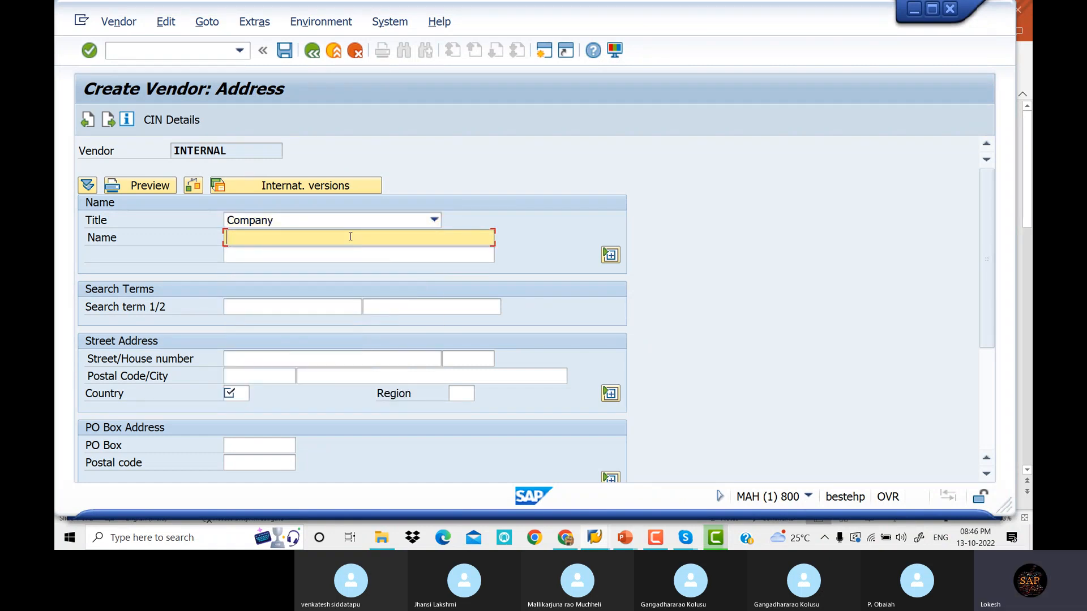
{"action": "type", "text": "SWARNA TRADERS"}
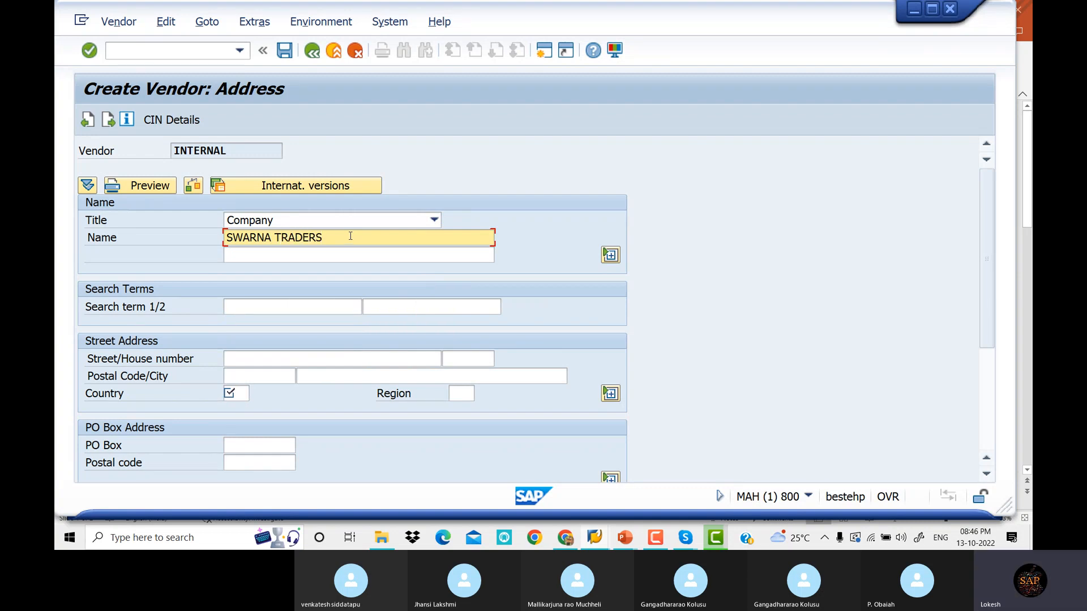
{"action": "left_click", "coordinate": [283, 358]}
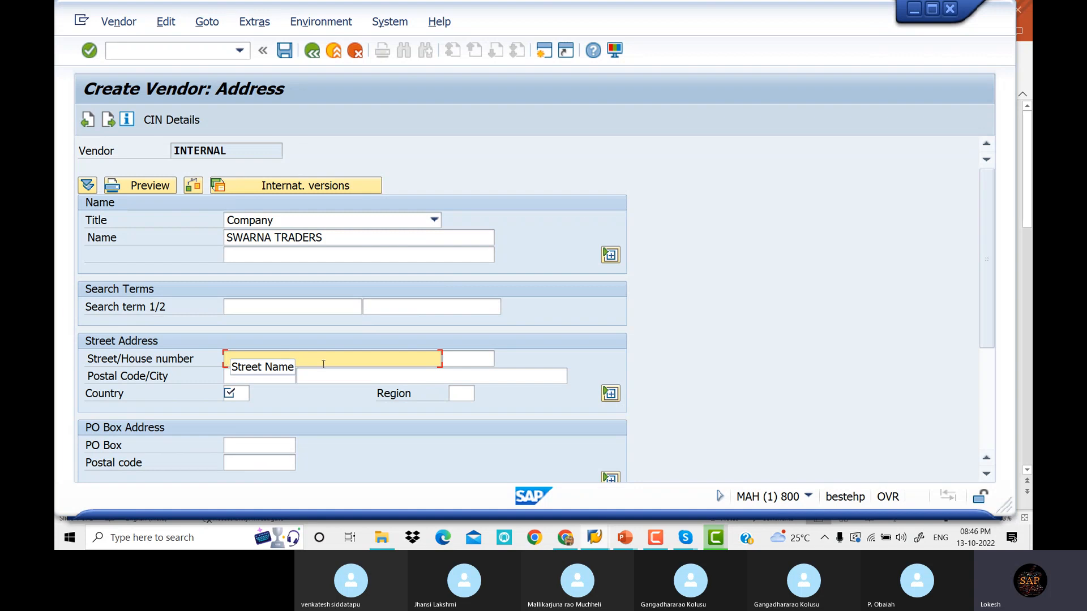
{"action": "type", "text": "TR"}
{"action": "key", "text": "BackSpace"}
{"action": "key", "text": "BackSpace"}
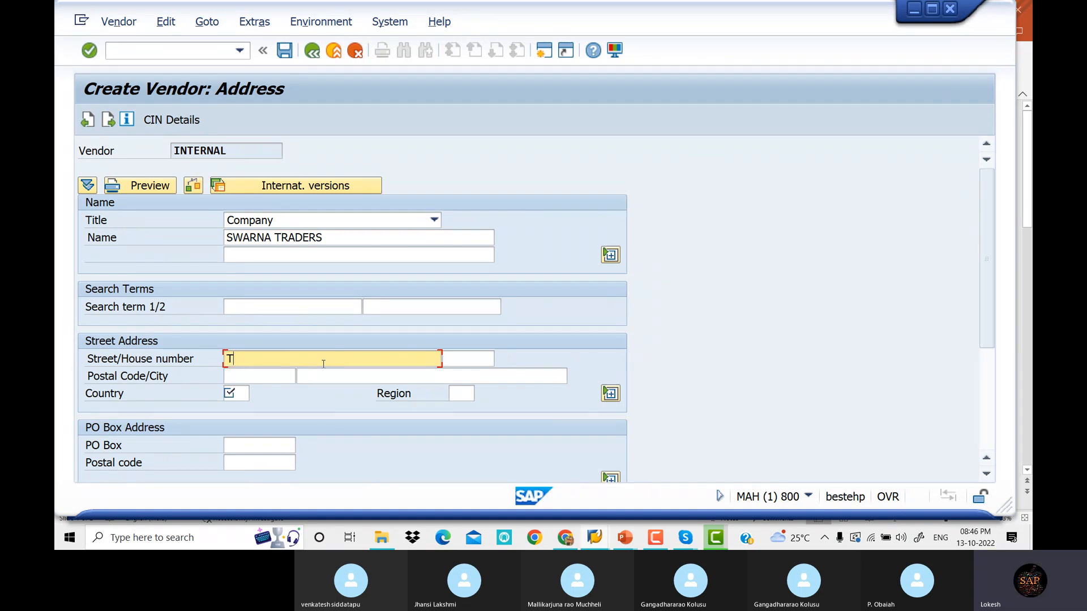
{"action": "key", "text": "Tab"}
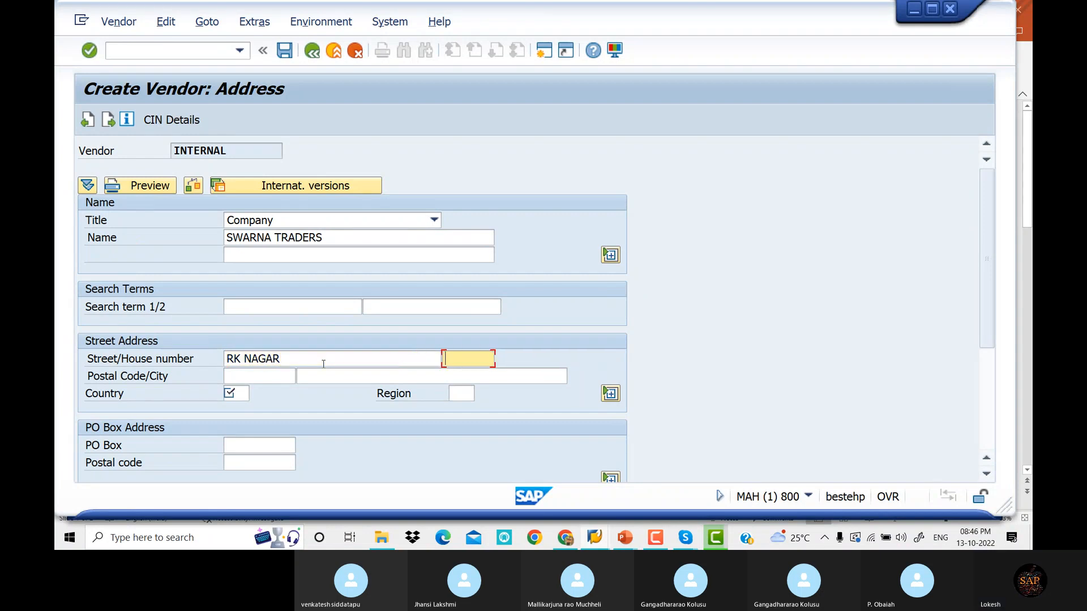
{"action": "key", "text": "Tab"}
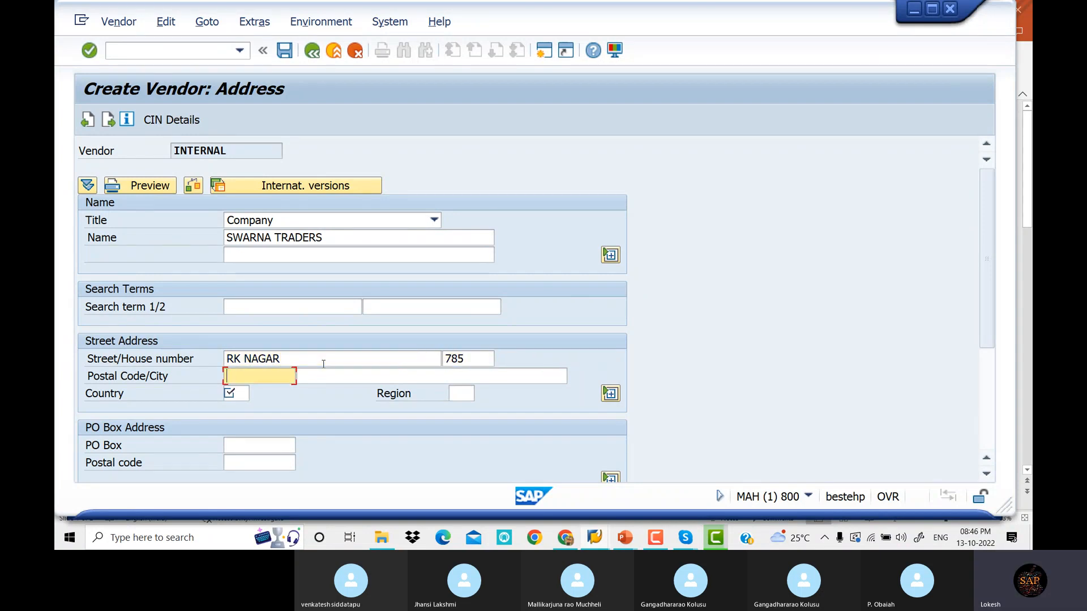
Enter postal code 516002, city CHITOOR, country IN, region 01, and PO box 516002 with postal code 516002
{"action": "type", "text": "516002"}
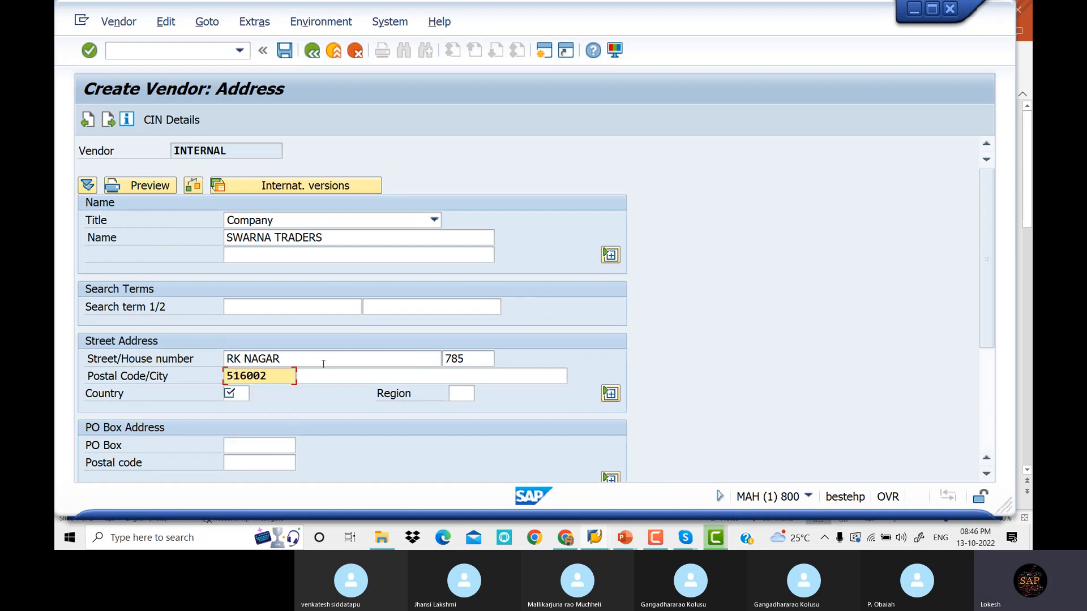
{"action": "key", "text": "Tab"}
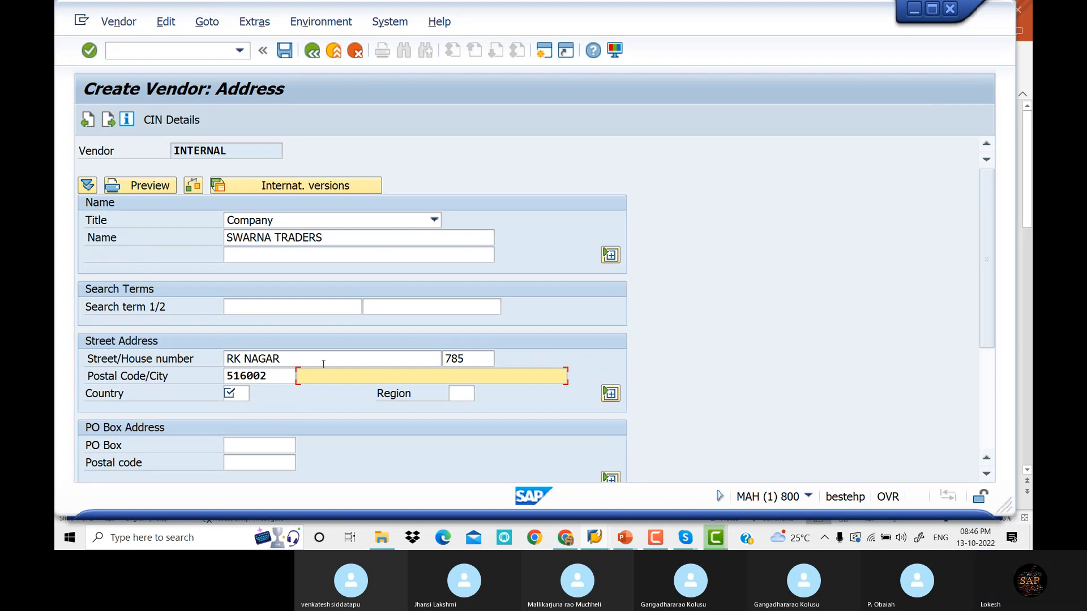
{"action": "type", "text": "CHI"}
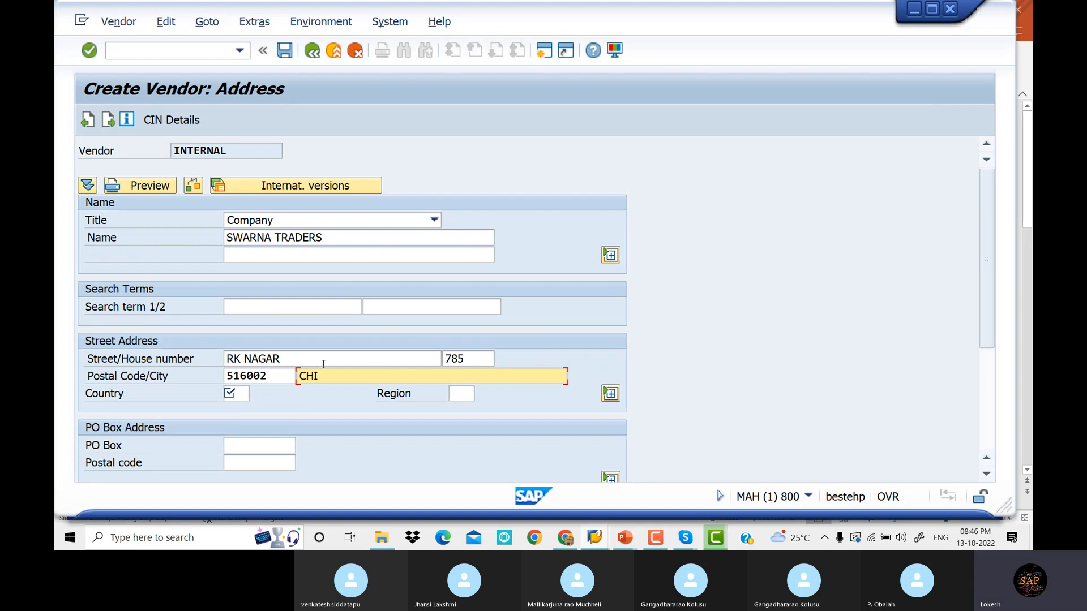
{"action": "type", "text": "TOOR"}
{"action": "key", "text": "Tab"}
{"action": "type", "text": "I"}
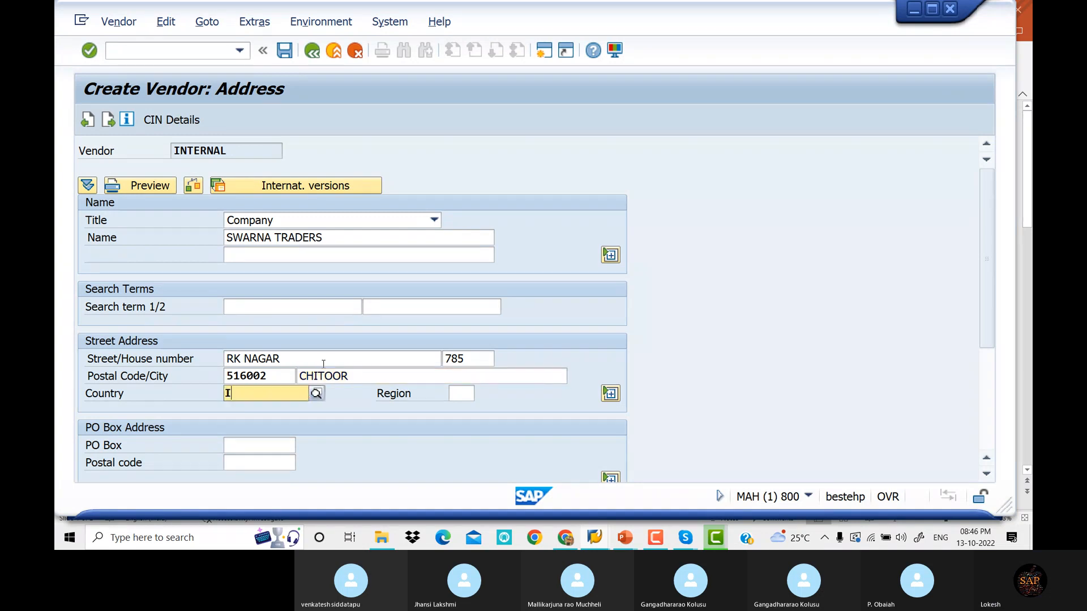
{"action": "type", "text": "N"}
{"action": "key", "text": "Tab"}
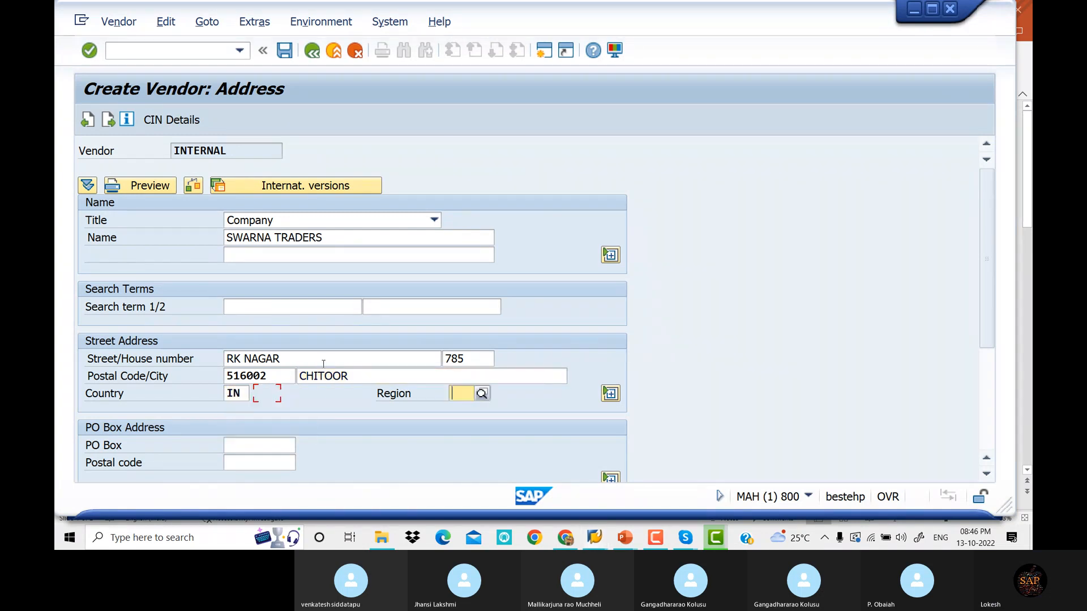
{"action": "type", "text": "01"}
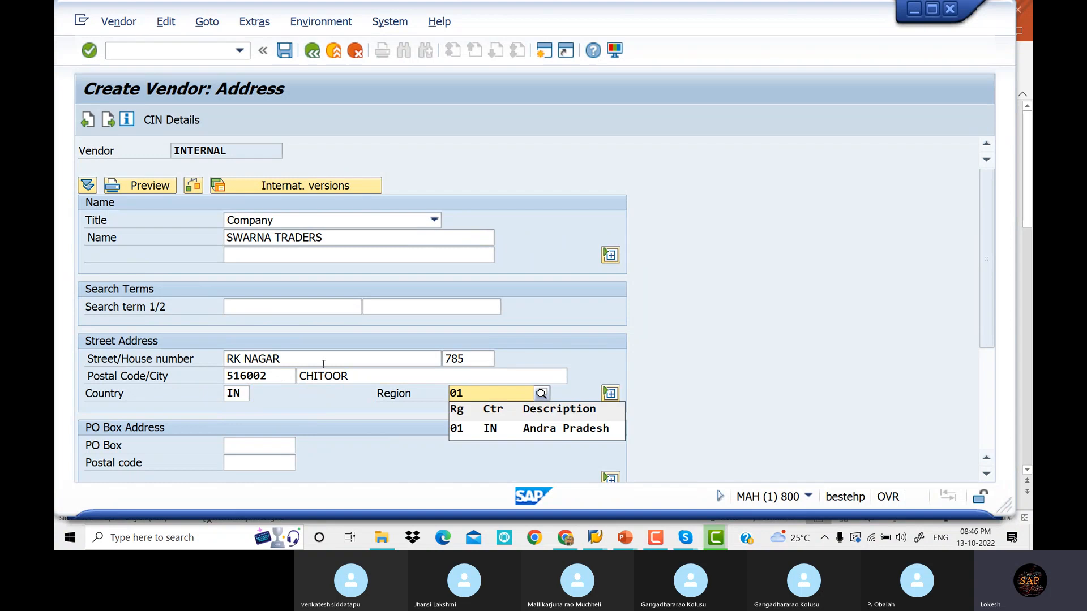
{"action": "key", "text": "Tab"}
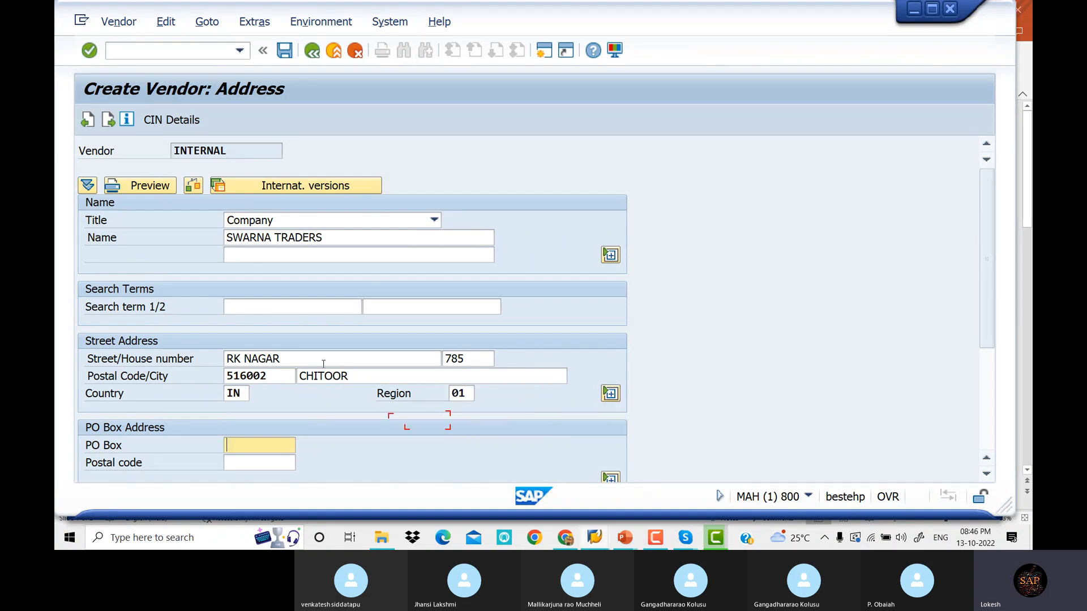
{"action": "type", "text": "516002"}
{"action": "key", "text": "Tab"}
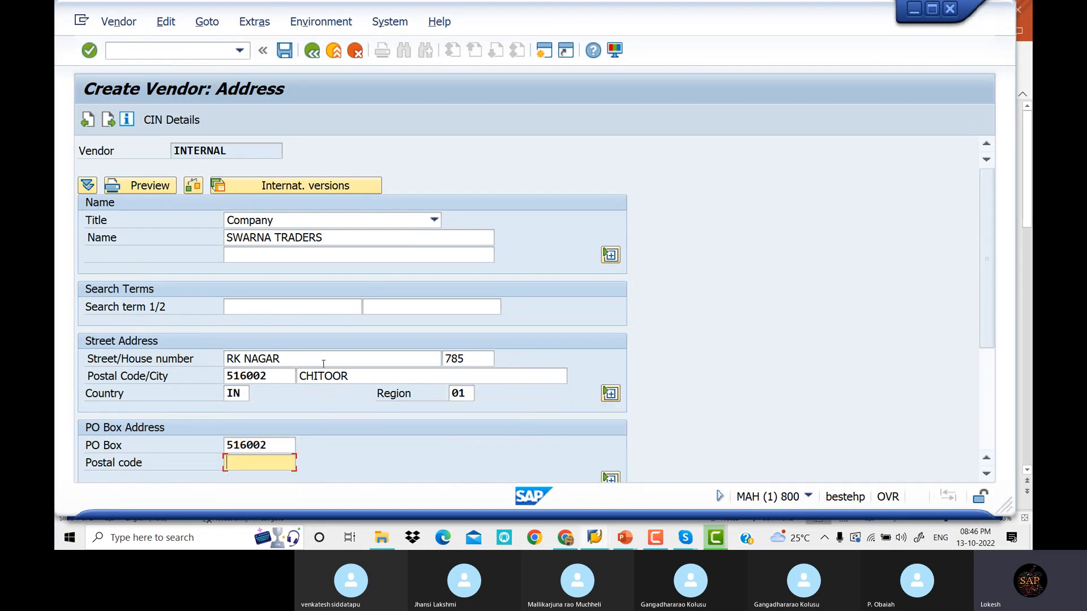
{"action": "type", "text": "516002"}
{"action": "key", "text": "Tab"}
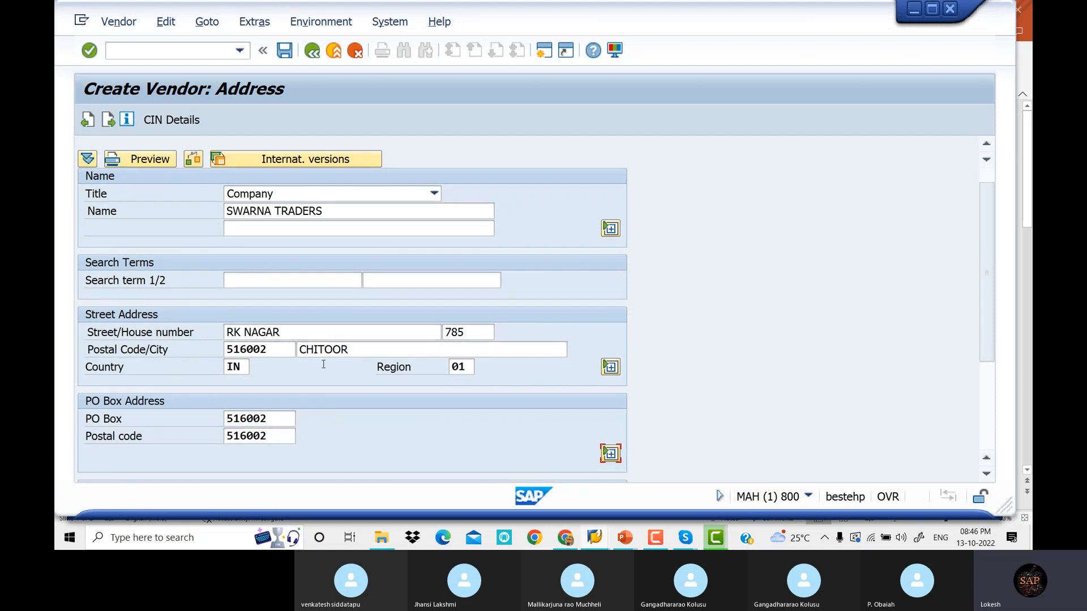
{"action": "key", "text": "Return"}
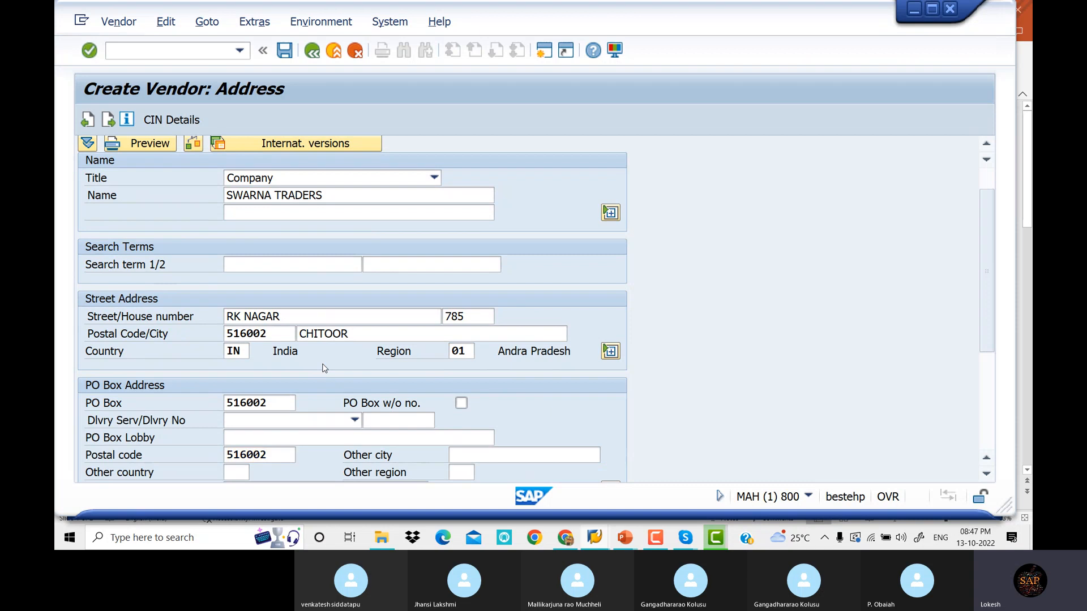
Set reconciliation account 100201, sort key 012 and cash management group A4
{"action": "key", "text": "Return"}
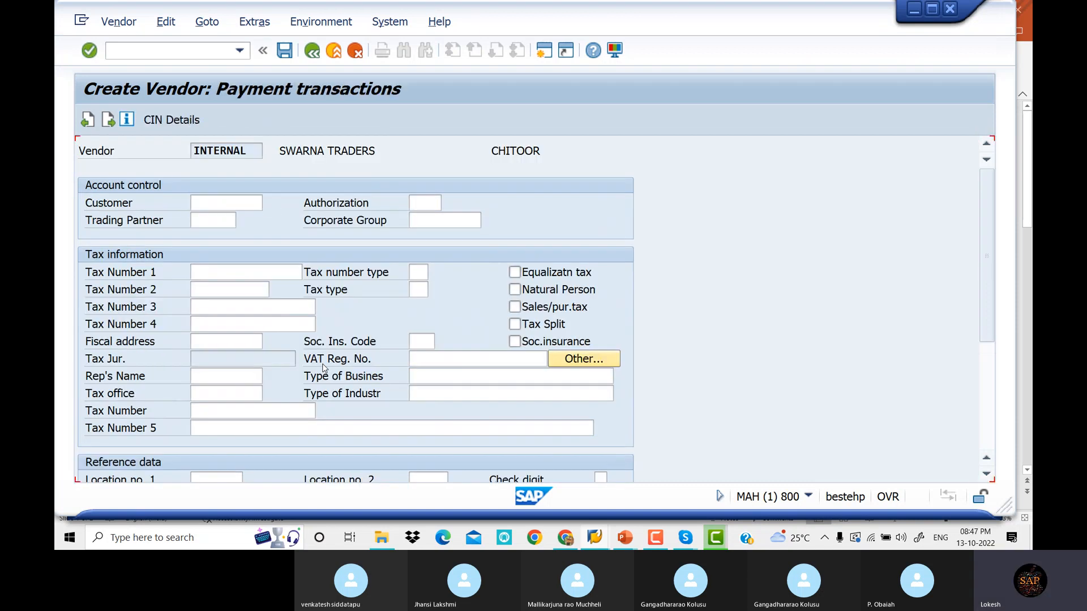
{"action": "key", "text": "Return"}
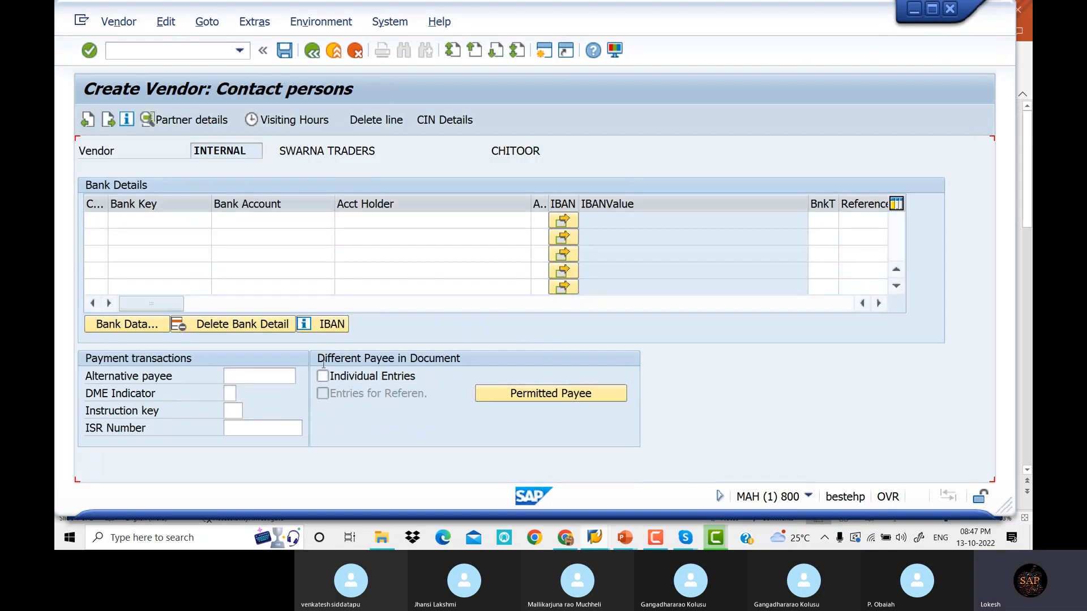
{"action": "key", "text": "Return"}
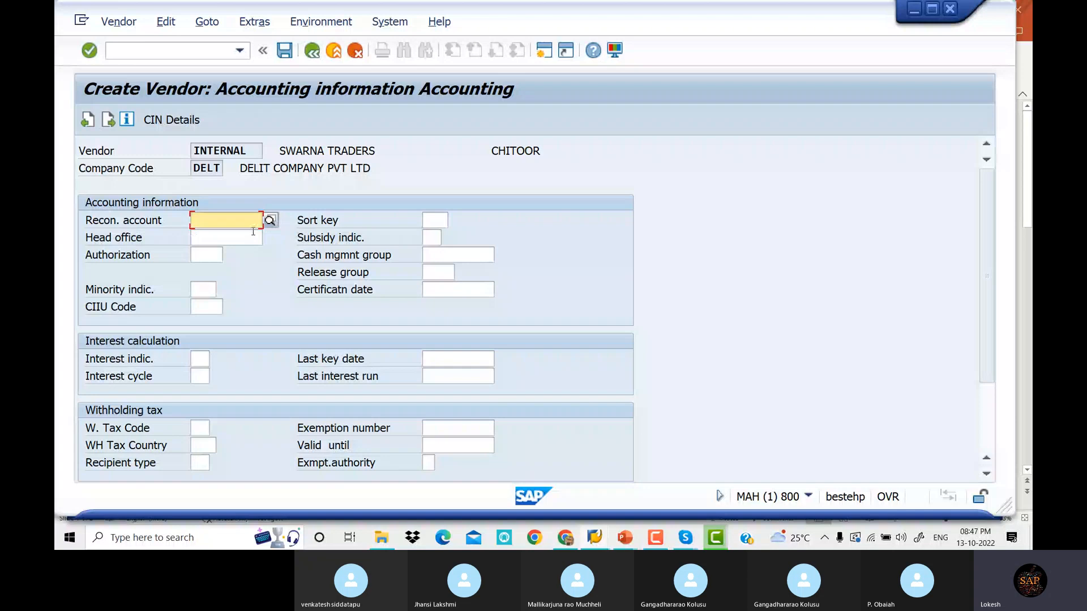
{"action": "left_click", "coordinate": [269, 220]}
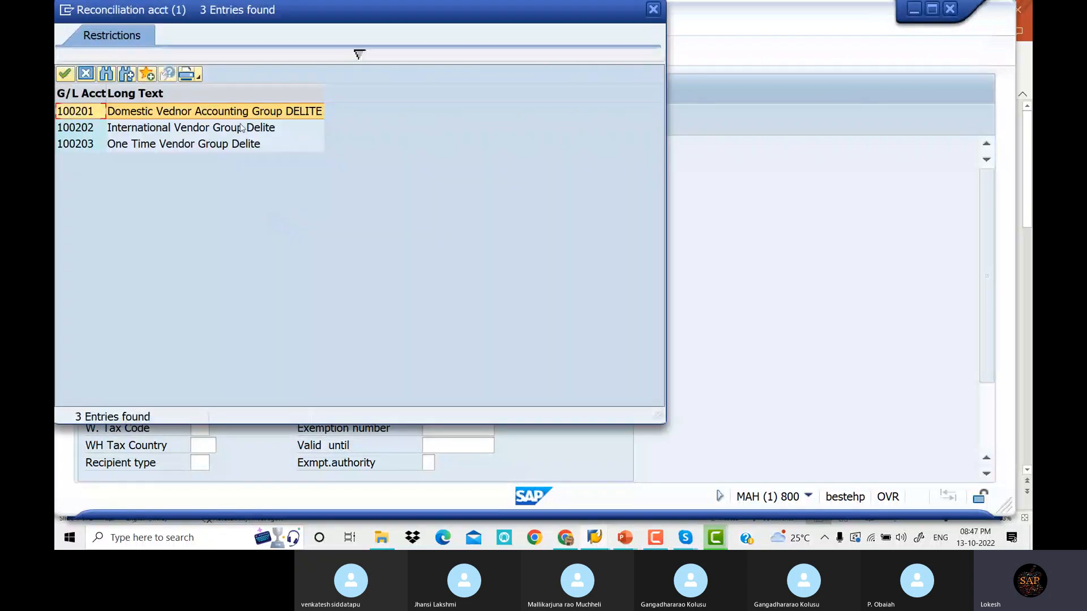
{"action": "double_click", "coordinate": [255, 112]}
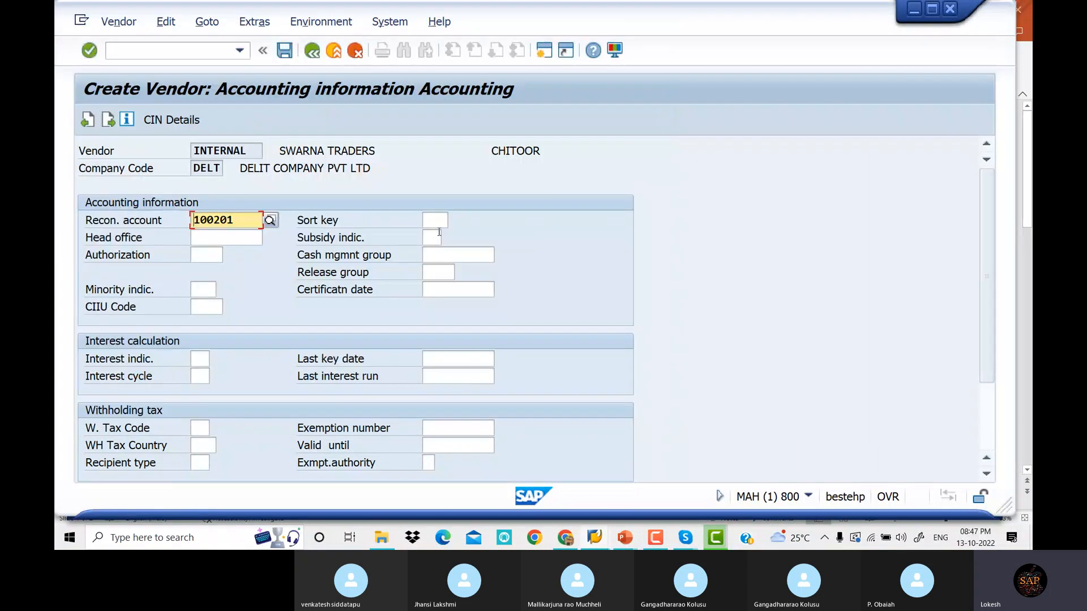
{"action": "left_click", "coordinate": [436, 220]}
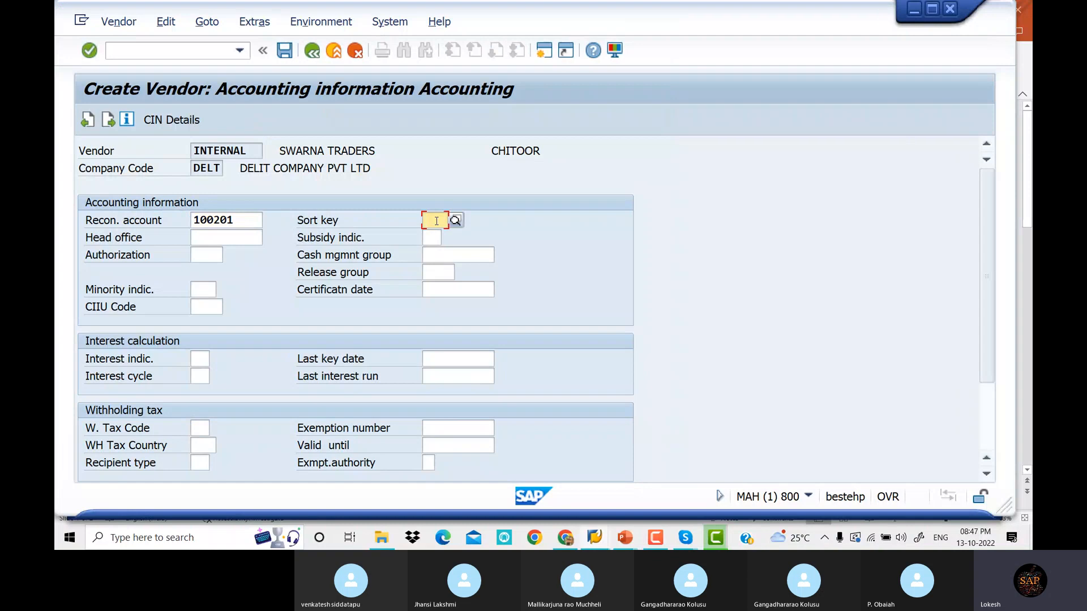
{"action": "type", "text": "012"}
{"action": "key", "text": "Tab"}
{"action": "key", "text": "Tab"}
{"action": "key", "text": "Tab"}
{"action": "key", "text": "Tab"}
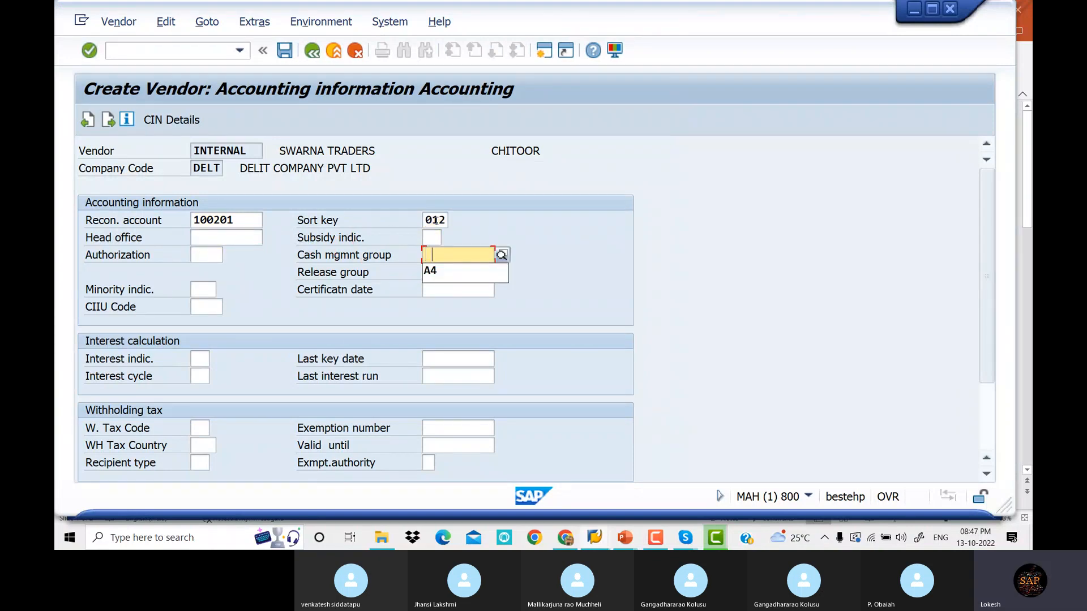
{"action": "key", "text": "Down"}
Set payment terms 0001 and save the vendor as 2521
{"action": "key", "text": "Return"}
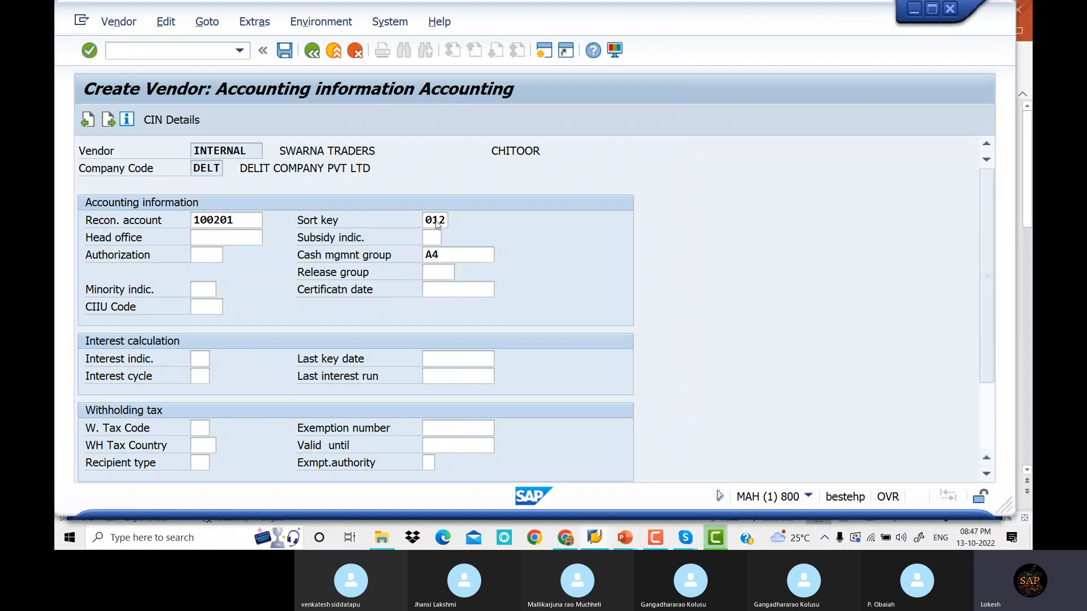
{"action": "key", "text": "Down"}
{"action": "key", "text": "Down"}
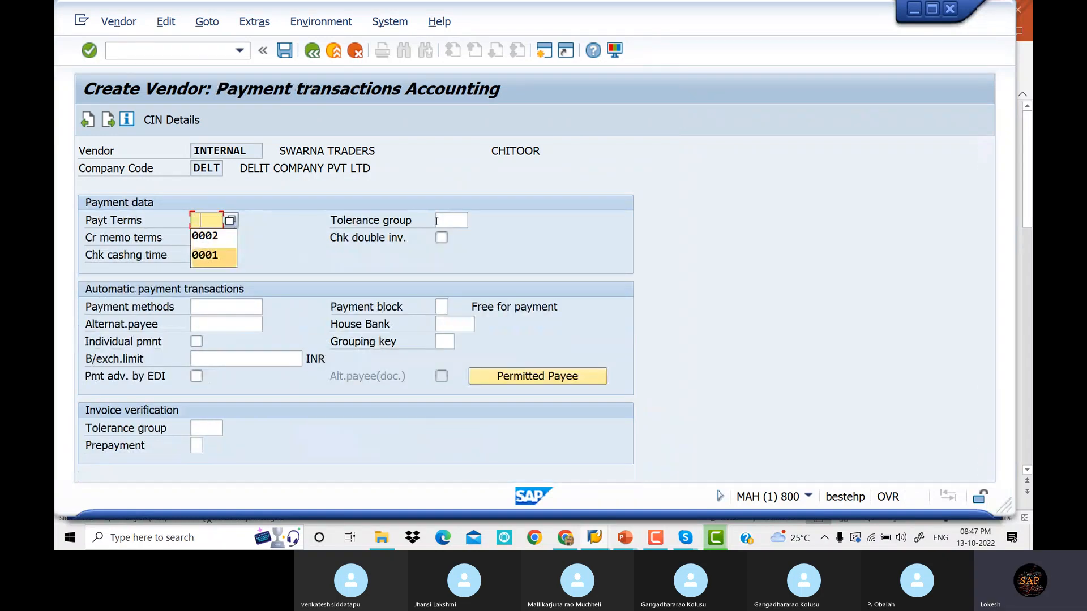
{"action": "key", "text": "Return"}
{"action": "left_click", "coordinate": [437, 221]}
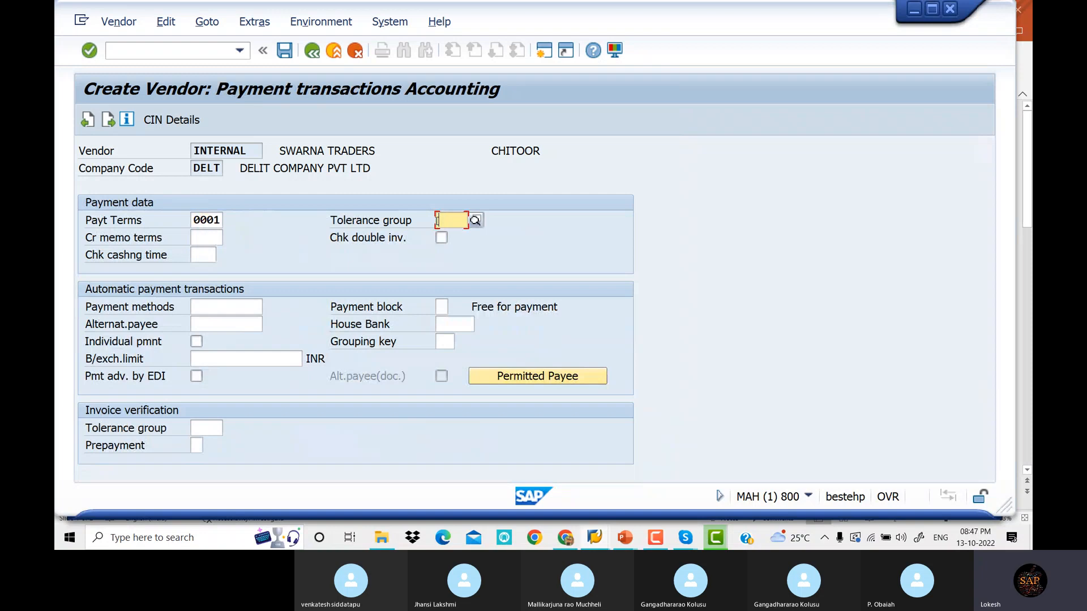
{"action": "key", "text": "Return"}
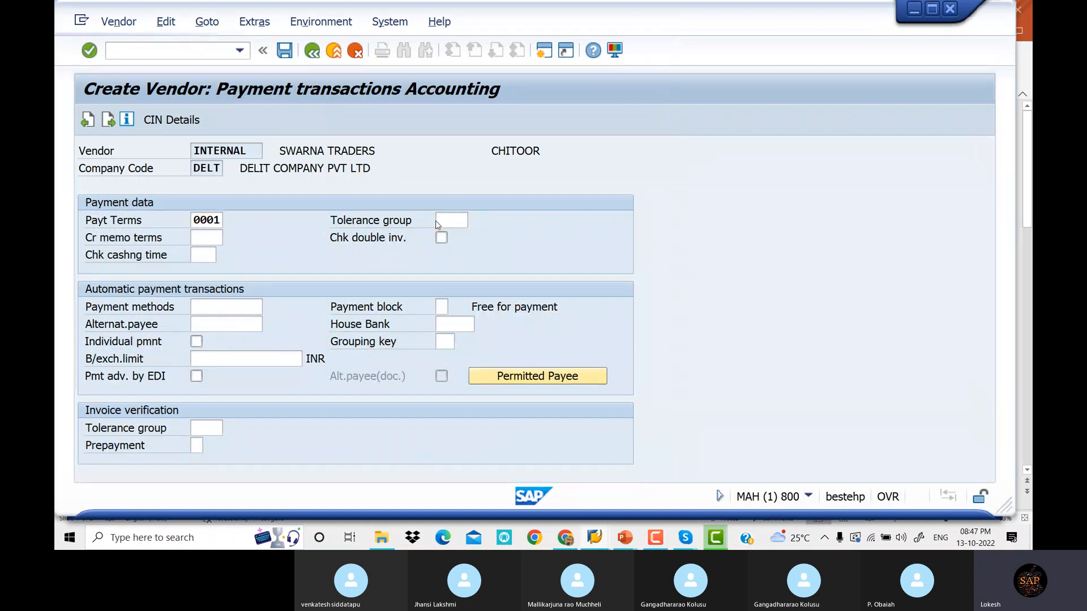
{"action": "left_click", "coordinate": [290, 54]}
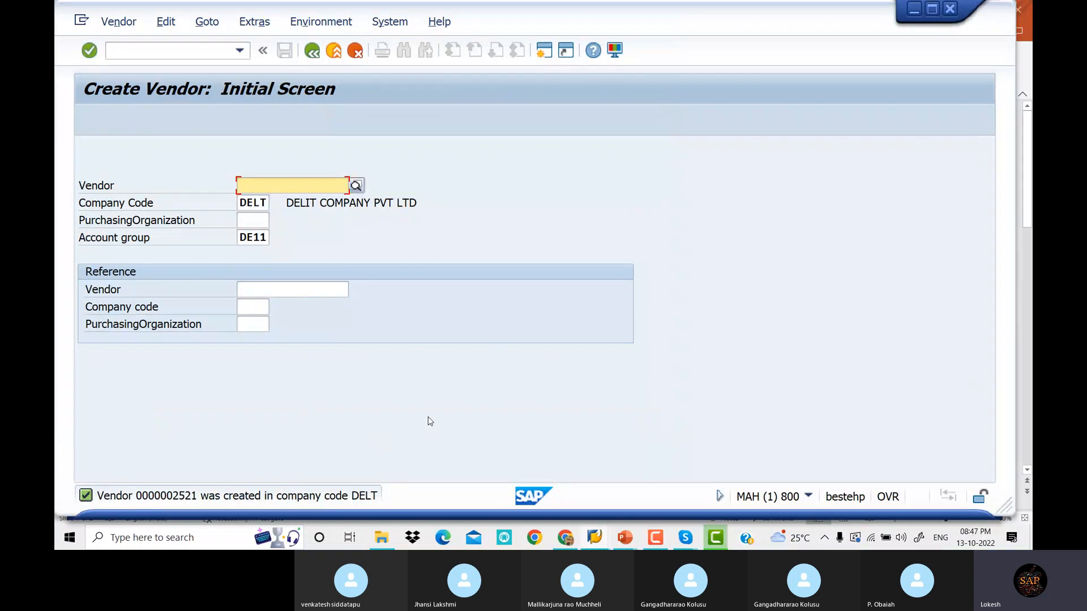
{"action": "left_click", "coordinate": [629, 545]}
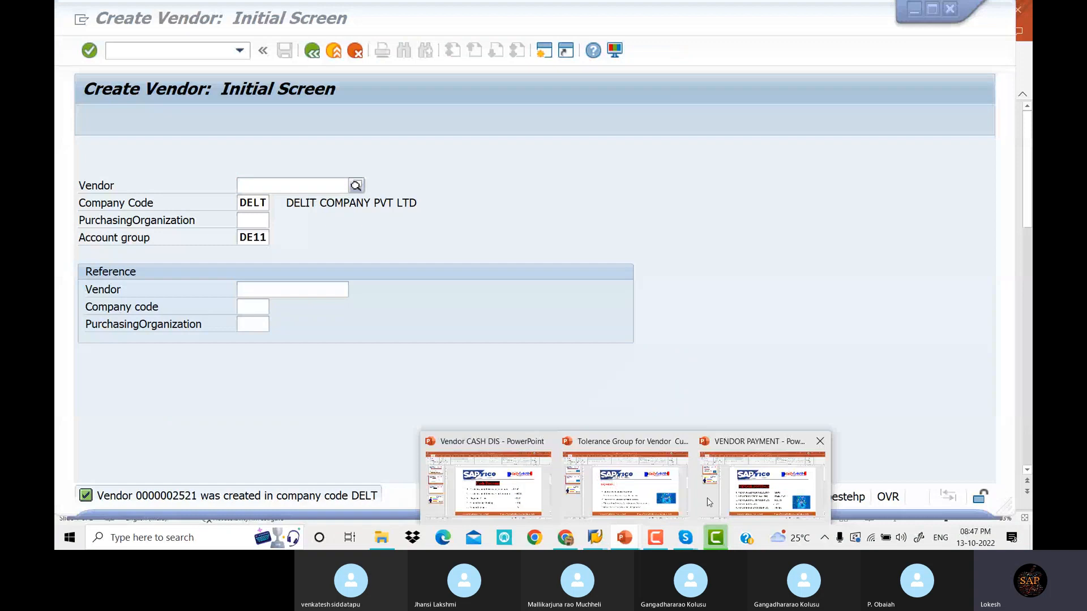
{"action": "left_click", "coordinate": [707, 498]}
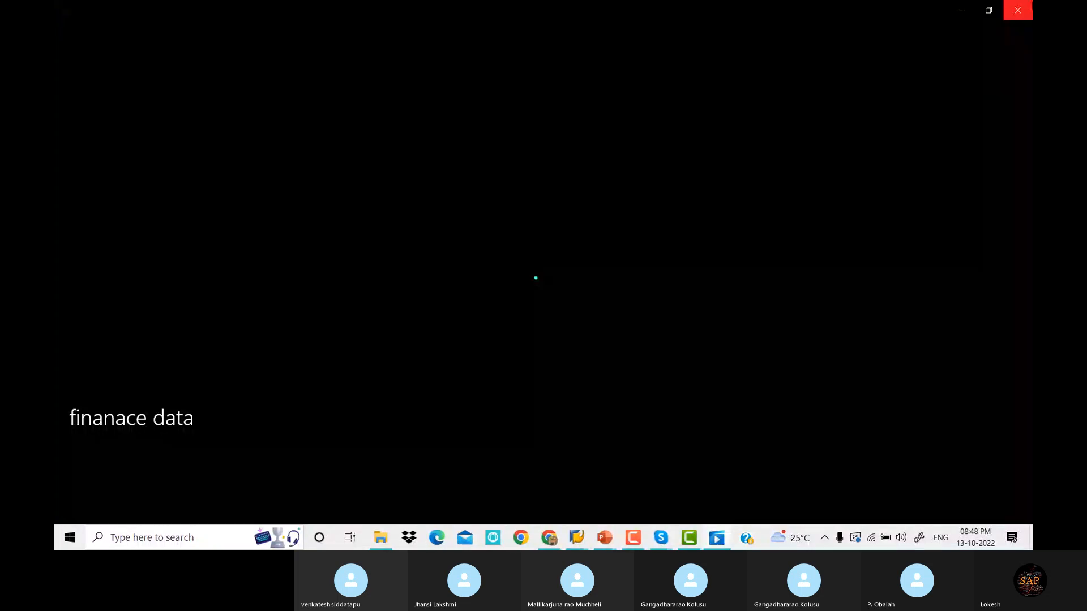
{"action": "left_click", "coordinate": [1017, 9]}
{"action": "key", "text": "Return"}
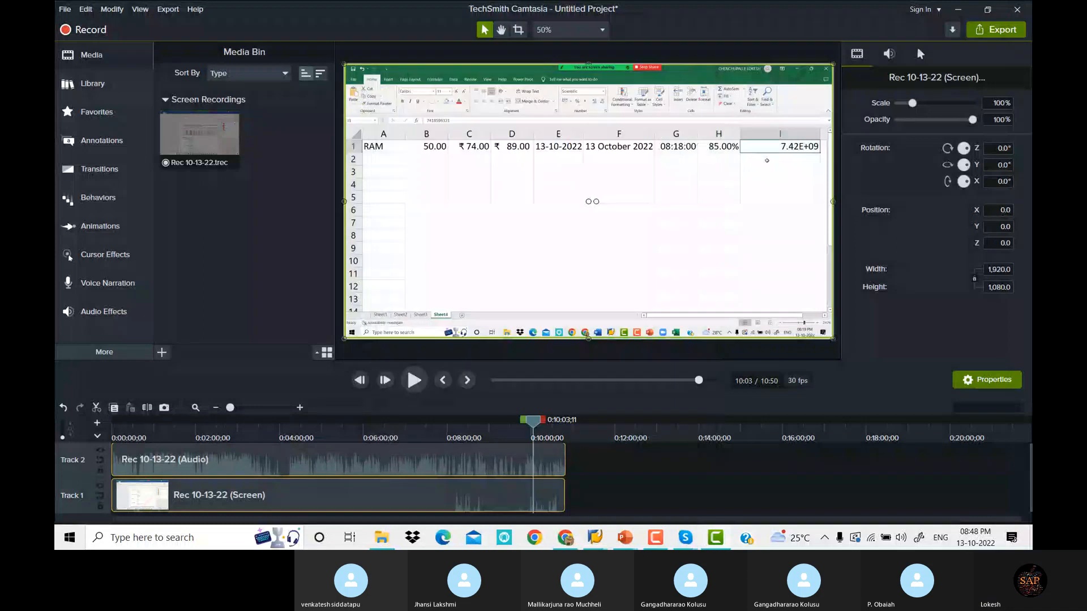
{"action": "left_click", "coordinate": [624, 538]}
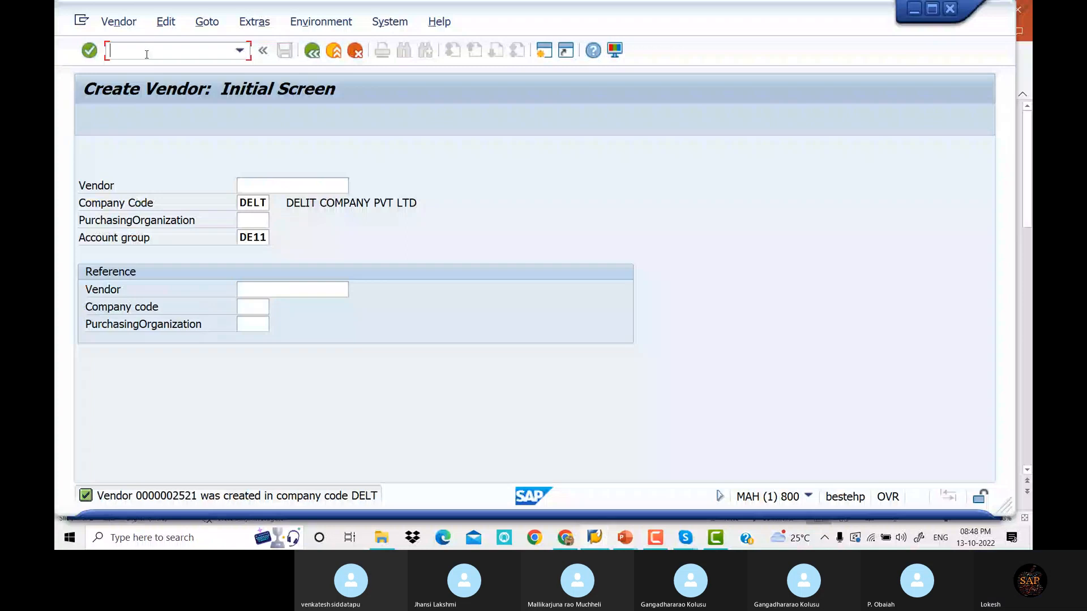
Open FB60 and change the company code from TSPL to DELT
{"action": "type", "text": "/NFB60"}
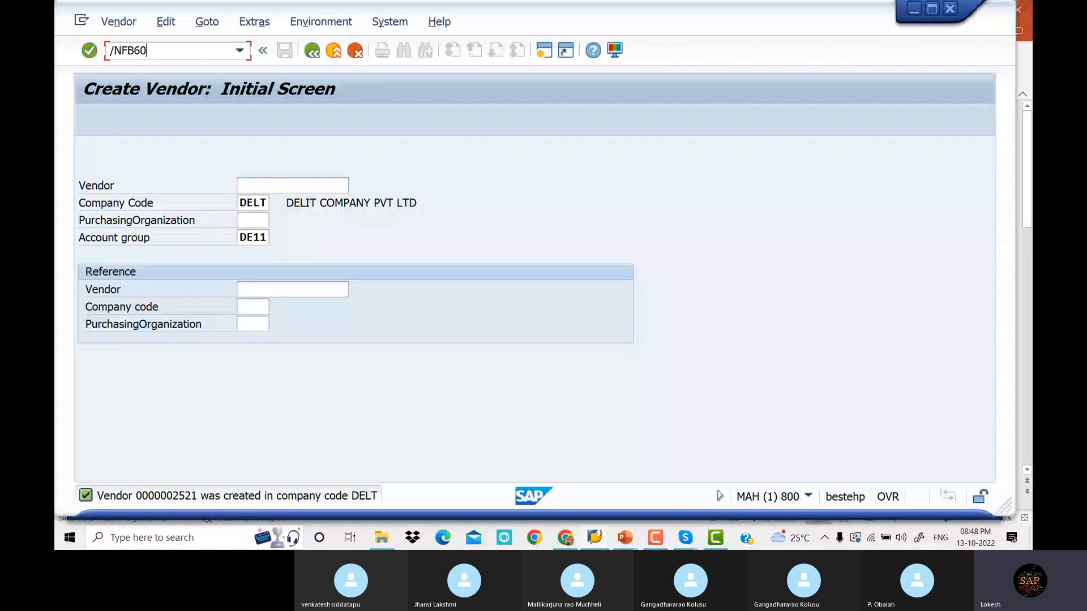
{"action": "key", "text": "Return"}
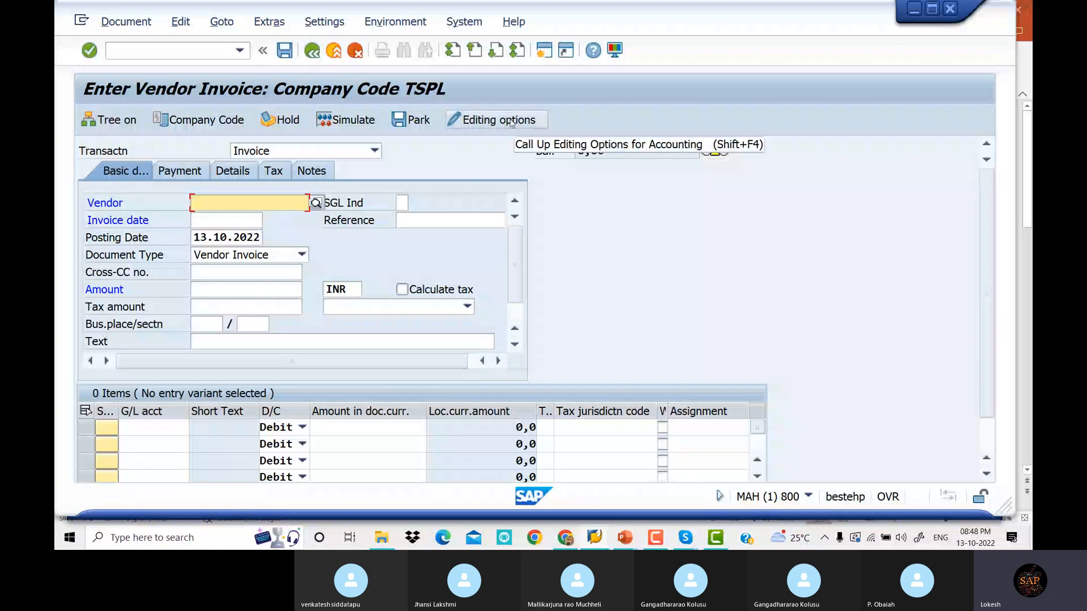
{"action": "left_click", "coordinate": [220, 124]}
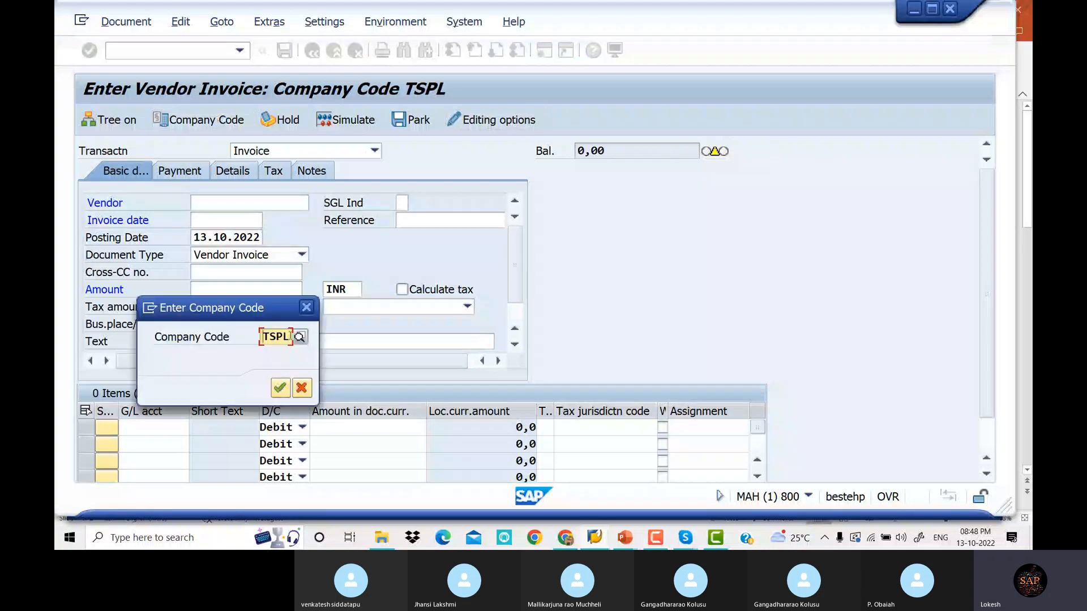
{"action": "double_click", "coordinate": [272, 336]}
{"action": "type", "text": "DE"}
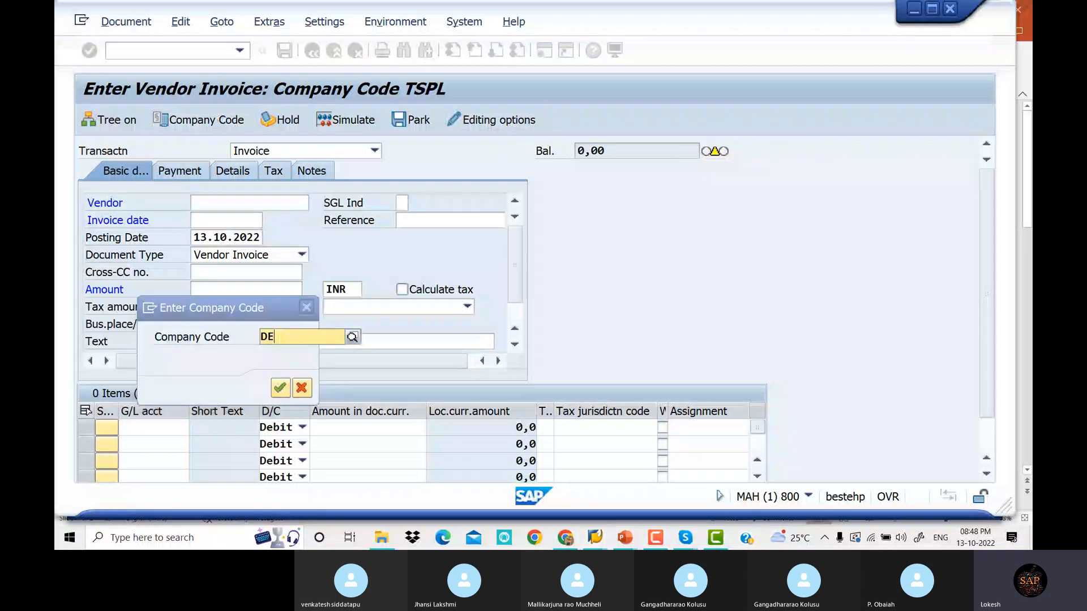
{"action": "type", "text": "LT"}
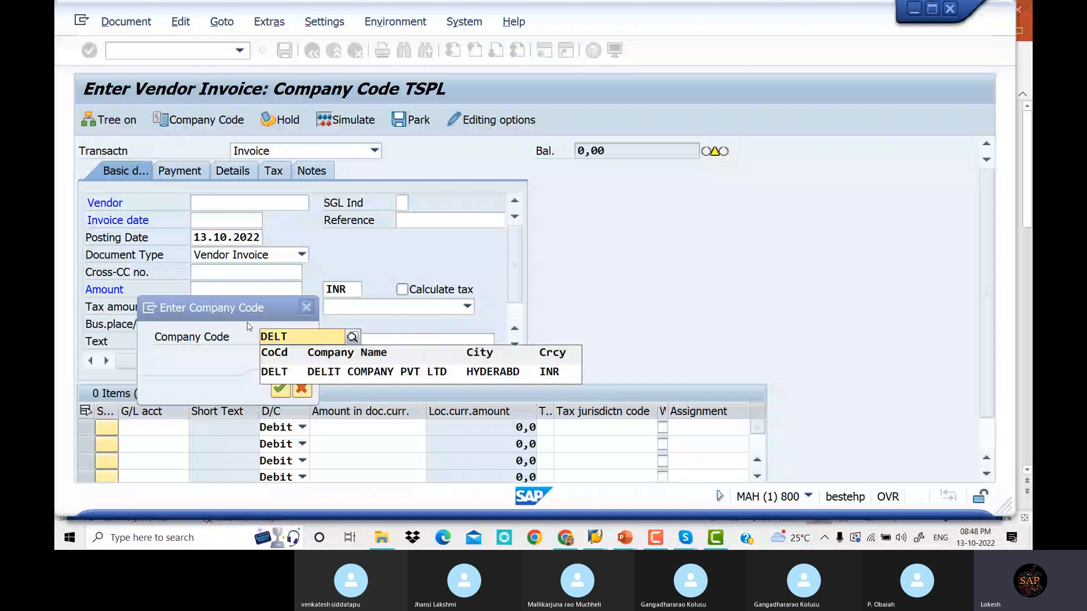
{"action": "key", "text": "Return"}
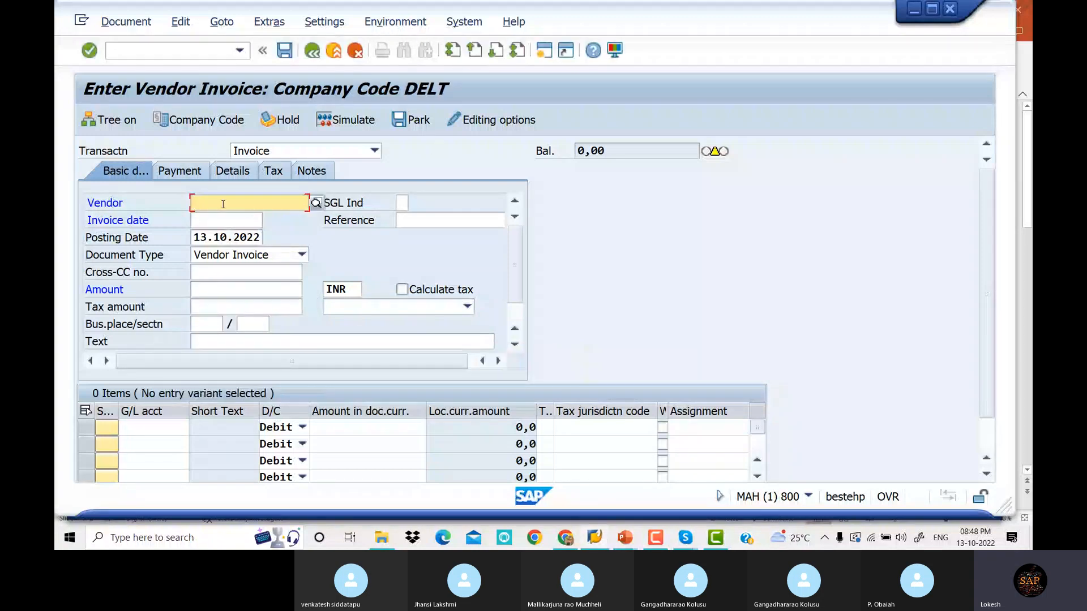
Pick vendor 2521 through the vendor search help
{"action": "left_click", "coordinate": [316, 202]}
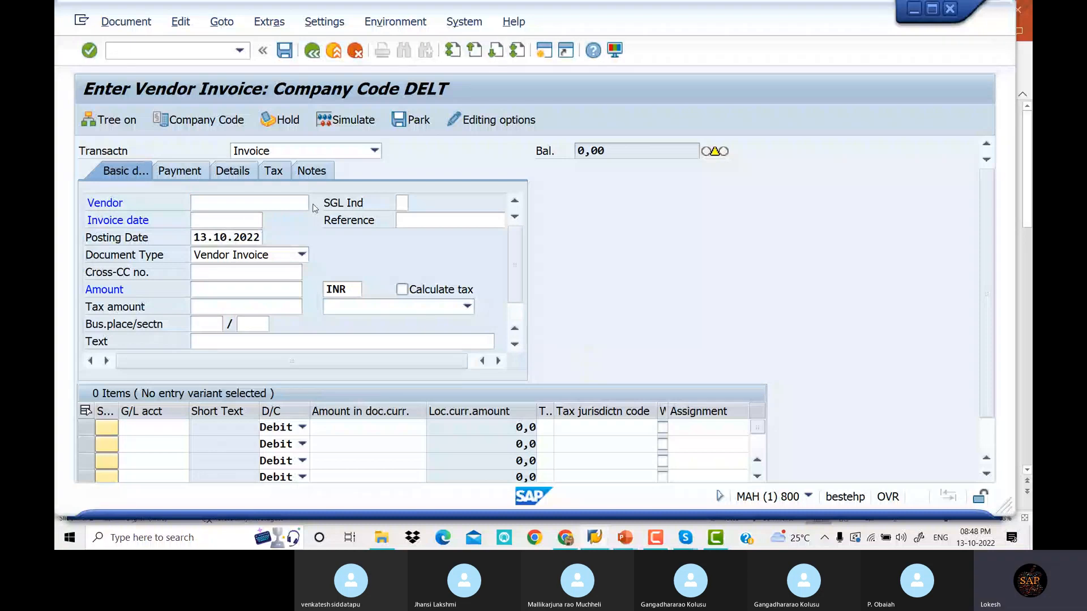
{"action": "left_click", "coordinate": [314, 205]}
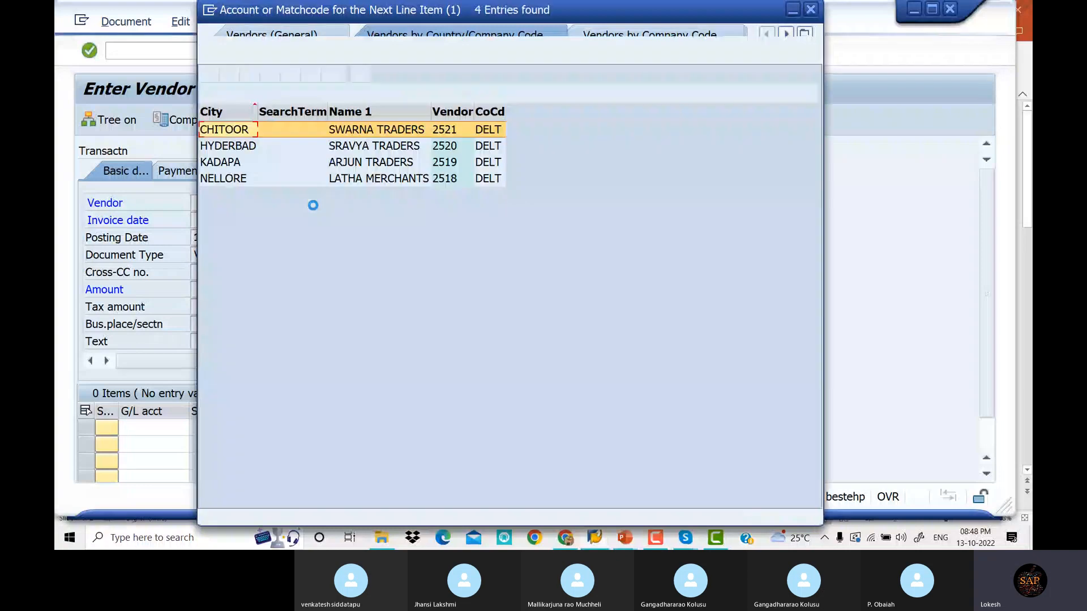
{"action": "double_click", "coordinate": [359, 131]}
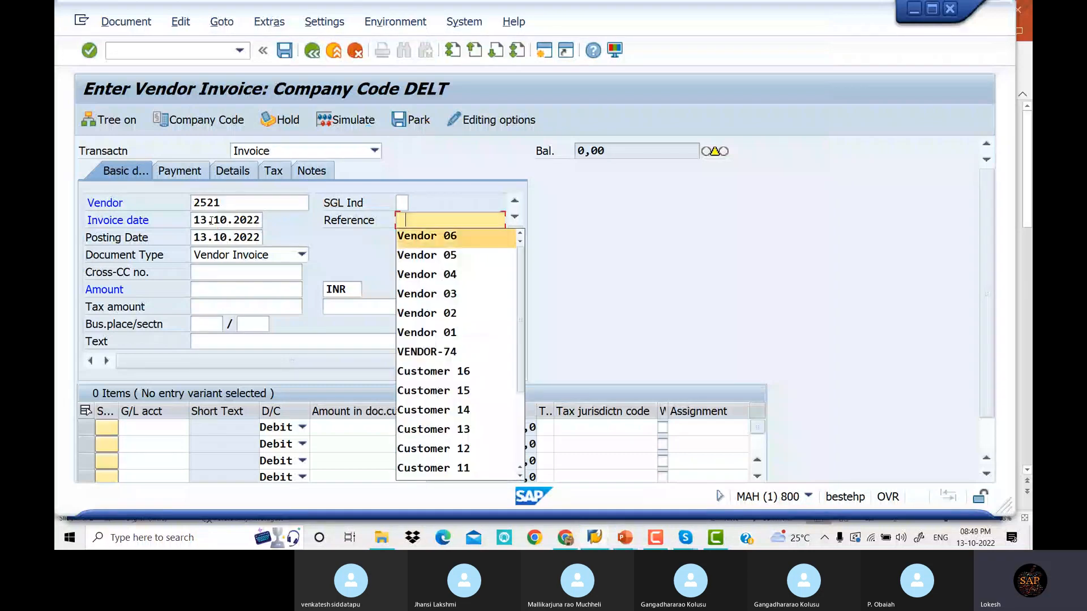
Enter reference Vendor 07, amount 35000 INR and text VENDOR INVOICE
{"action": "left_click", "coordinate": [478, 235]}
{"action": "key", "text": "BackSpace"}
{"action": "type", "text": "7"}
{"action": "key", "text": "Tab"}
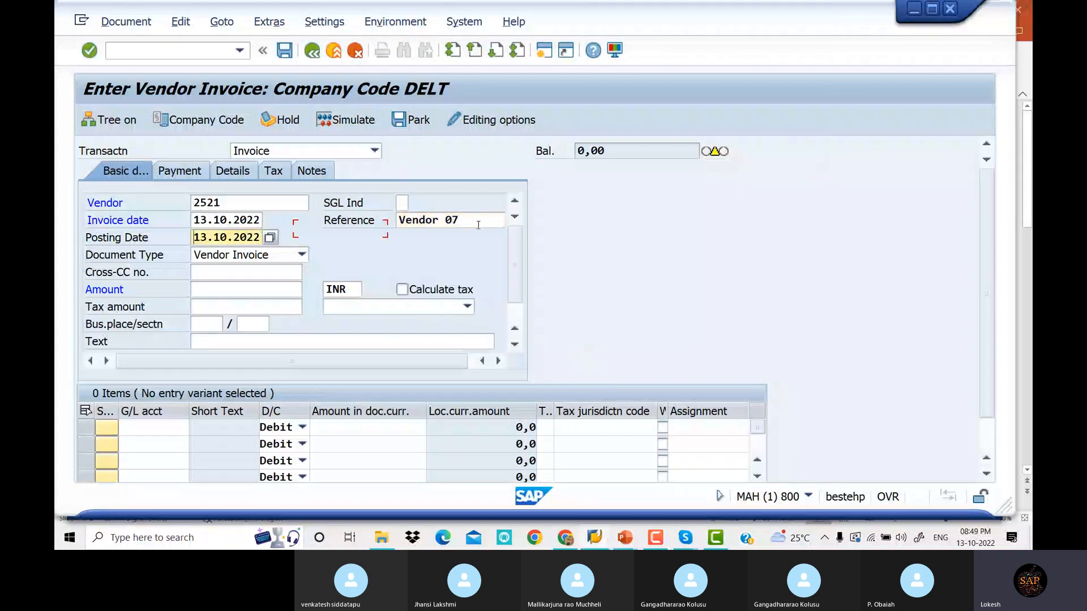
{"action": "key", "text": "Tab"}
{"action": "key", "text": "Tab"}
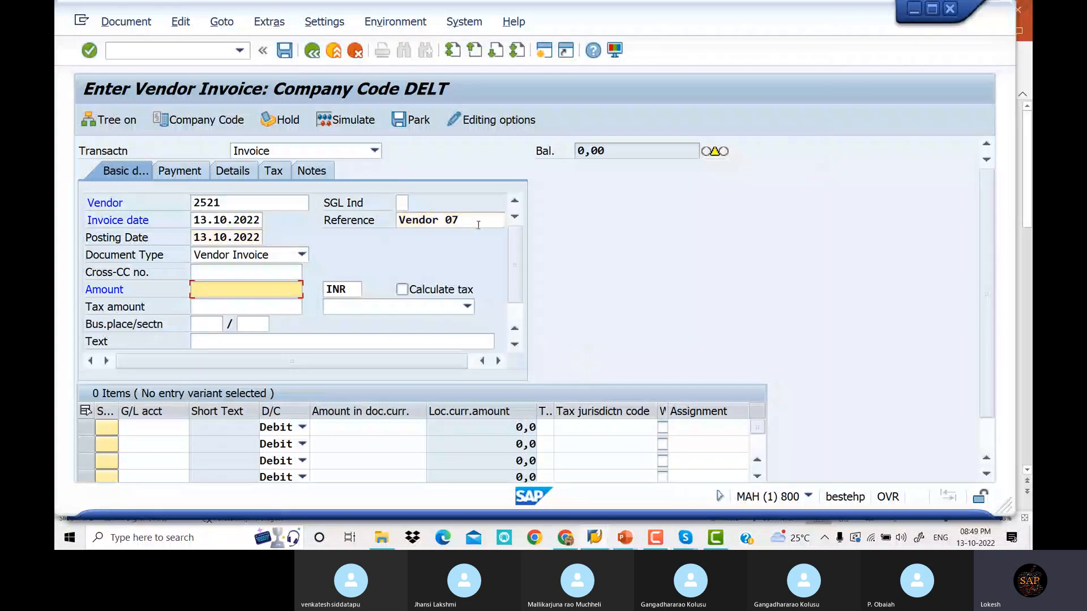
{"action": "type", "text": "35000"}
{"action": "key", "text": "Tab"}
{"action": "key", "text": "Tab"}
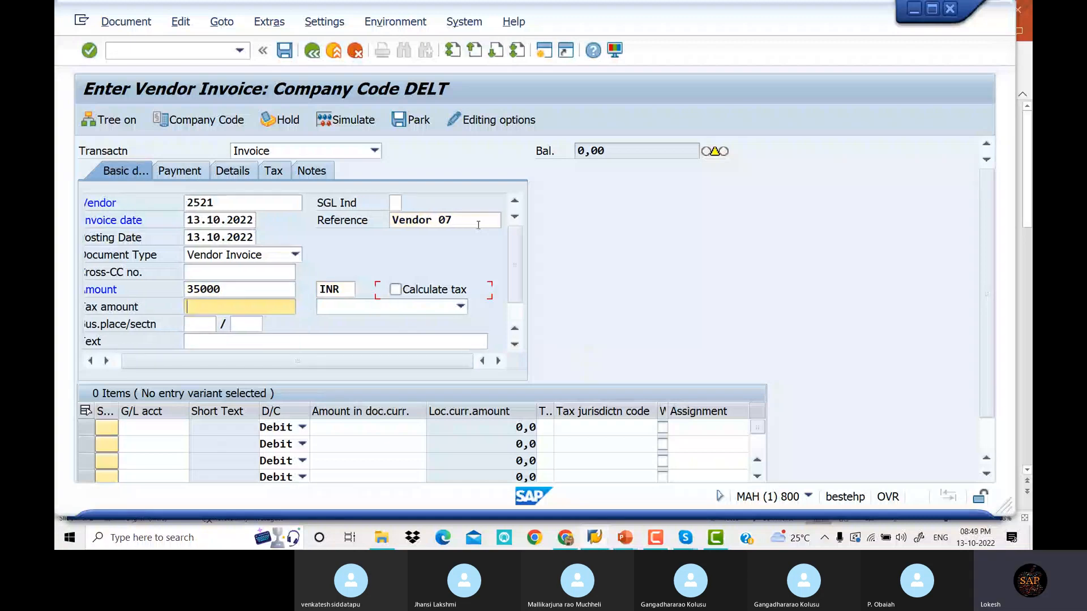
{"action": "key", "text": "Tab"}
{"action": "key", "text": "Tab"}
{"action": "key", "text": "Tab"}
{"action": "key", "text": "Tab"}
{"action": "type", "text": "VENDOR INVOICE"}
{"action": "key", "text": "Tab"}
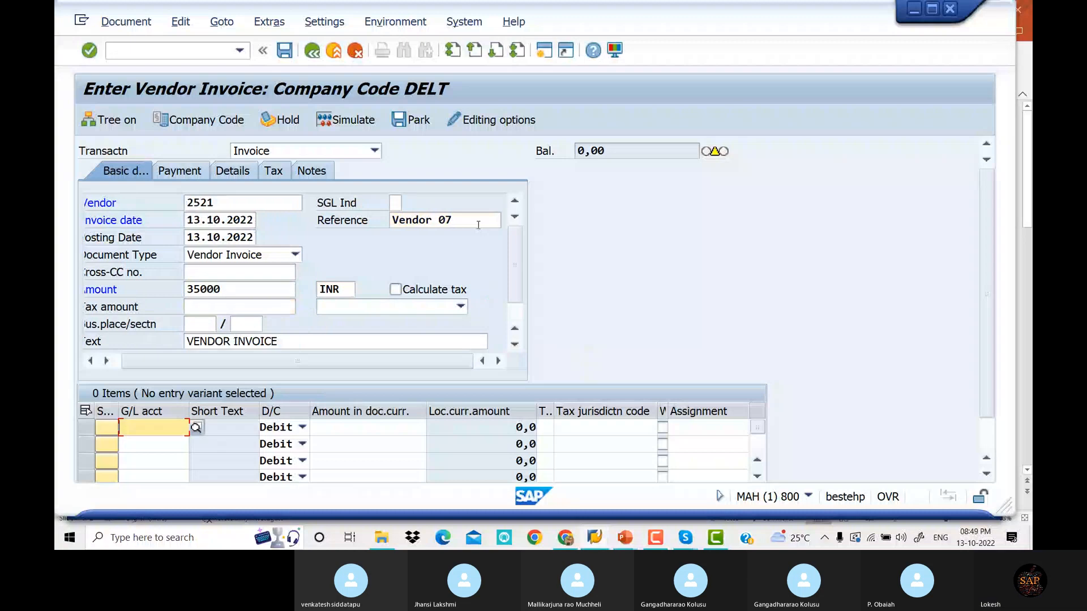
Assign G/L account 200004 Raw Material A/C to the first line, raising the number range 19 error
{"action": "left_click", "coordinate": [197, 429]}
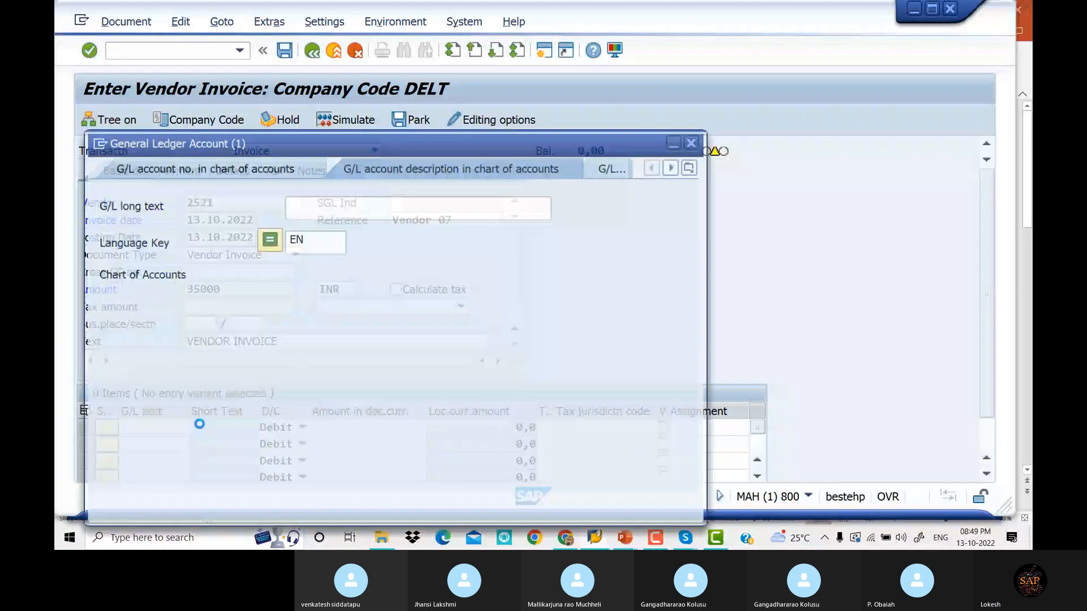
{"action": "key", "text": "Return"}
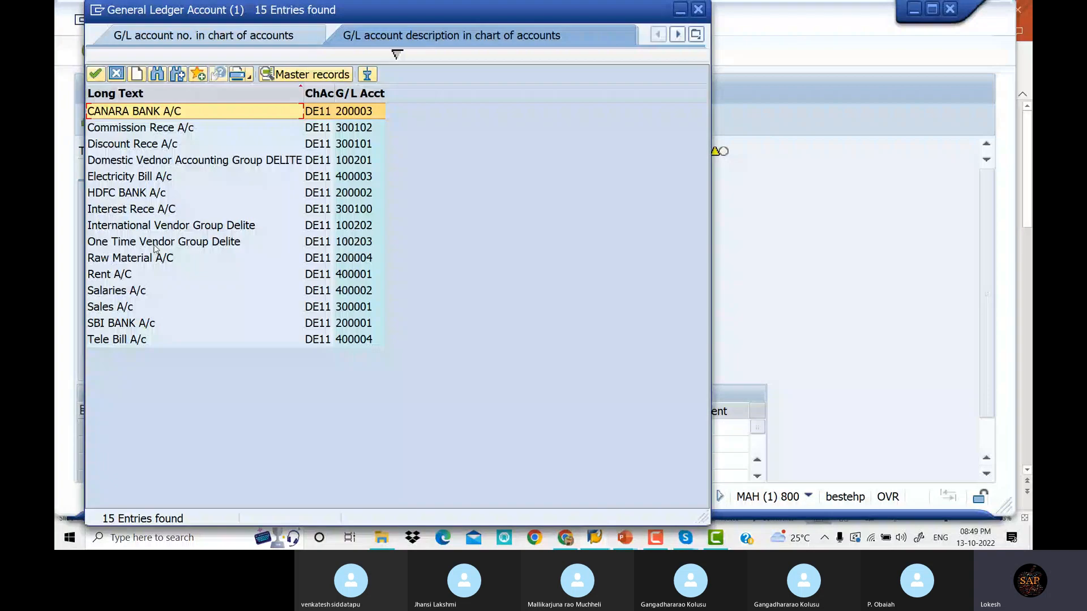
{"action": "double_click", "coordinate": [155, 257]}
{"action": "key", "text": "Return"}
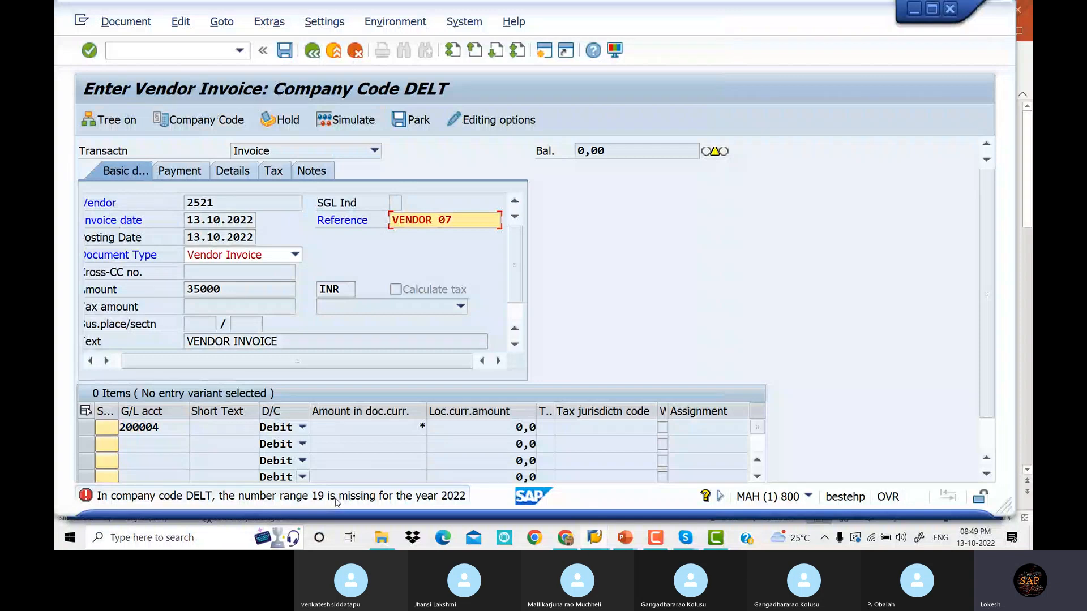
Run /NFBN1 for company code DELT and open its intervals for editing
{"action": "left_click", "coordinate": [112, 50]}
{"action": "type", "text": "/"}
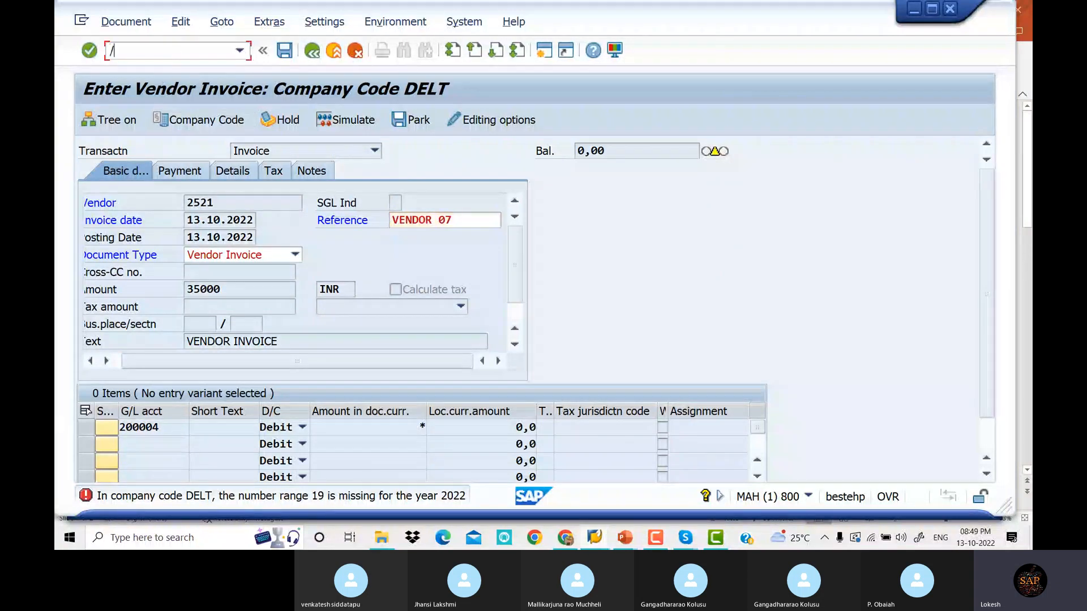
{"action": "type", "text": "NFBN1"}
{"action": "key", "text": "Return"}
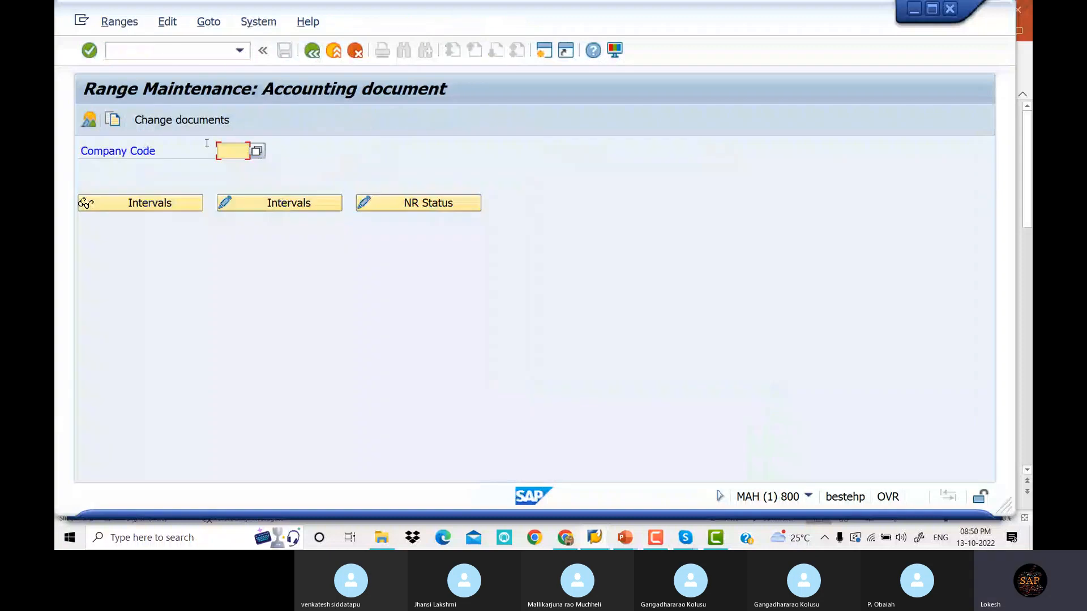
{"action": "type", "text": "DELT"}
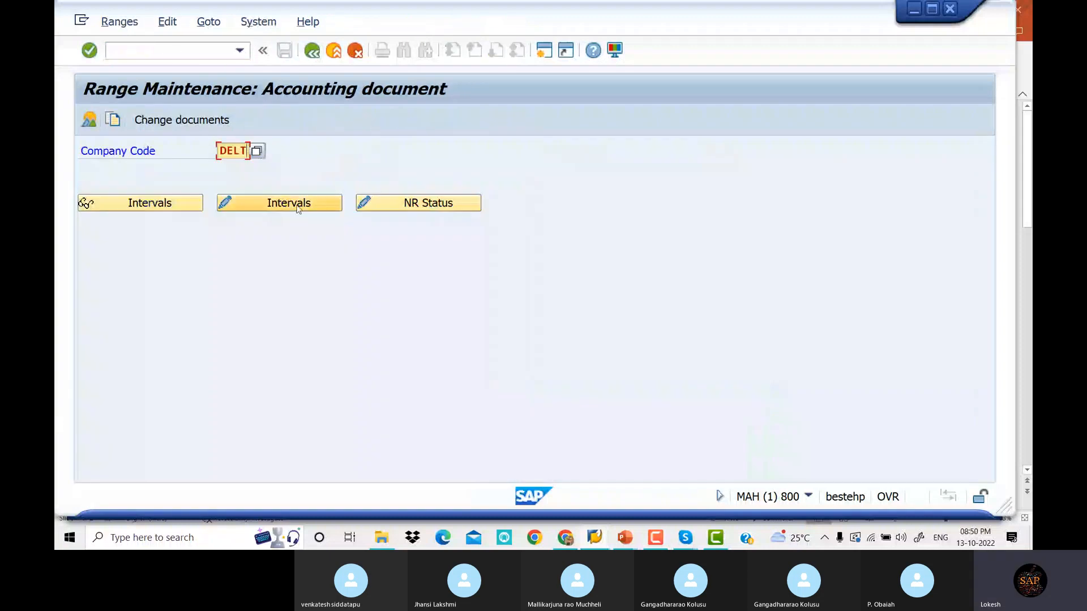
{"action": "left_click", "coordinate": [299, 208]}
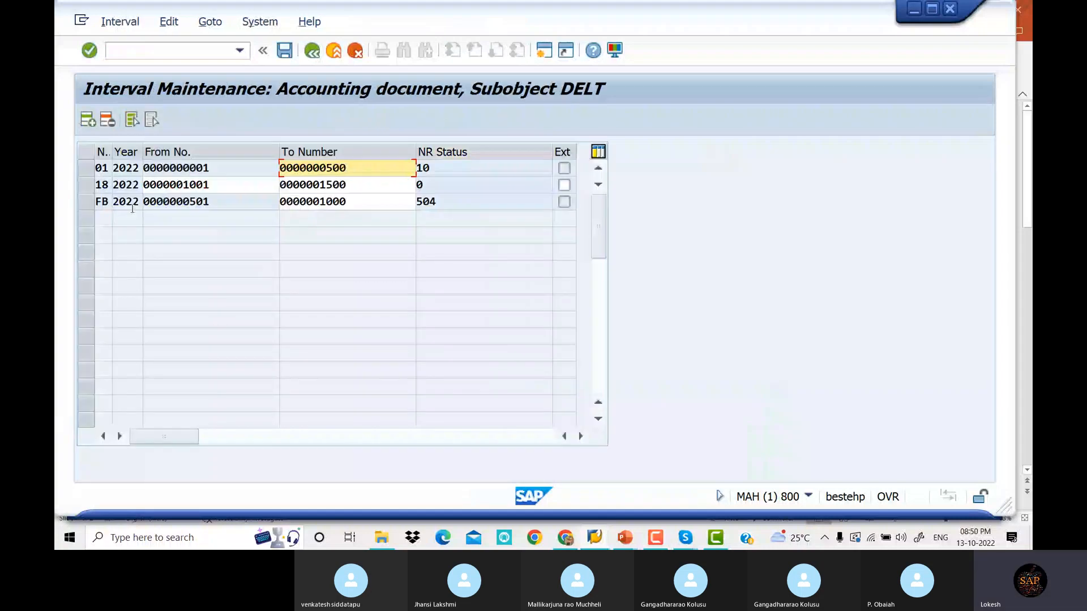
Insert interval 19 for 2022 from 1501 to 2000 and save it, passing the transport notice
{"action": "left_click", "coordinate": [91, 123]}
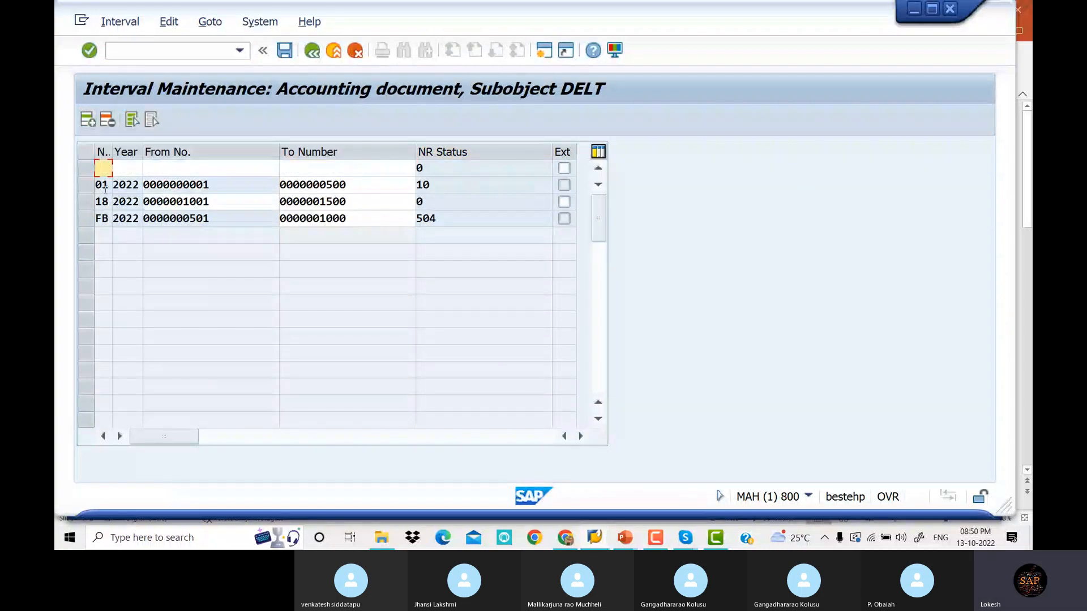
{"action": "type", "text": "19"}
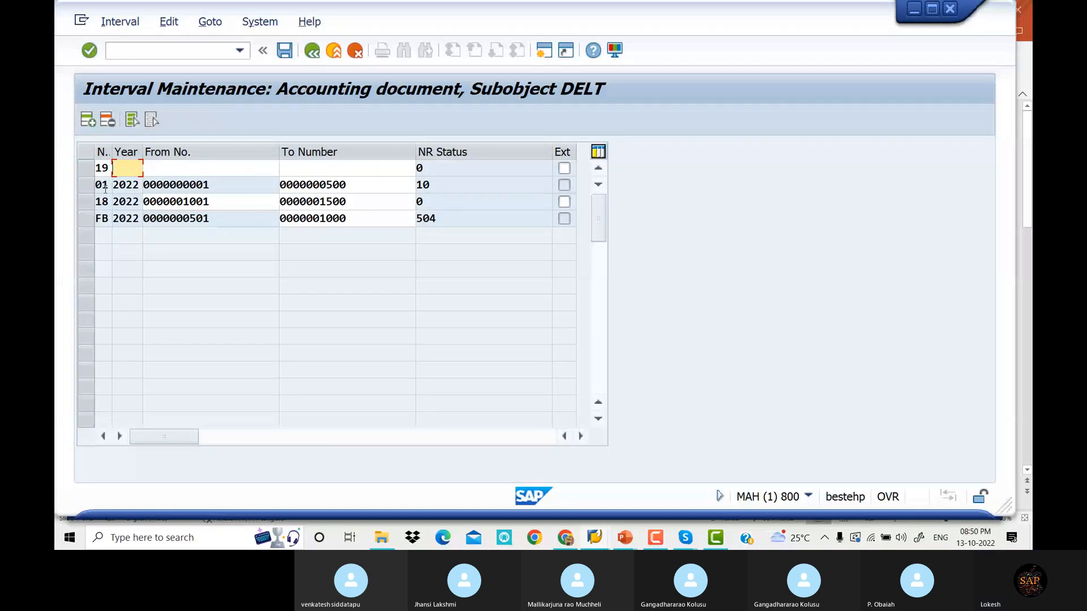
{"action": "type", "text": "2022"}
{"action": "key", "text": "Tab"}
{"action": "type", "text": "1501"}
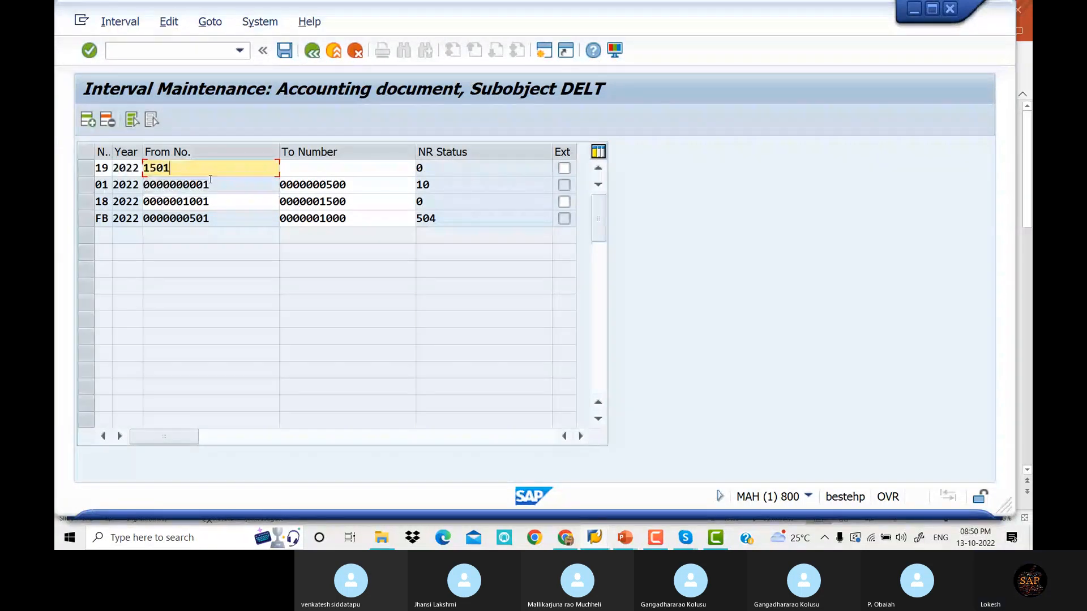
{"action": "key", "text": "Tab"}
{"action": "type", "text": "2000"}
{"action": "key", "text": "Return"}
{"action": "left_click", "coordinate": [294, 50]}
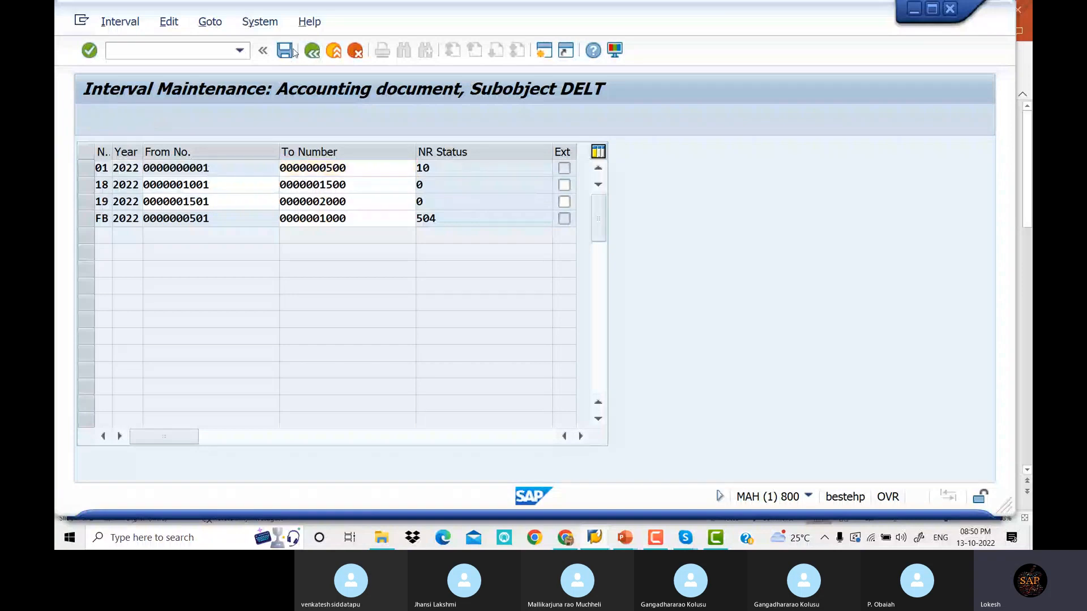
{"action": "left_click", "coordinate": [588, 509]}
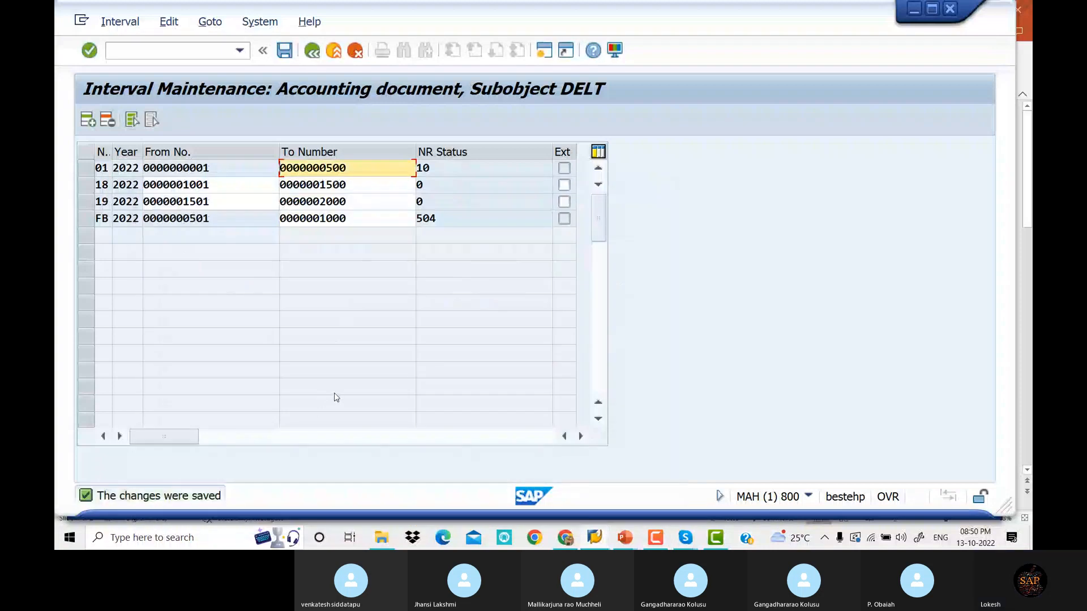
{"action": "left_click", "coordinate": [165, 47]}
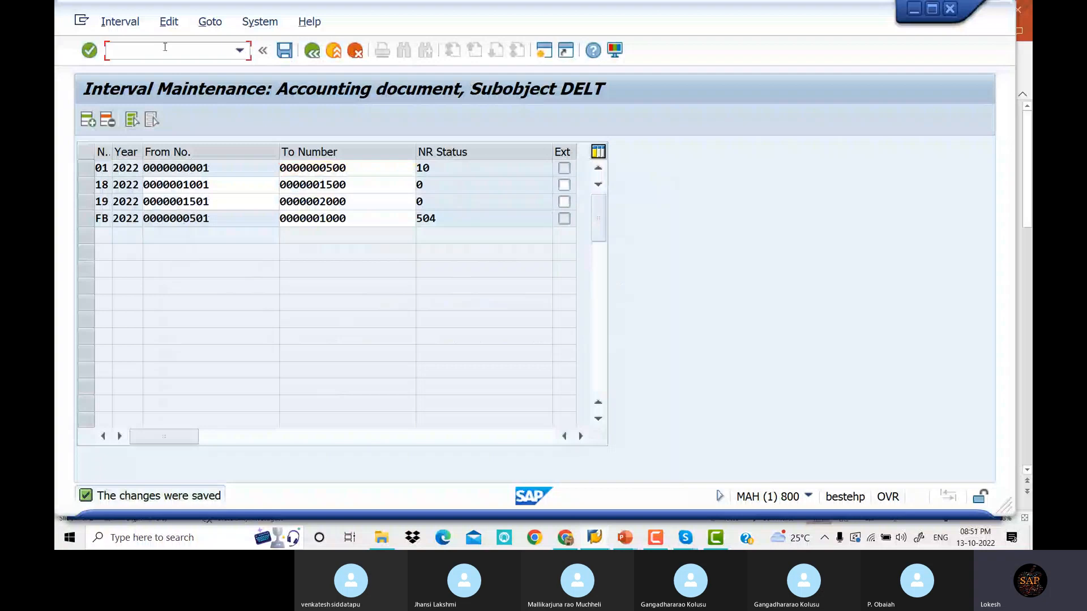
Rerun vendor invoice entry with /NFB and bring up previously used vendor numbers
{"action": "type", "text": "/"}
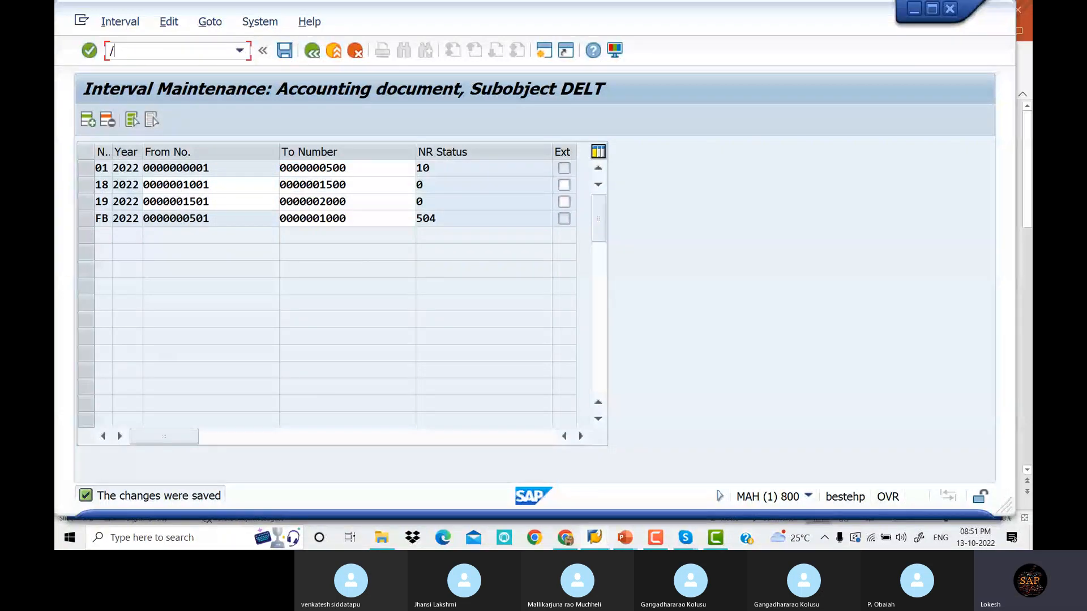
{"action": "type", "text": "NF"}
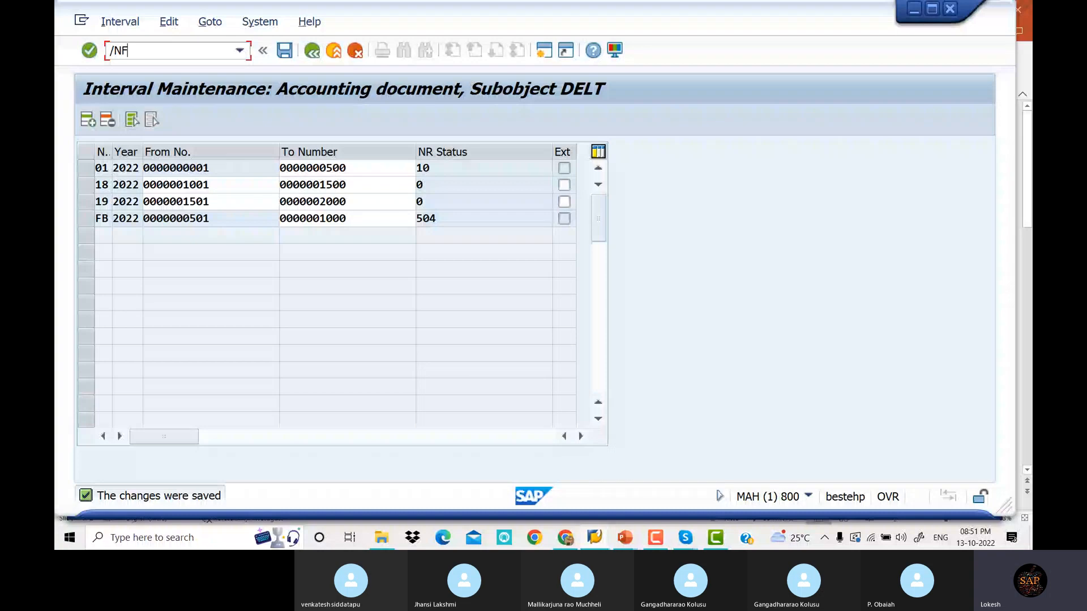
{"action": "type", "text": "B"}
{"action": "key", "text": "Return"}
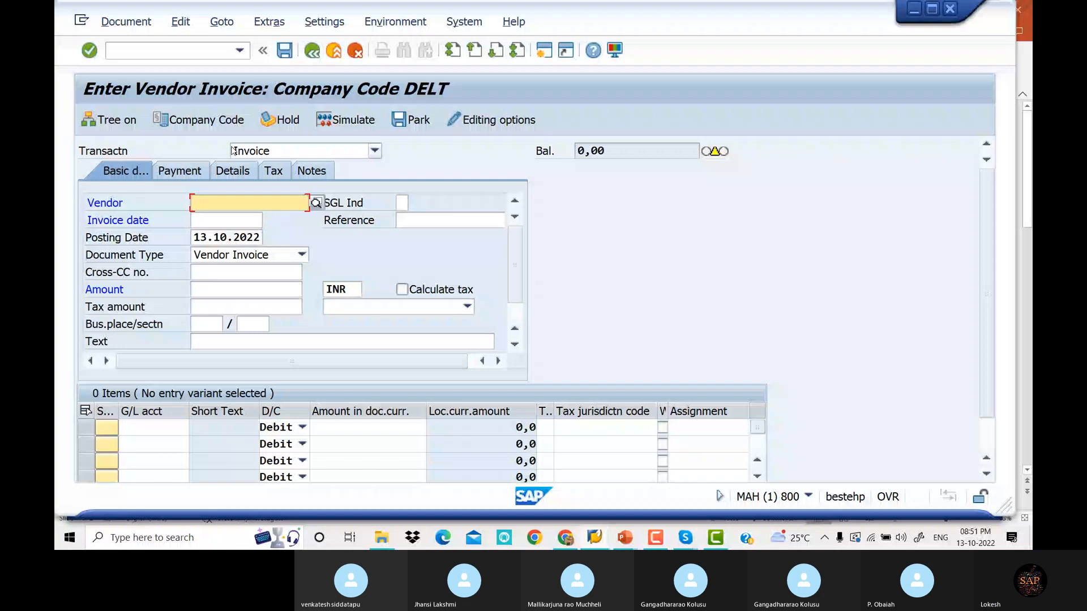
{"action": "left_click", "coordinate": [286, 203]}
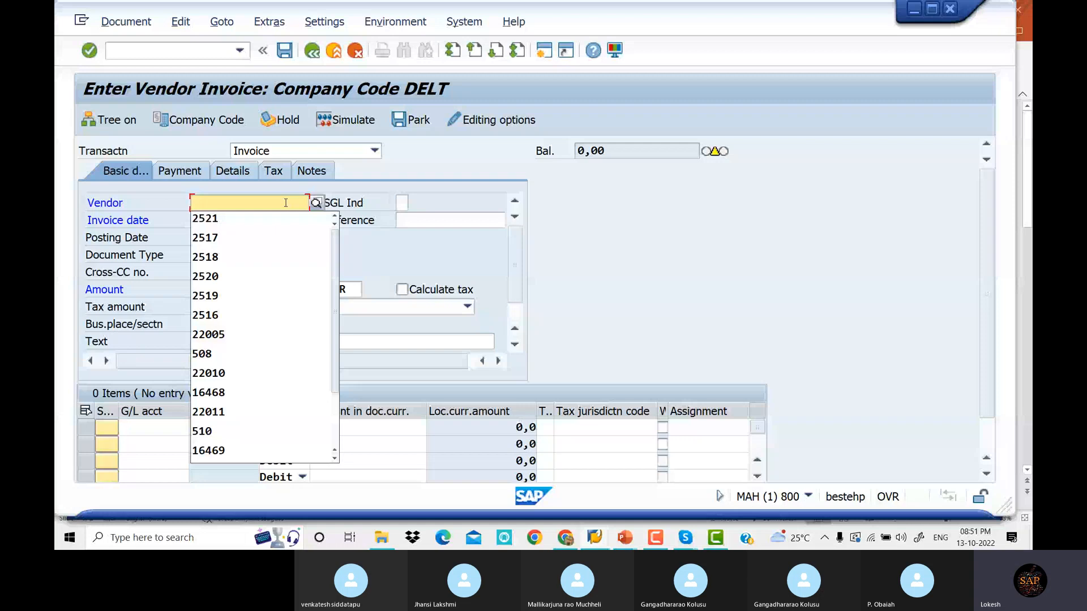
Enter vendor 2521, amount 35000 and text VENDOR INVOICE in the invoice header
{"action": "key", "text": "Down"}
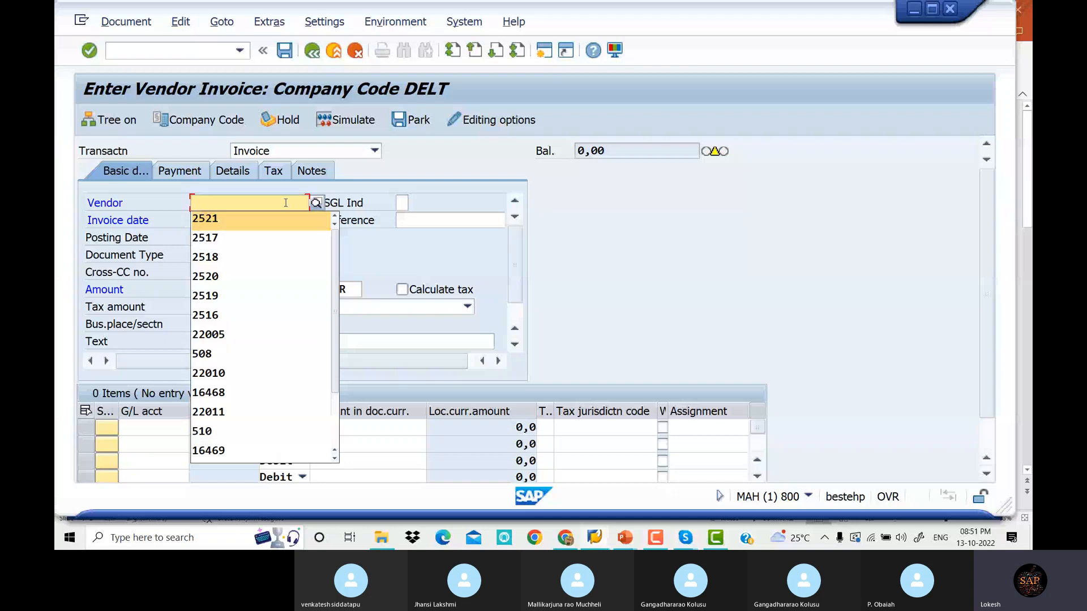
{"action": "key", "text": "Return"}
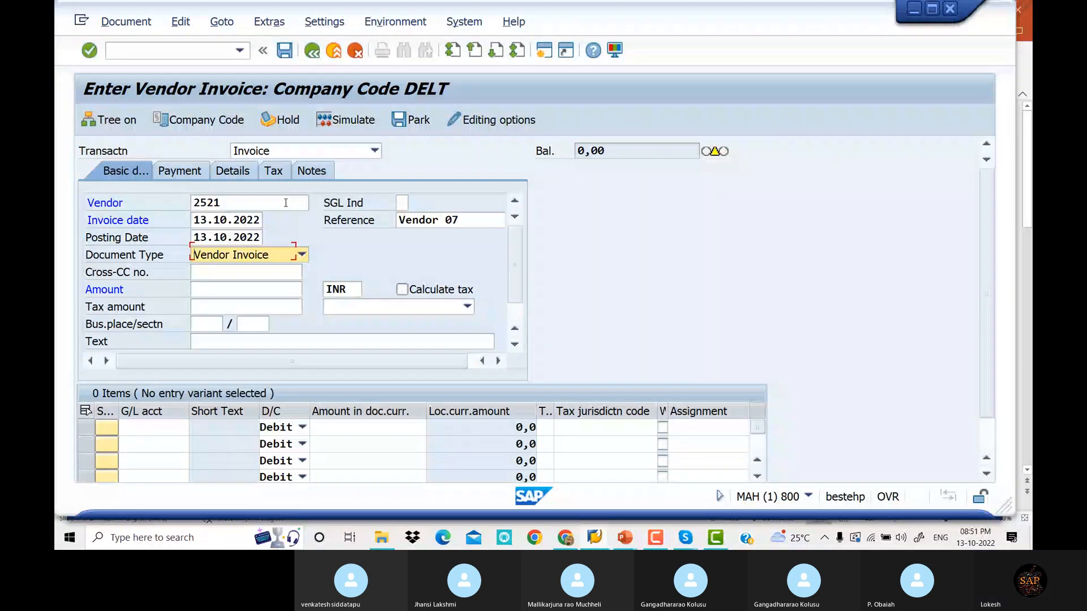
{"action": "key", "text": "Tab"}
{"action": "key", "text": "Tab"}
{"action": "type", "text": "35000"}
{"action": "key", "text": "Tab"}
{"action": "key", "text": "Tab"}
{"action": "key", "text": "Tab"}
{"action": "key", "text": "Tab"}
{"action": "key", "text": "Tab"}
{"action": "key", "text": "Tab"}
{"action": "key", "text": "Tab"}
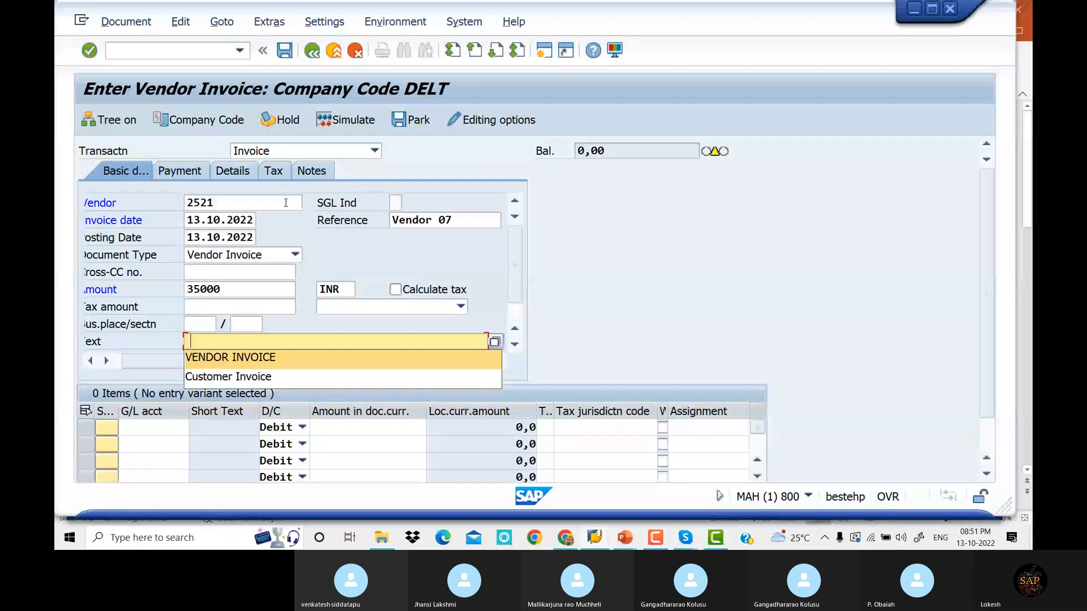
{"action": "key", "text": "Return"}
Add G/L line 200004 with amount *, payment terms 0001, then simulate and post as document 1501
{"action": "key", "text": "Tab"}
{"action": "type", "text": "200004"}
{"action": "key", "text": "Tab"}
{"action": "key", "text": "Tab"}
{"action": "type", "text": "*"}
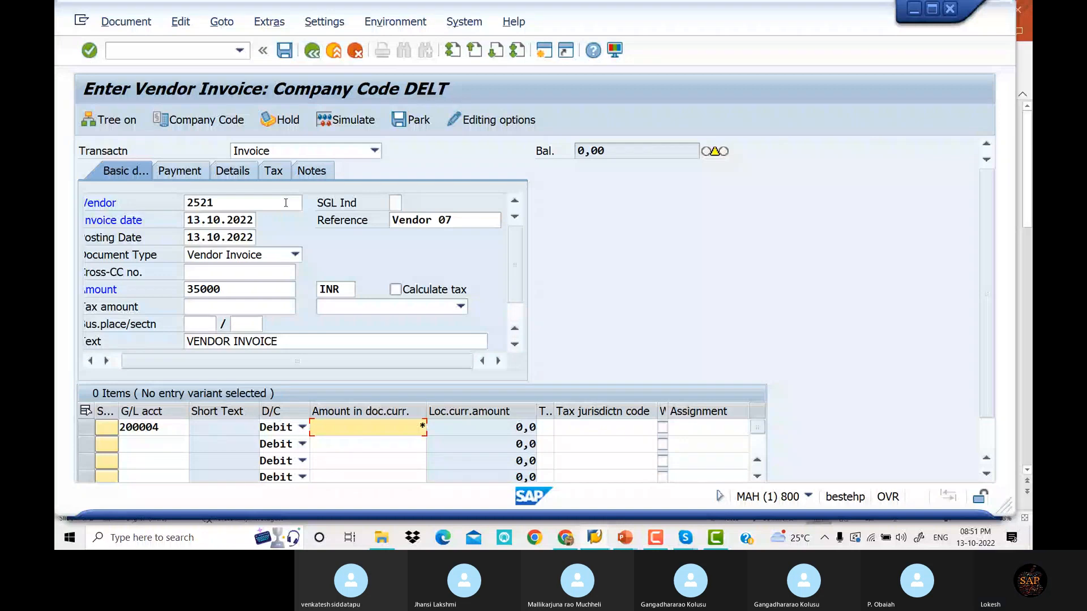
{"action": "key", "text": "Return"}
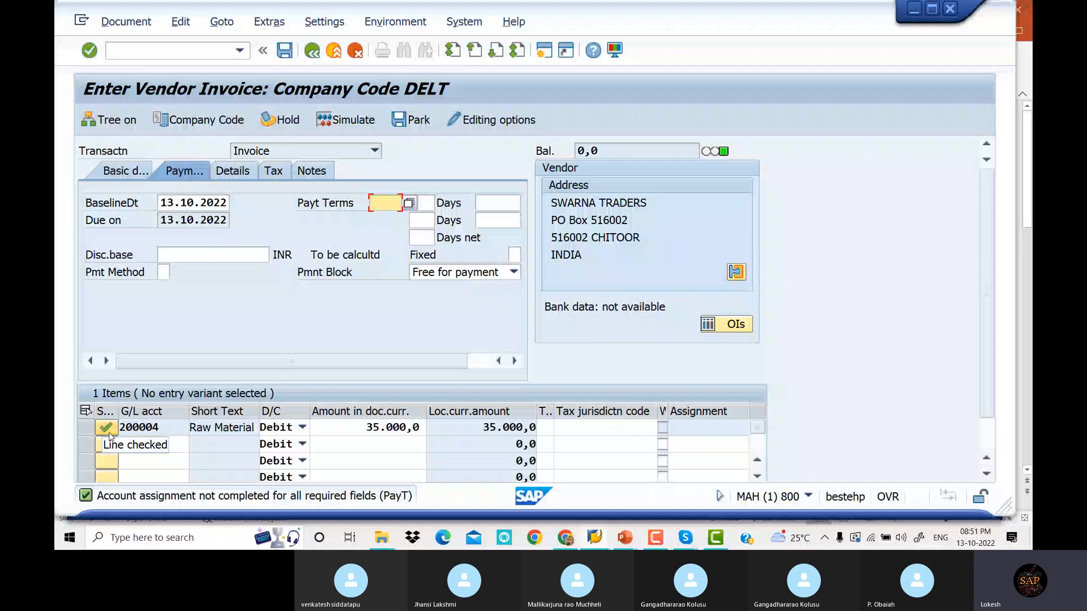
{"action": "type", "text": "0001"}
{"action": "key", "text": "Return"}
{"action": "key", "text": "Return"}
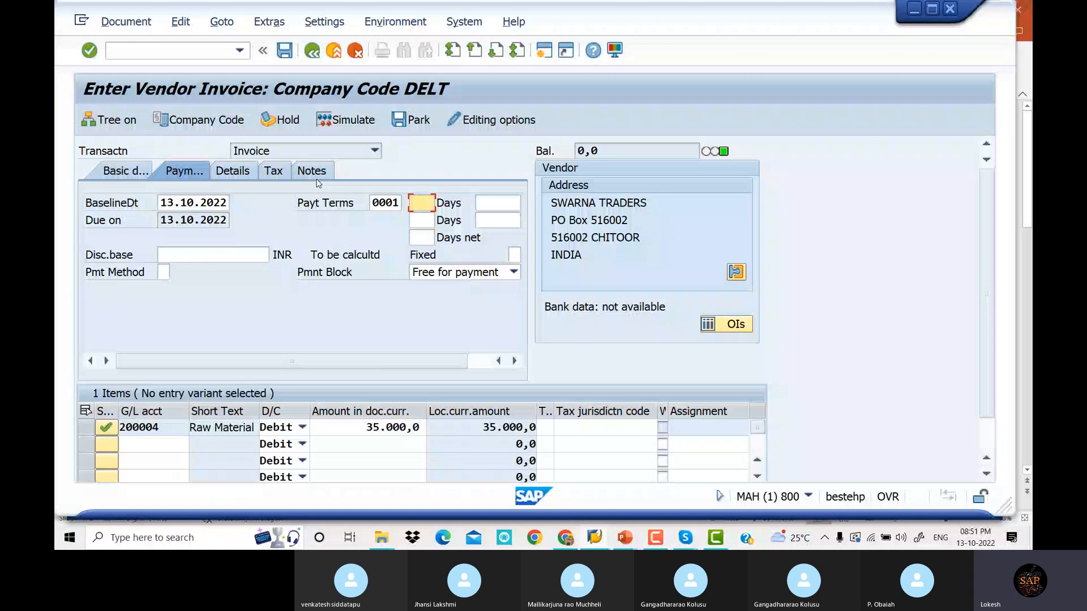
{"action": "key", "text": "F9"}
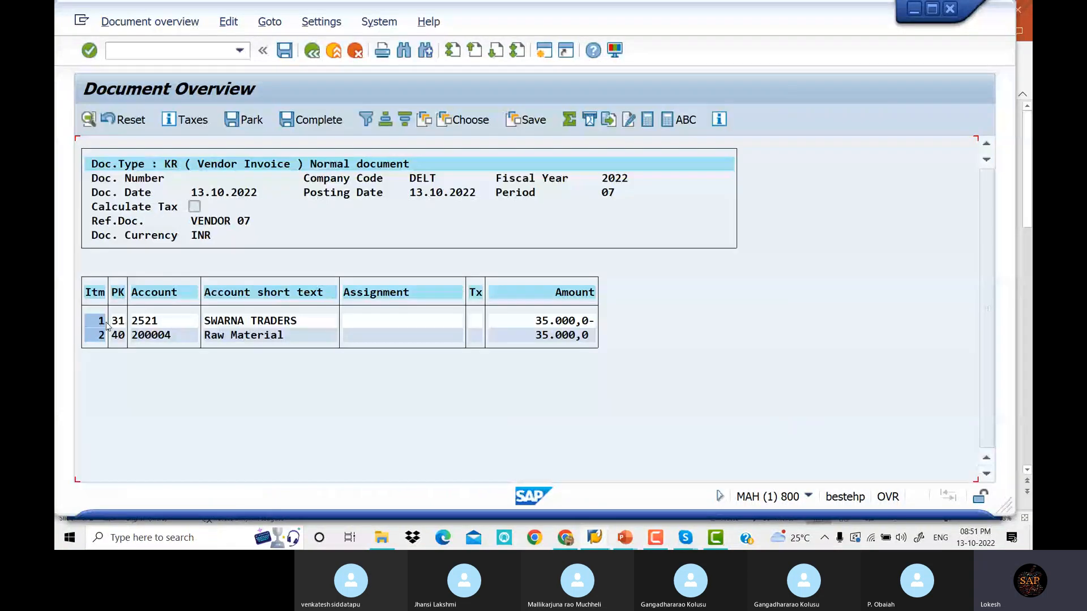
{"action": "left_click", "coordinate": [285, 51]}
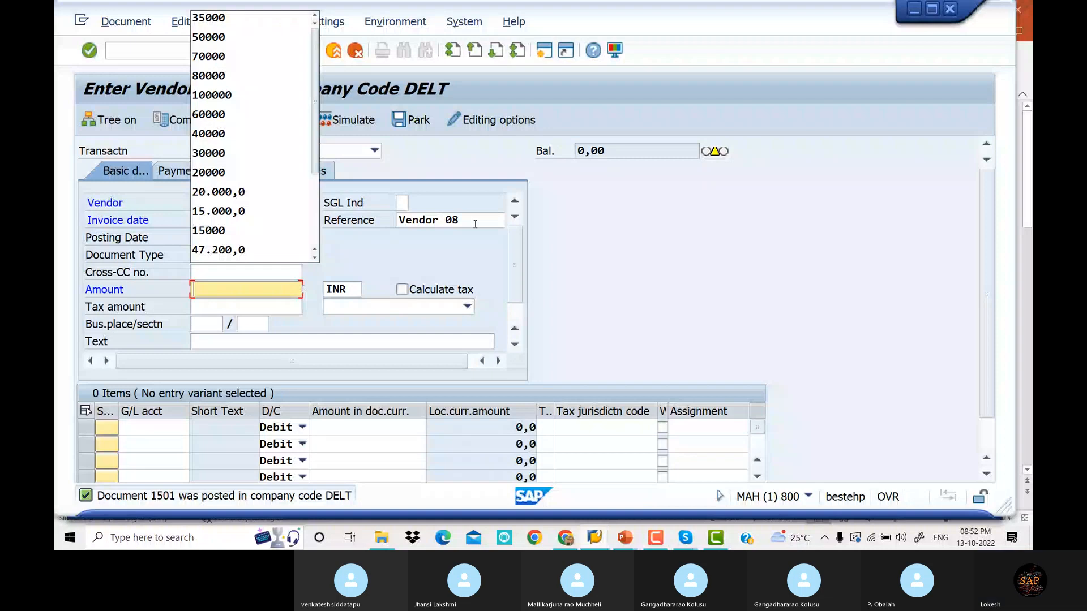
Enter a 15000 INR invoice with text VENDOR INVOICE to G/L 200004, simulate, and post as document 1502
{"action": "type", "text": "15000"}
{"action": "key", "text": "Tab"}
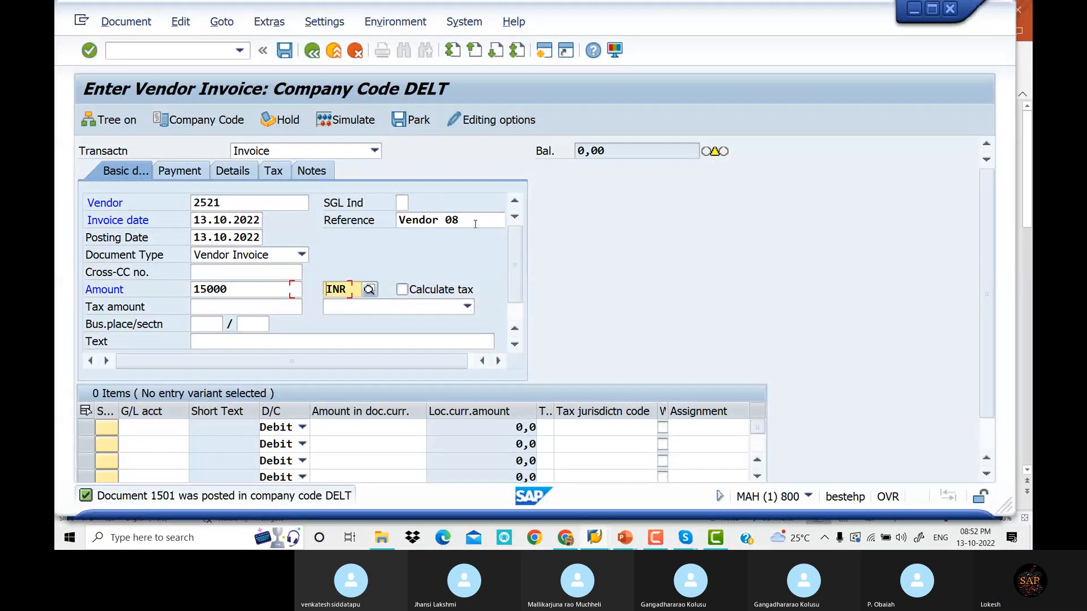
{"action": "key", "text": "Tab"}
{"action": "key", "text": "Tab"}
{"action": "key", "text": "Tab"}
{"action": "key", "text": "Tab"}
{"action": "key", "text": "Tab"}
{"action": "key", "text": "Tab"}
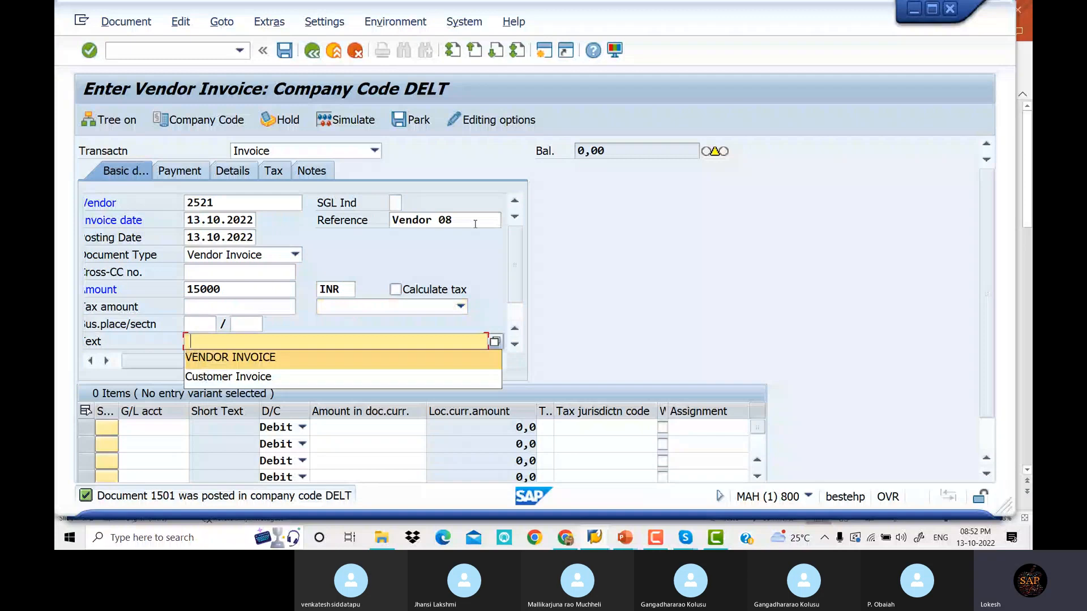
{"action": "key", "text": "Tab"}
{"action": "type", "text": "200004"}
{"action": "key", "text": "Tab"}
{"action": "key", "text": "Tab"}
{"action": "type", "text": "*"}
{"action": "key", "text": "Return"}
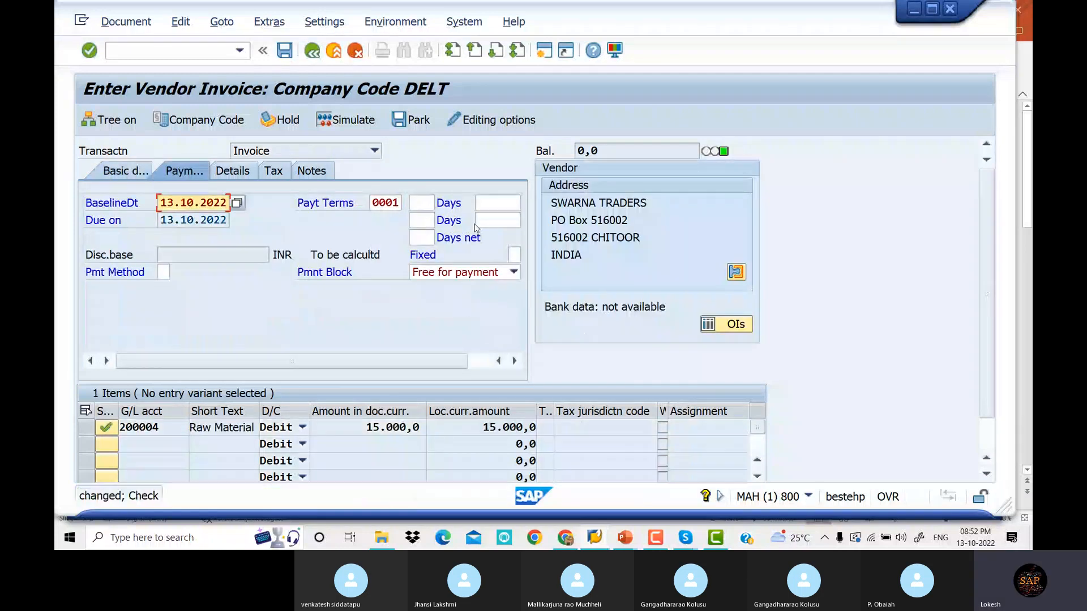
{"action": "key", "text": "Return"}
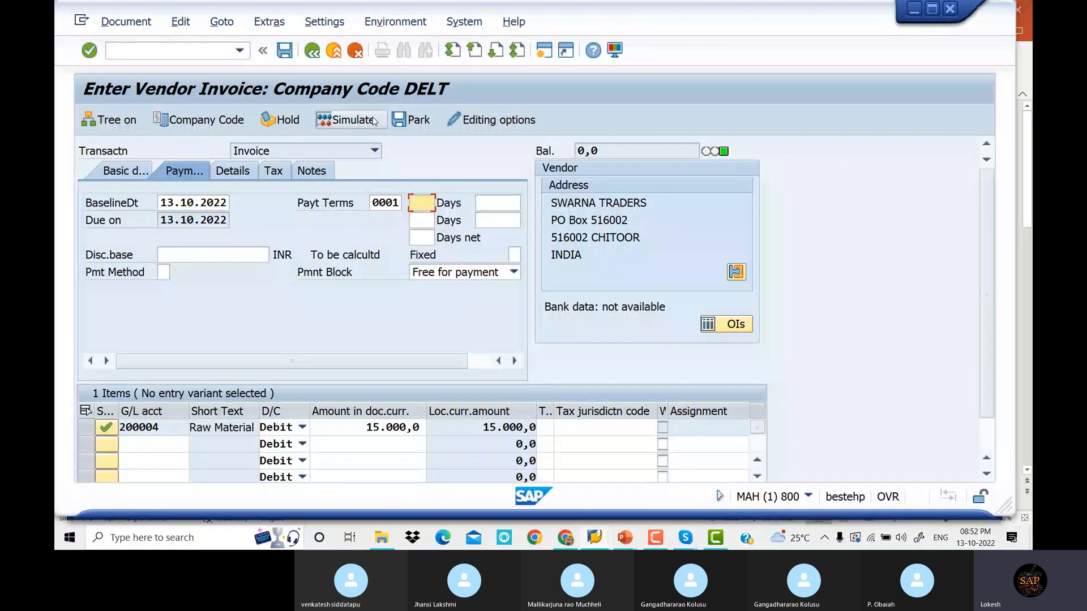
{"action": "left_click", "coordinate": [373, 121]}
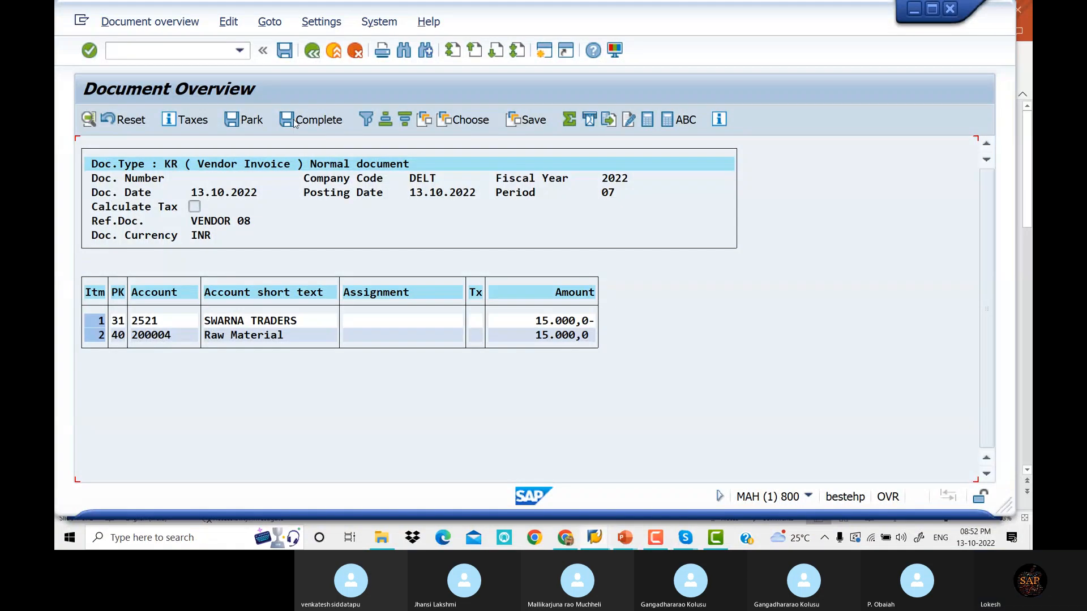
{"action": "left_click", "coordinate": [289, 52]}
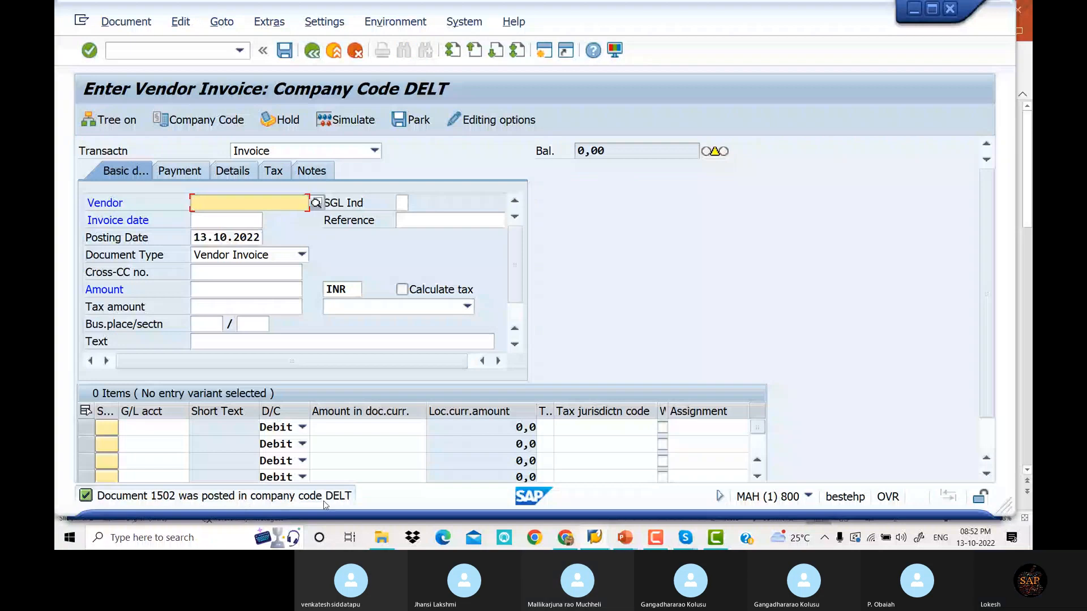
Leave with /N and select vendor 2521 in company code DELT in the FBL1N selection screen
{"action": "left_click", "coordinate": [208, 53]}
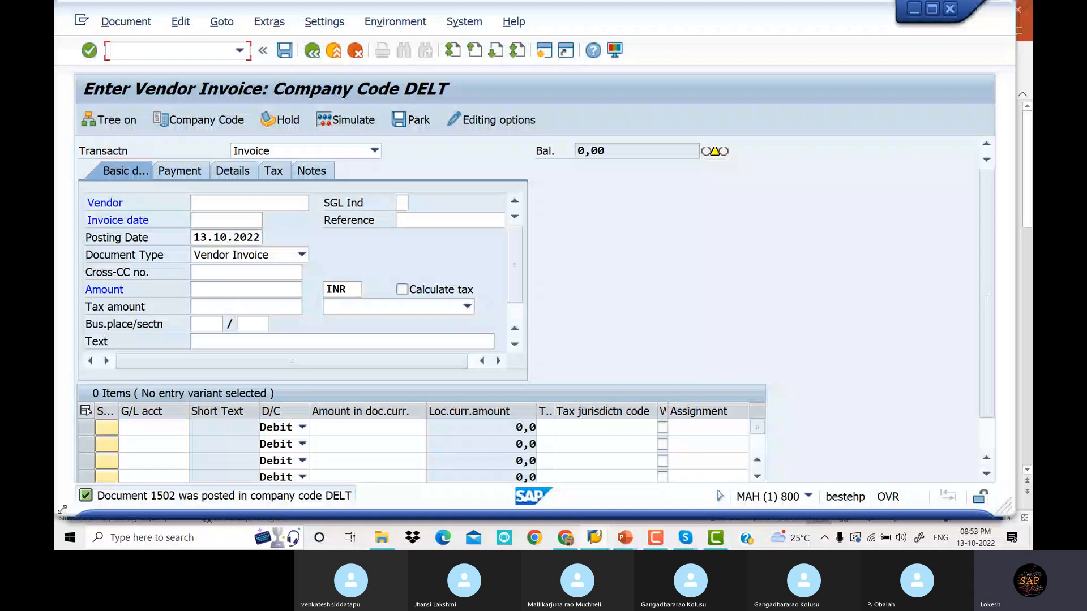
{"action": "type", "text": "/N"}
{"action": "key", "text": "Return"}
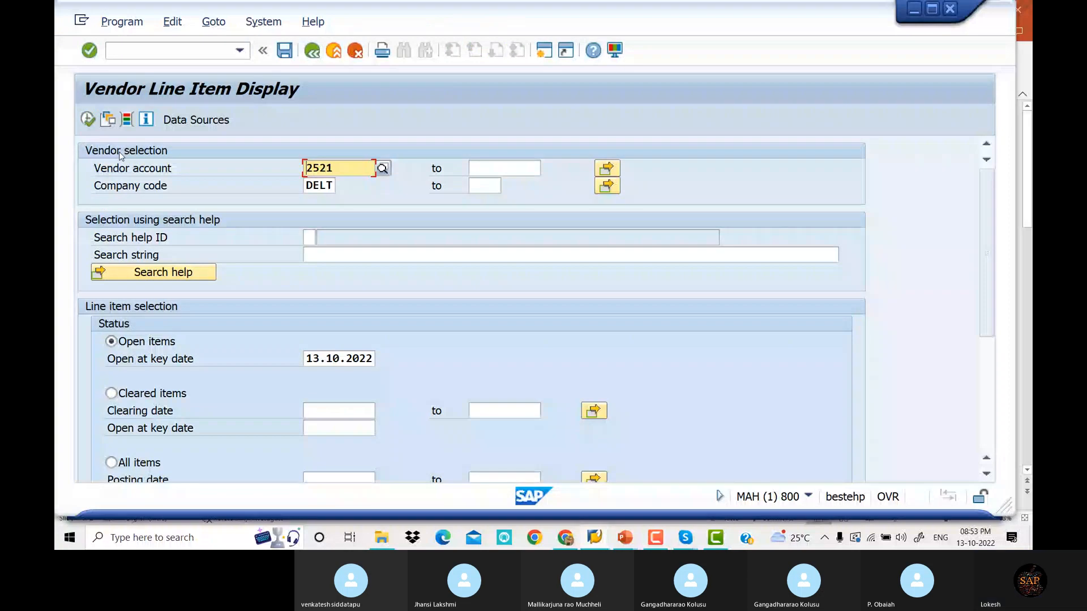
{"action": "left_click", "coordinate": [385, 170]}
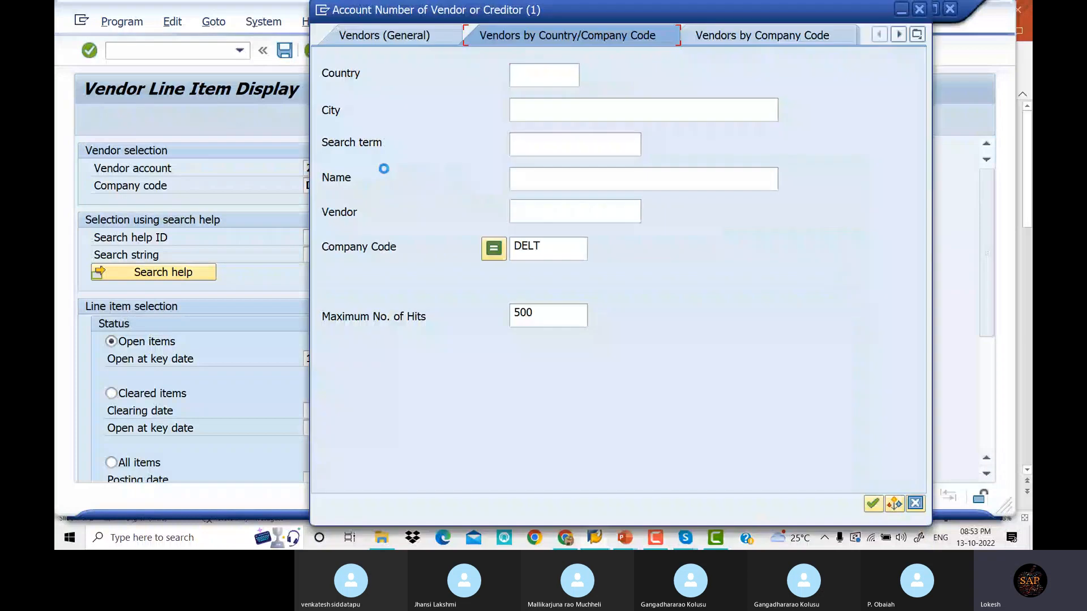
{"action": "key", "text": "Return"}
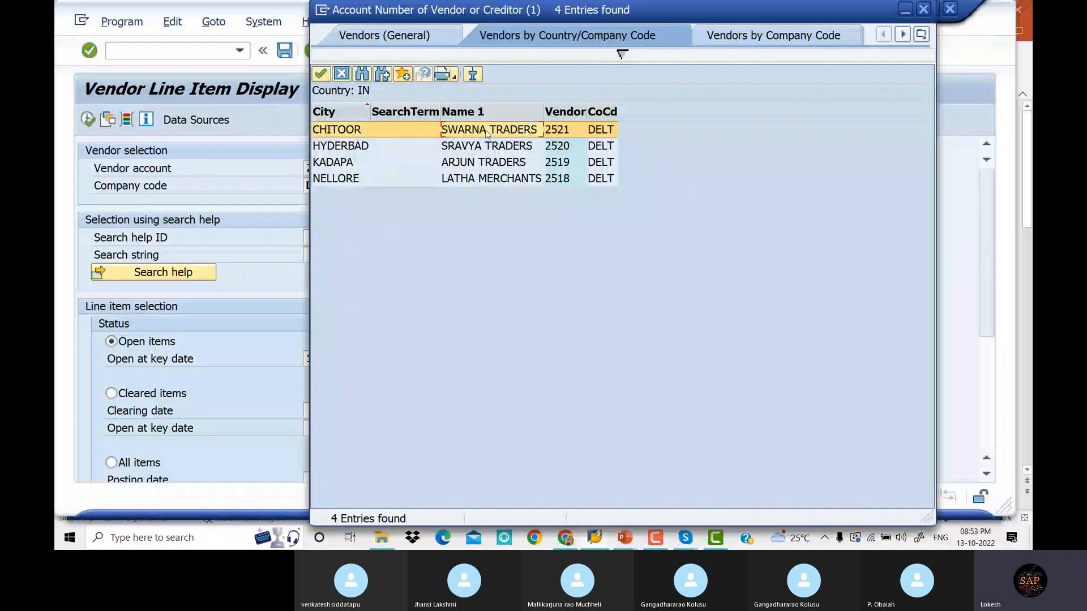
{"action": "key", "text": "Return"}
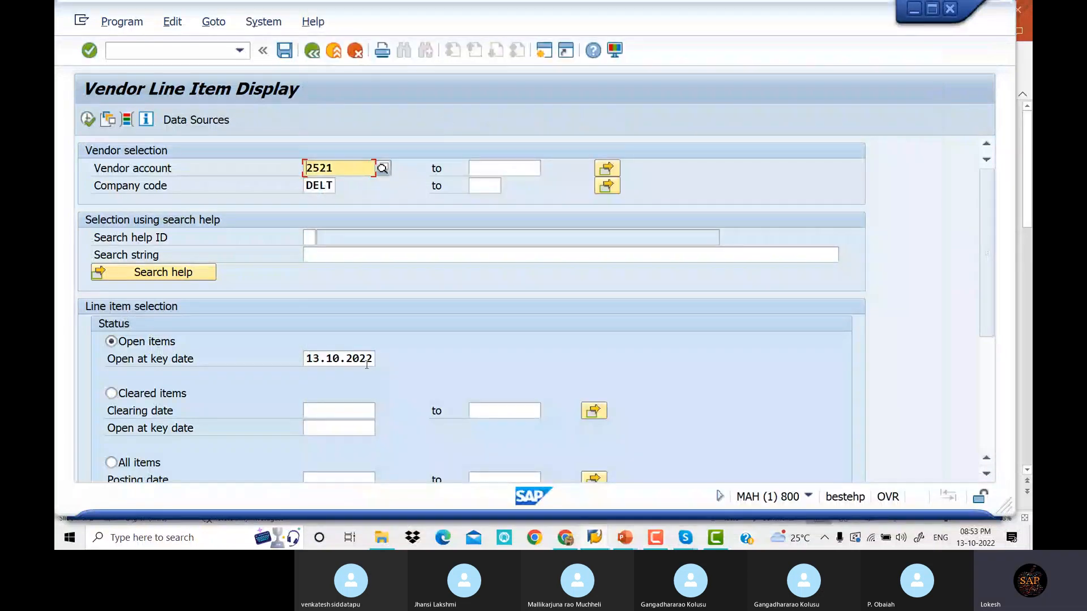
{"action": "left_click", "coordinate": [88, 120]}
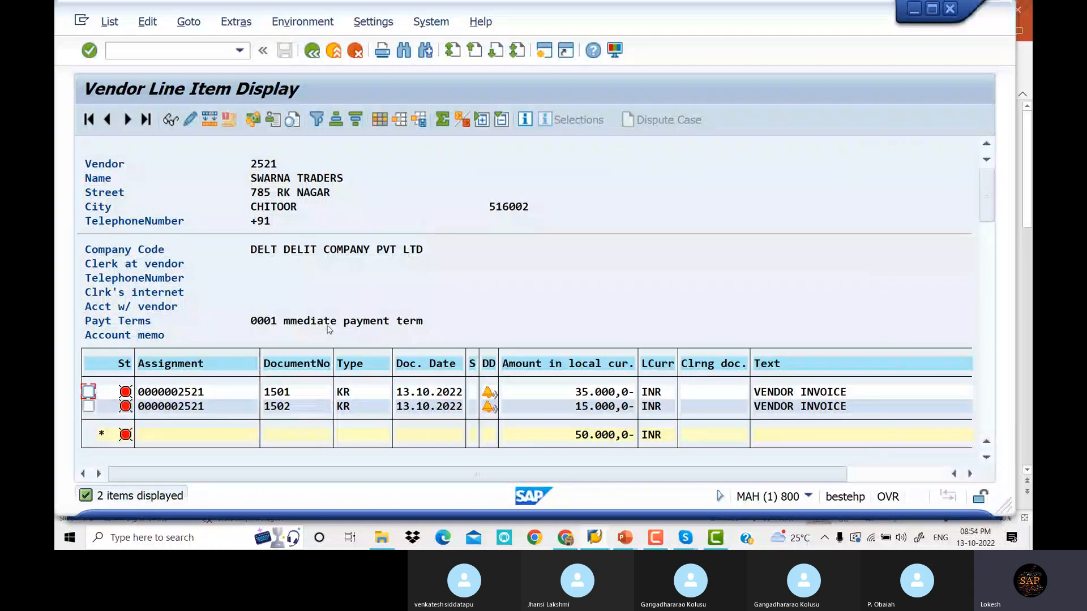
{"action": "scroll", "coordinate": [628, 381], "scroll_direction": "down", "scroll_amount": 1}
{"action": "scroll", "coordinate": [629, 380], "scroll_direction": "up", "scroll_amount": 1}
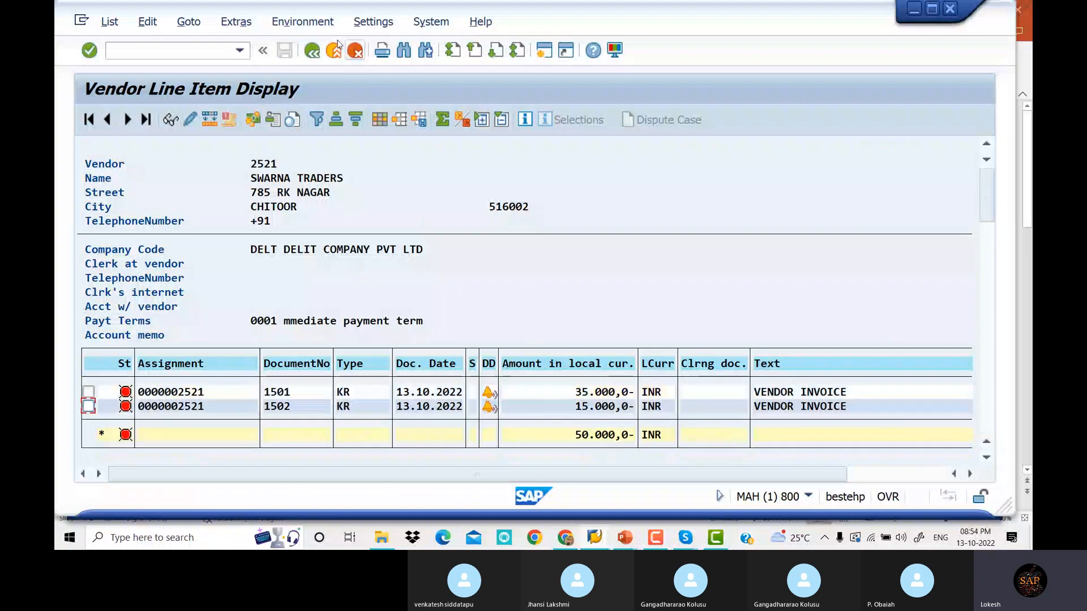
{"action": "left_click", "coordinate": [312, 53]}
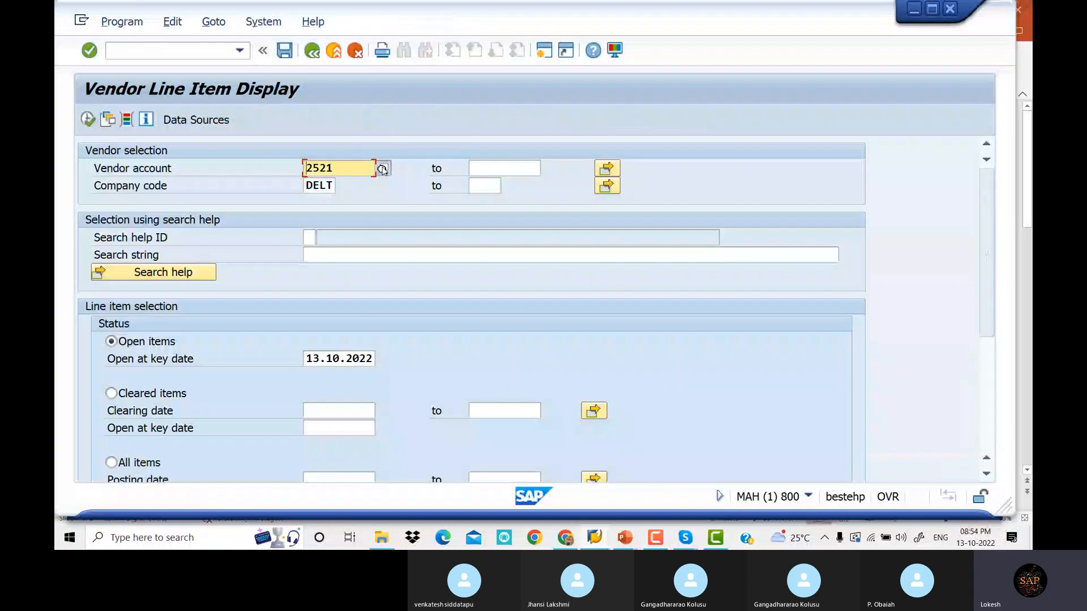
Choose vendor 2519 ARJUN TRADERS from the lookup and execute to list its 150,000 INR open invoices
{"action": "left_click", "coordinate": [383, 168]}
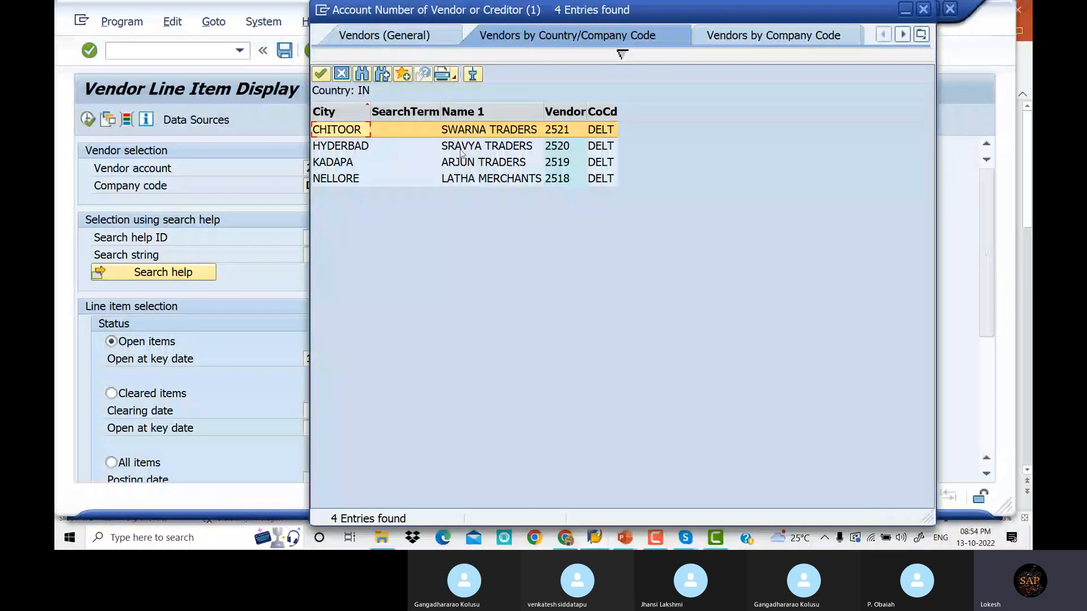
{"action": "left_click", "coordinate": [463, 162]}
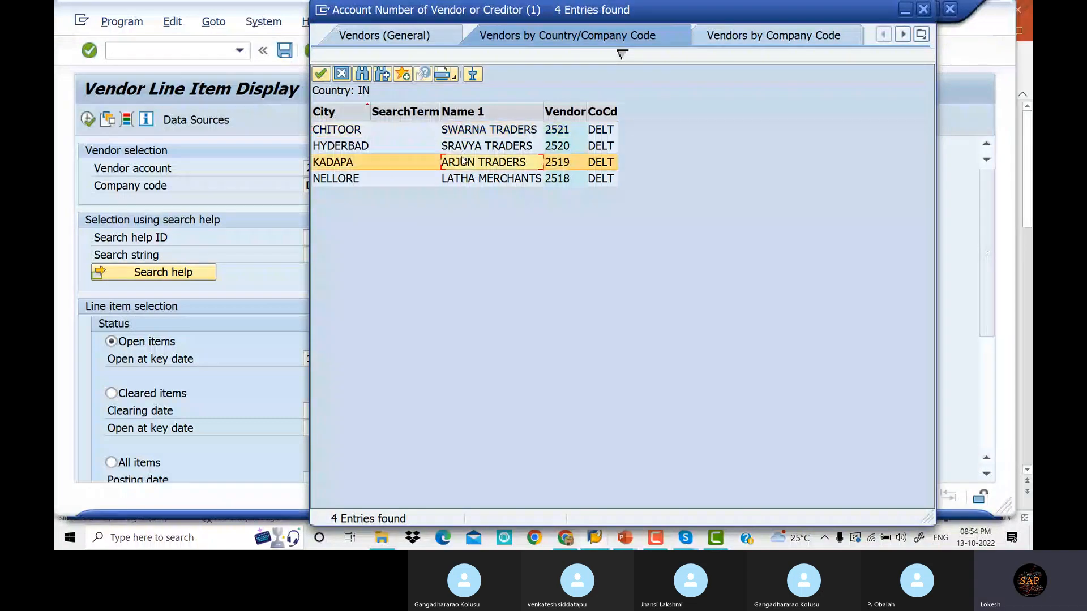
{"action": "double_click", "coordinate": [463, 162]}
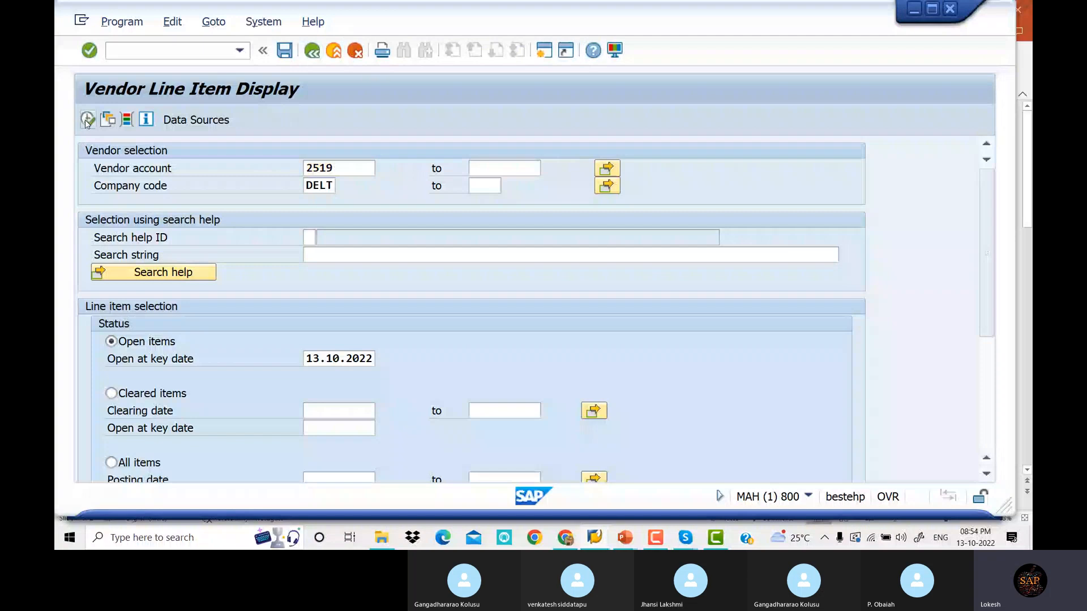
{"action": "left_click", "coordinate": [87, 120]}
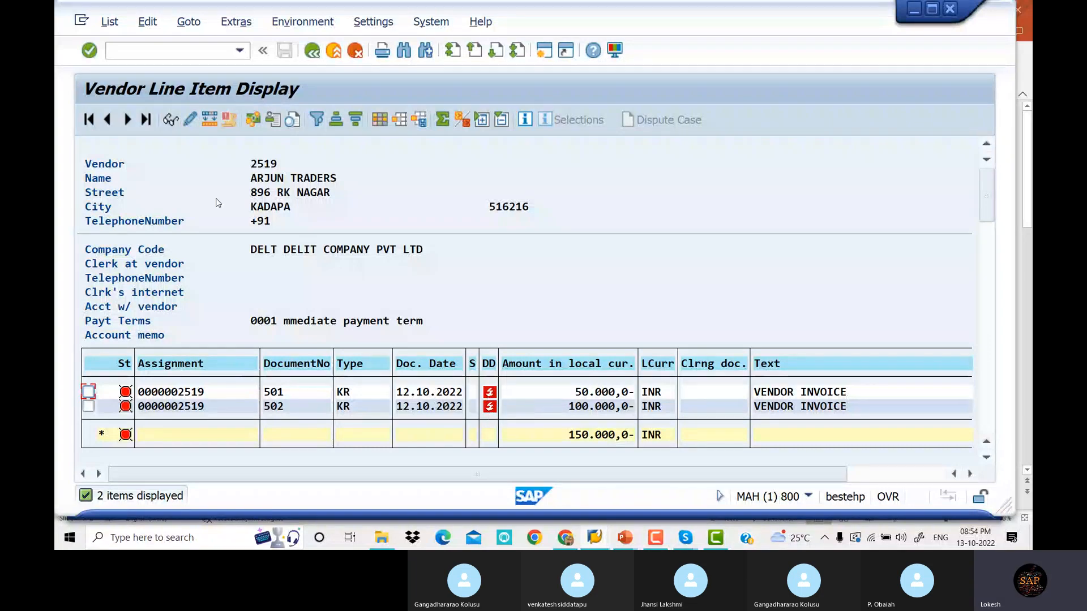
Find the F-53 vendor payment entry on the VENDOR PAYMENT slides, then return to SAP
{"action": "left_click", "coordinate": [312, 51]}
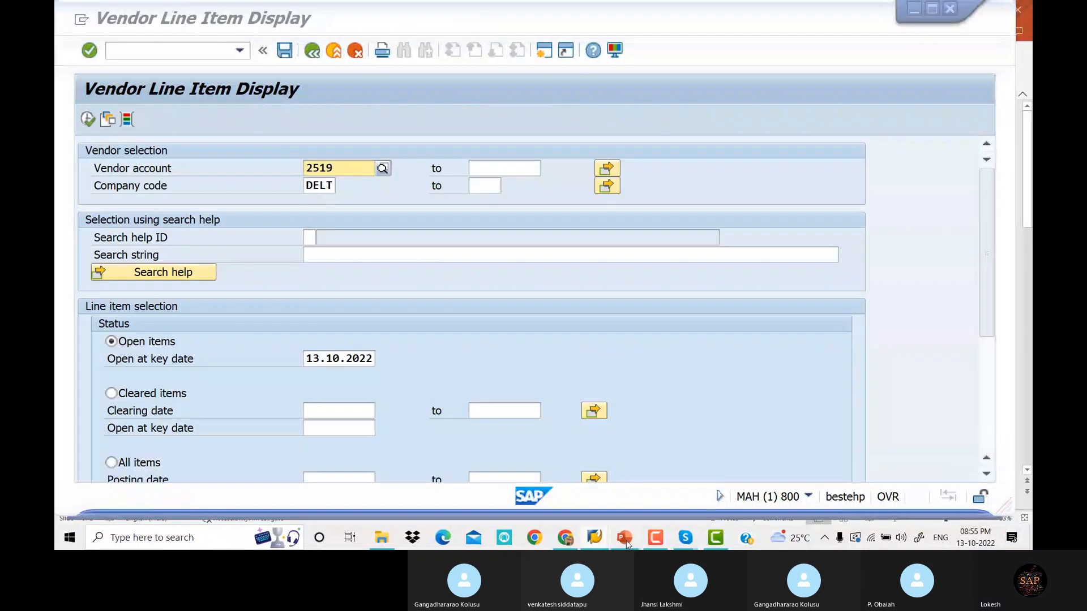
{"action": "mouse_move", "coordinate": [626, 543]}
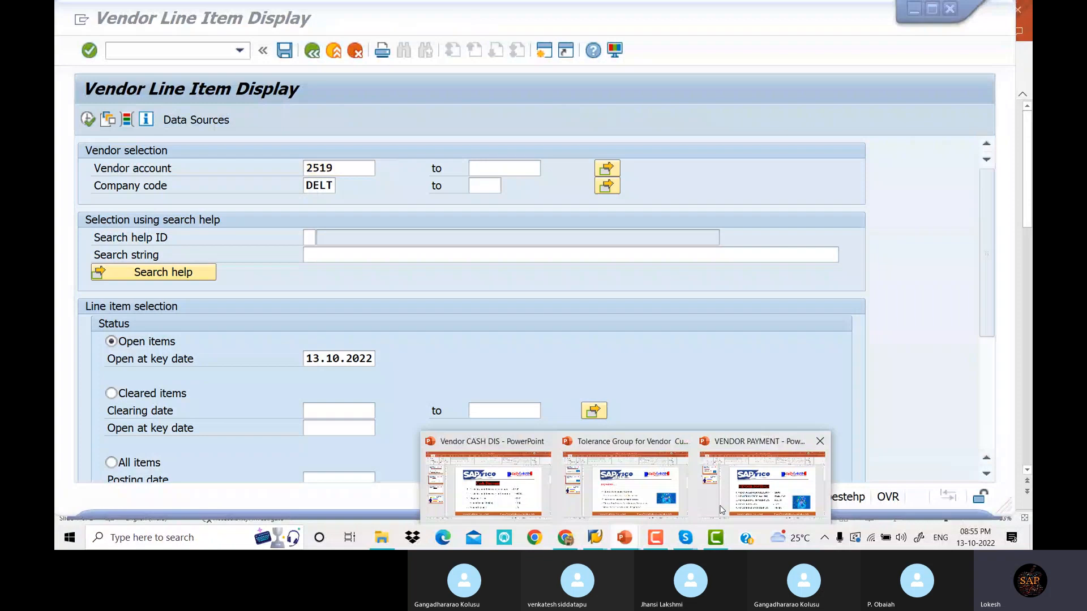
{"action": "left_click", "coordinate": [722, 509]}
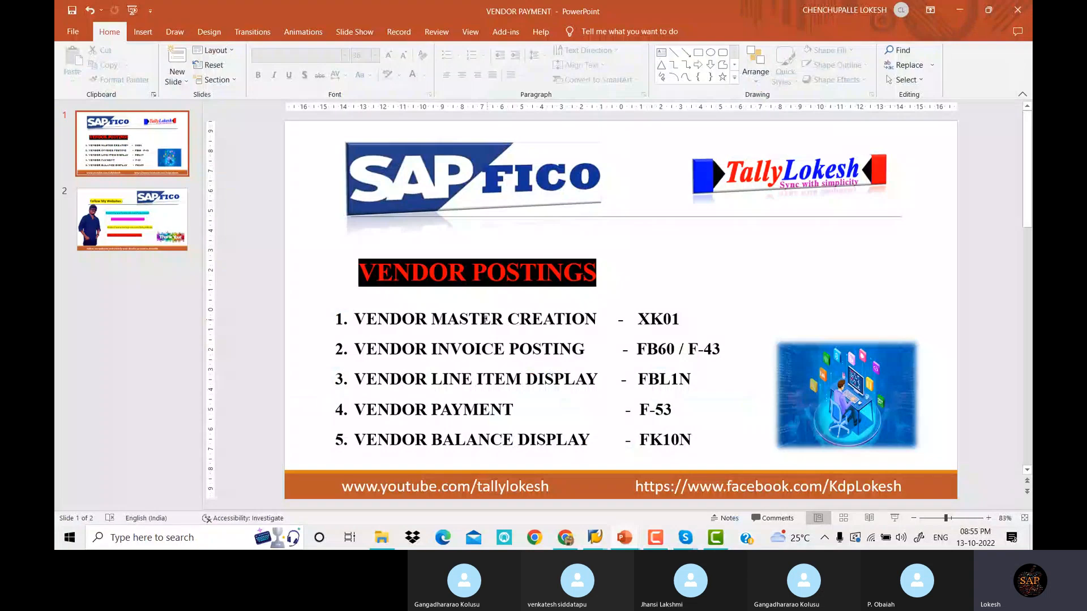
{"action": "left_click_drag", "start_coordinate": [355, 349], "coordinate": [726, 349]}
{"action": "left_click_drag", "start_coordinate": [354, 378], "coordinate": [702, 380]}
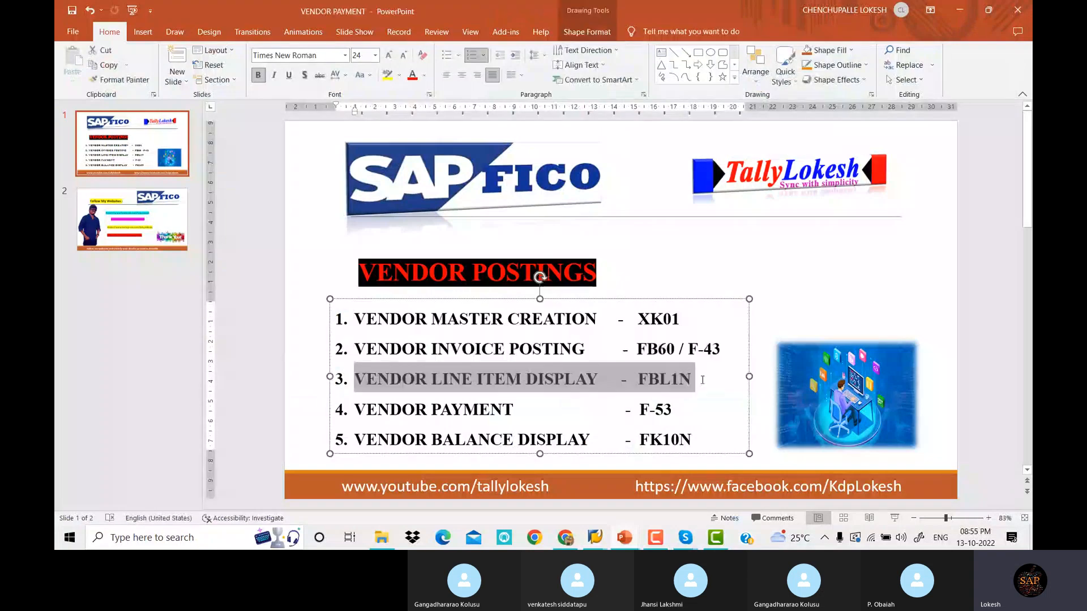
{"action": "left_click", "coordinate": [439, 409]}
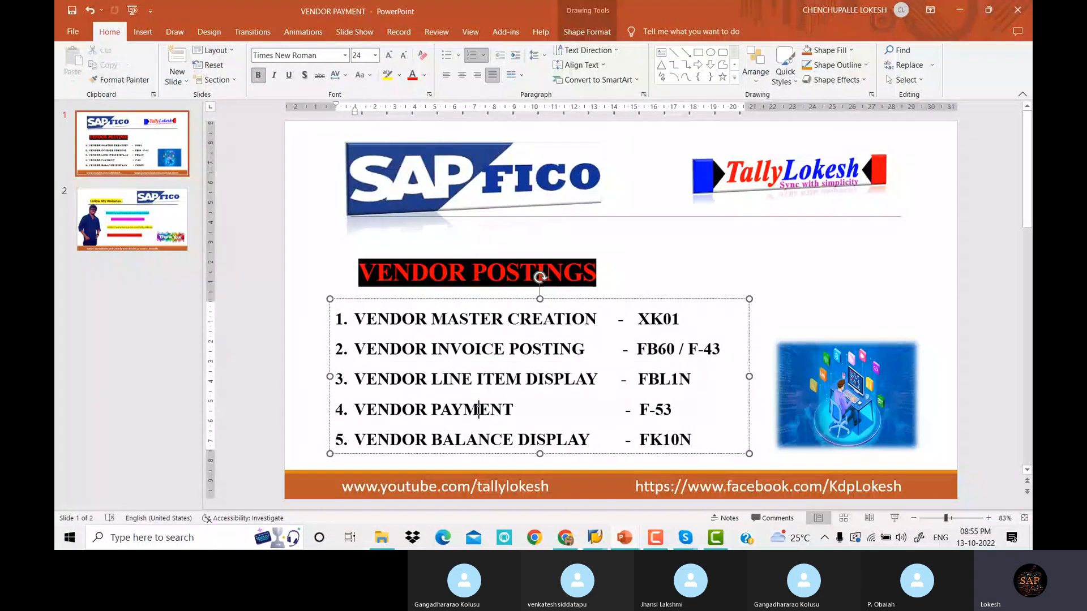
{"action": "left_click_drag", "start_coordinate": [355, 409], "coordinate": [517, 409]}
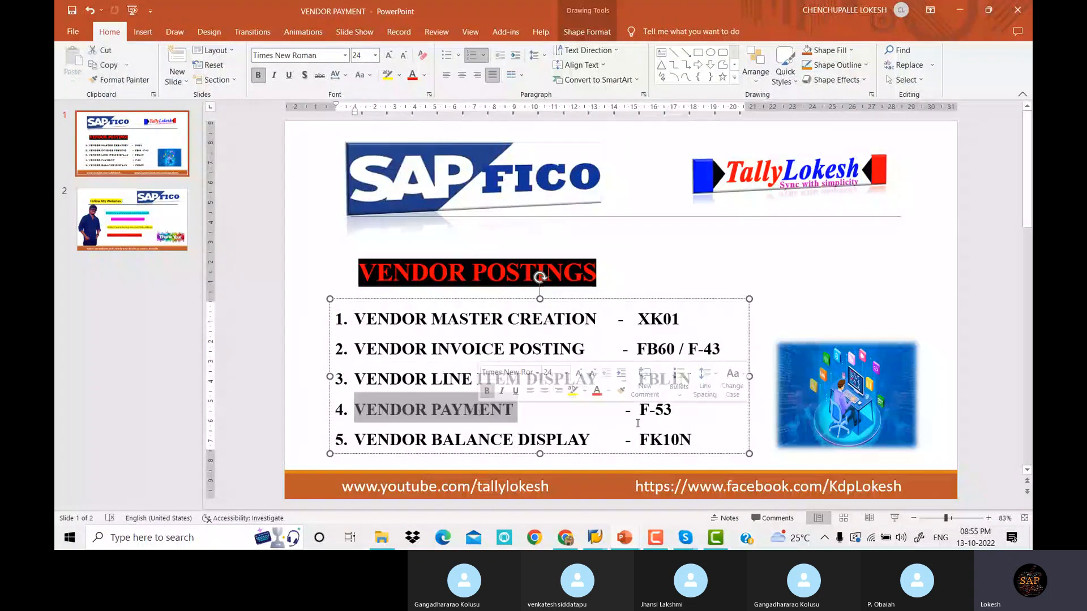
{"action": "left_click", "coordinate": [665, 412]}
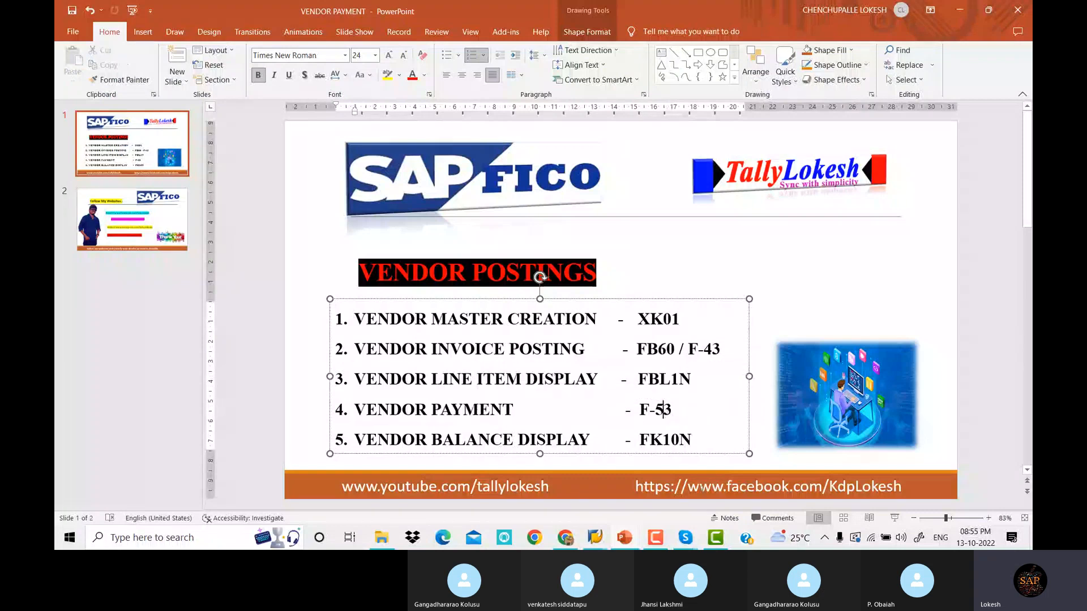
{"action": "mouse_move", "coordinate": [598, 538]}
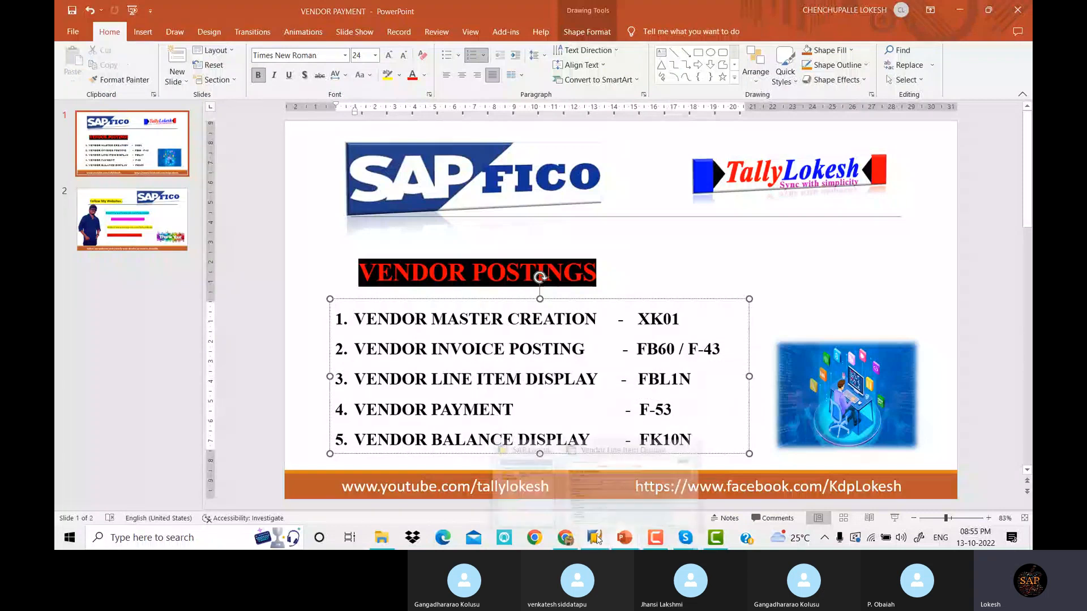
{"action": "left_click", "coordinate": [619, 491]}
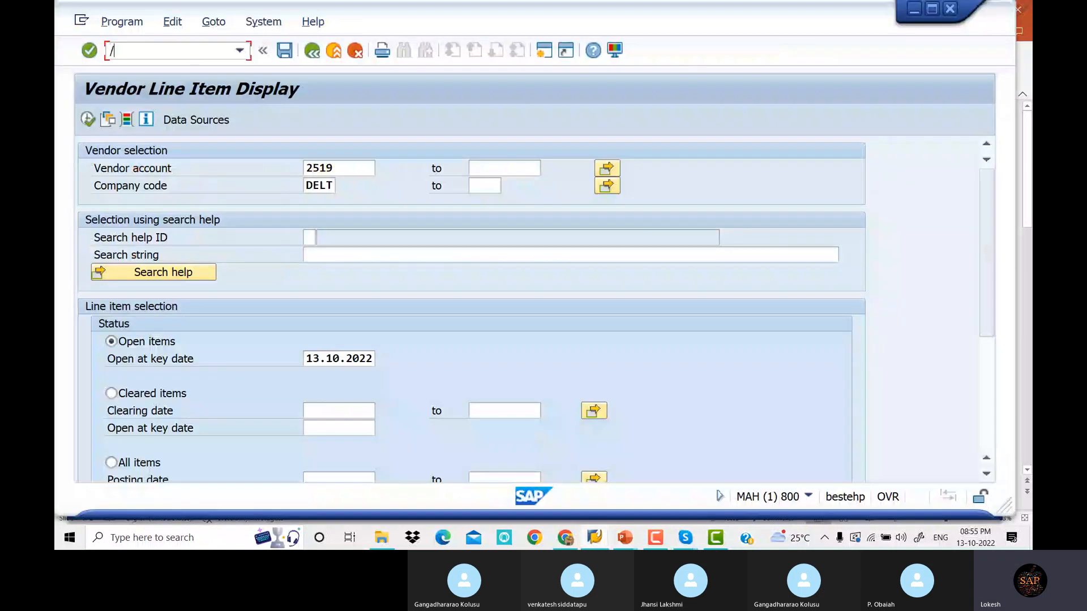
Start F-53 with document date 13.10.2022 and reference VENDOR Payment
{"action": "type", "text": "/N"}
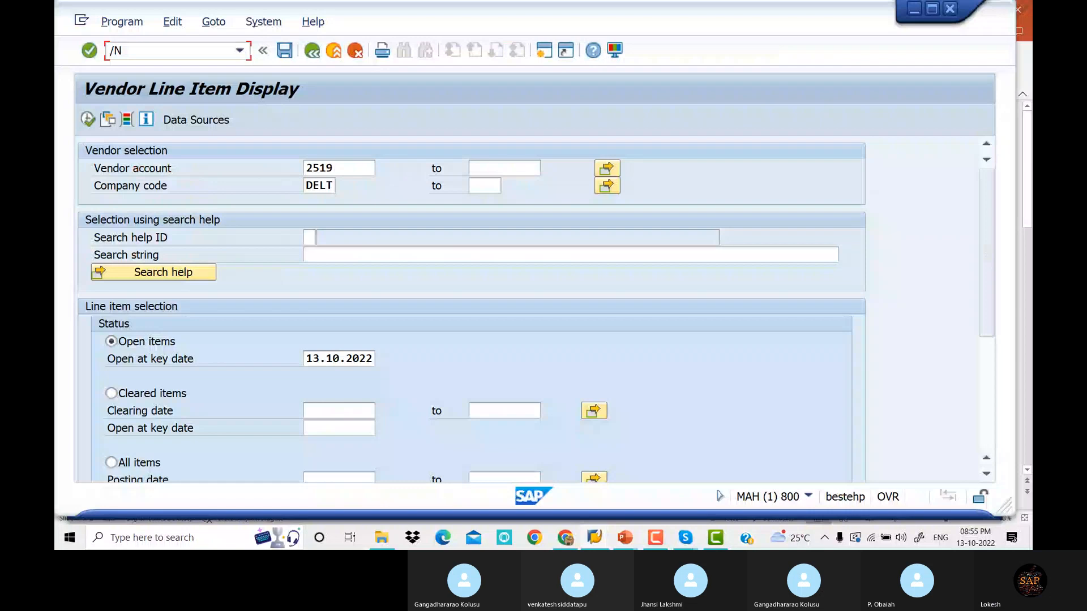
{"action": "key", "text": "Return"}
{"action": "type", "text": "F-53"}
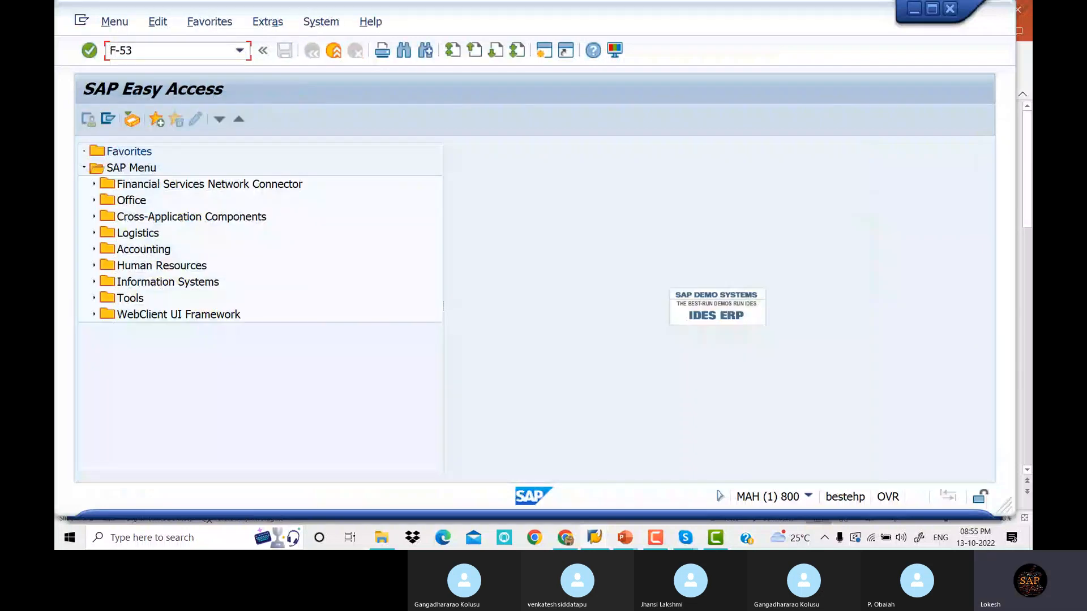
{"action": "key", "text": "Return"}
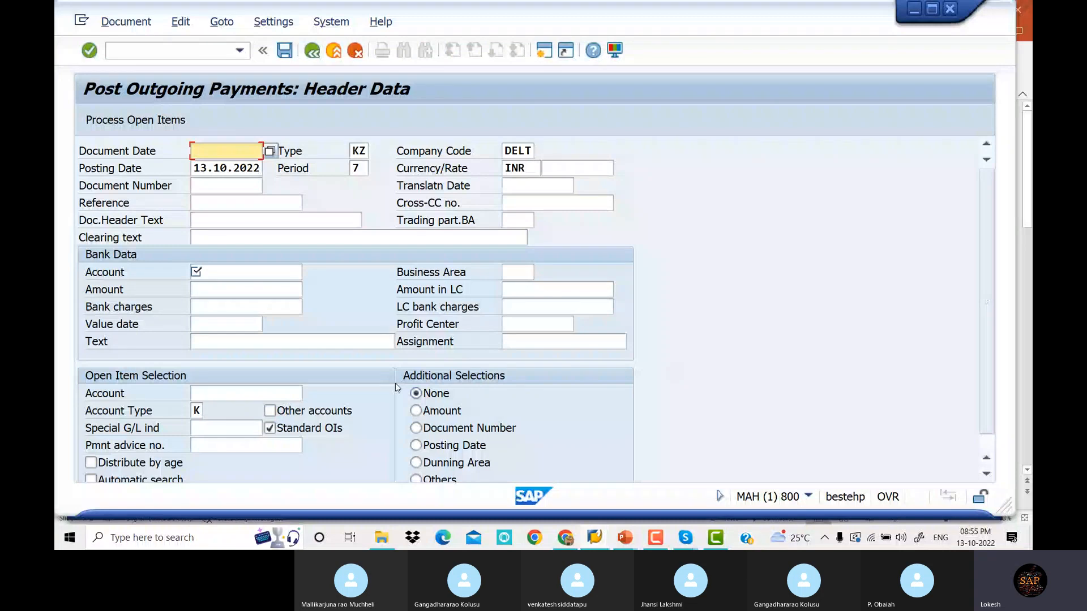
{"action": "key", "text": "space"}
{"action": "left_click", "coordinate": [198, 168]}
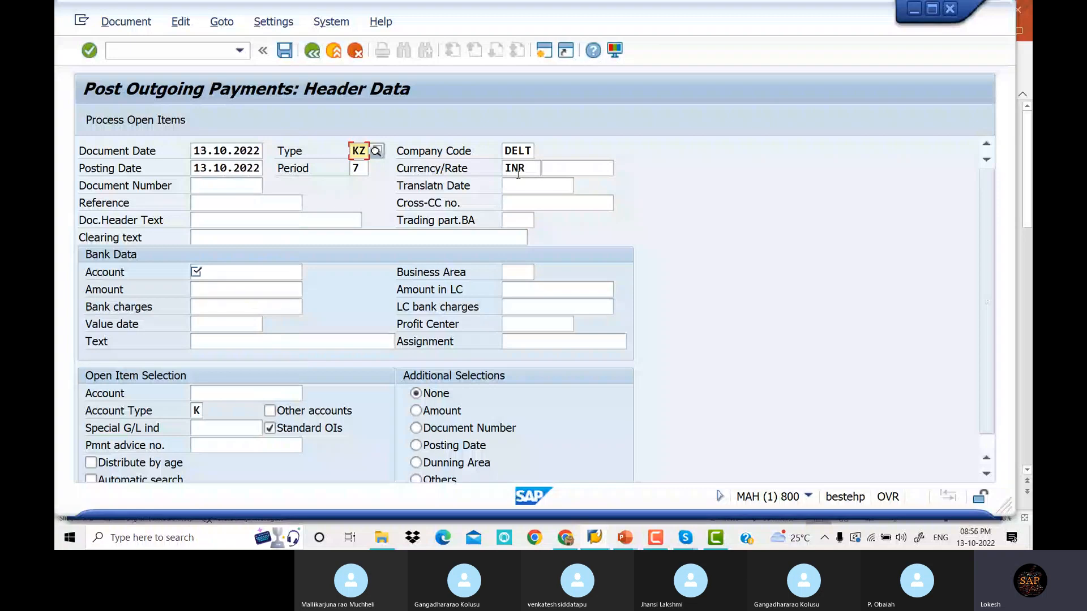
{"action": "left_click", "coordinate": [239, 200]}
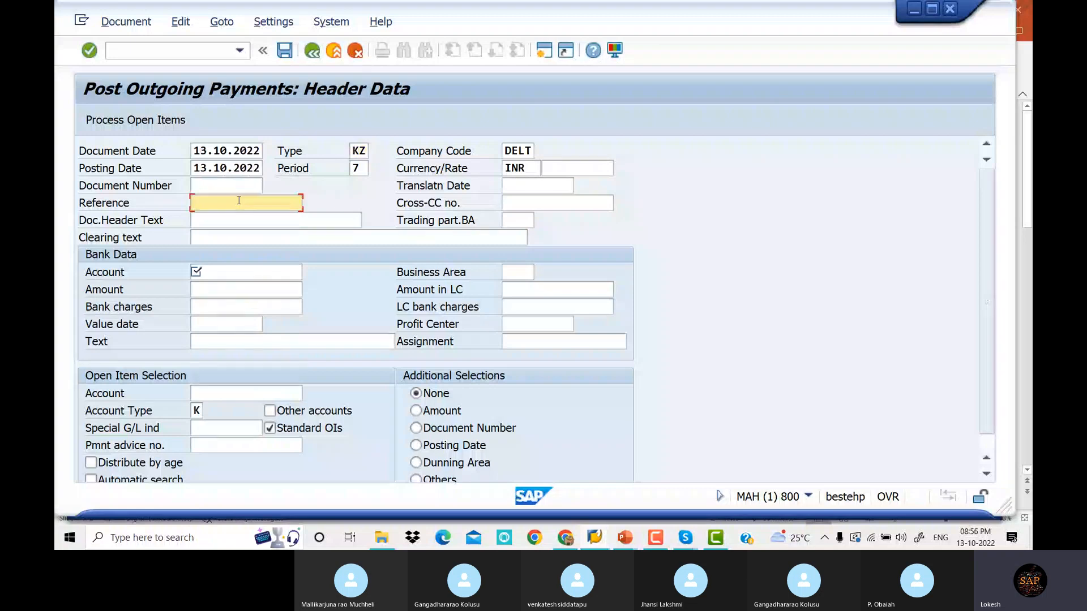
{"action": "key", "text": "Down"}
{"action": "key", "text": "Tab"}
{"action": "key", "text": "Tab"}
{"action": "key", "text": "Tab"}
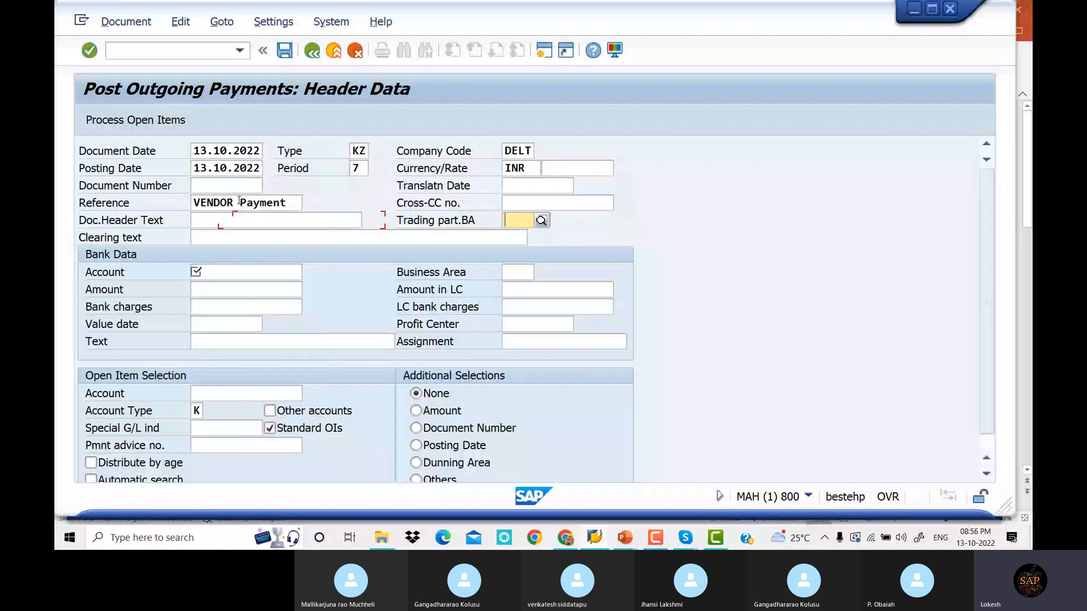
{"action": "key", "text": "Tab"}
{"action": "key", "text": "Tab"}
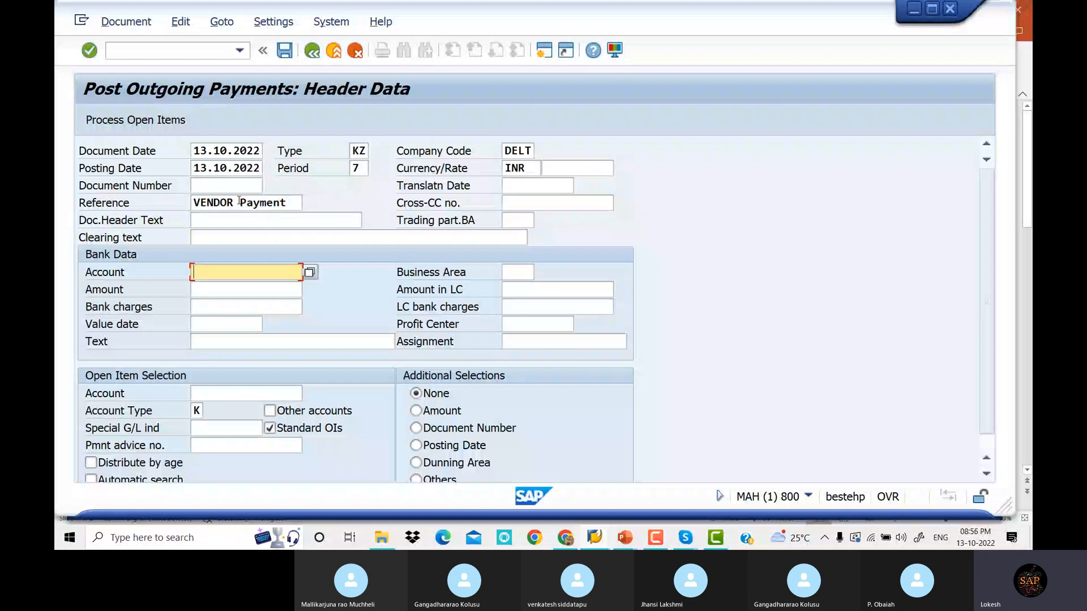
Set bank account 200003 (CANARA BANK), amount 15000, text VENDOR PAYMENT and vendor 2521
{"action": "left_click", "coordinate": [309, 276]}
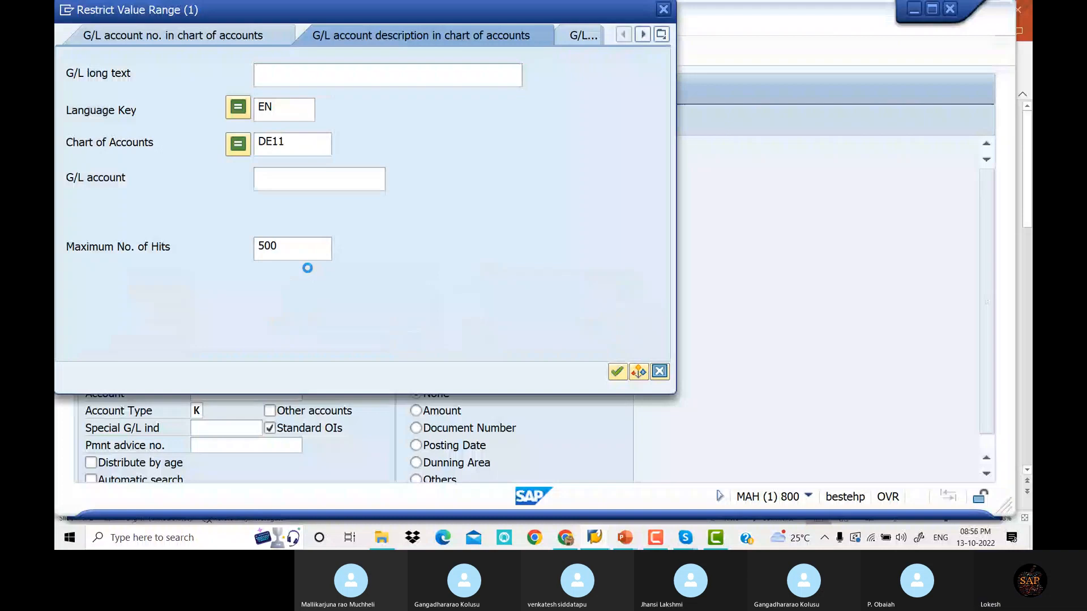
{"action": "key", "text": "Return"}
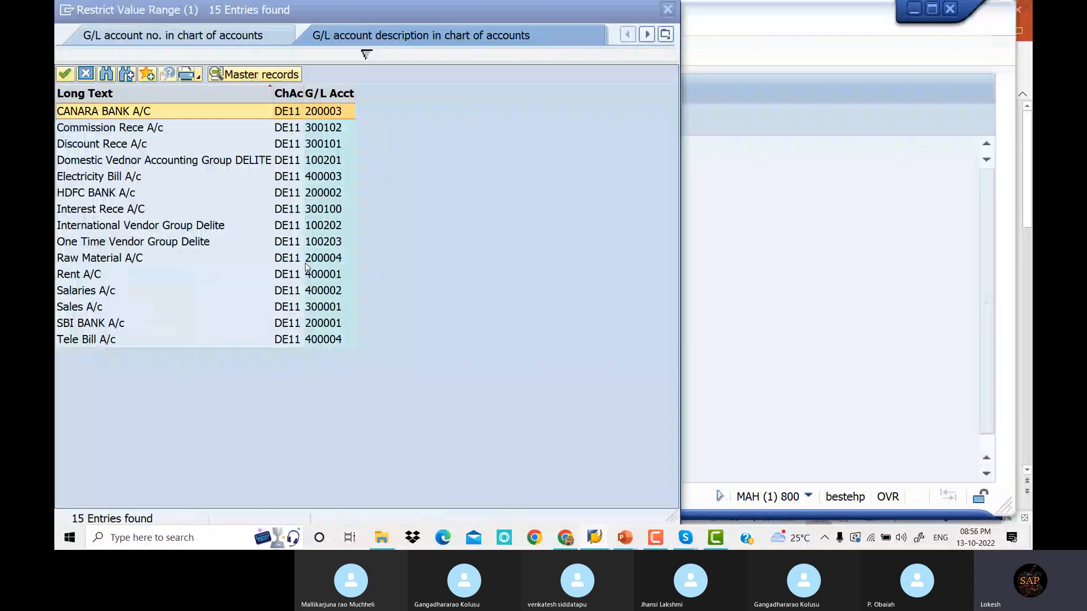
{"action": "double_click", "coordinate": [127, 112]}
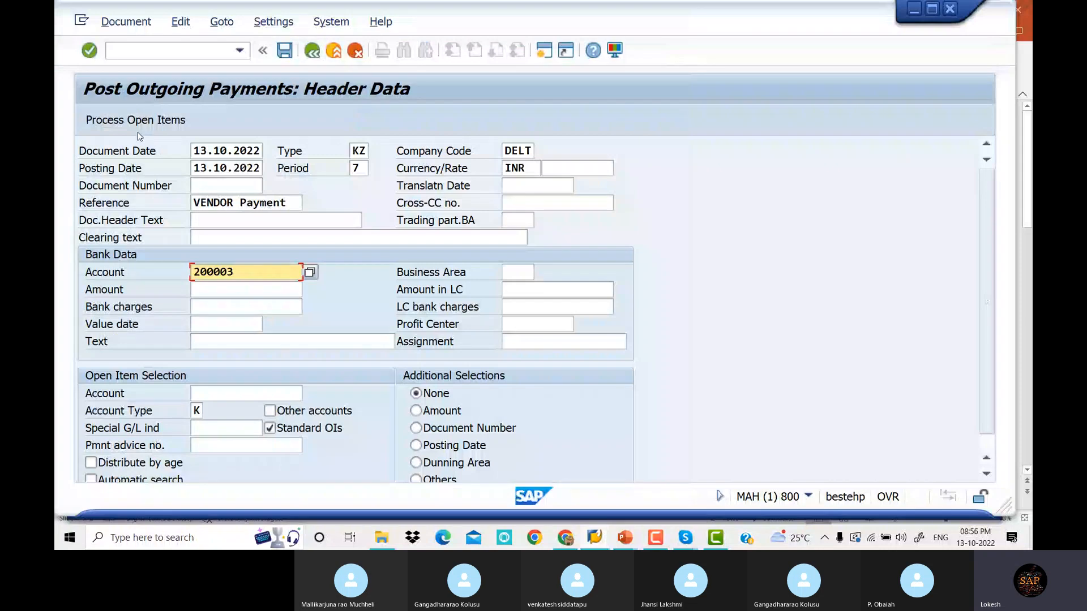
{"action": "left_click", "coordinate": [222, 291]}
{"action": "type", "text": "15000"}
{"action": "key", "text": "Tab"}
{"action": "key", "text": "Tab"}
{"action": "key", "text": "Tab"}
{"action": "key", "text": "Tab"}
{"action": "key", "text": "Tab"}
{"action": "key", "text": "Tab"}
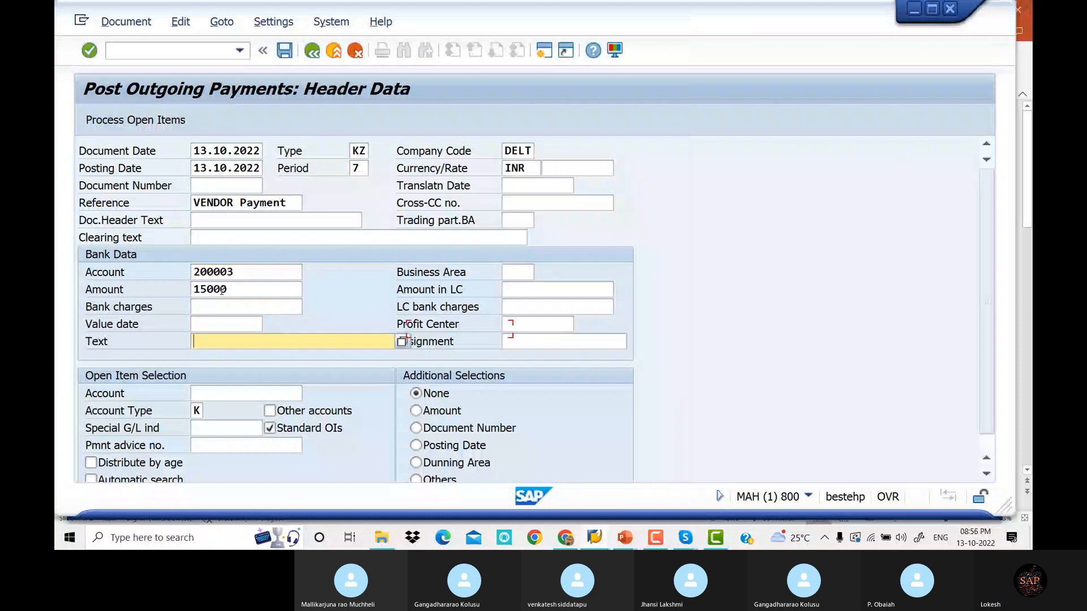
{"action": "key", "text": "Down"}
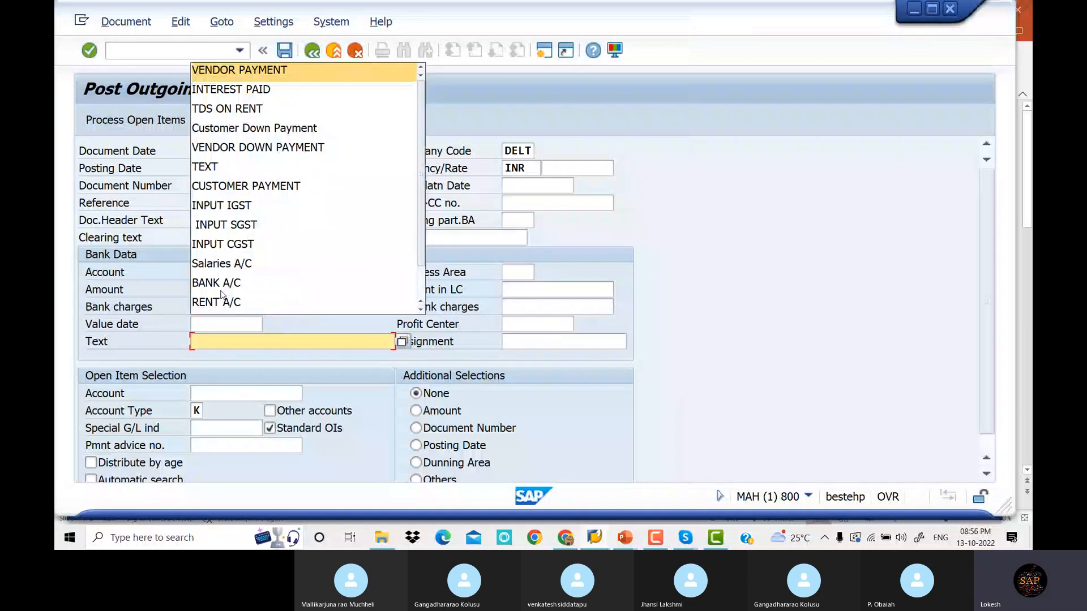
{"action": "key", "text": "Tab"}
{"action": "key", "text": "Tab"}
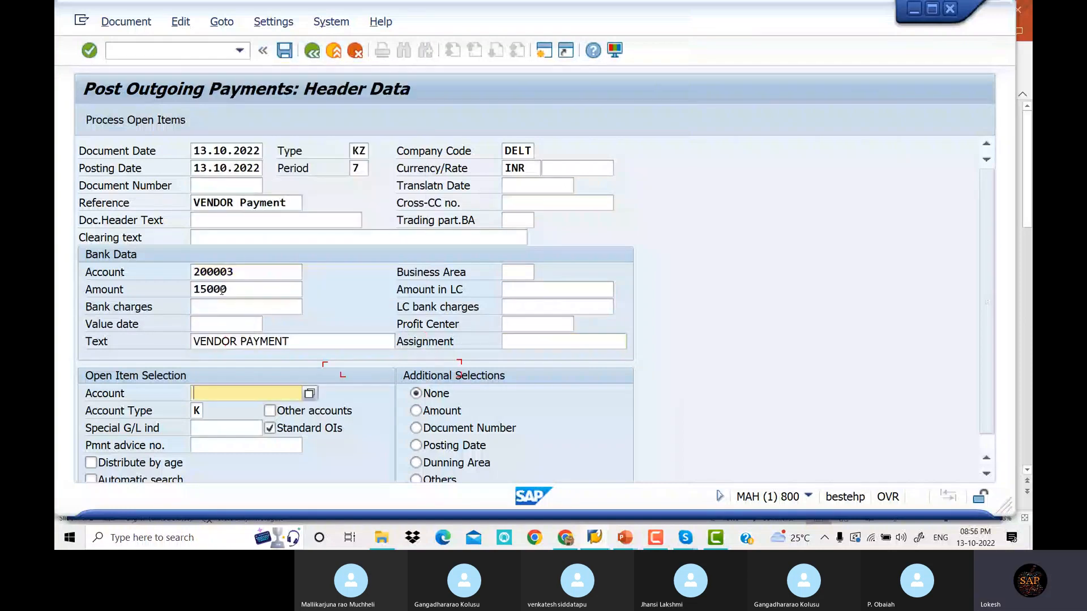
{"action": "left_click", "coordinate": [309, 394]}
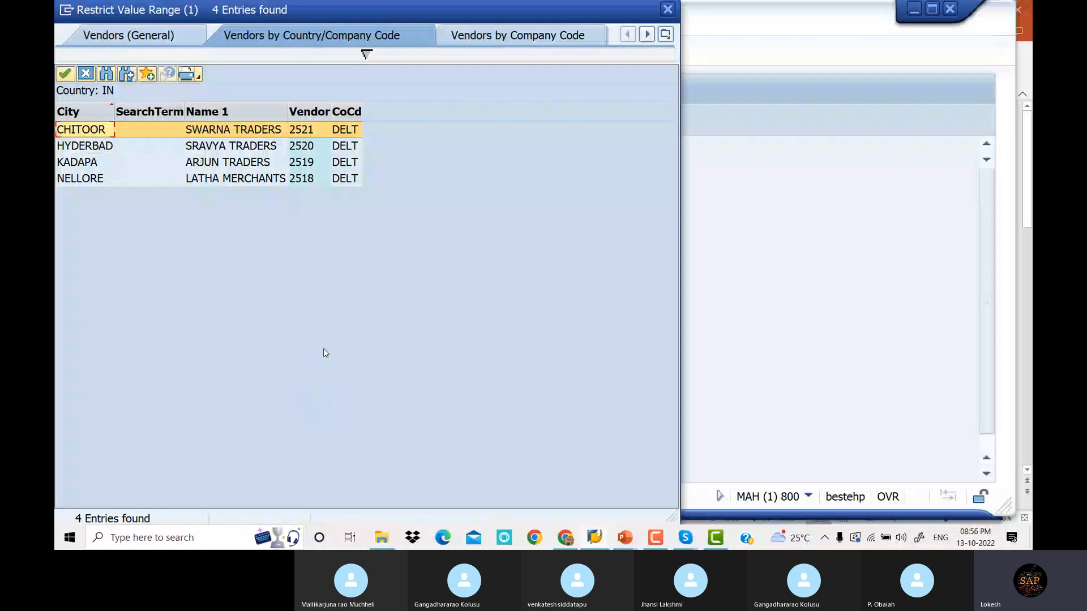
{"action": "double_click", "coordinate": [190, 129]}
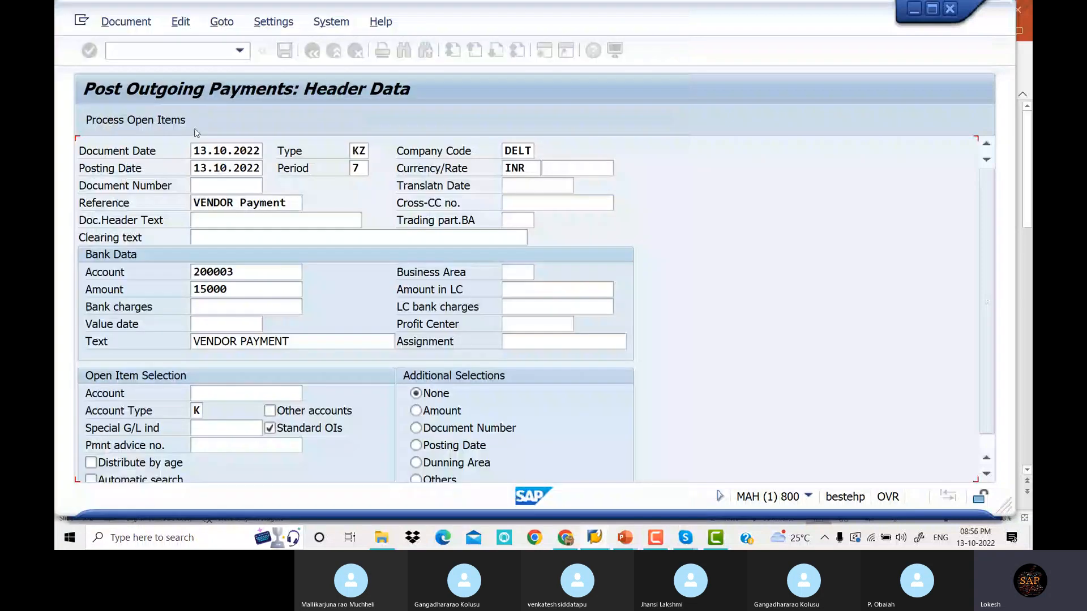
Process open items, hit the missing number range 15 error, and enter /NFBN1
{"action": "left_click", "coordinate": [121, 120]}
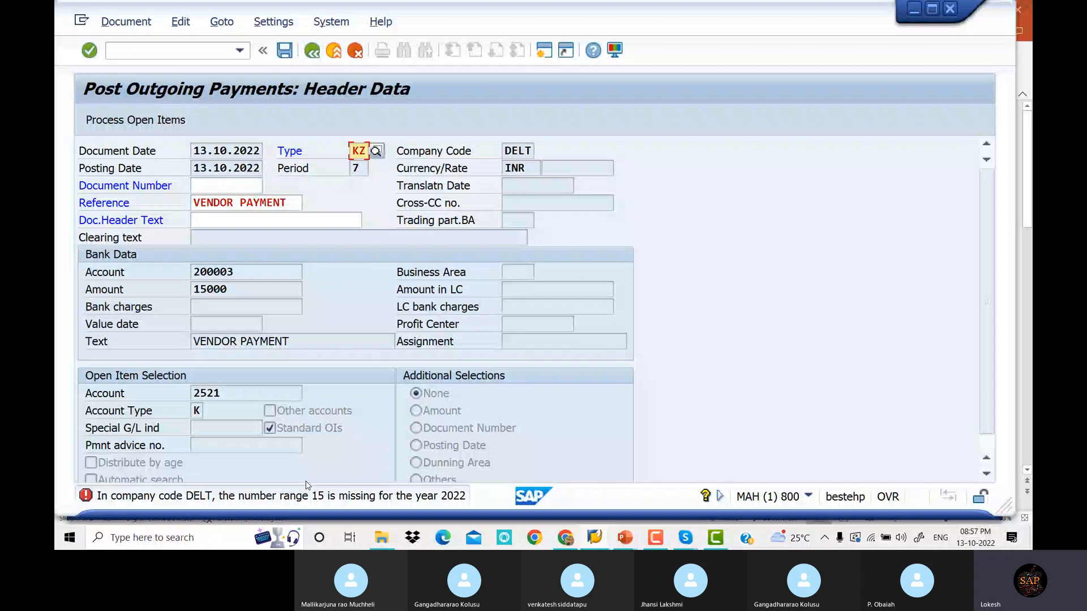
{"action": "key", "text": "ctrl+slash"}
{"action": "type", "text": "/"}
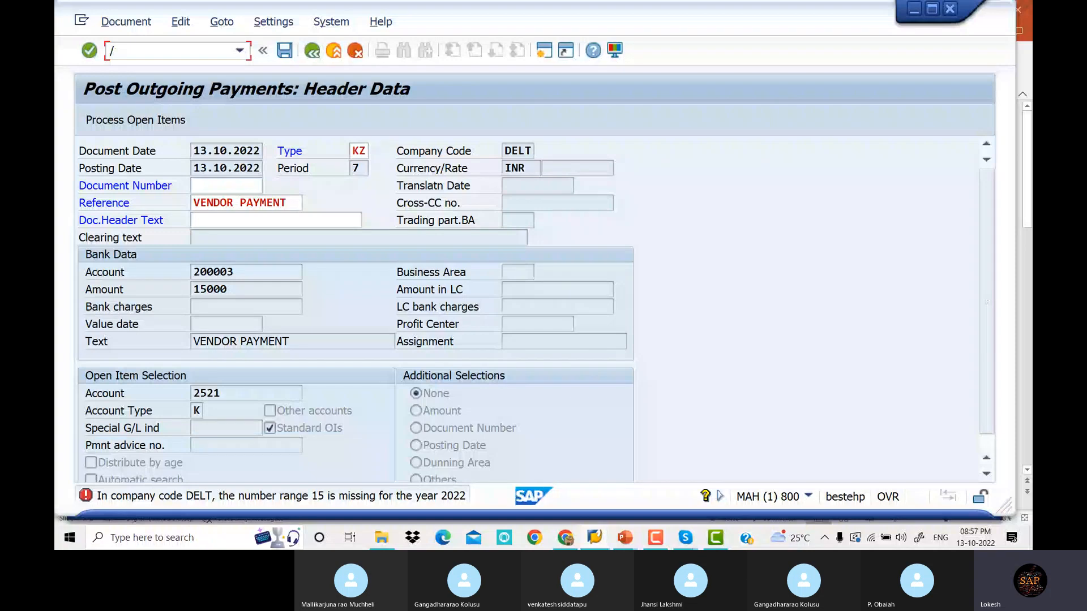
{"action": "type", "text": "NFBN1"}
Add number range interval 15 for year 2022 from 2001 to 2500
{"action": "key", "text": "Return"}
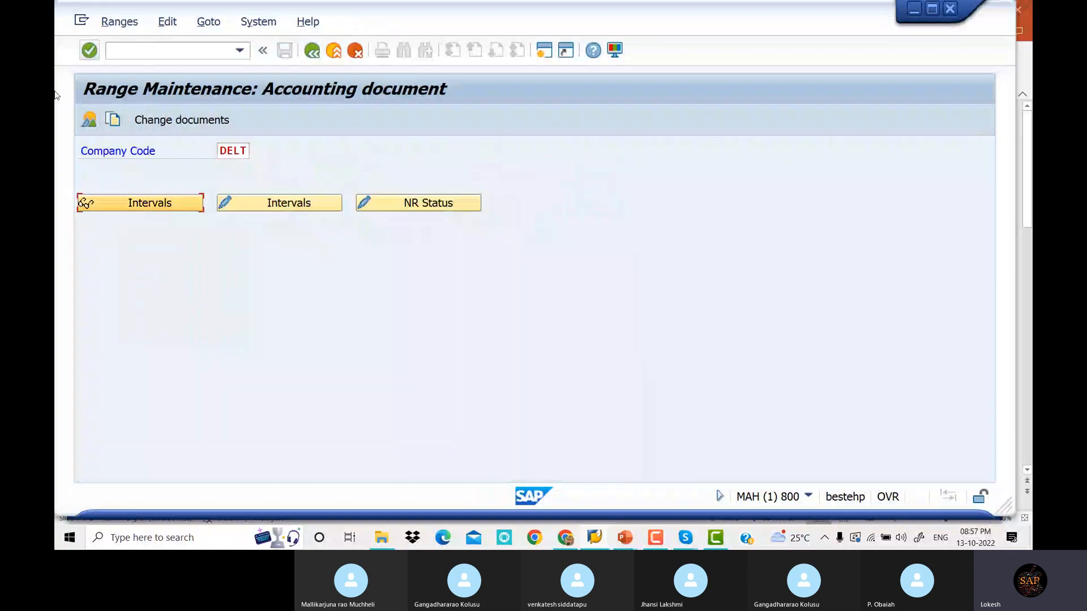
{"action": "left_click", "coordinate": [302, 204]}
{"action": "left_click", "coordinate": [88, 119]}
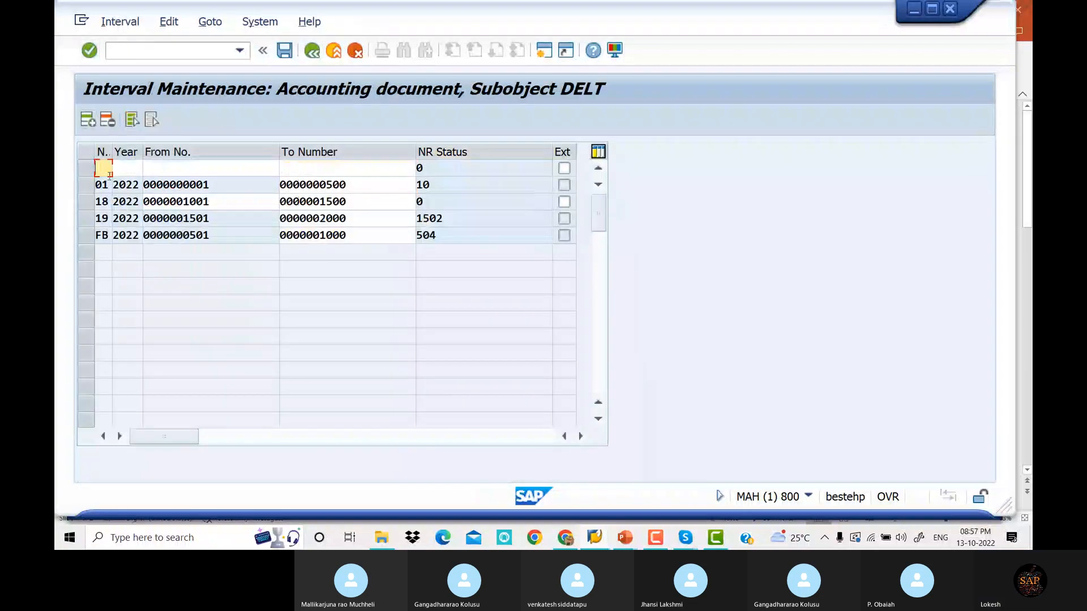
{"action": "type", "text": "15"}
{"action": "key", "text": "Tab"}
{"action": "type", "text": "2022"}
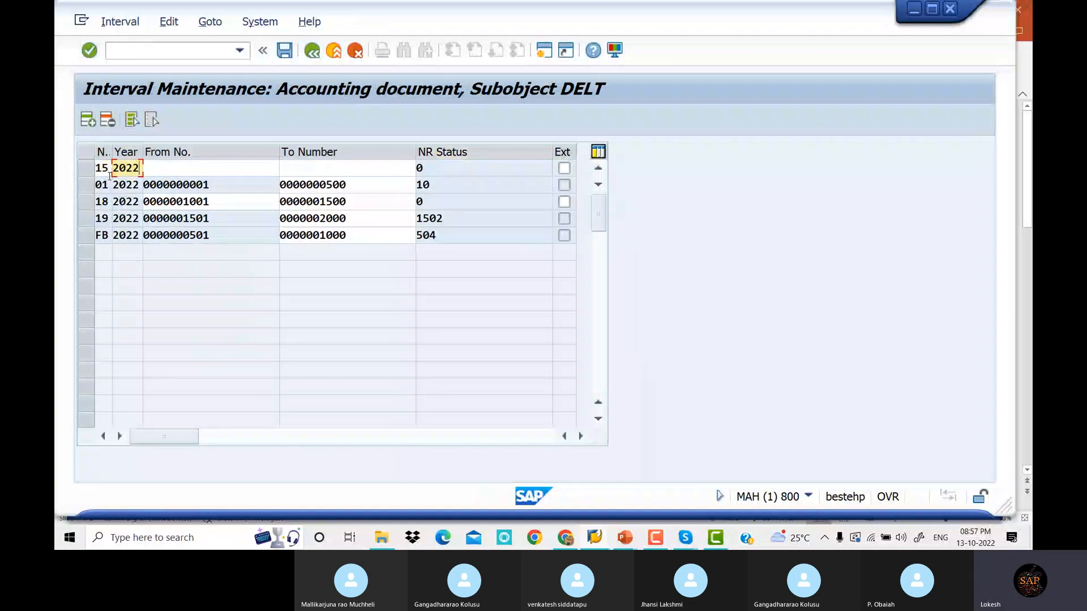
{"action": "key", "text": "Tab"}
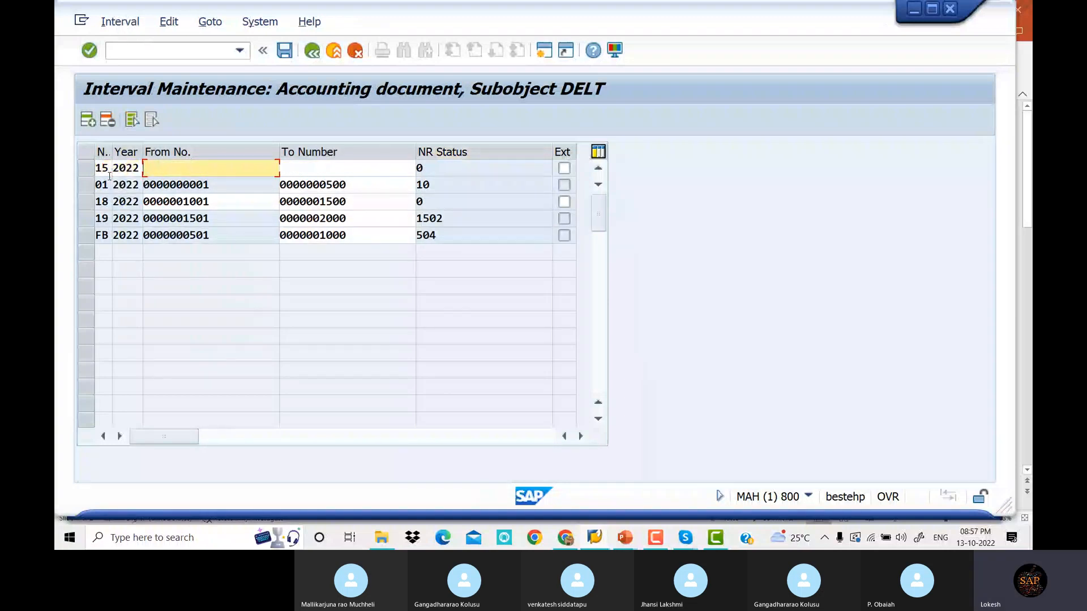
{"action": "type", "text": "2001"}
{"action": "key", "text": "Tab"}
{"action": "type", "text": "20"}
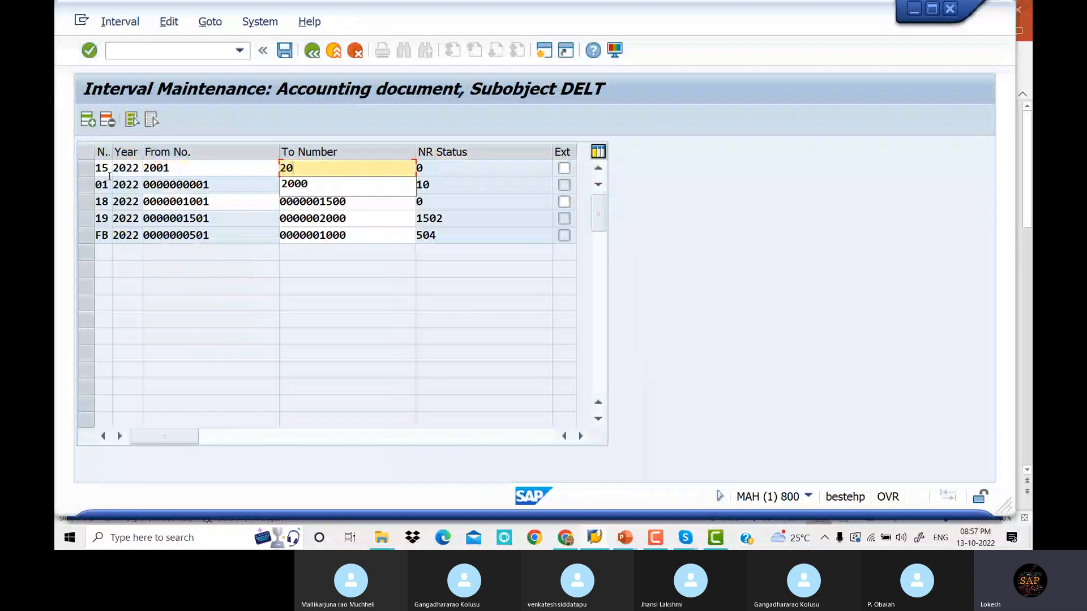
{"action": "key", "text": "BackSpace"}
{"action": "type", "text": "500"}
{"action": "key", "text": "Return"}
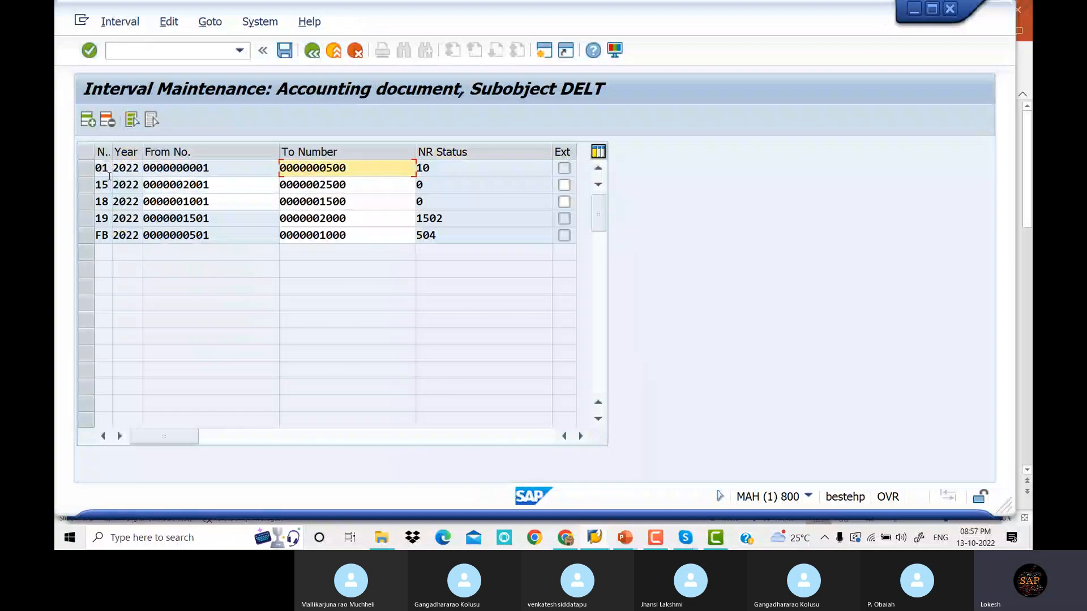
Save the number range, confirm the transport notice, and return to SAP Easy Access
{"action": "left_click", "coordinate": [283, 54]}
{"action": "key", "text": "Return"}
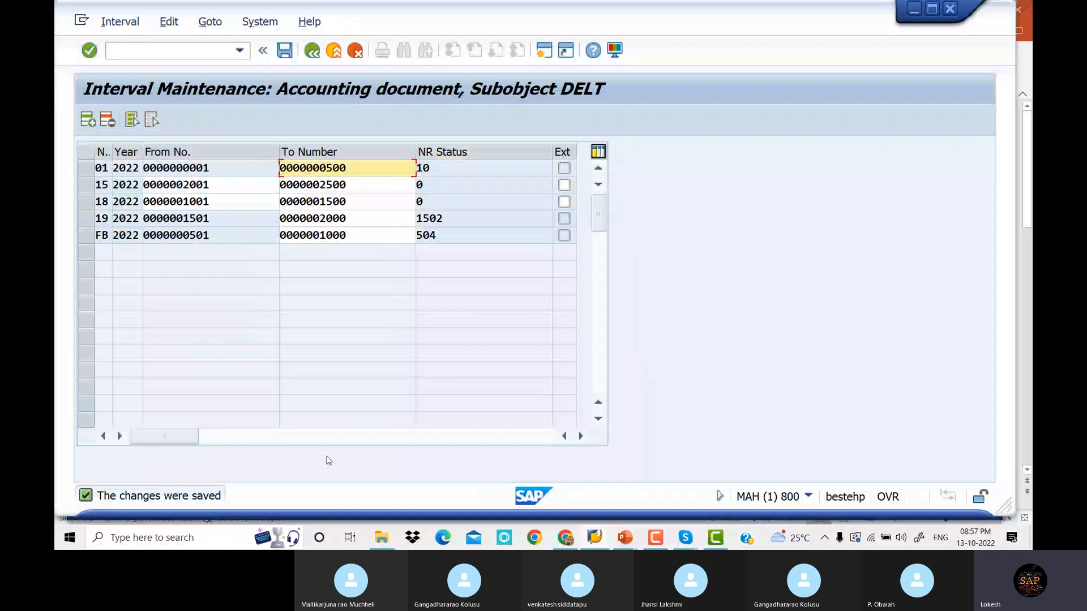
{"action": "left_click", "coordinate": [185, 49]}
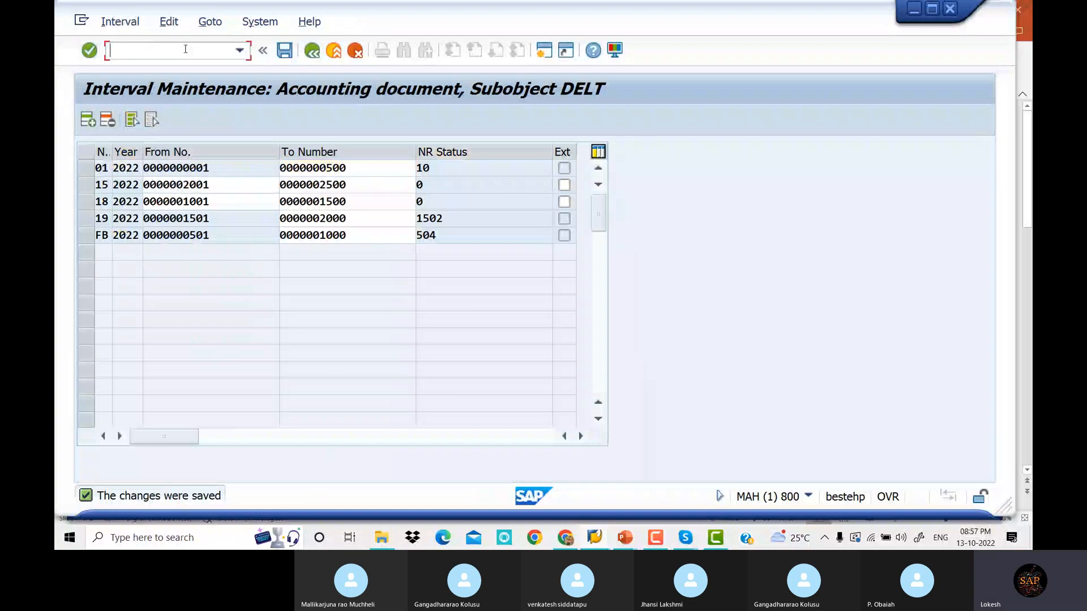
{"action": "type", "text": "/N"}
{"action": "key", "text": "Return"}
{"action": "type", "text": "F-53"}
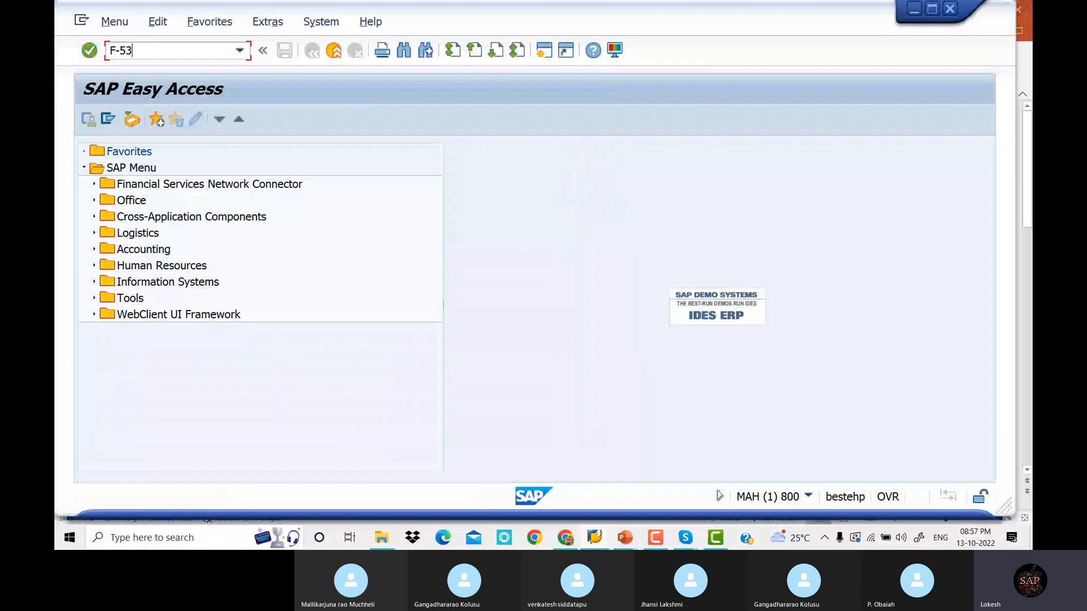
Launch F-53 for the outgoing payment, then switch to the Skype meeting window
{"action": "key", "text": "Return"}
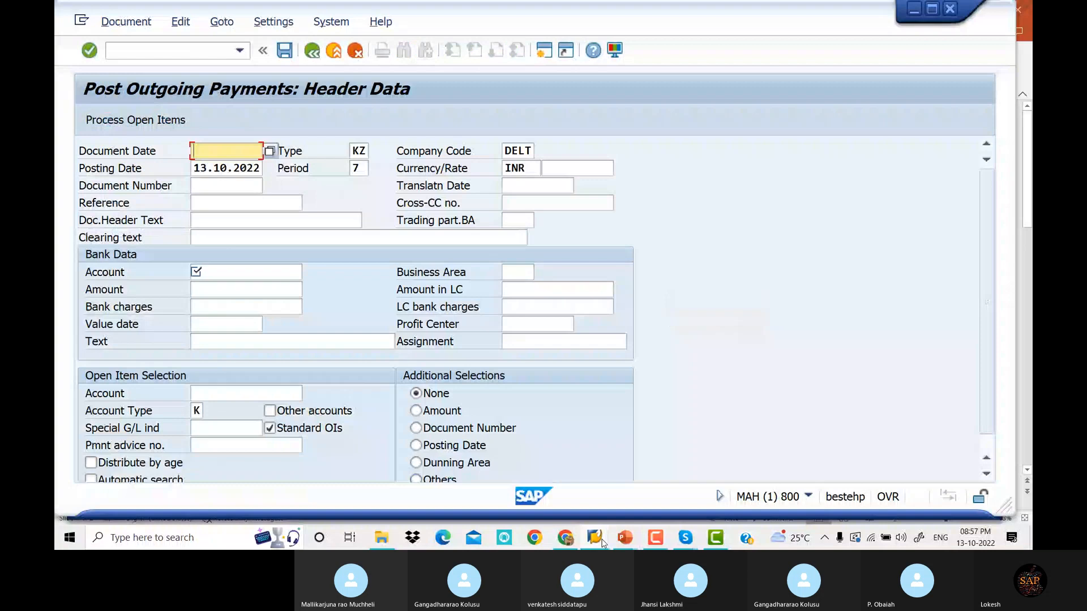
{"action": "left_click", "coordinate": [604, 543]}
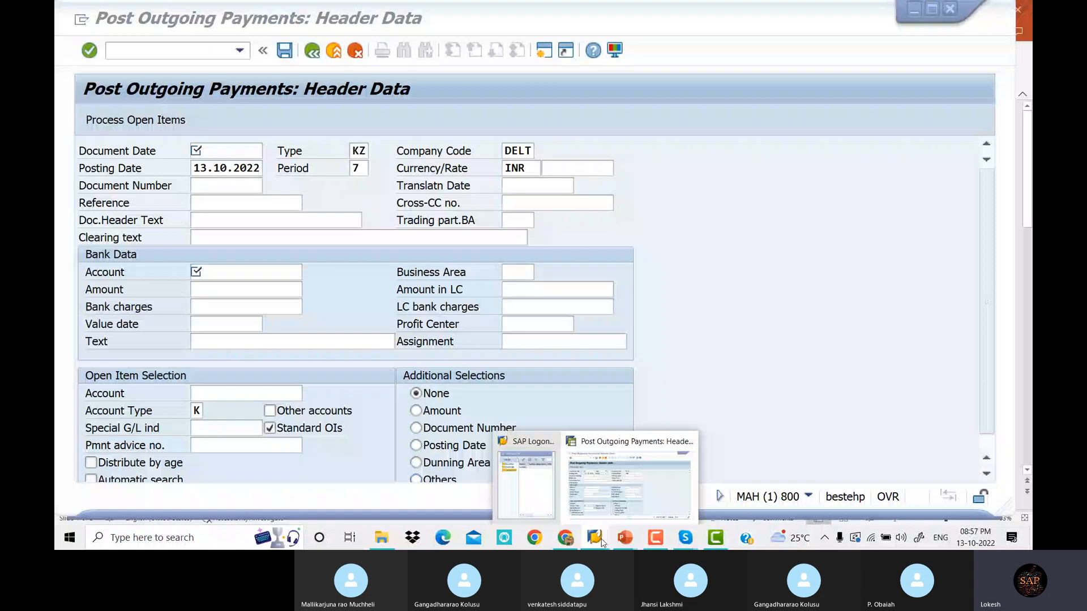
{"action": "left_click", "coordinate": [685, 538]}
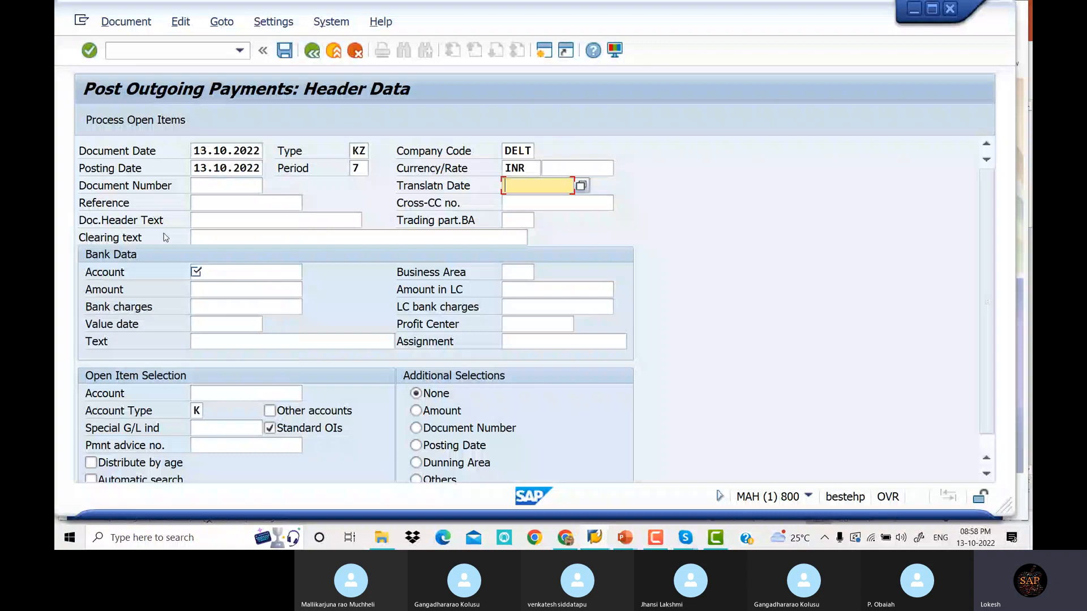
Fill reference VENDOR Payment, bank 200003, amount 15000, text and vendor 2521, then submit
{"action": "key", "text": "Tab"}
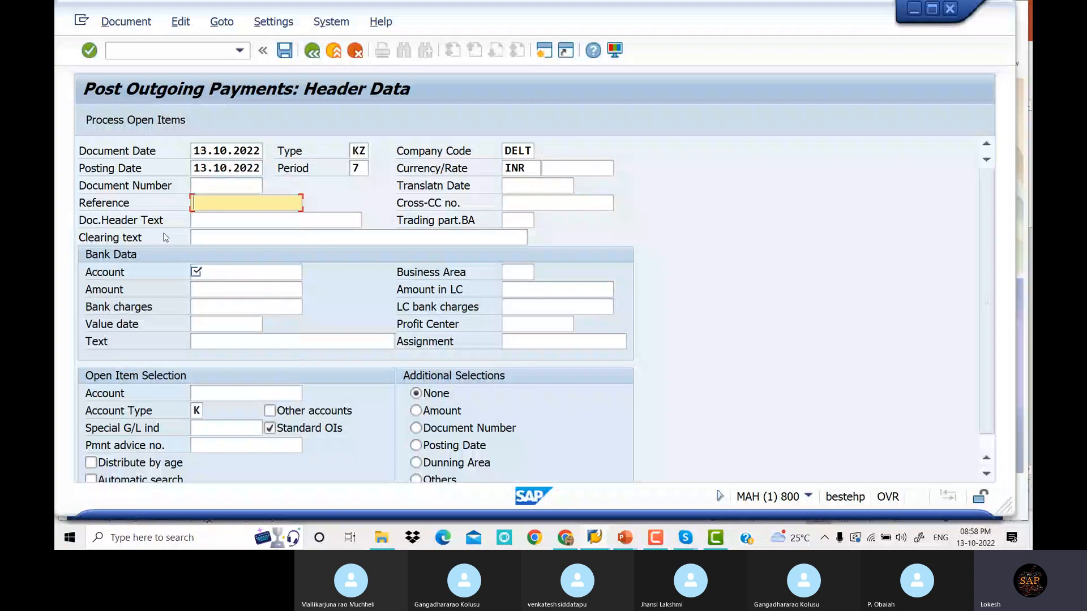
{"action": "key", "text": "space"}
{"action": "key", "text": "Down"}
{"action": "key", "text": "Tab"}
{"action": "key", "text": "Tab"}
{"action": "key", "text": "Tab"}
{"action": "key", "text": "Tab"}
{"action": "key", "text": "Tab"}
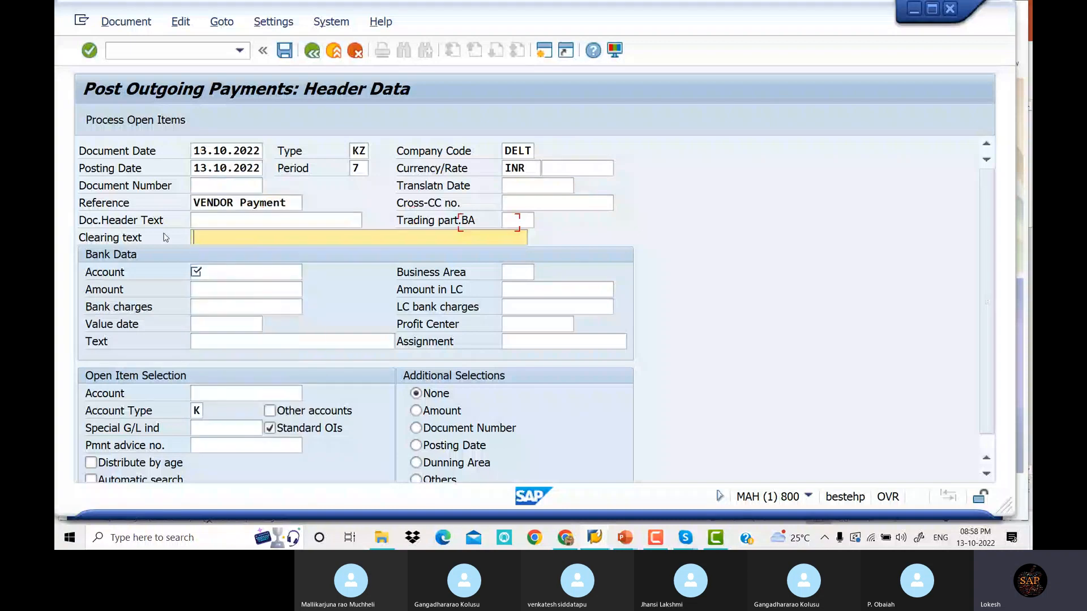
{"action": "key", "text": "space"}
{"action": "key", "text": "Down"}
{"action": "key", "text": "Tab"}
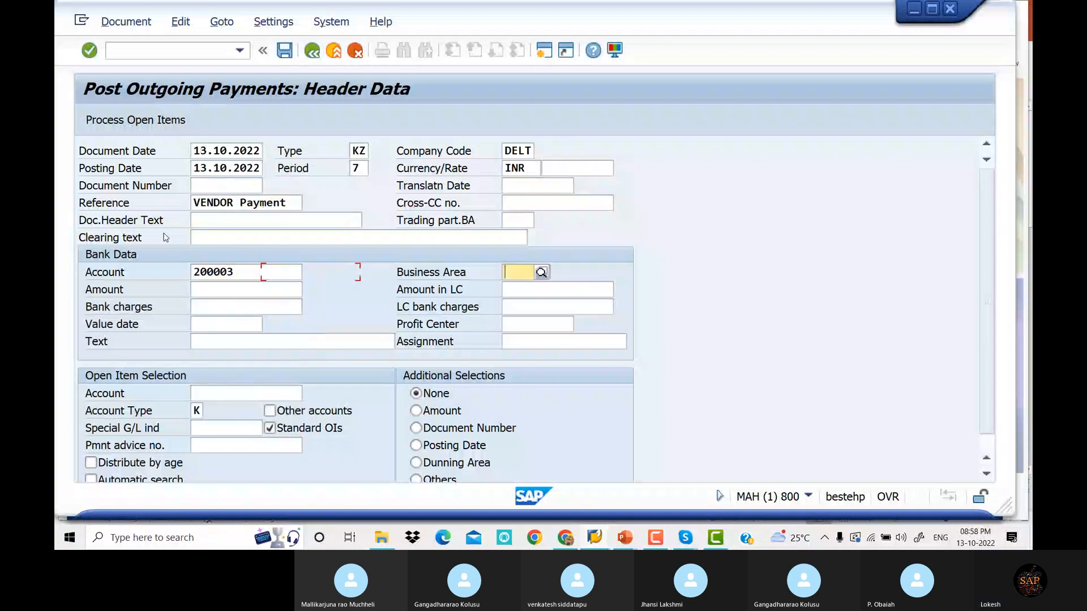
{"action": "key", "text": "Tab"}
{"action": "key", "text": "space"}
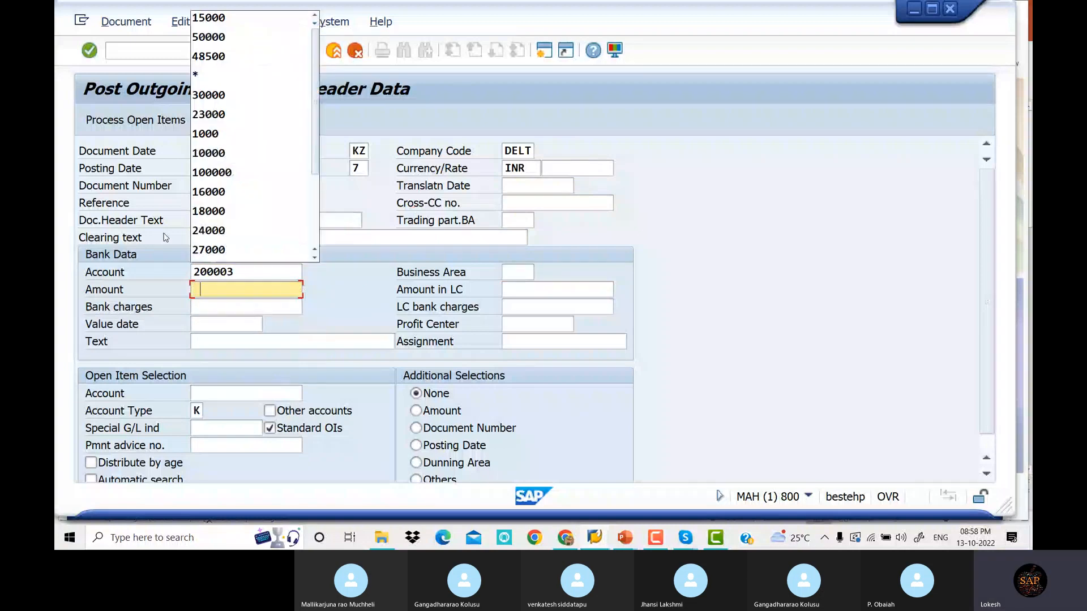
{"action": "key", "text": "Down"}
{"action": "key", "text": "Tab"}
{"action": "key", "text": "Tab"}
{"action": "key", "text": "Tab"}
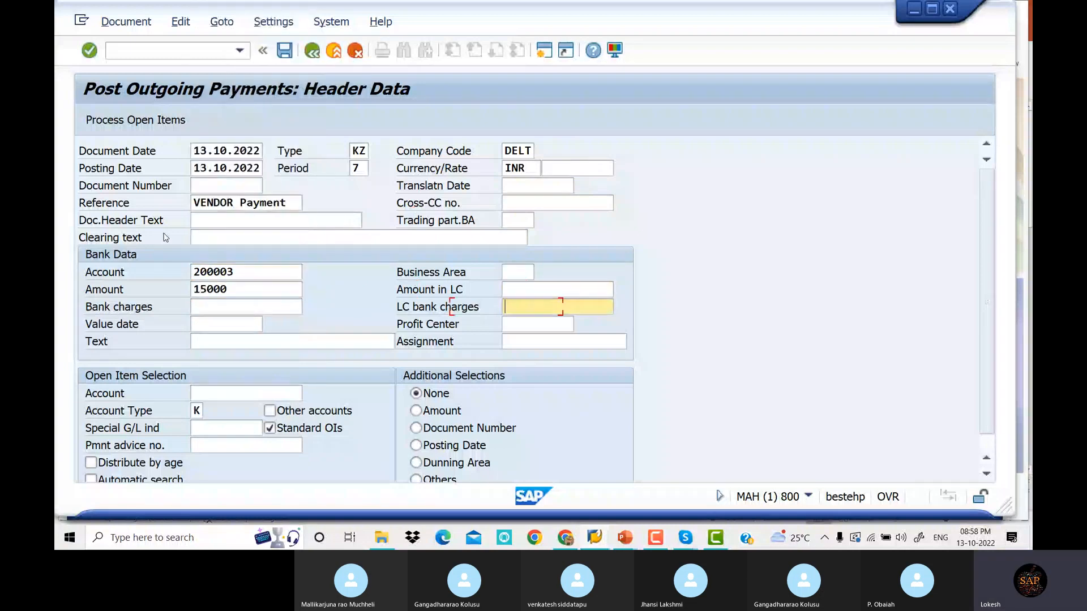
{"action": "key", "text": "Tab"}
{"action": "key", "text": "Tab"}
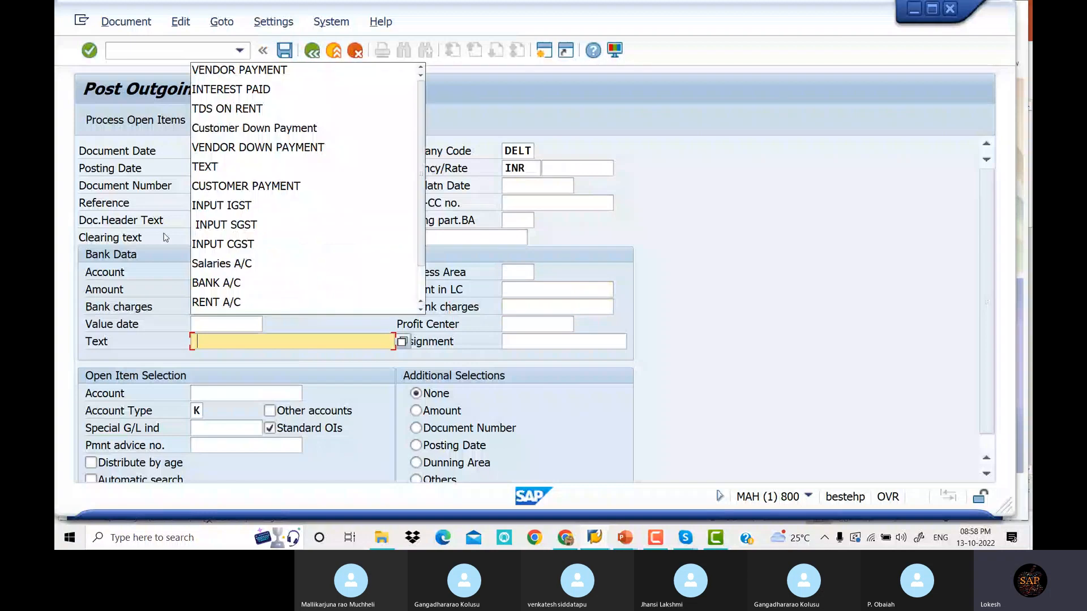
{"action": "key", "text": "Tab"}
{"action": "key", "text": "Tab"}
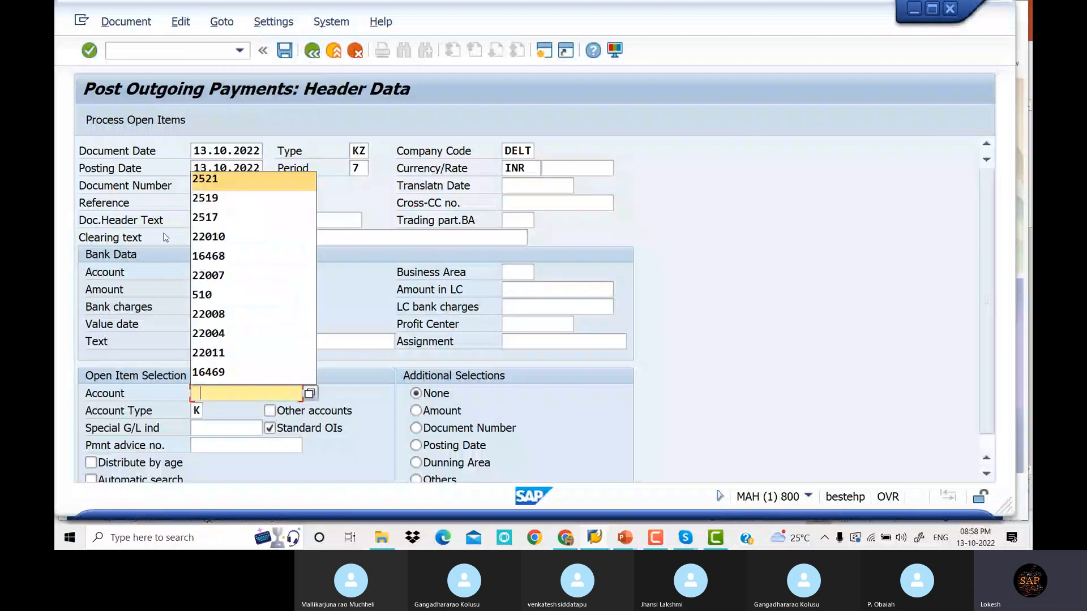
{"action": "key", "text": "Return"}
{"action": "key", "text": "Tab"}
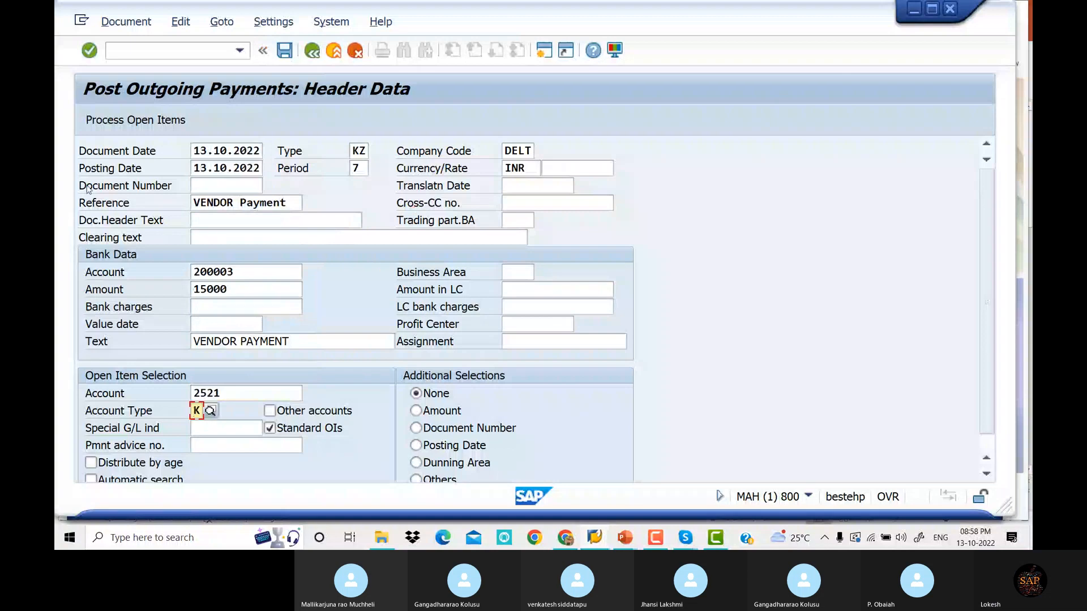
{"action": "key", "text": "Return"}
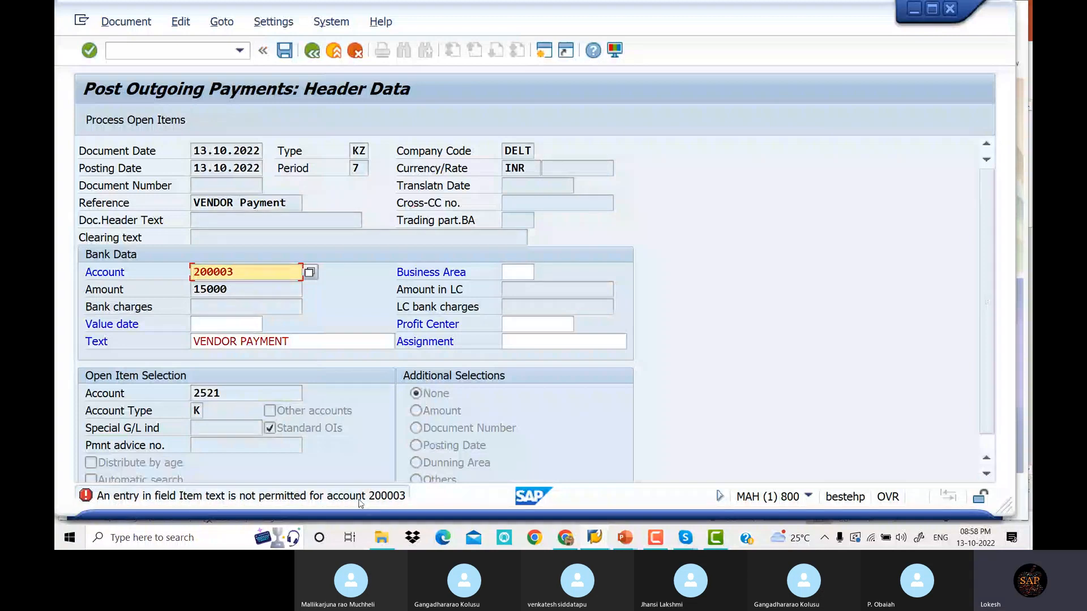
Clear the disallowed item text and resubmit the payment header
{"action": "left_click", "coordinate": [306, 344]}
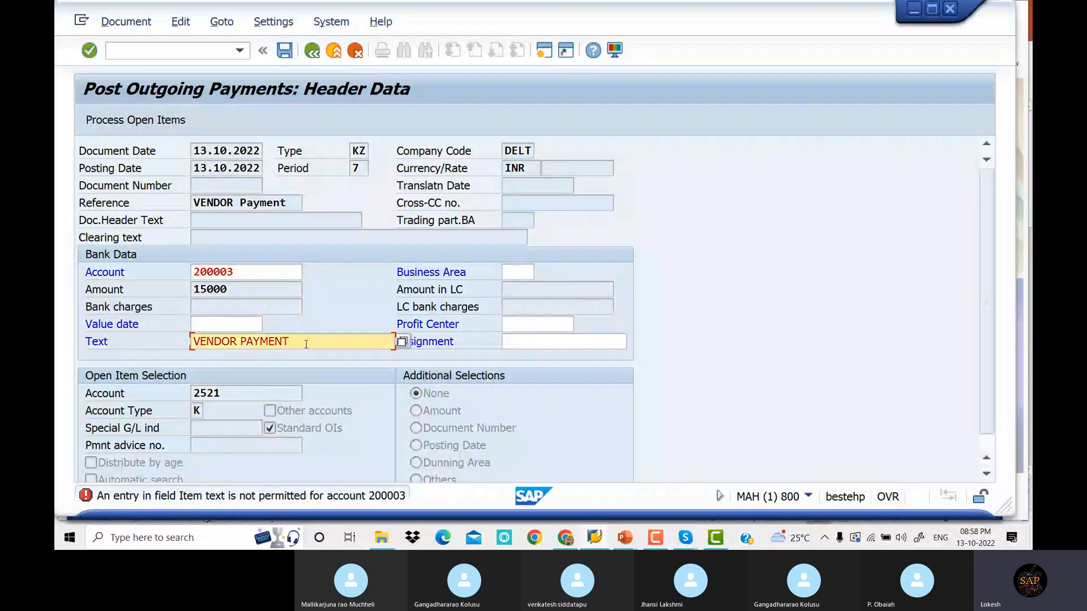
{"action": "key", "text": "BackSpace"}
{"action": "key", "text": "BackSpace"}
{"action": "key", "text": "BackSpace"}
{"action": "key", "text": "BackSpace"}
{"action": "key", "text": "BackSpace"}
{"action": "key", "text": "BackSpace"}
{"action": "key", "text": "BackSpace"}
{"action": "key", "text": "BackSpace"}
{"action": "key", "text": "BackSpace"}
{"action": "key", "text": "BackSpace"}
{"action": "key", "text": "BackSpace"}
{"action": "key", "text": "BackSpace"}
{"action": "key", "text": "BackSpace"}
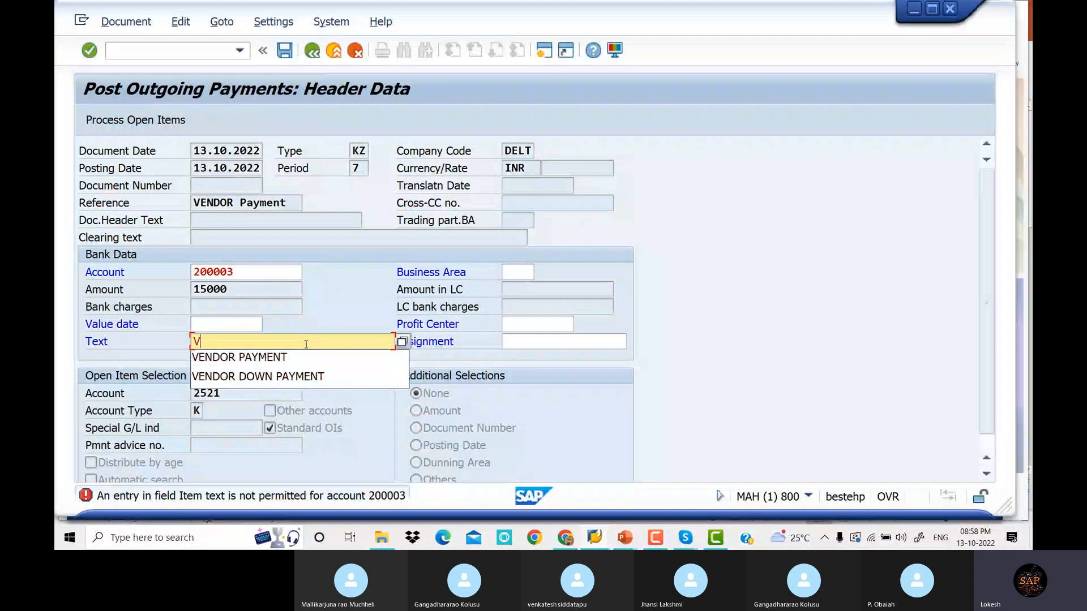
{"action": "key", "text": "BackSpace"}
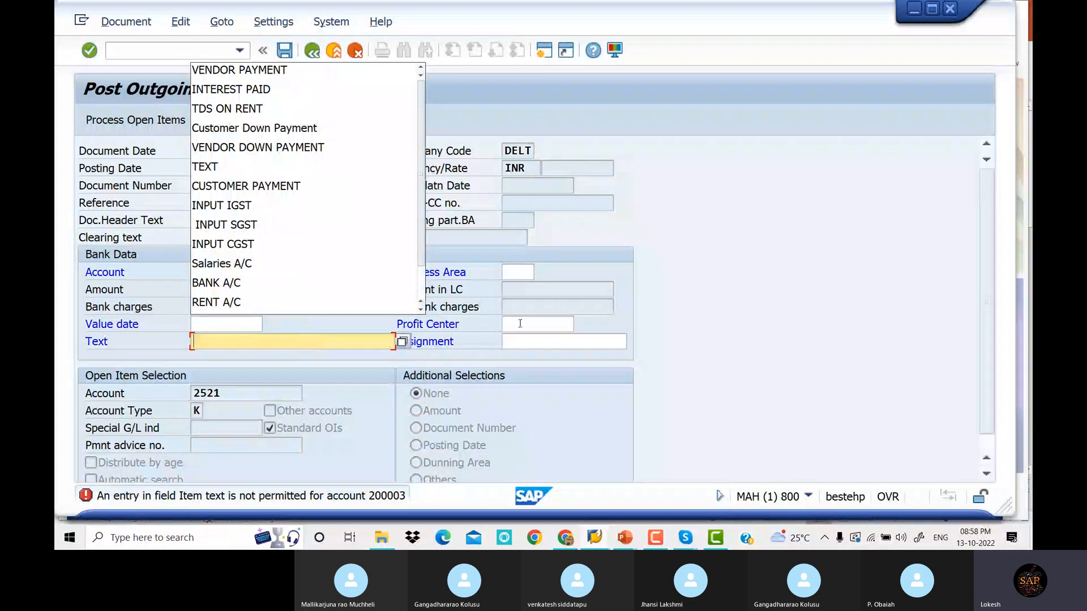
{"action": "left_click", "coordinate": [726, 272]}
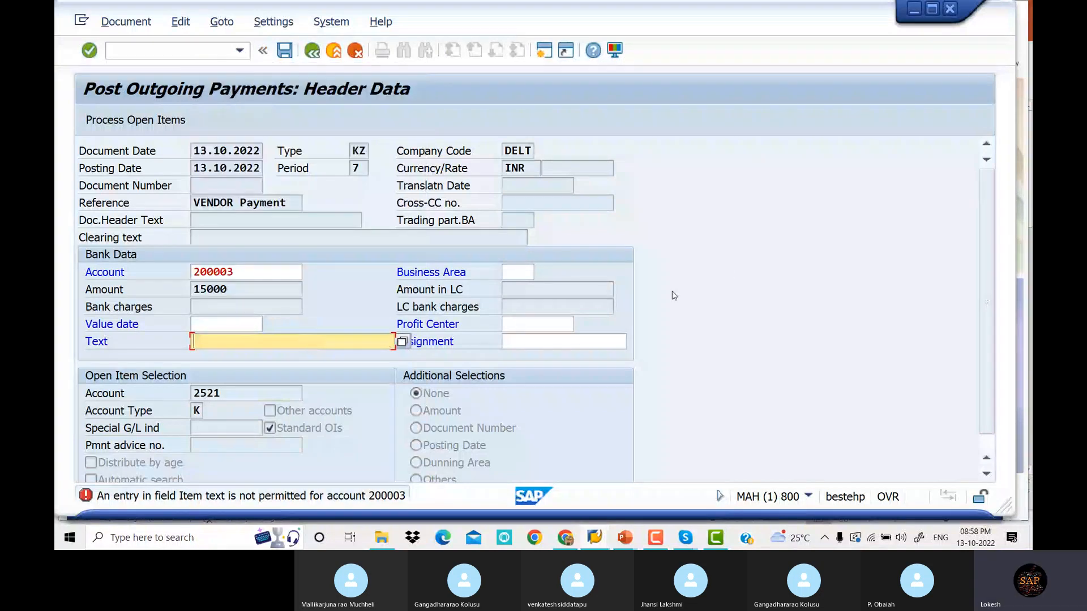
{"action": "key", "text": "Return"}
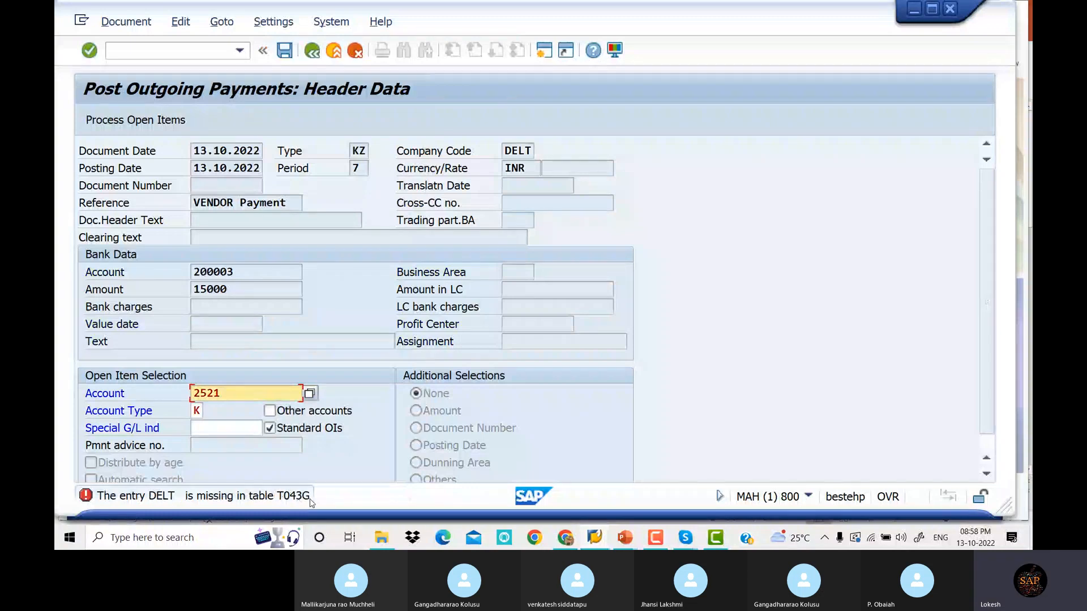
Read the detailed help for the missing T043G entry DELT error, then close it
{"action": "double_click", "coordinate": [240, 501]}
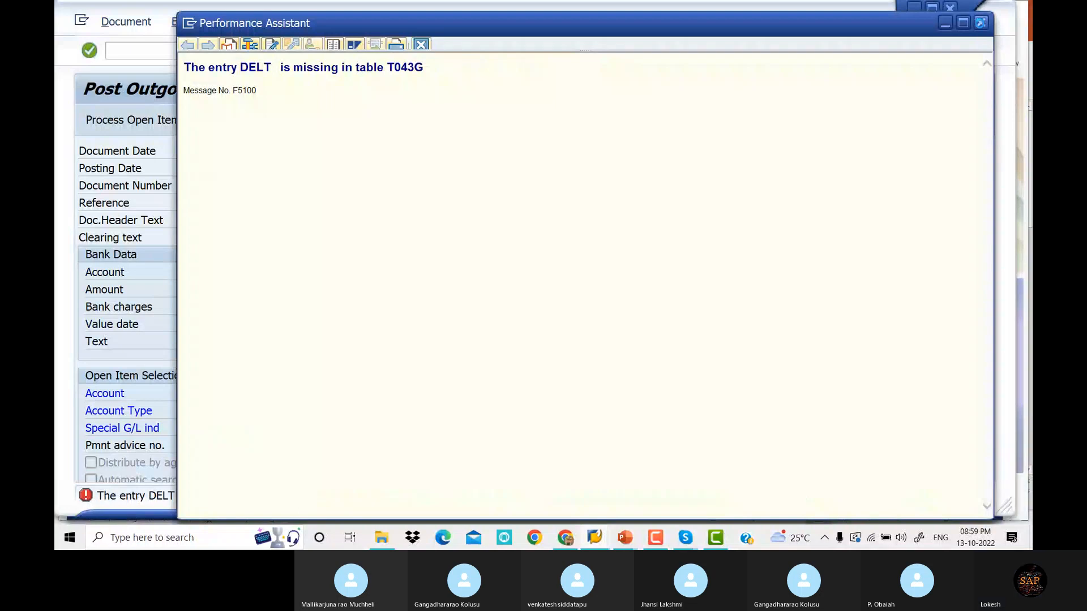
{"action": "left_click", "coordinate": [981, 23]}
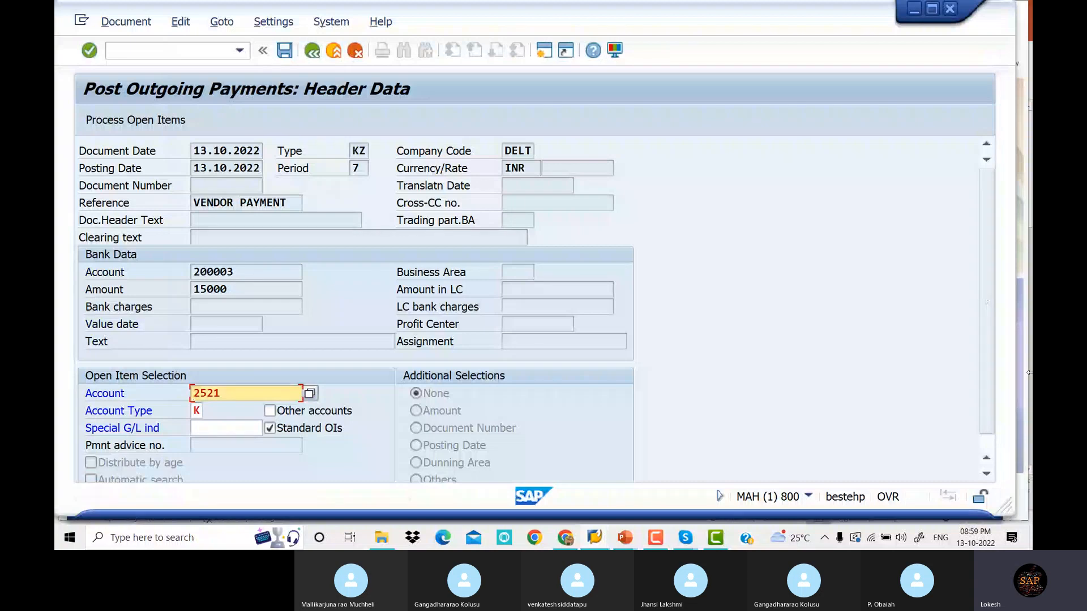
Switch to the Tolerance Group for Vendor / Customer presentation at its OBA3 title slide
{"action": "left_click", "coordinate": [623, 539]}
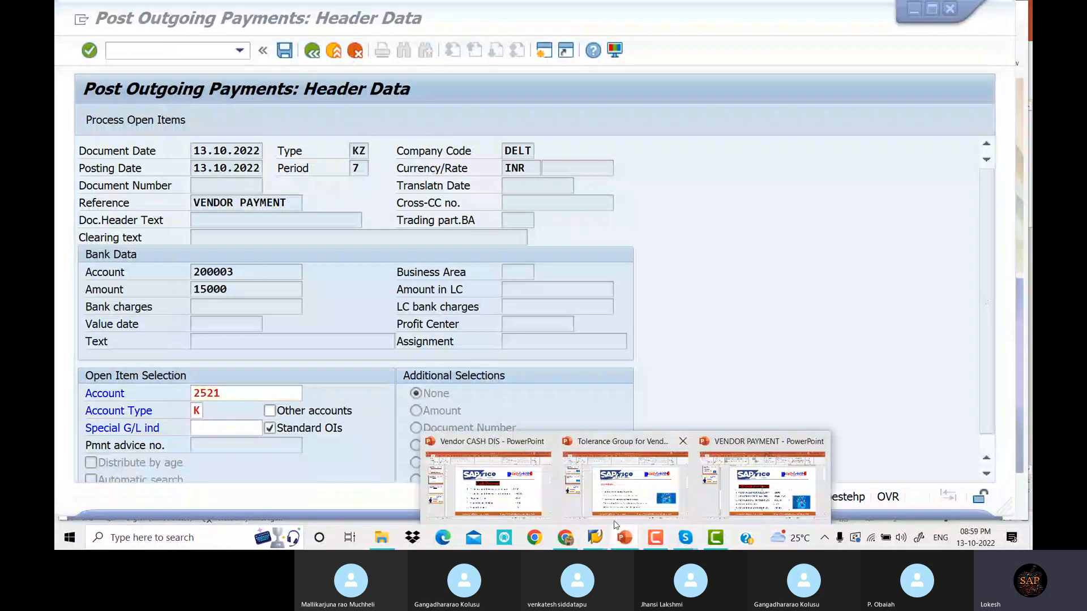
{"action": "mouse_move", "coordinate": [610, 519]}
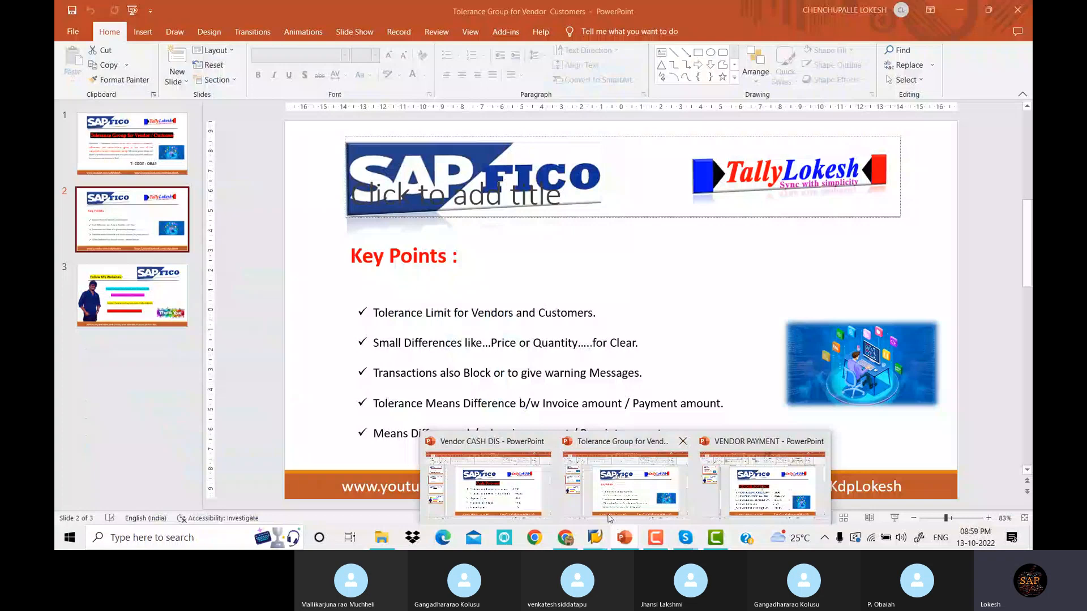
{"action": "left_click", "coordinate": [609, 519]}
{"action": "scroll", "coordinate": [932, 218], "scroll_direction": "up", "scroll_amount": 1}
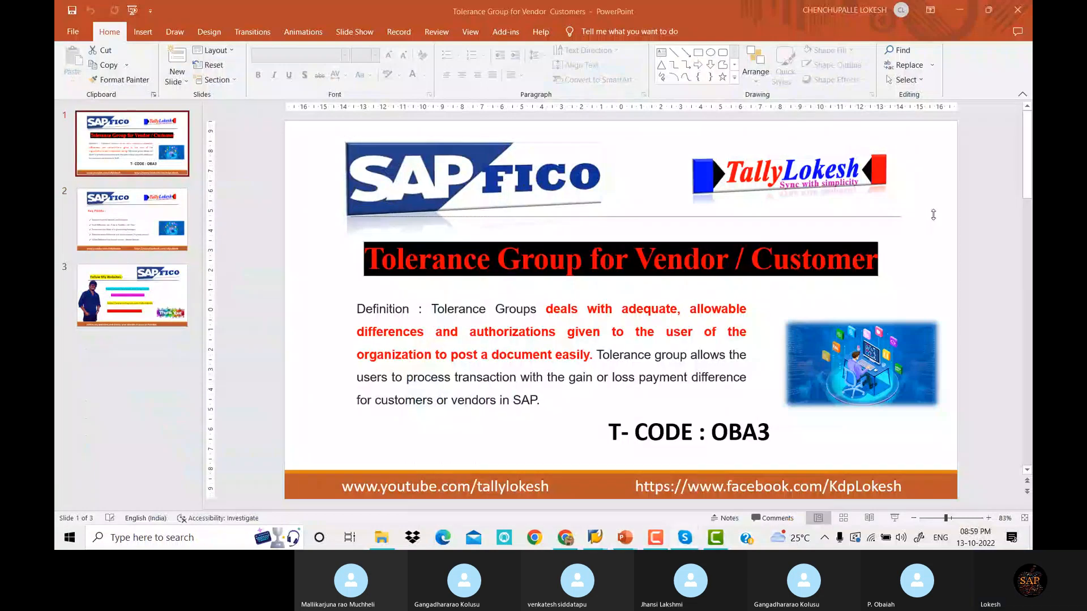
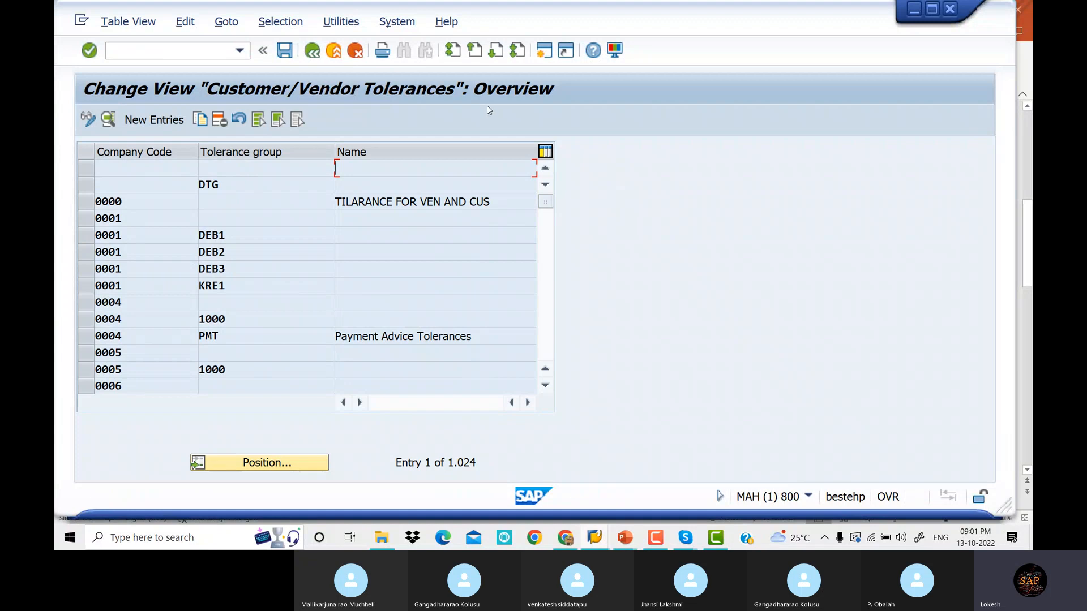
{"action": "double_click", "coordinate": [436, 202]}
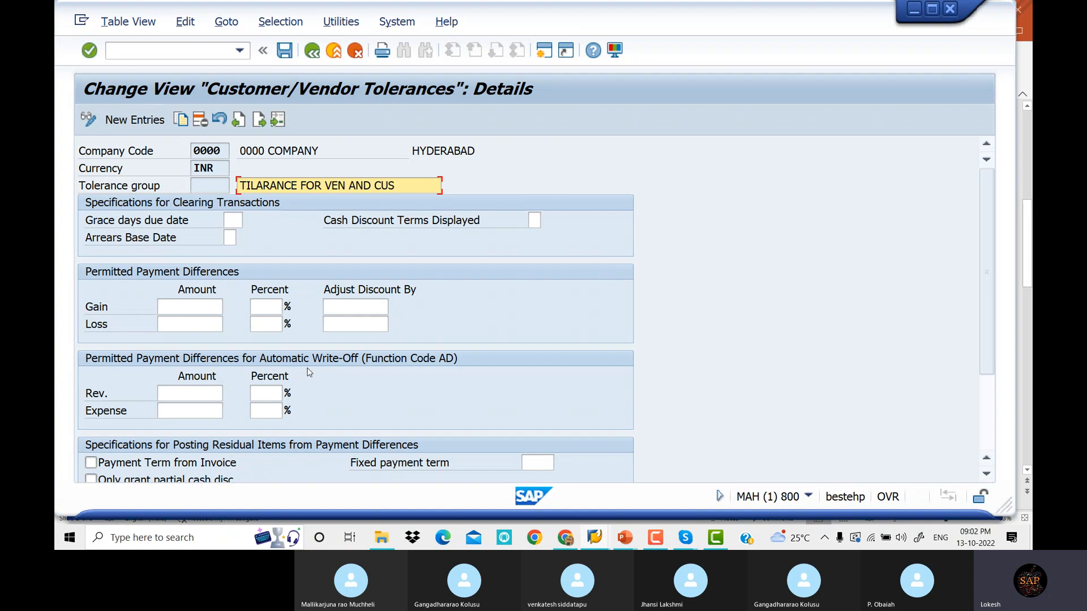
{"action": "left_click", "coordinate": [313, 52]}
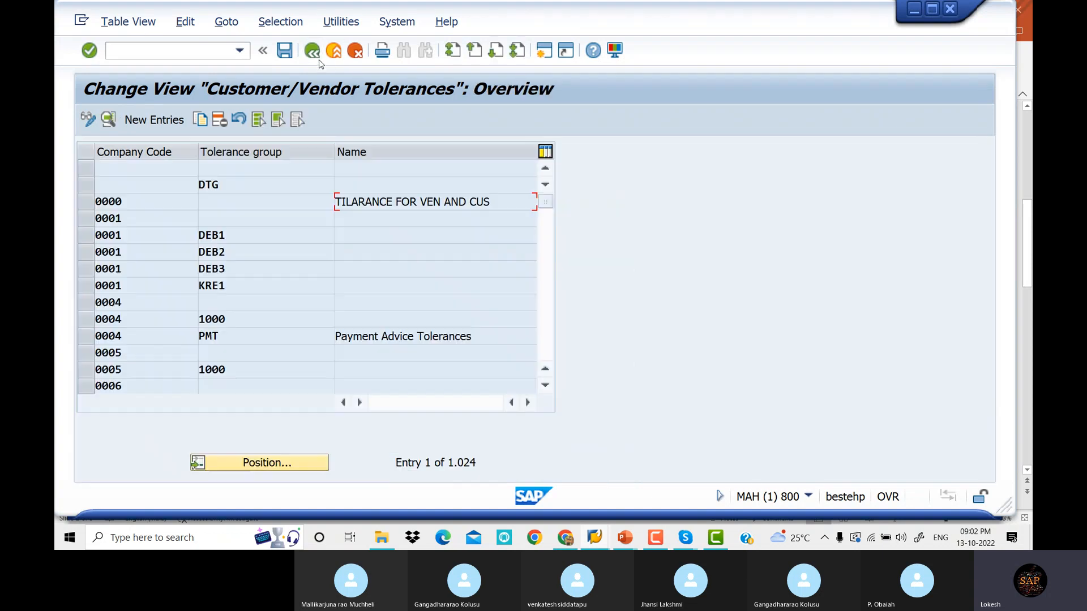
{"action": "scroll", "coordinate": [413, 327], "scroll_direction": "down", "scroll_amount": 4}
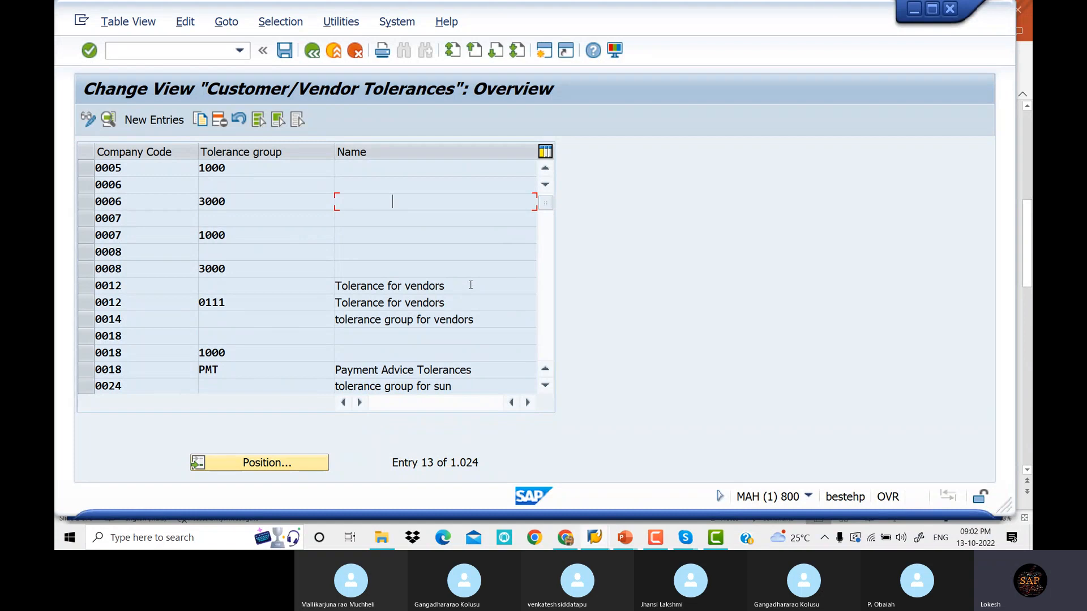
{"action": "scroll", "coordinate": [456, 337], "scroll_direction": "down", "scroll_amount": 2}
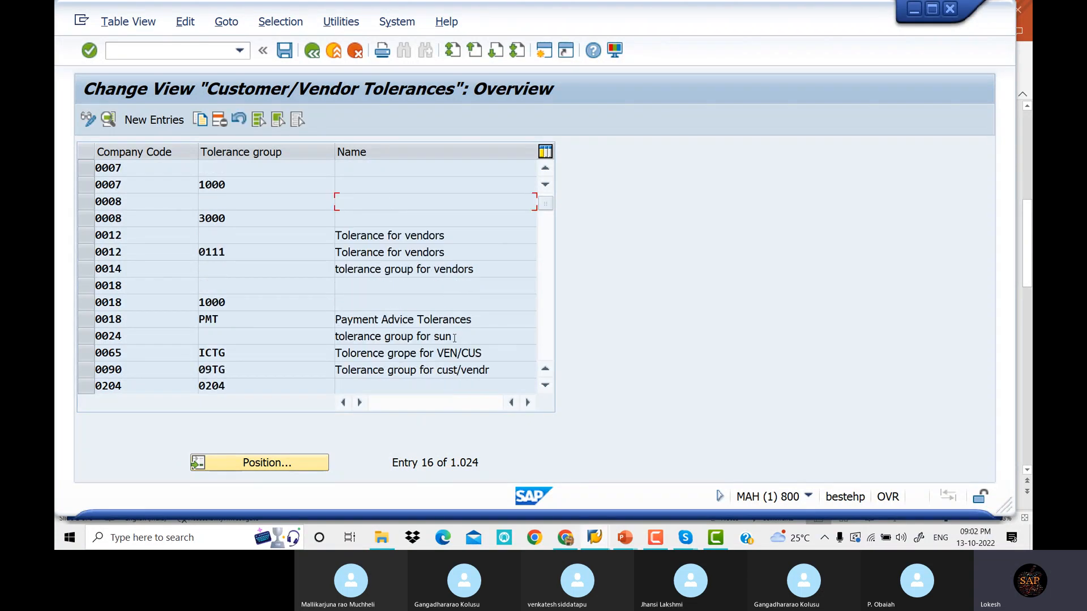
{"action": "double_click", "coordinate": [489, 305]}
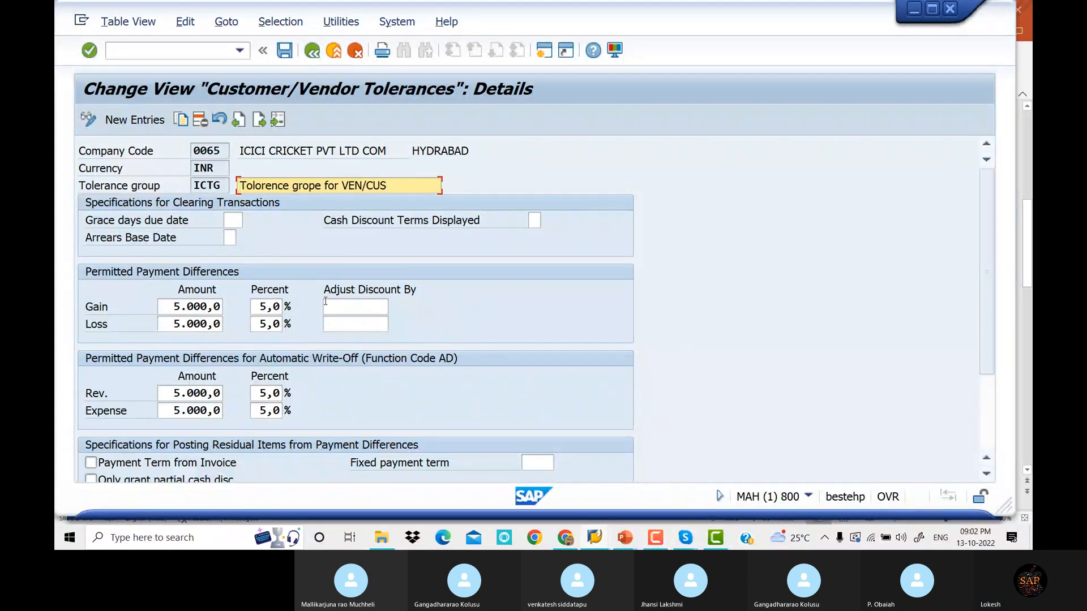
{"action": "left_click", "coordinate": [312, 50]}
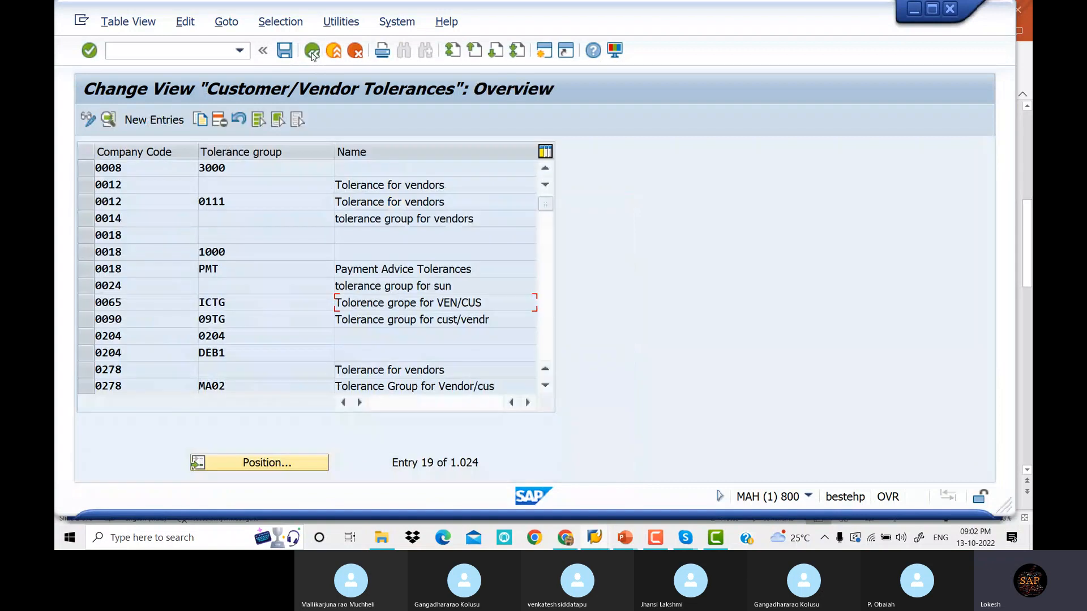
Add new tolerance group DELT for company code DELT, described 'Tolerance for Vendors/Customer'
{"action": "left_click", "coordinate": [165, 122]}
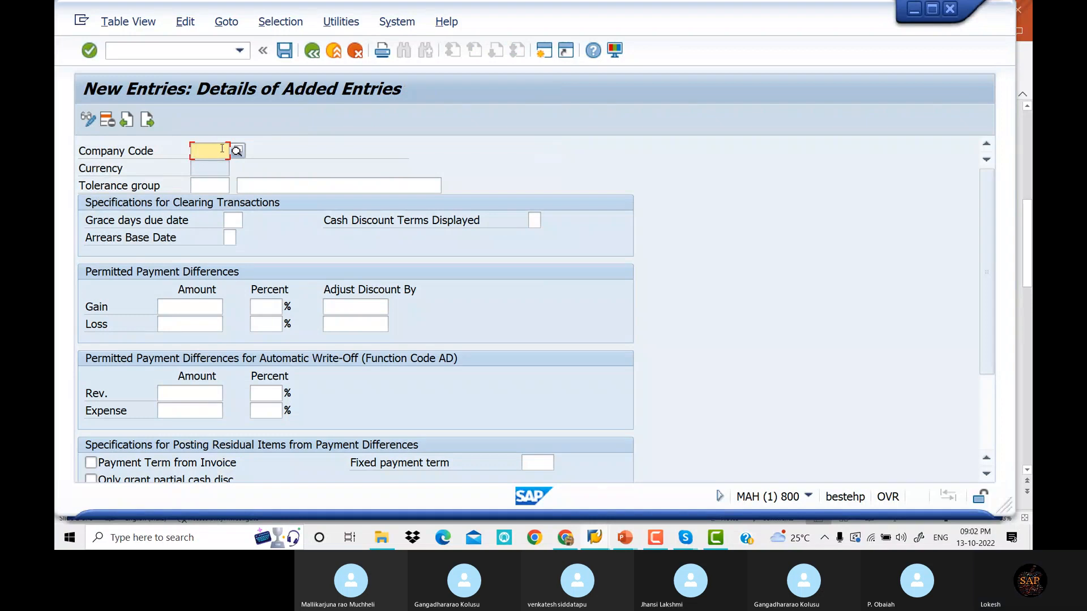
{"action": "type", "text": "DELT"}
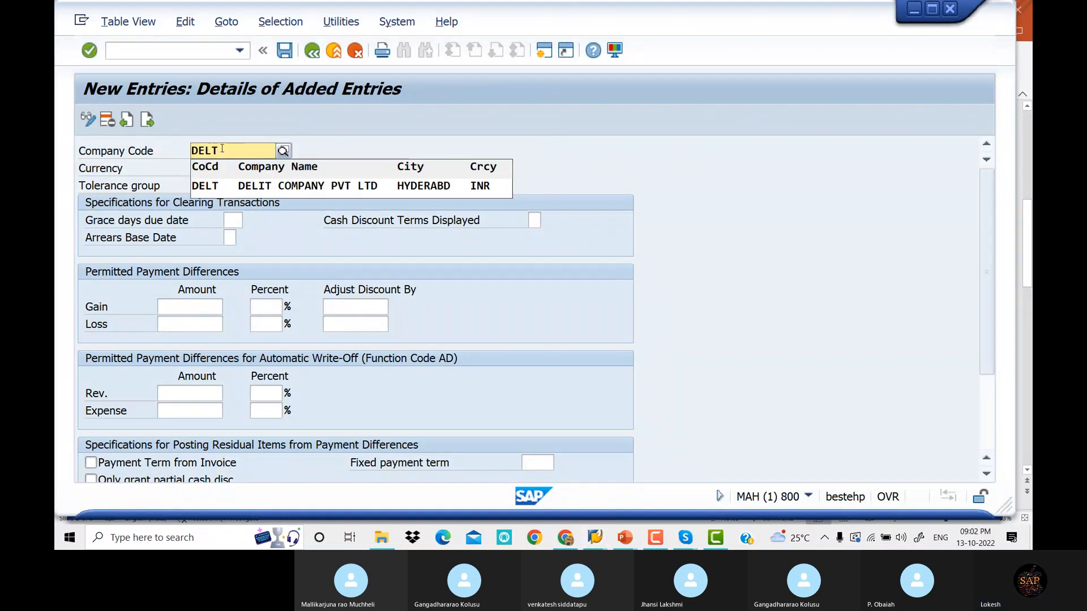
{"action": "key", "text": "Return"}
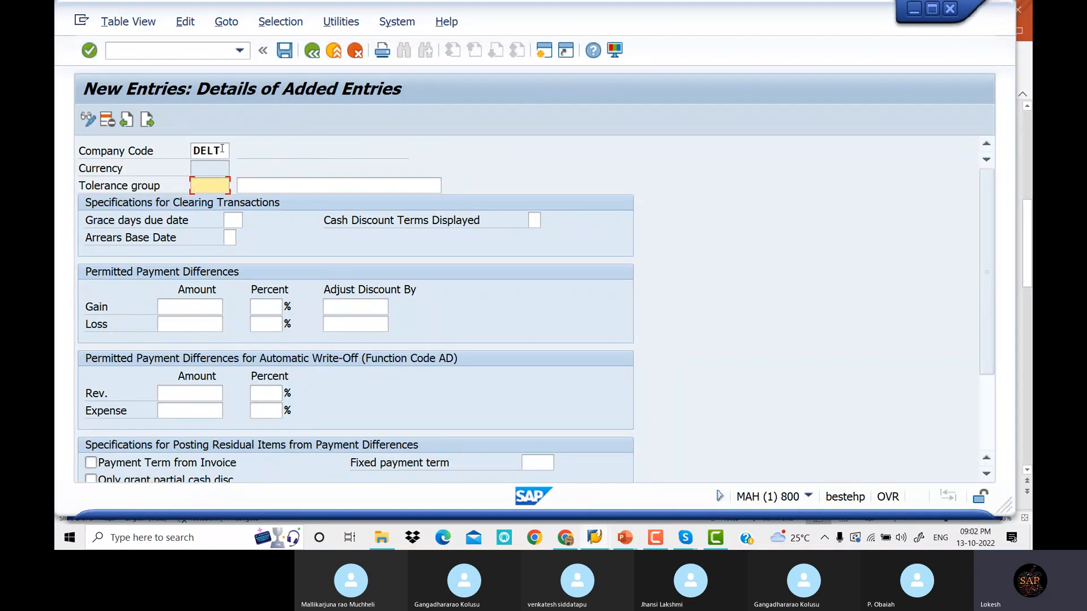
{"action": "type", "text": "DELT"}
{"action": "key", "text": "Tab"}
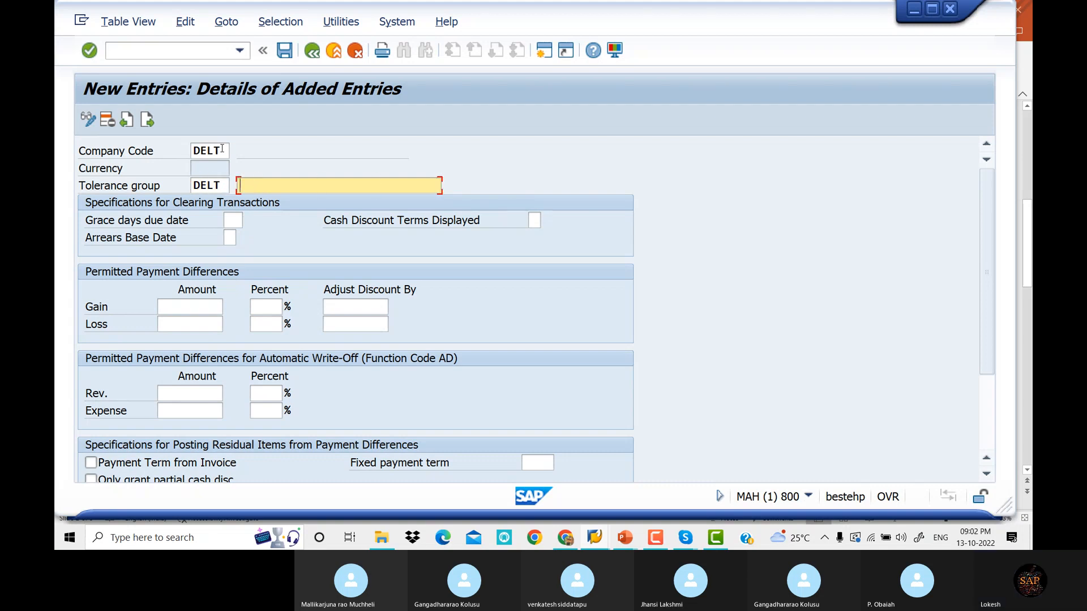
{"action": "type", "text": "Tolerance for Vendors/Customer"}
{"action": "key", "text": "Tab"}
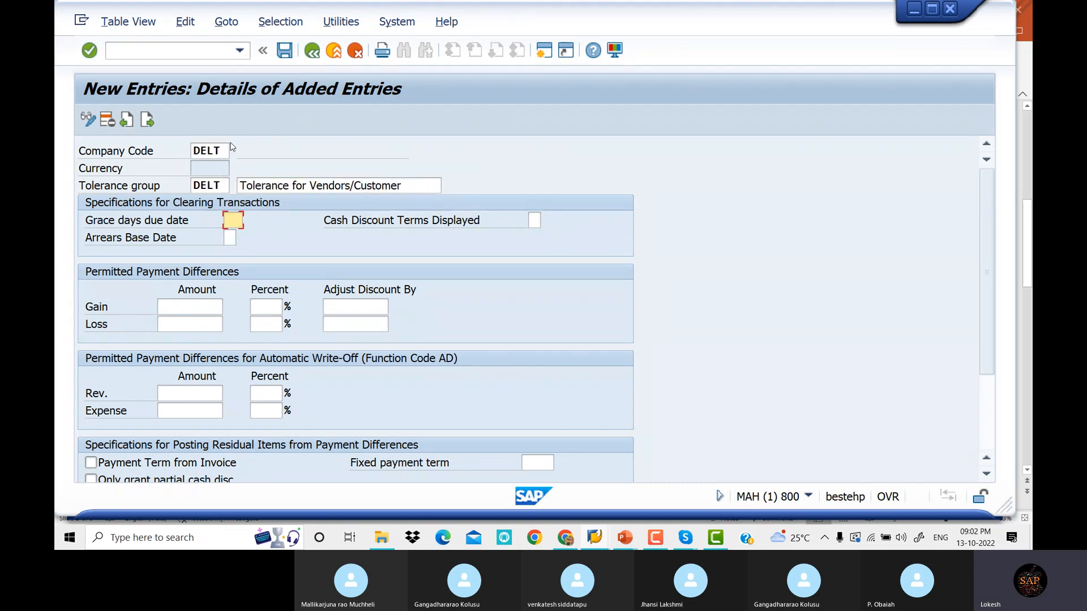
{"action": "left_click", "coordinate": [415, 186]}
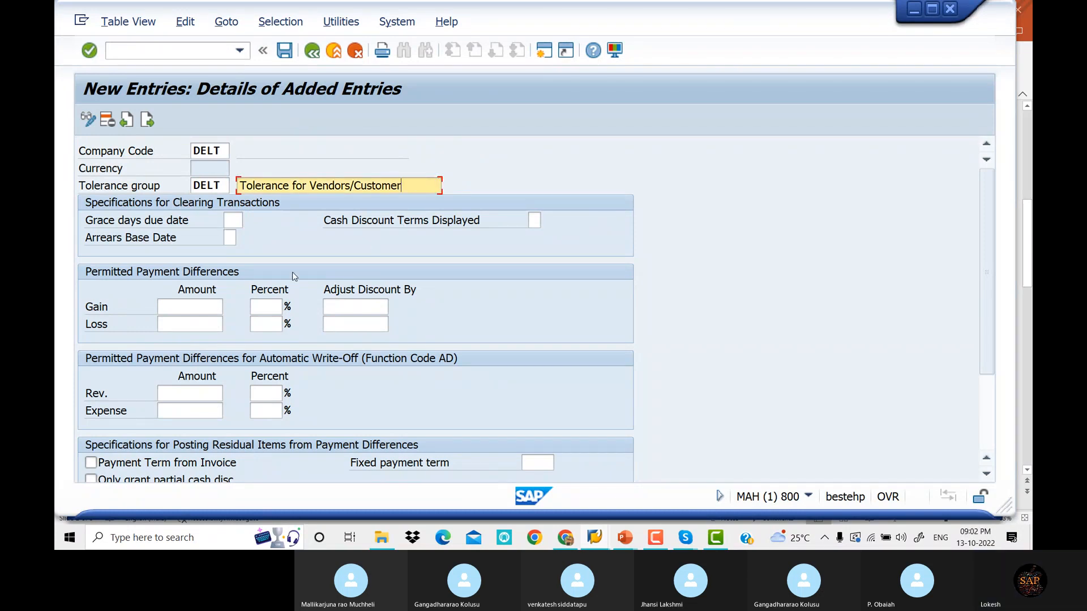
Set the gain and loss limits to 100 and 5%
{"action": "left_click", "coordinate": [203, 305]}
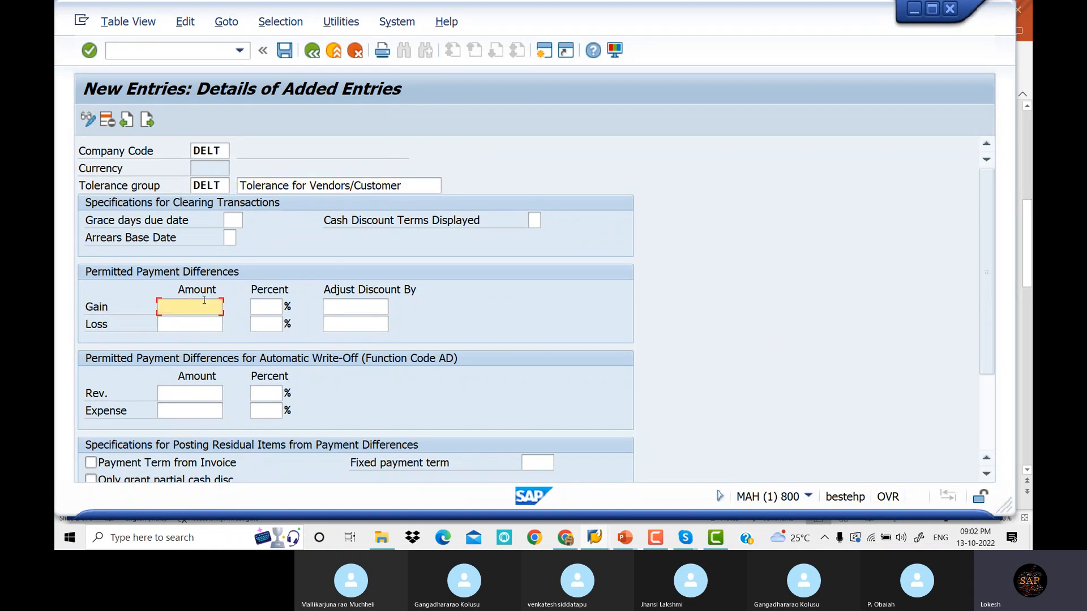
{"action": "type", "text": "100"}
{"action": "key", "text": "Tab"}
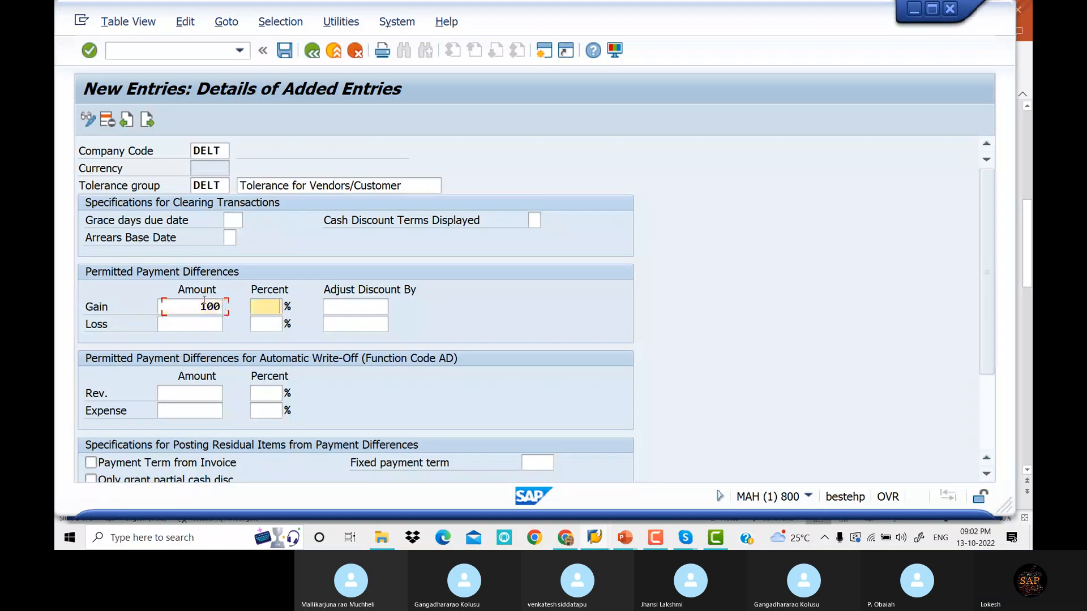
{"action": "type", "text": "5"}
{"action": "key", "text": "Tab"}
{"action": "key", "text": "Tab"}
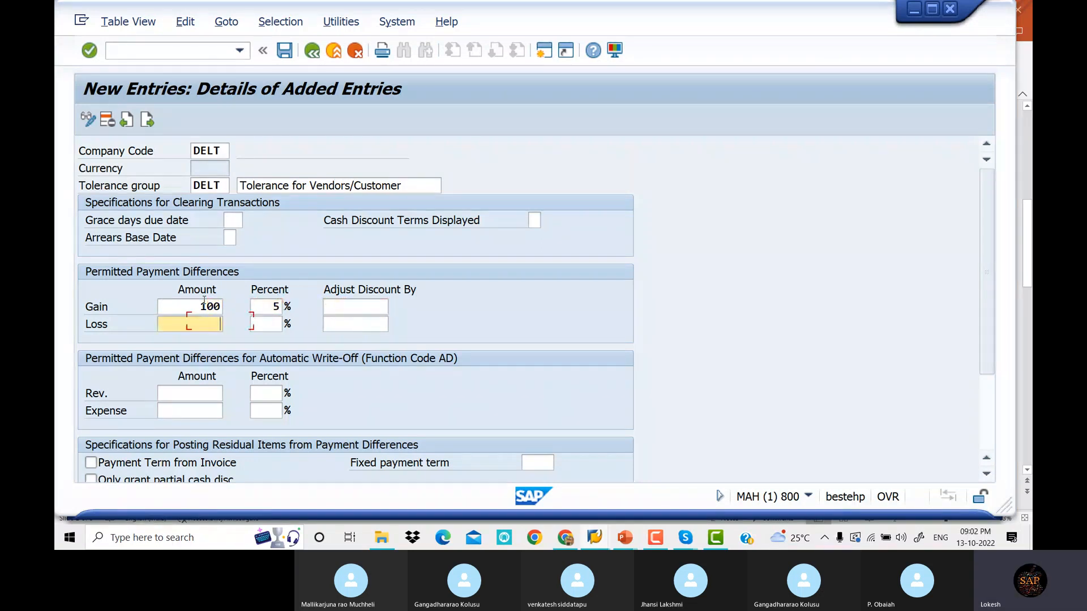
{"action": "type", "text": "100"}
{"action": "key", "text": "Tab"}
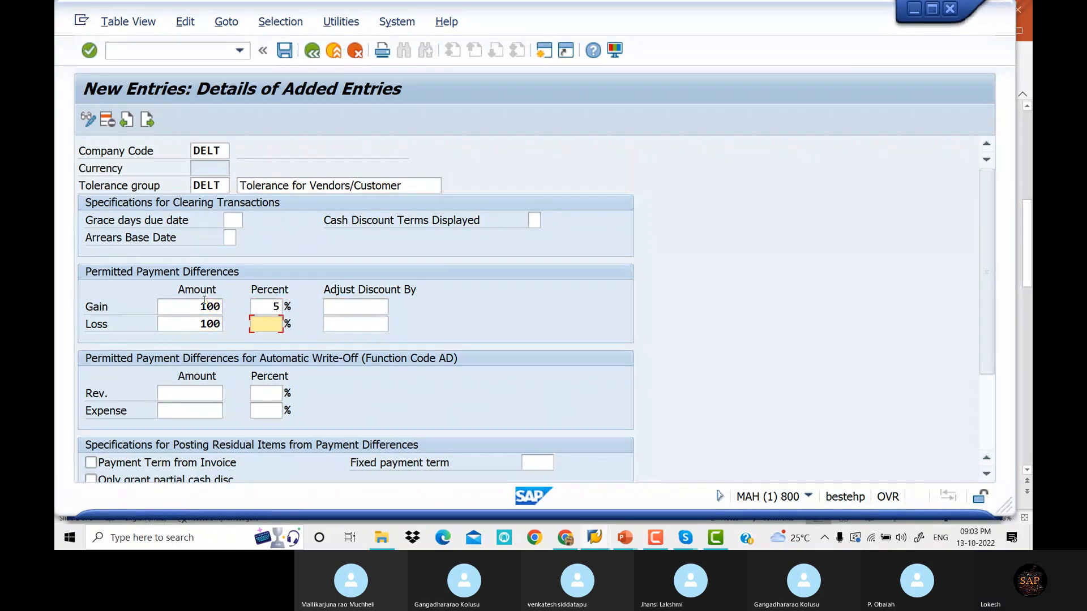
{"action": "type", "text": "5"}
{"action": "key", "text": "Tab"}
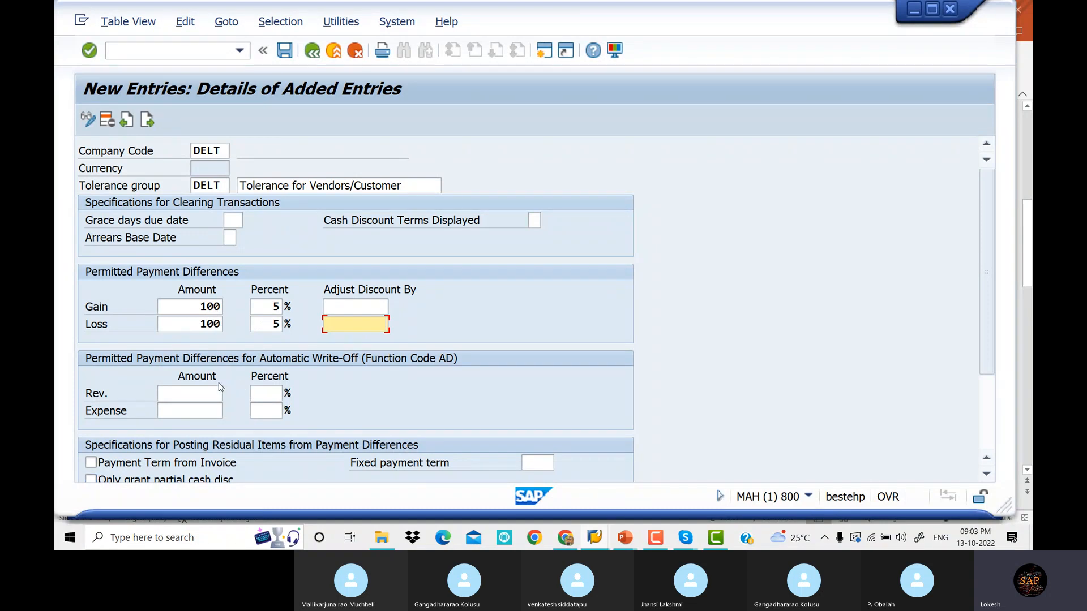
Set the revenue and expense write-off limits to 100 and 5%, then save under a customizing request
{"action": "left_click", "coordinate": [201, 395]}
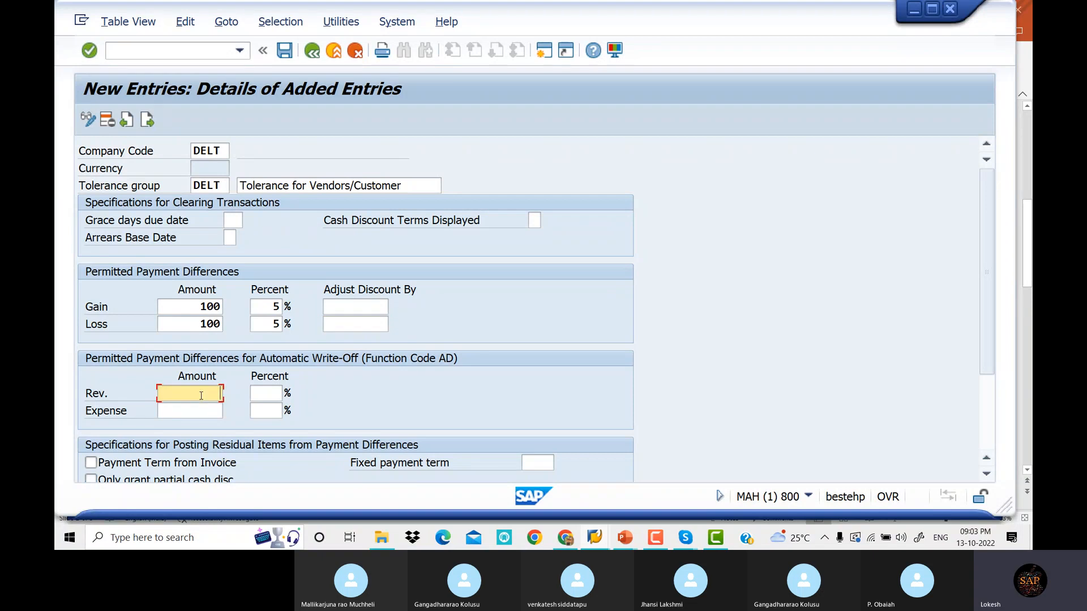
{"action": "type", "text": "100"}
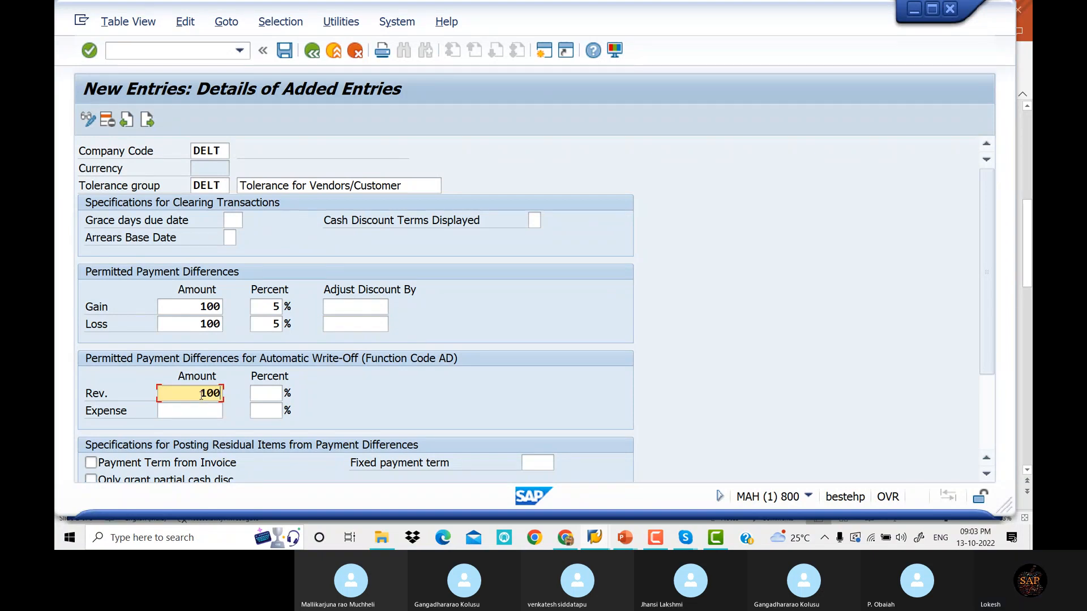
{"action": "key", "text": "Tab"}
{"action": "type", "text": "5"}
{"action": "key", "text": "Tab"}
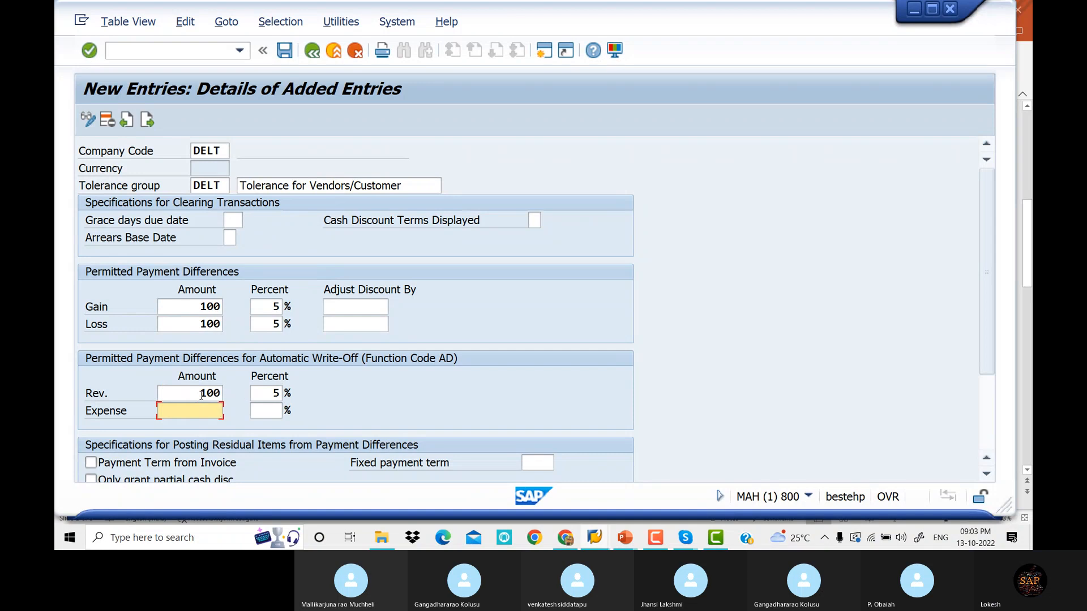
{"action": "type", "text": "100"}
{"action": "key", "text": "Tab"}
{"action": "type", "text": "5"}
{"action": "key", "text": "Tab"}
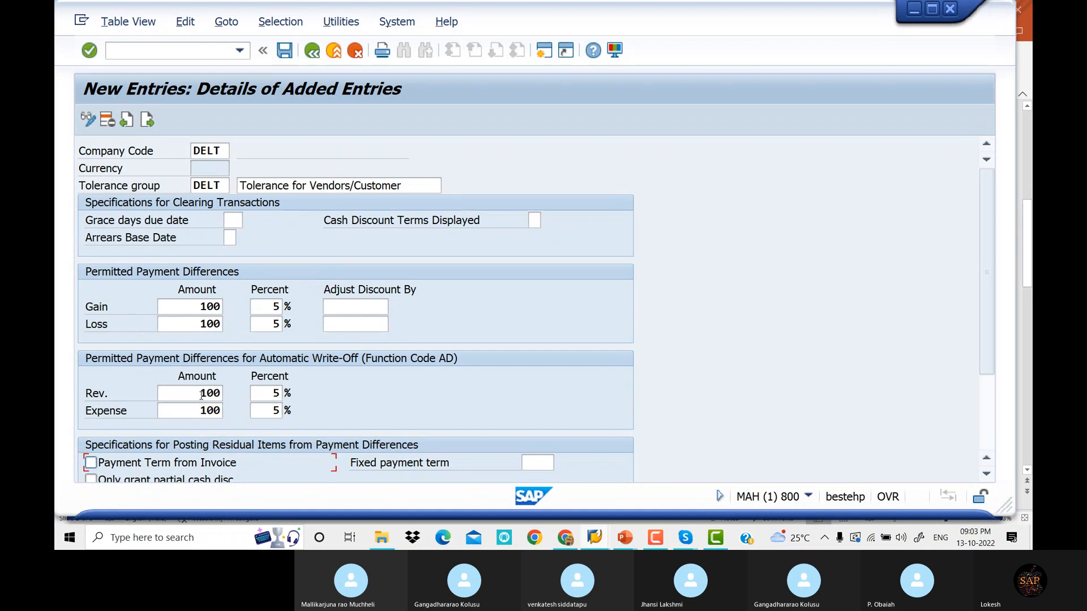
{"action": "left_click", "coordinate": [292, 52]}
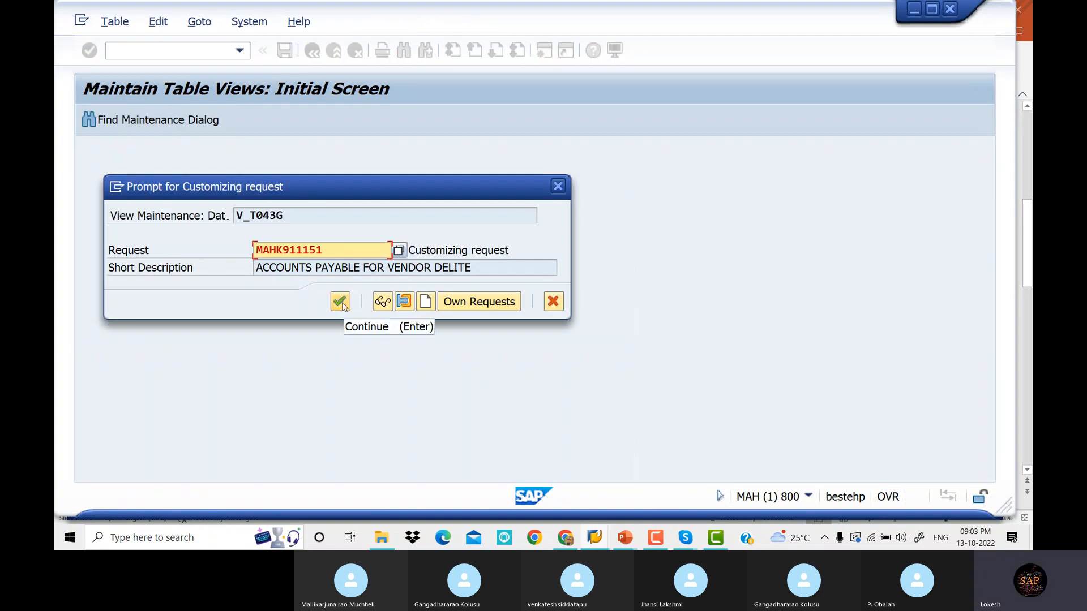
{"action": "left_click", "coordinate": [341, 303]}
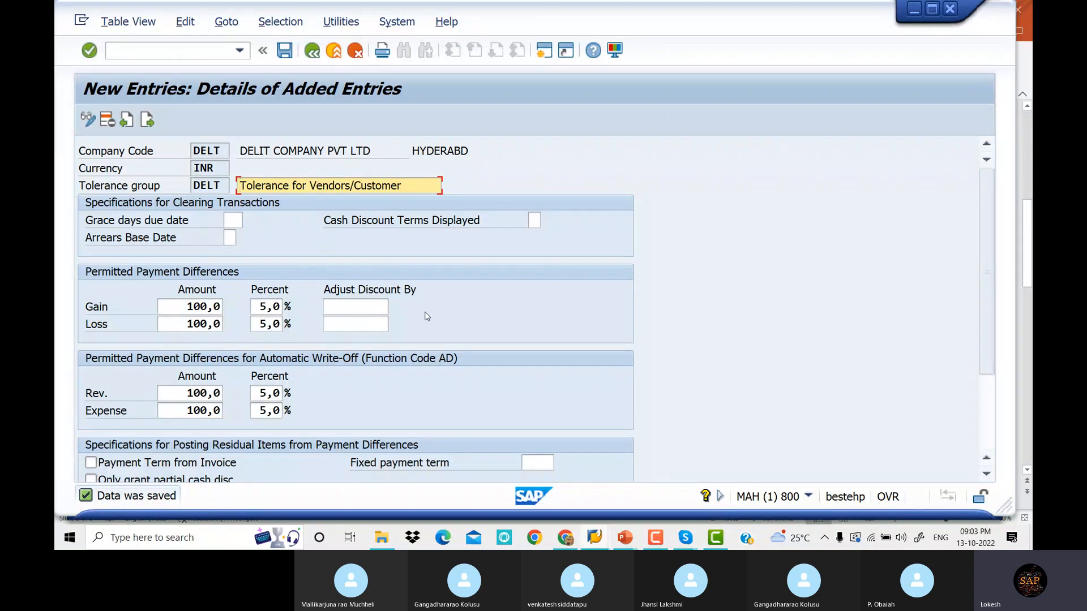
{"action": "mouse_move", "coordinate": [624, 537]}
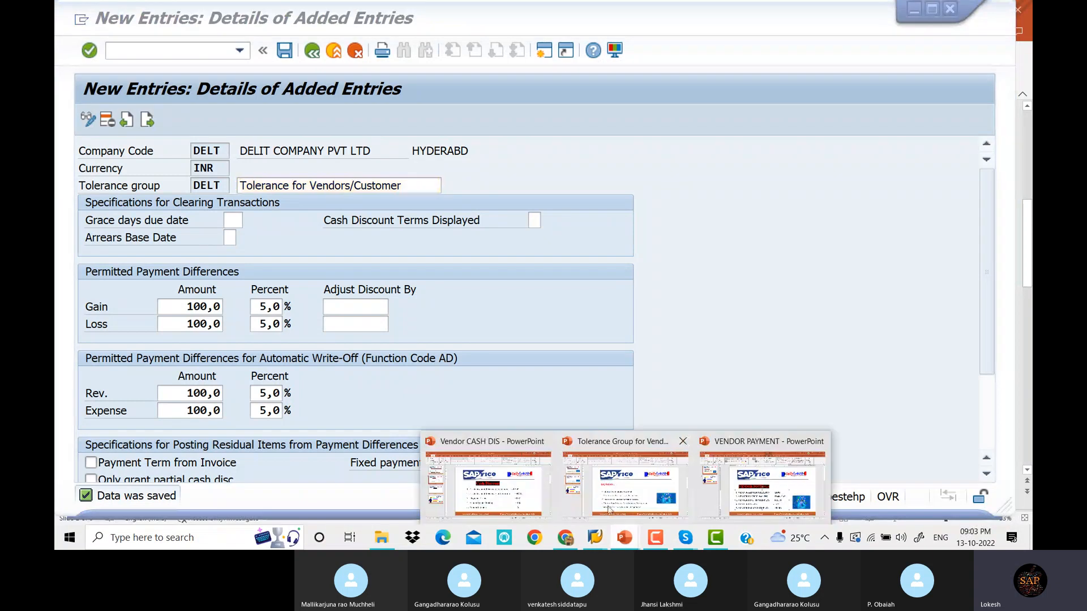
{"action": "left_click", "coordinate": [748, 497]}
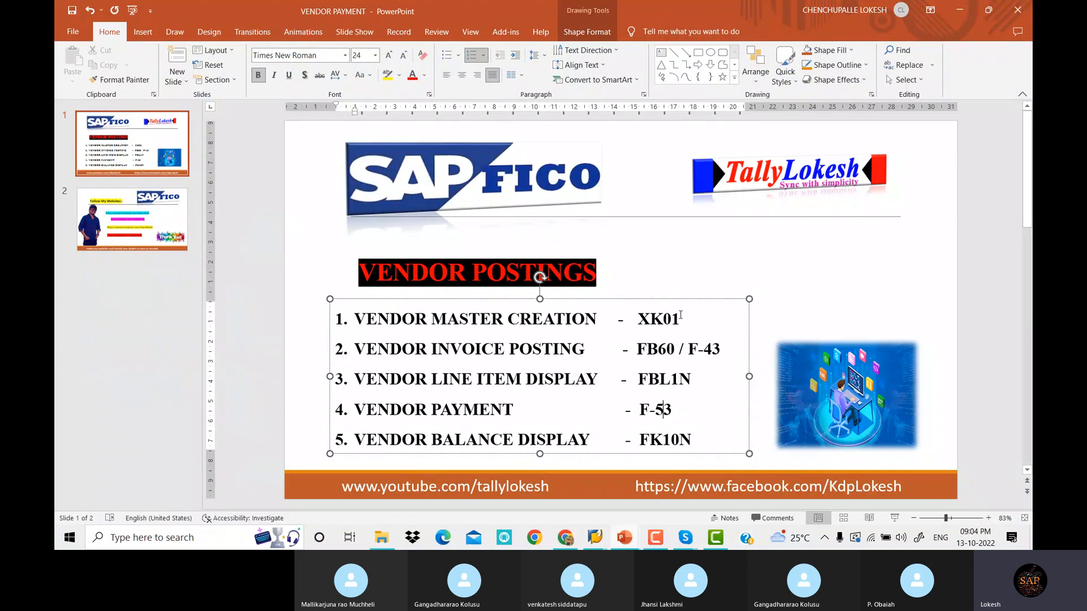
{"action": "left_click", "coordinate": [681, 316]}
{"action": "left_click", "coordinate": [838, 315]}
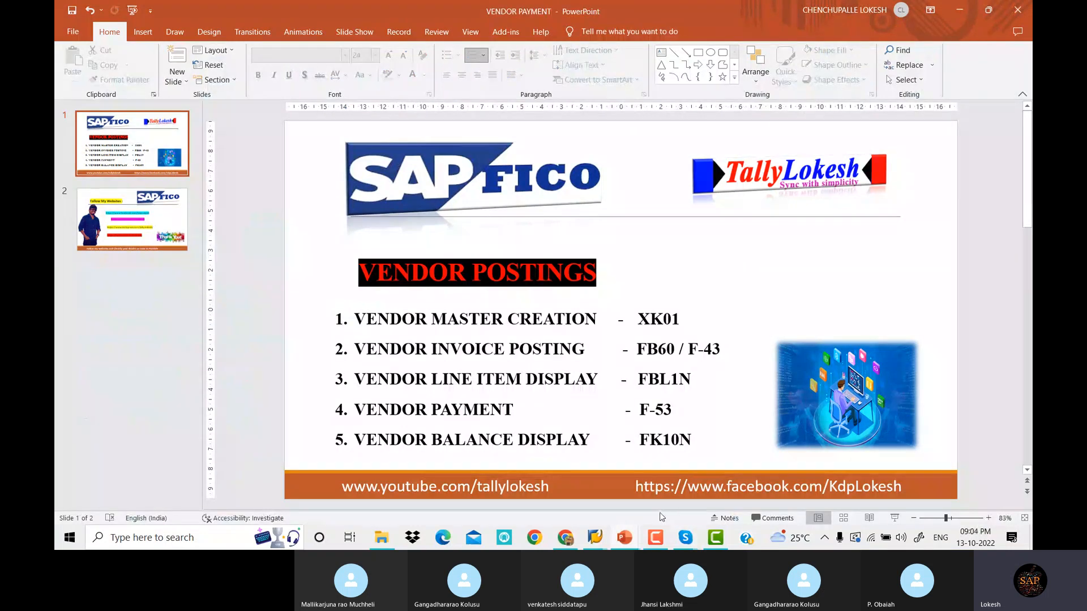
{"action": "mouse_move", "coordinate": [599, 541]}
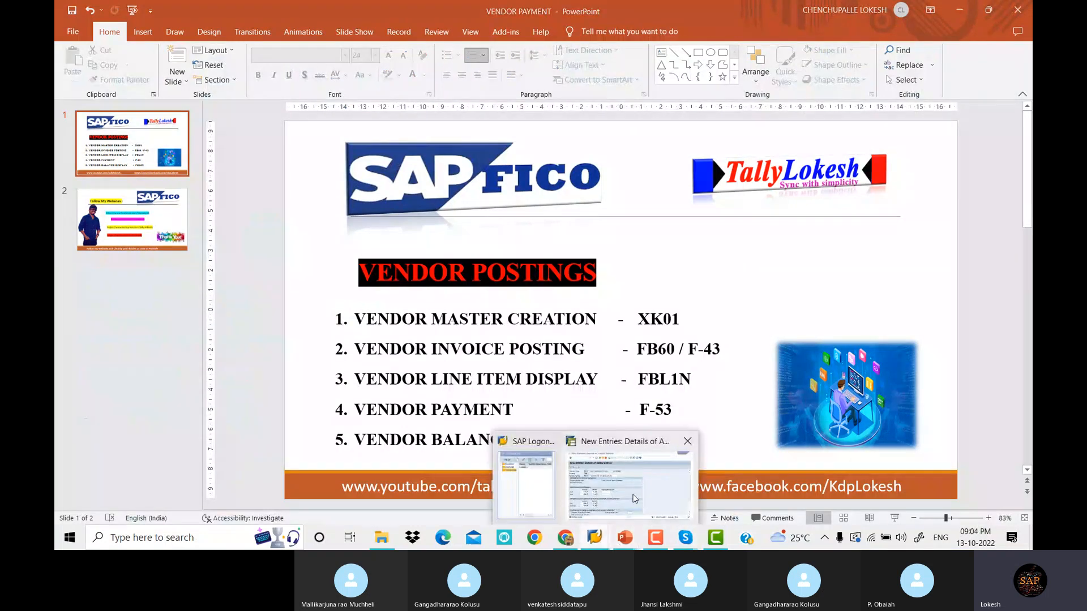
{"action": "left_click", "coordinate": [634, 498]}
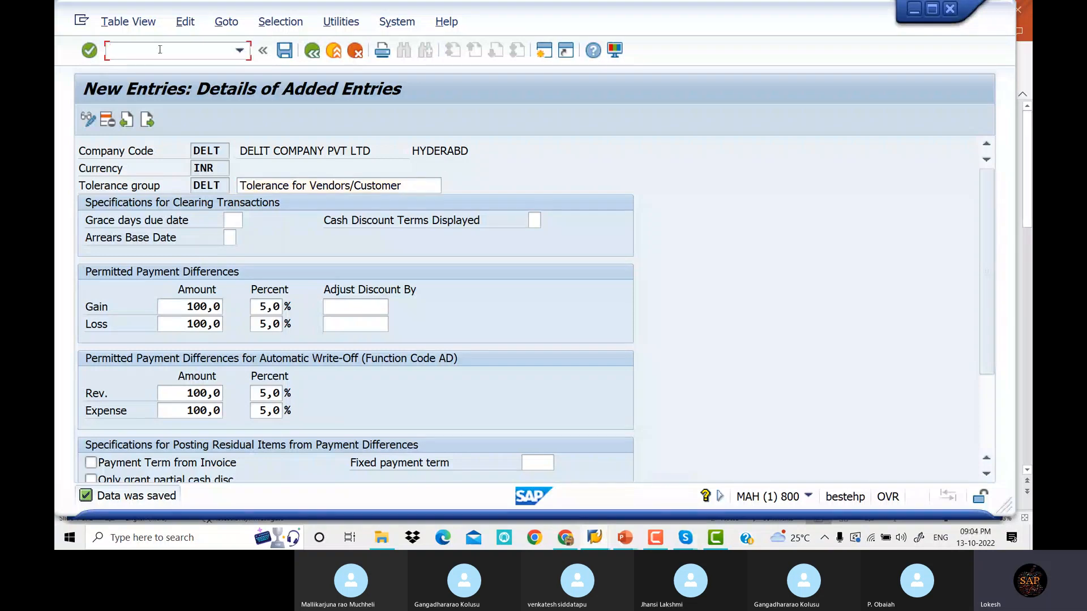
In XK02, select vendor 2521 for company code DELT with all data views
{"action": "type", "text": "/nxk02"}
{"action": "key", "text": "Return"}
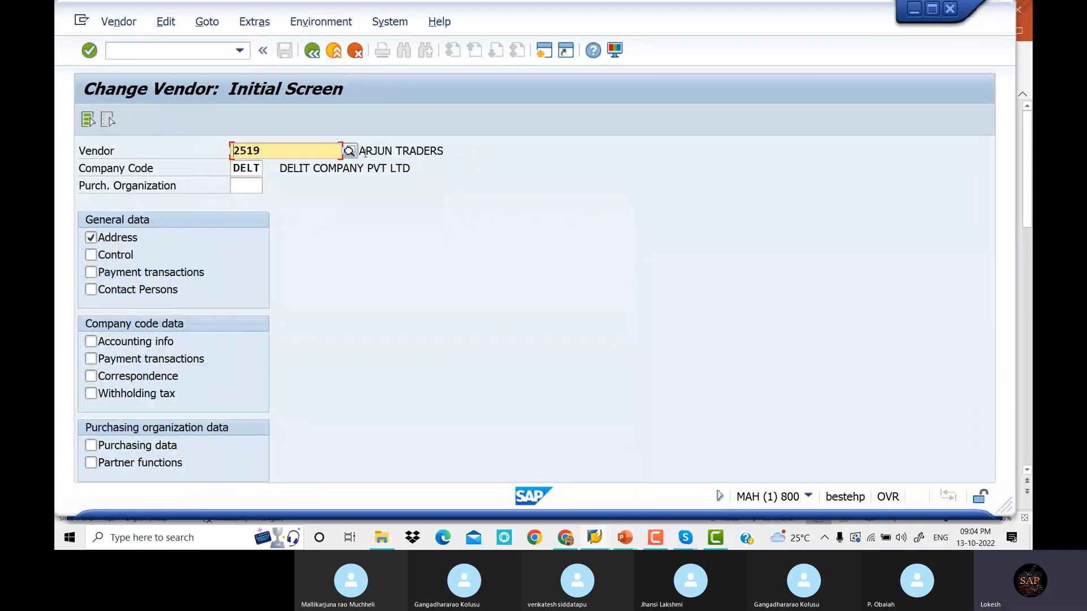
{"action": "left_click", "coordinate": [349, 152]}
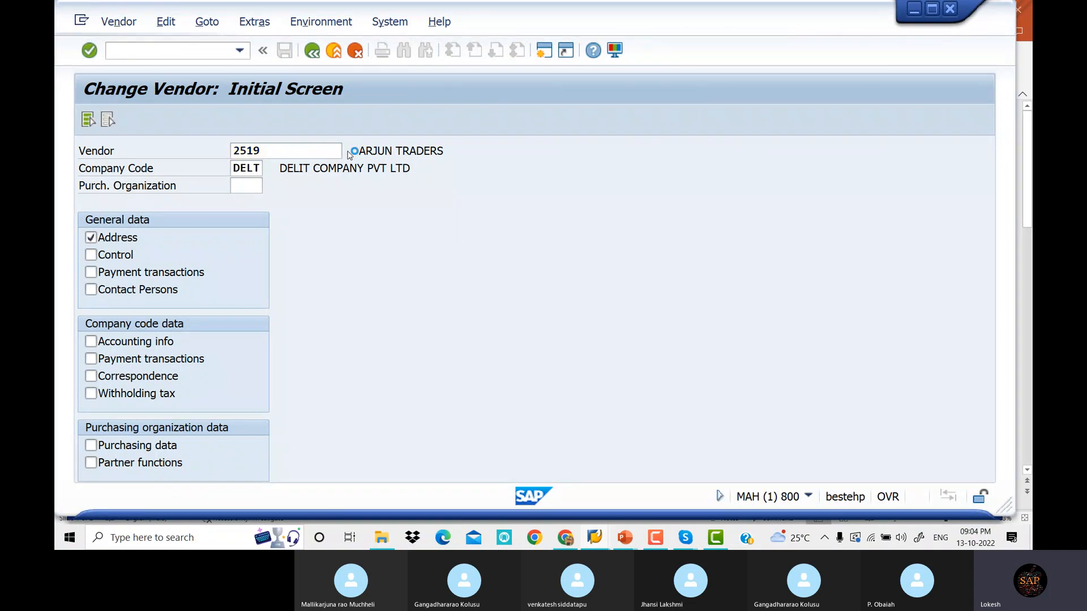
{"action": "key", "text": "Return"}
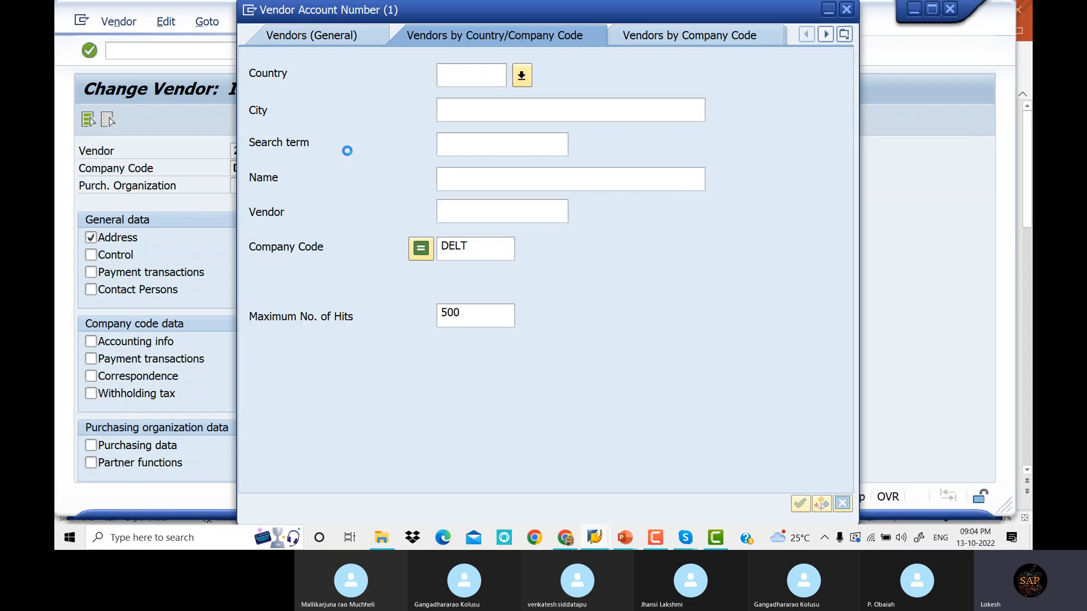
{"action": "double_click", "coordinate": [347, 158]}
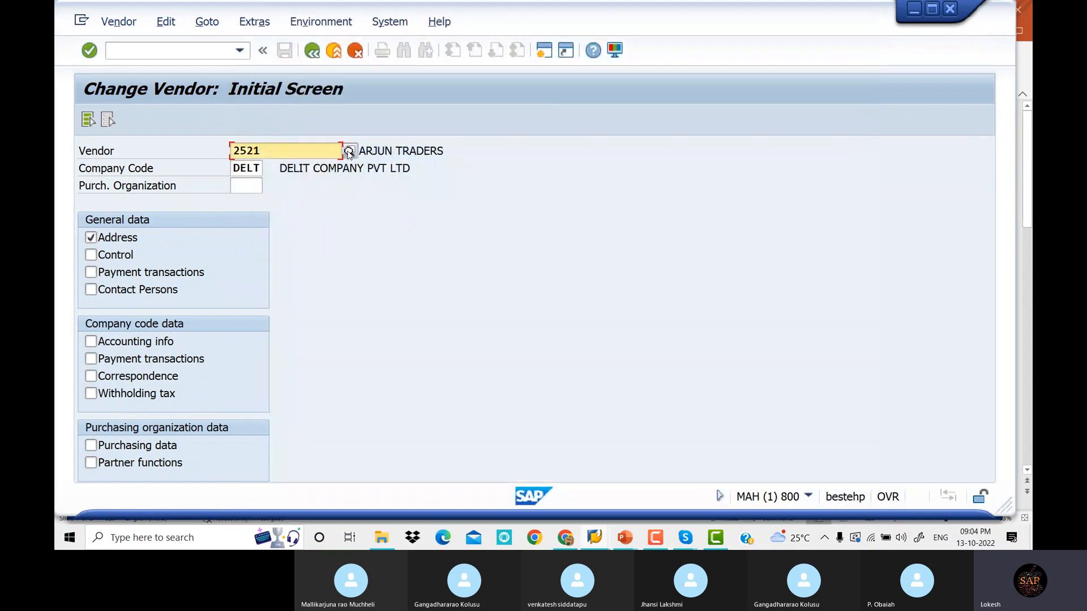
{"action": "left_click", "coordinate": [87, 120]}
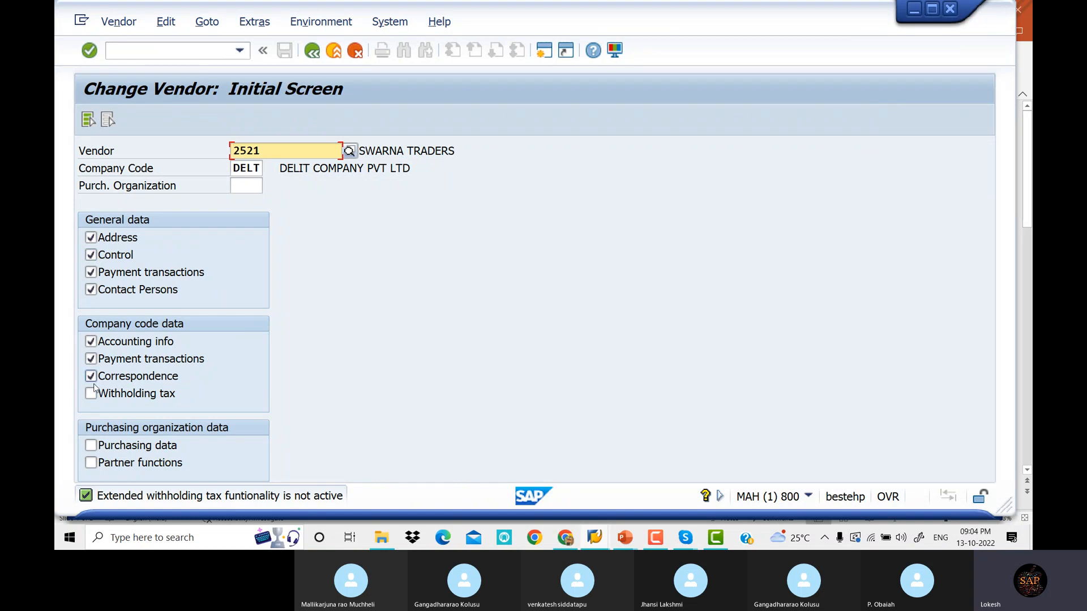
{"action": "key", "text": "Return"}
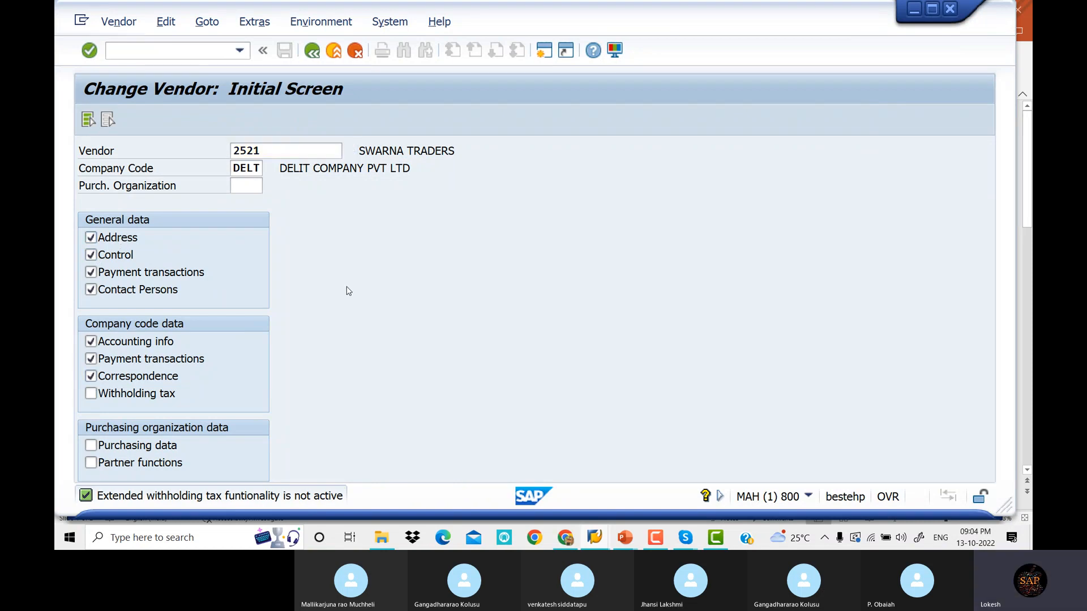
Enter tolerance group DELT in the vendor's payment transaction data and save the vendor
{"action": "key", "text": "Return"}
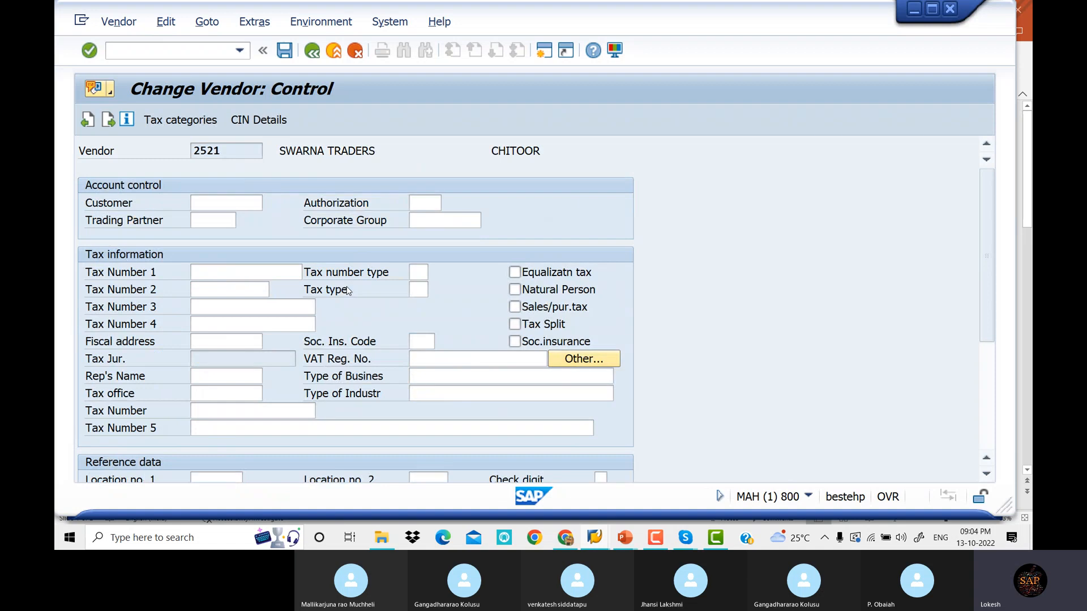
{"action": "key", "text": "Return"}
{"action": "key", "text": "Return"}
{"action": "key", "text": "Return"}
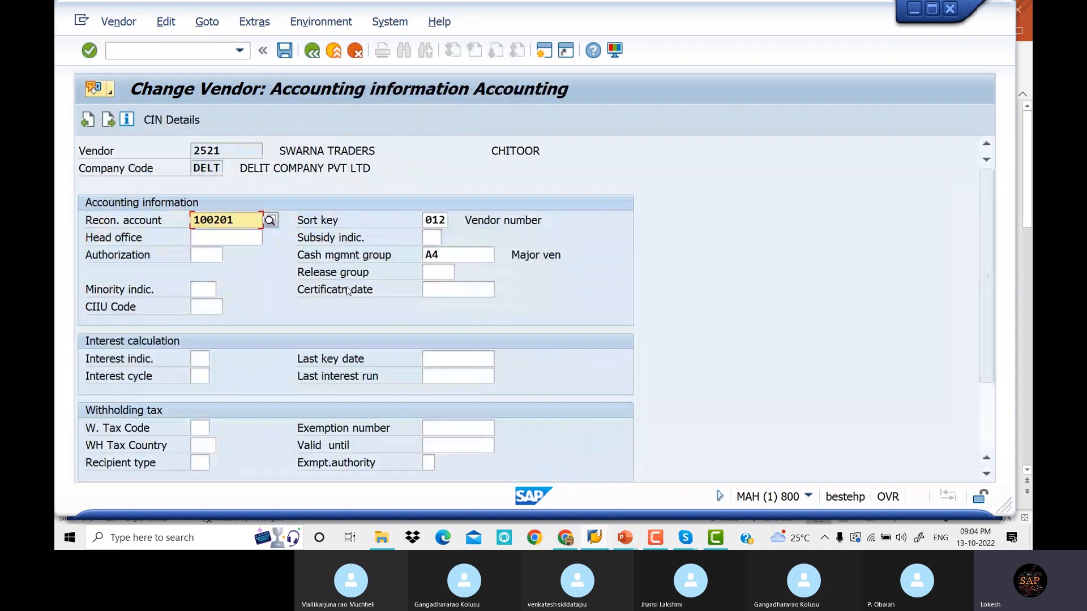
{"action": "key", "text": "Return"}
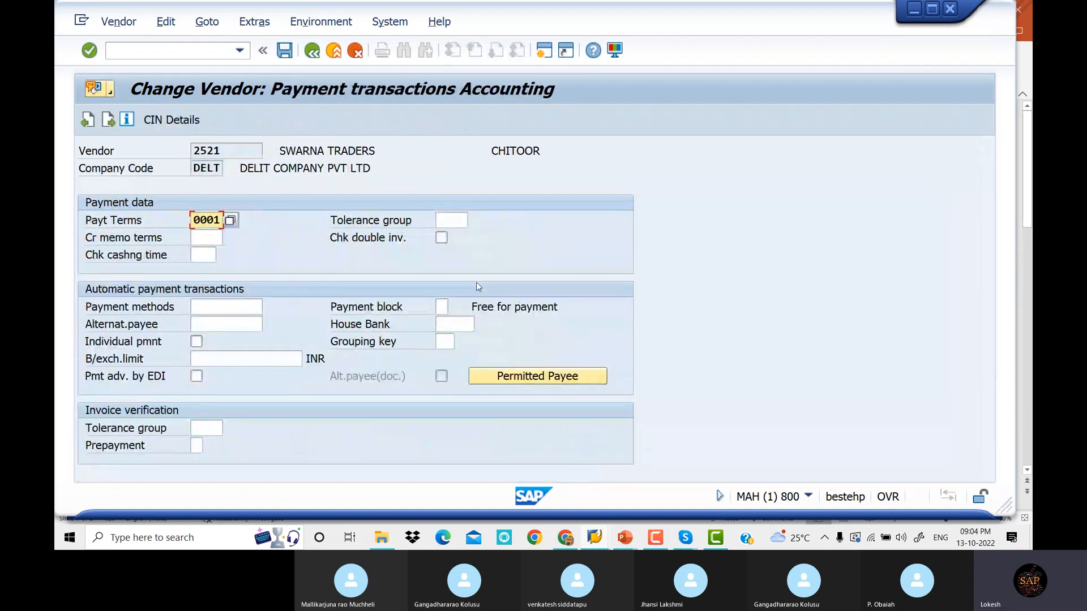
{"action": "left_click", "coordinate": [457, 224]}
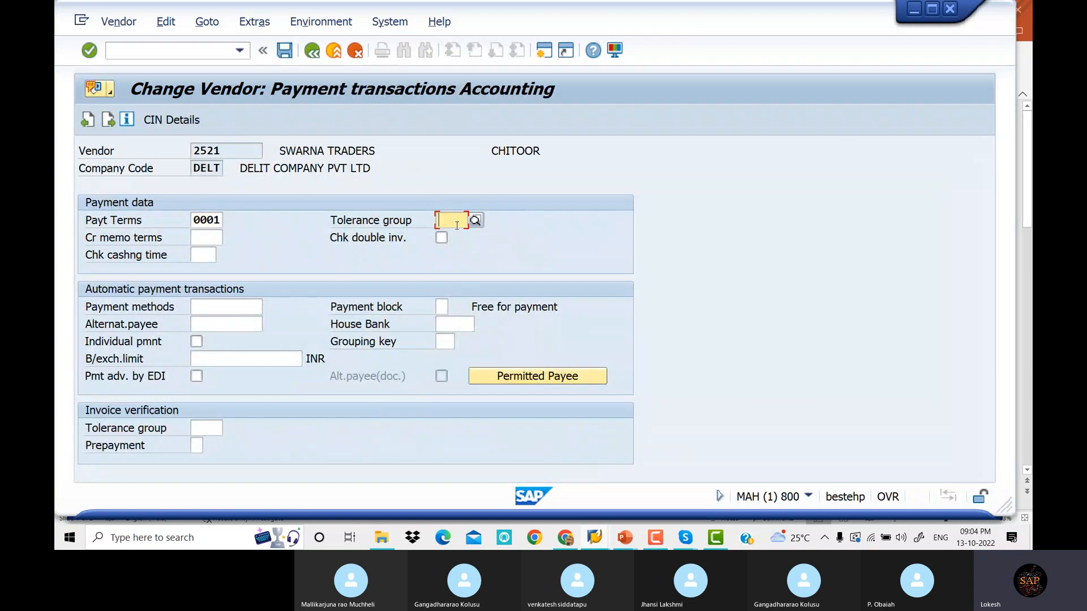
{"action": "type", "text": "de"}
{"action": "key", "text": "BackSpace"}
{"action": "key", "text": "BackSpace"}
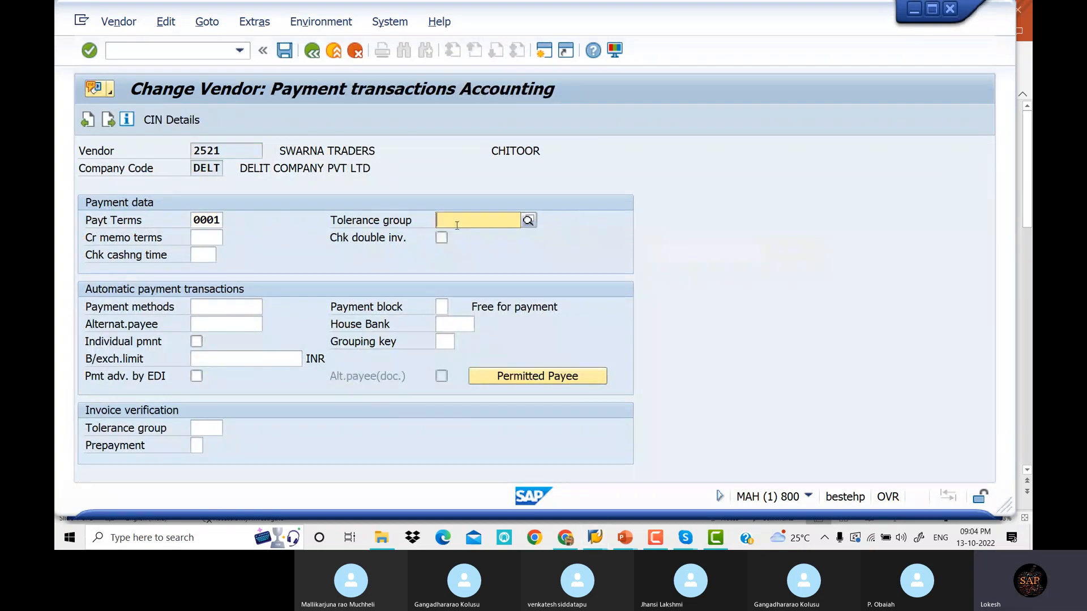
{"action": "key", "text": "Tab"}
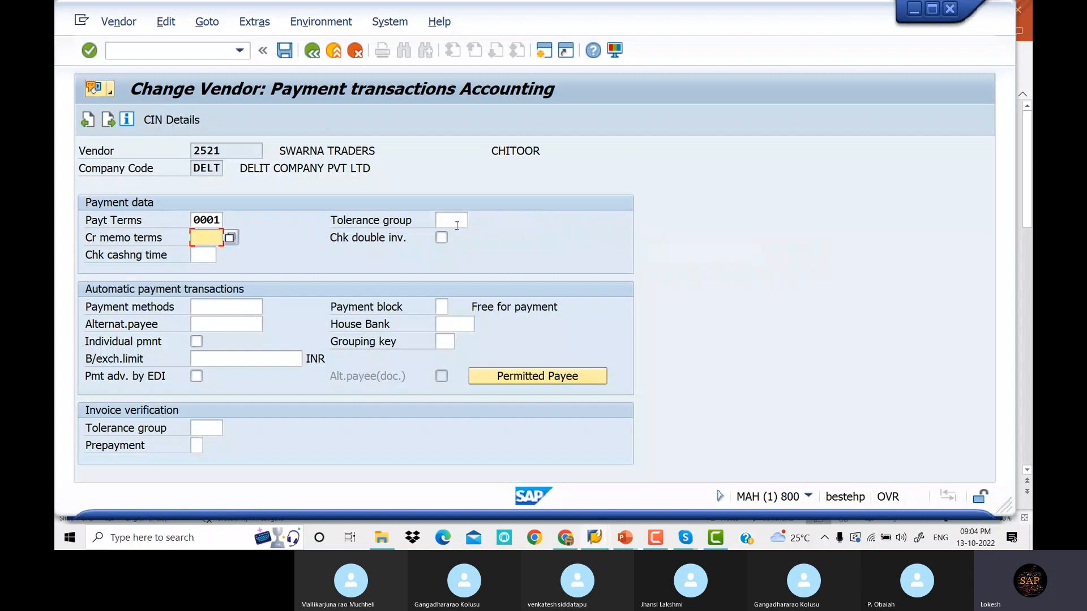
{"action": "left_click", "coordinate": [453, 218]}
{"action": "type", "text": "DE"}
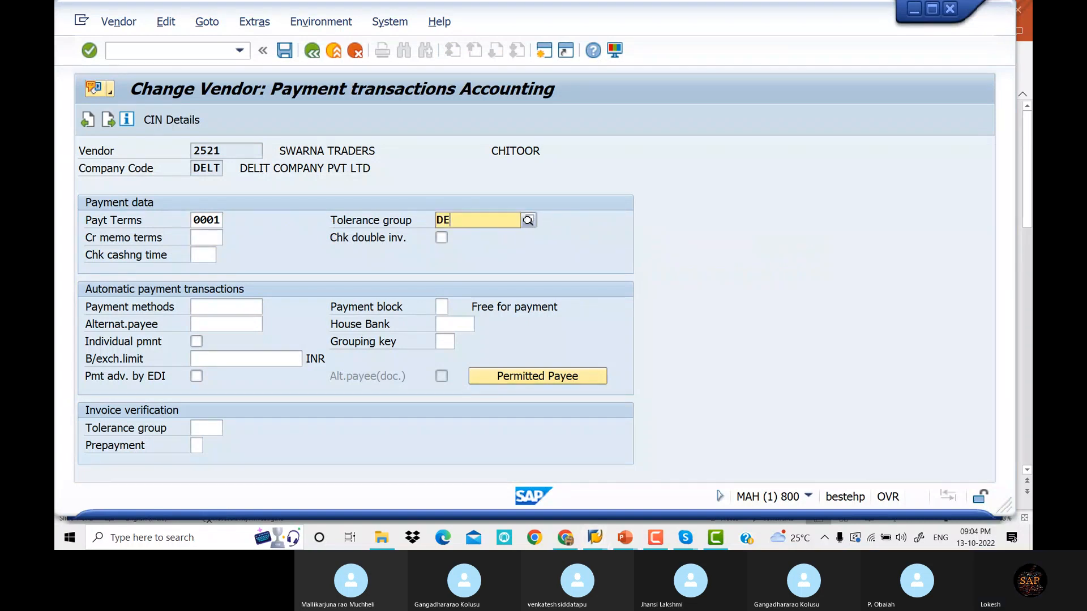
{"action": "type", "text": "LT"}
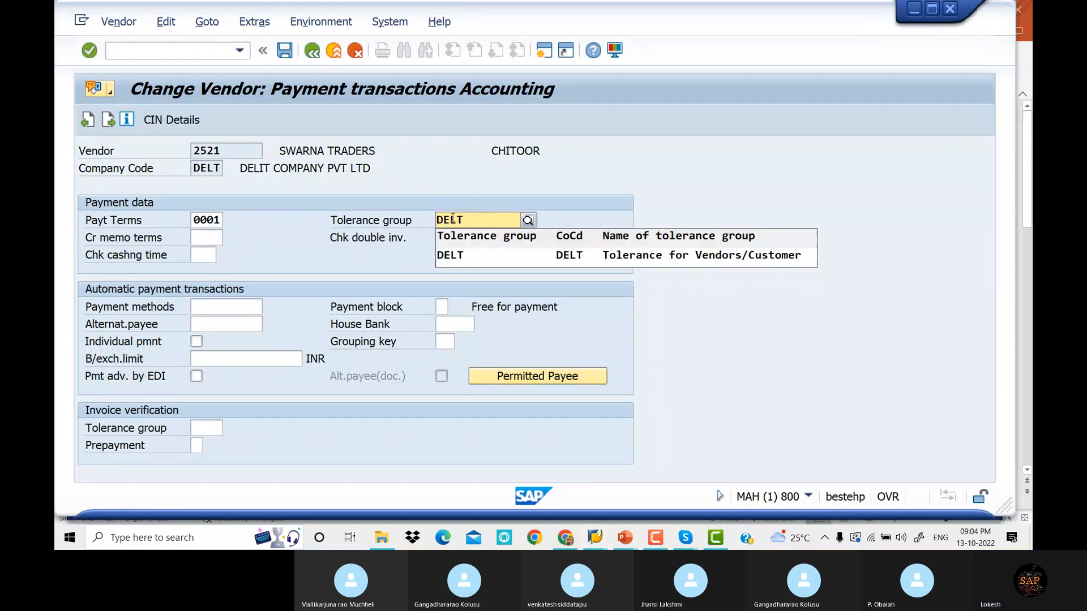
{"action": "left_click", "coordinate": [481, 253]}
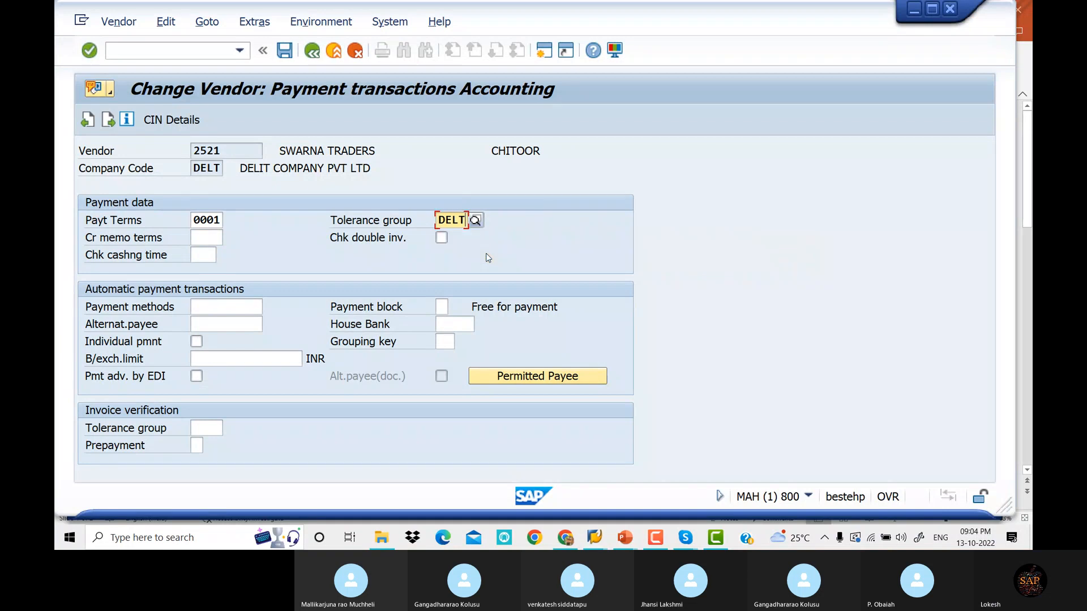
{"action": "left_click", "coordinate": [284, 52]}
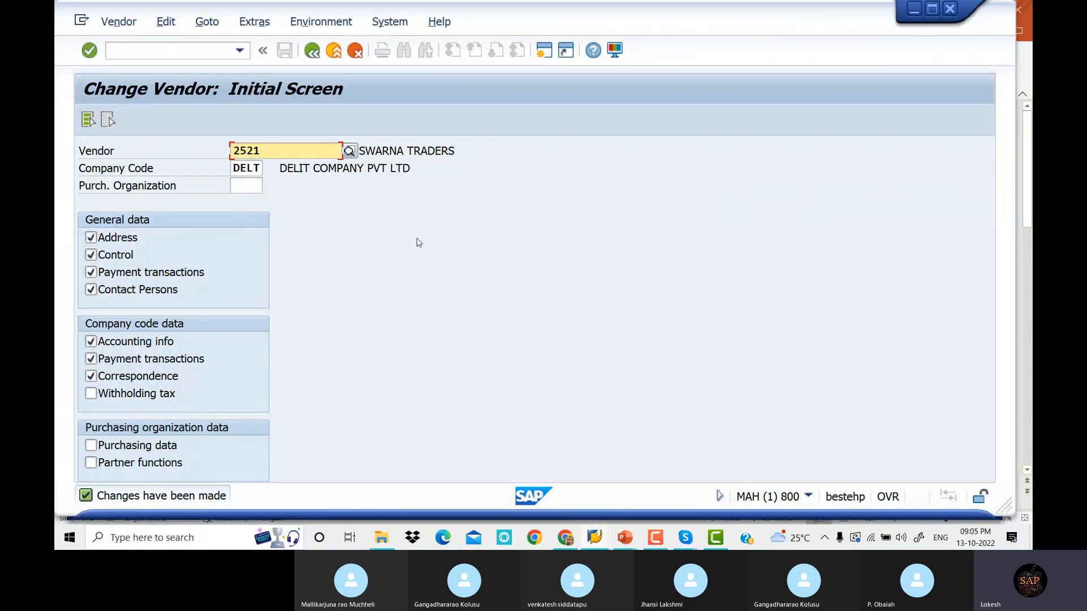
{"action": "left_click", "coordinate": [186, 57]}
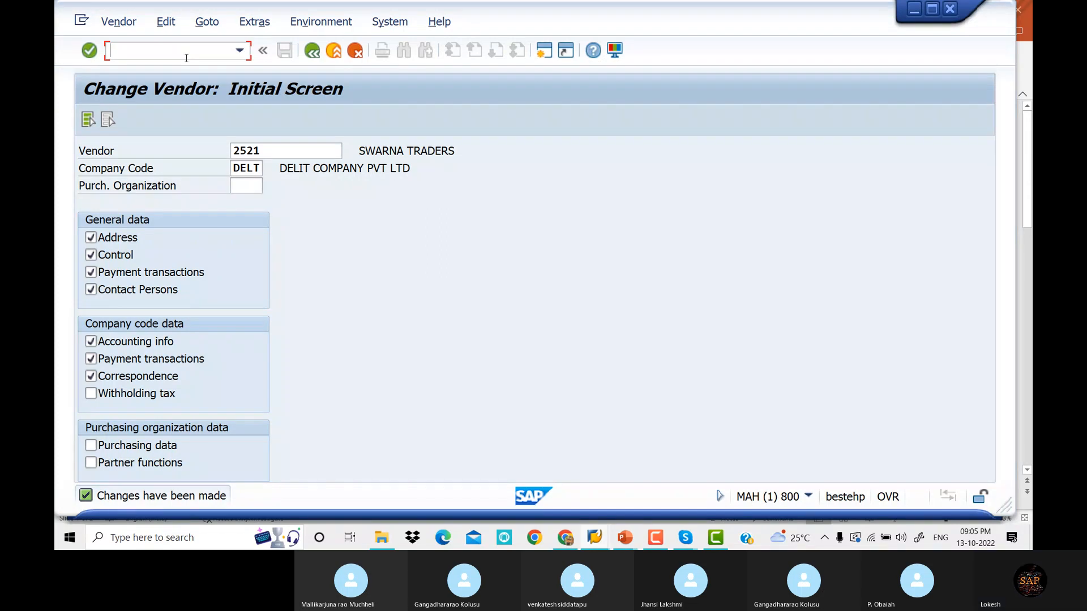
In F-53, enter document date 13.10.2022 and reference 'VENDOR Payment'
{"action": "type", "text": "/NF-53"}
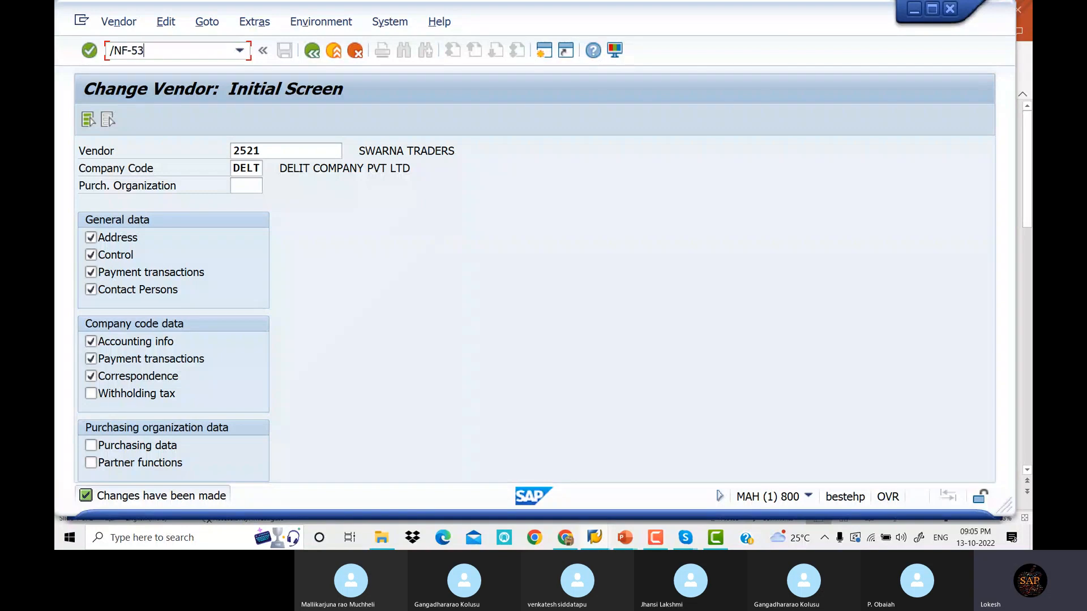
{"action": "key", "text": "Return"}
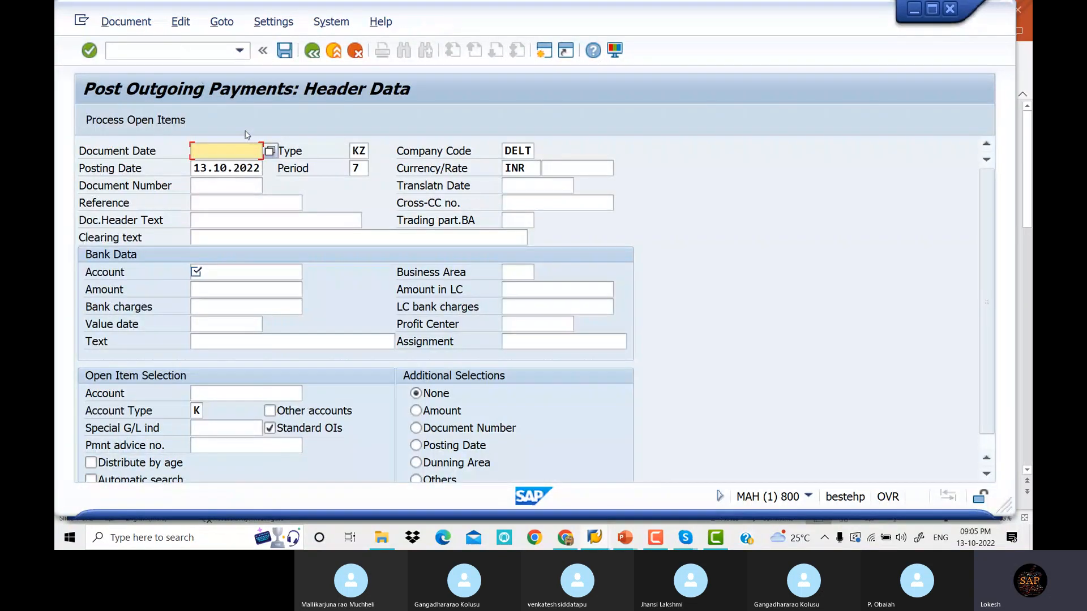
{"action": "key", "text": "Down"}
{"action": "key", "text": "Down"}
{"action": "key", "text": "Return"}
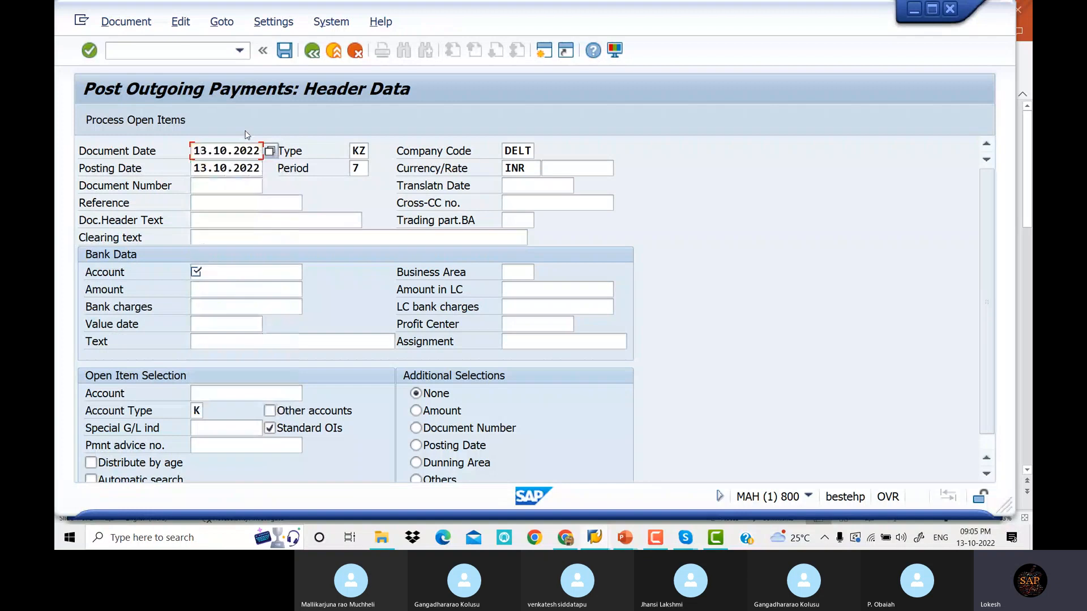
{"action": "key", "text": "Tab"}
{"action": "key", "text": "Tab"}
{"action": "key", "text": "Tab"}
{"action": "key", "text": "Tab"}
{"action": "key", "text": "Tab"}
{"action": "key", "text": "Tab"}
{"action": "key", "text": "Tab"}
{"action": "key", "text": "Tab"}
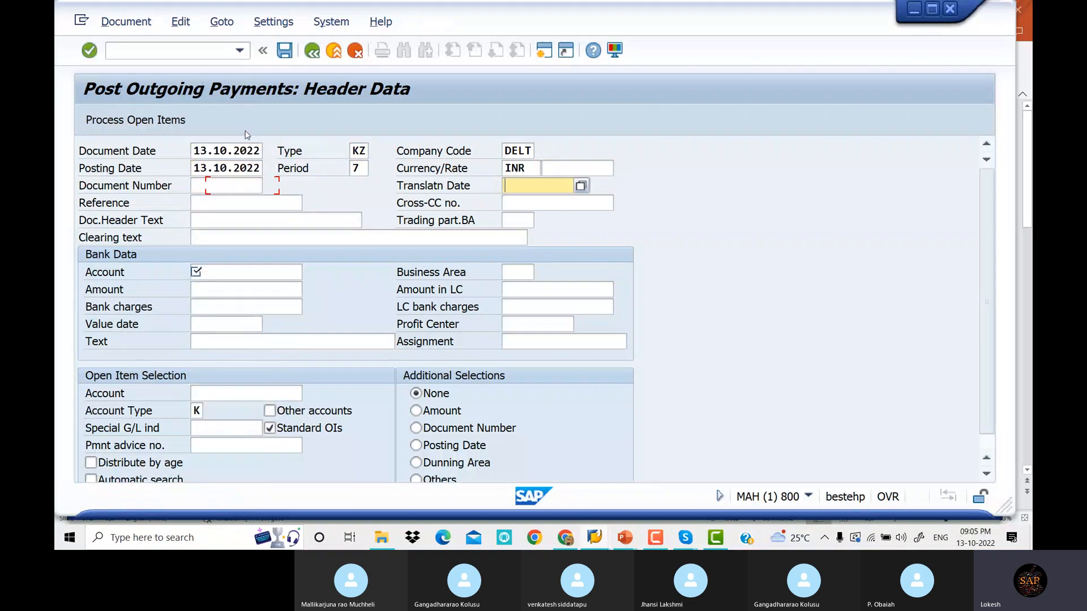
{"action": "key", "text": "Down"}
{"action": "key", "text": "Down"}
{"action": "key", "text": "Return"}
{"action": "key", "text": "Tab"}
{"action": "key", "text": "Tab"}
{"action": "key", "text": "Tab"}
{"action": "key", "text": "Tab"}
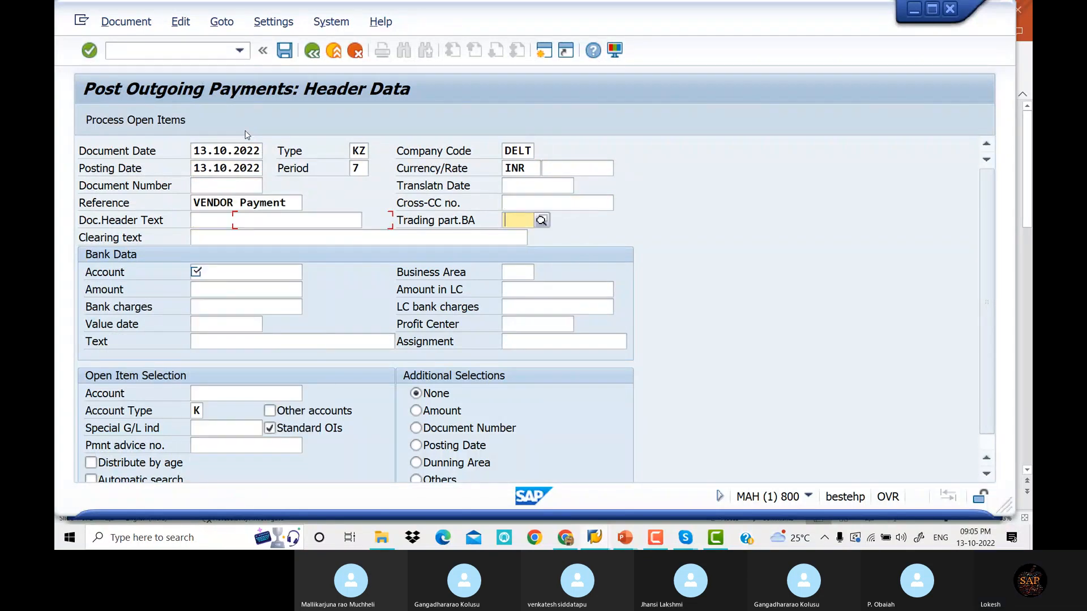
Enter bank account 200003, amount 15000, and vendor 2521 as the open item account
{"action": "key", "text": "Tab"}
{"action": "key", "text": "Down"}
{"action": "key", "text": "Down"}
{"action": "key", "text": "Return"}
{"action": "key", "text": "Tab"}
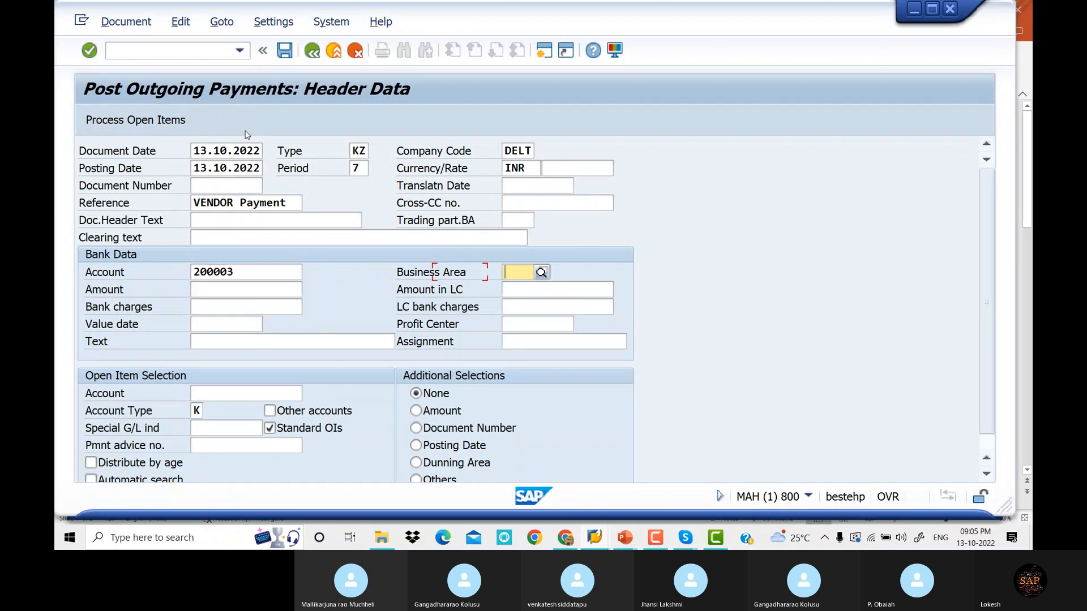
{"action": "key", "text": "Tab"}
{"action": "key", "text": "Down"}
{"action": "key", "text": "Down"}
{"action": "key", "text": "Return"}
{"action": "key", "text": "Tab"}
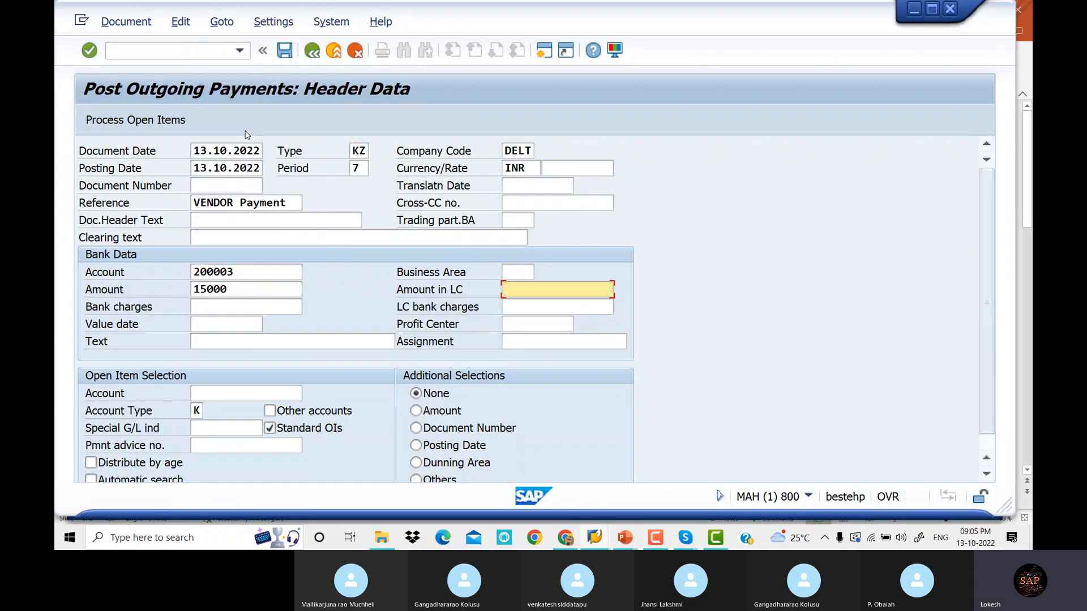
{"action": "key", "text": "Tab"}
{"action": "key", "text": "Tab"}
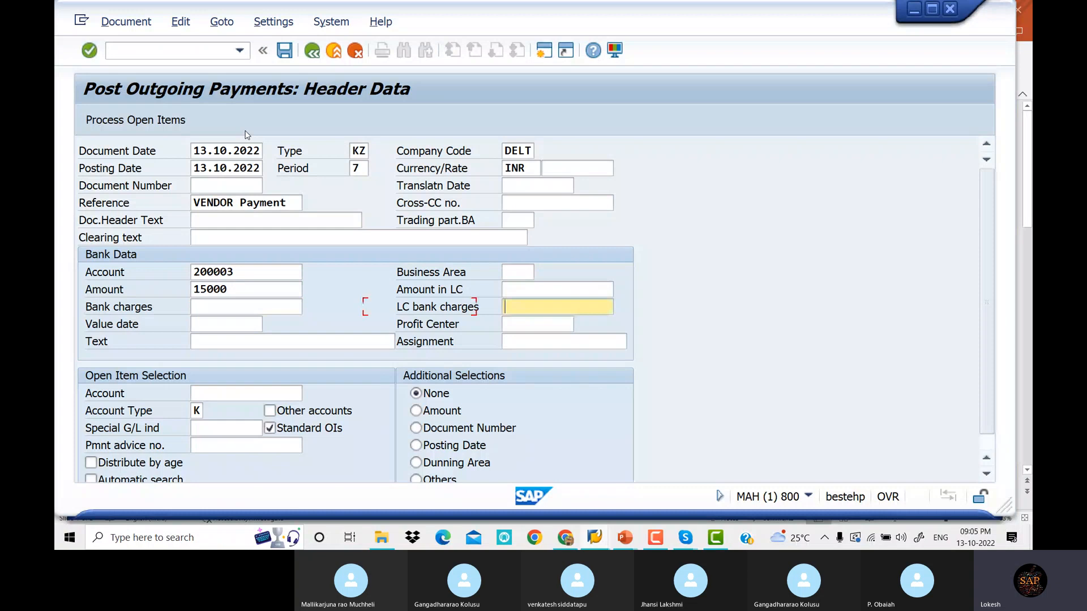
{"action": "key", "text": "Tab"}
{"action": "key", "text": "Tab"}
{"action": "key", "text": "Tab"}
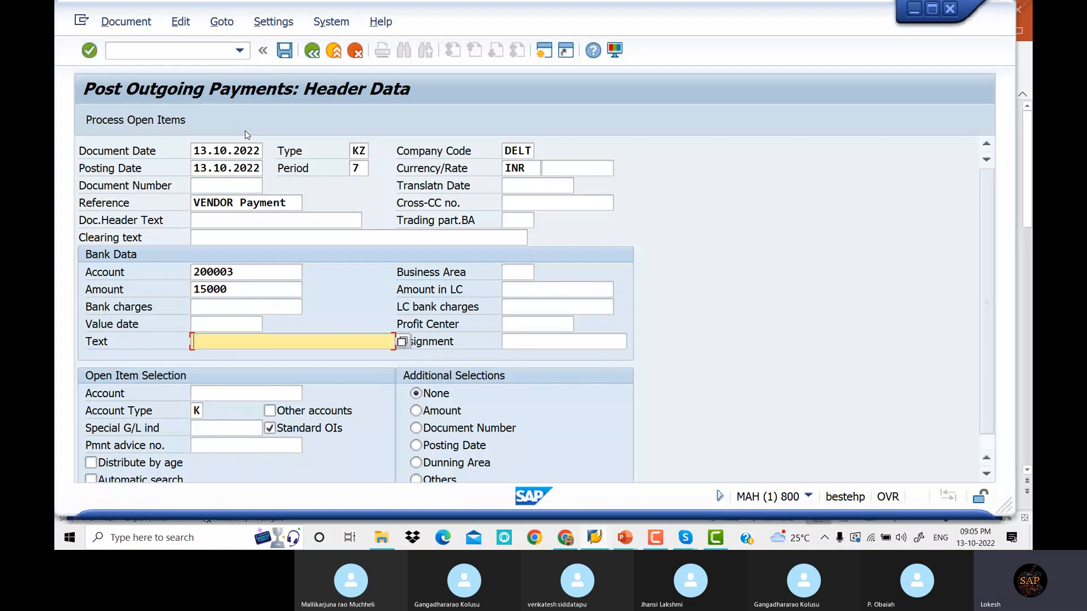
{"action": "key", "text": "Tab"}
{"action": "key", "text": "Tab"}
{"action": "key", "text": "Down"}
{"action": "key", "text": "Down"}
{"action": "key", "text": "Return"}
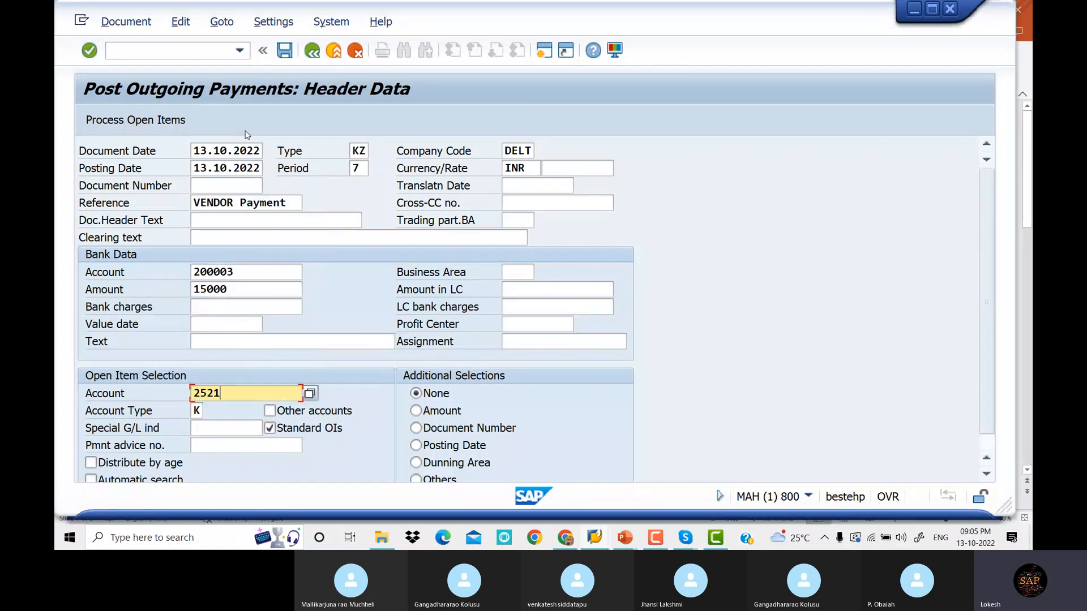
{"action": "key", "text": "Tab"}
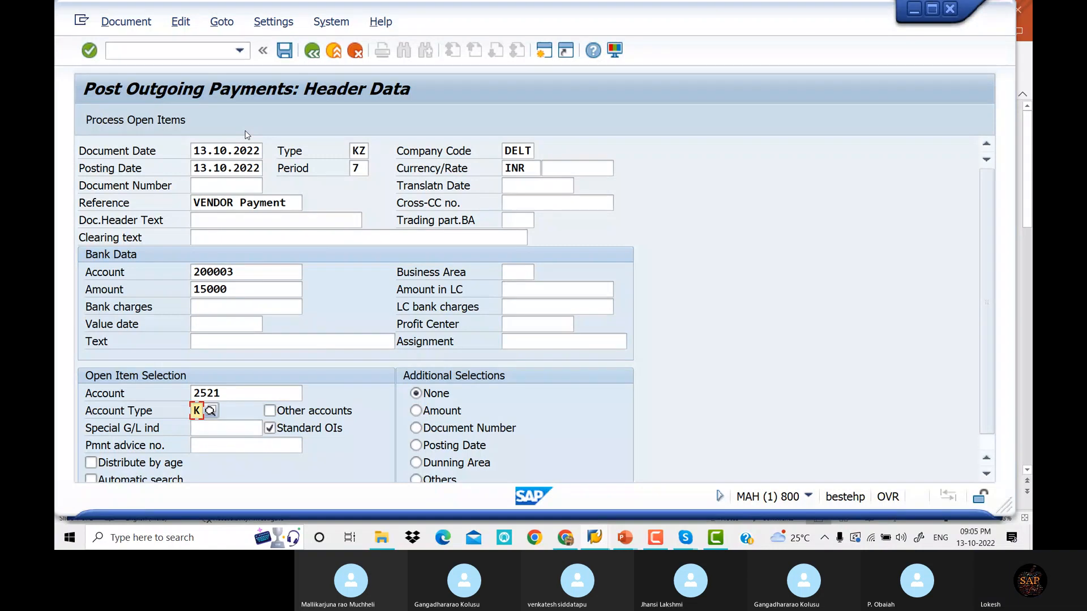
Load vendor 2521's open items and deactivate the 35.000 item 1501, leaving only 1502
{"action": "left_click", "coordinate": [136, 121]}
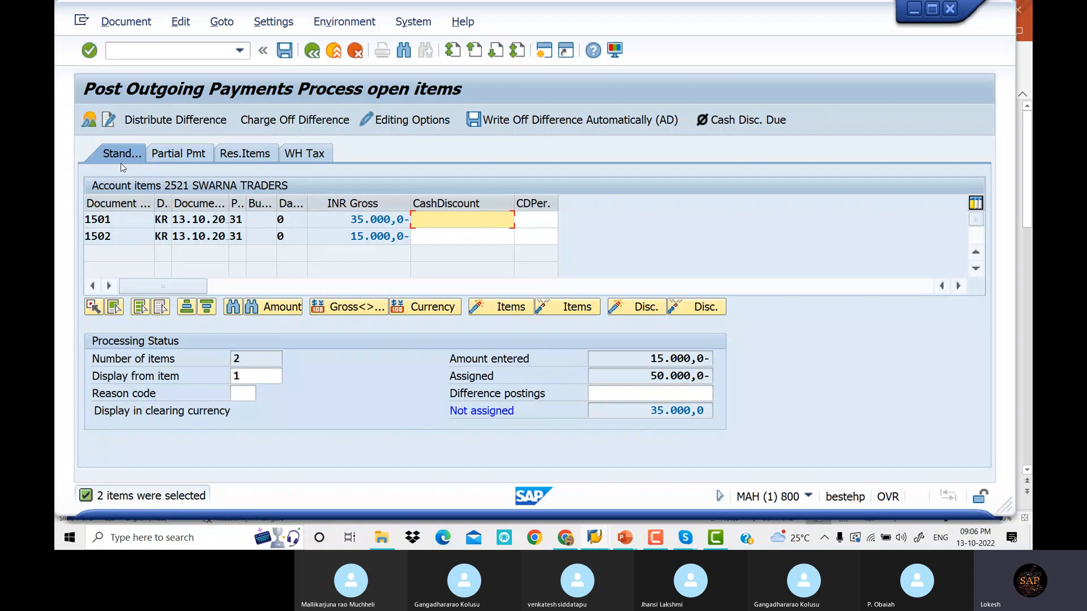
{"action": "left_click", "coordinate": [181, 155]}
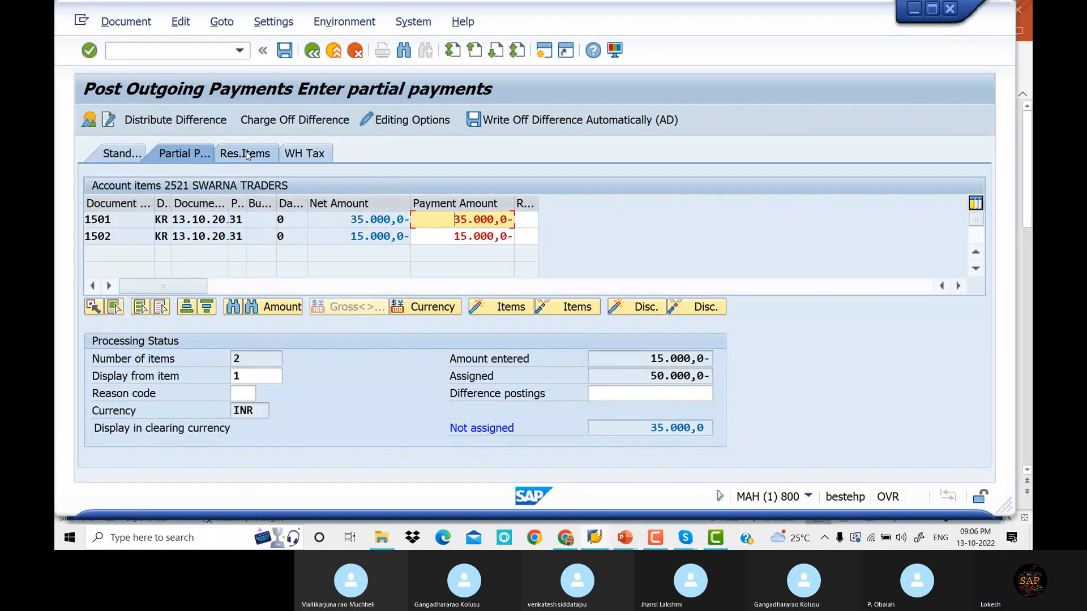
{"action": "left_click", "coordinate": [122, 154]}
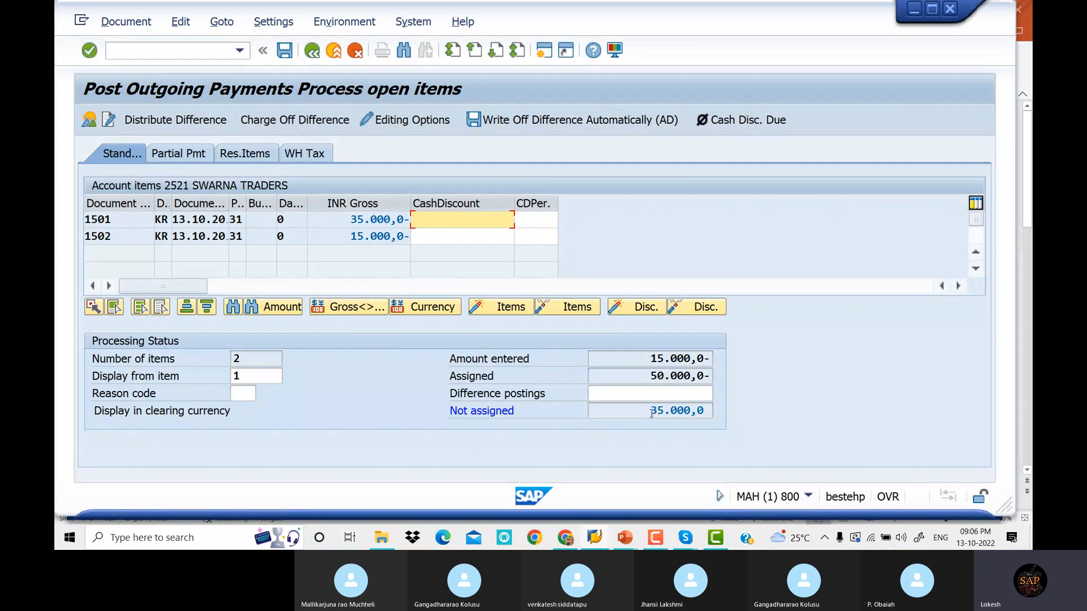
{"action": "double_click", "coordinate": [363, 219]}
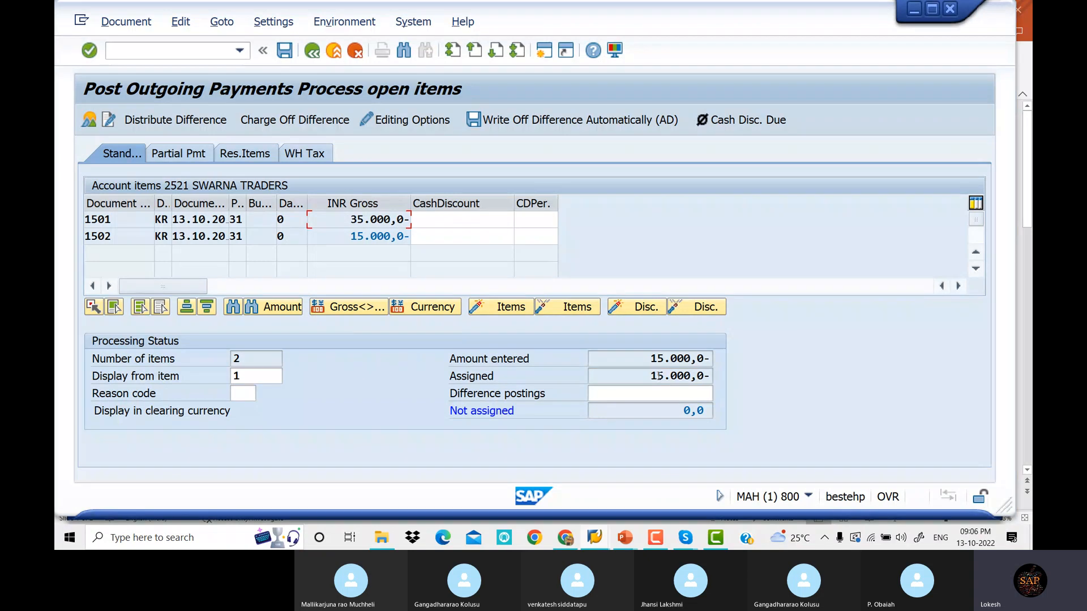
{"action": "double_click", "coordinate": [388, 221]}
{"action": "double_click", "coordinate": [377, 218]}
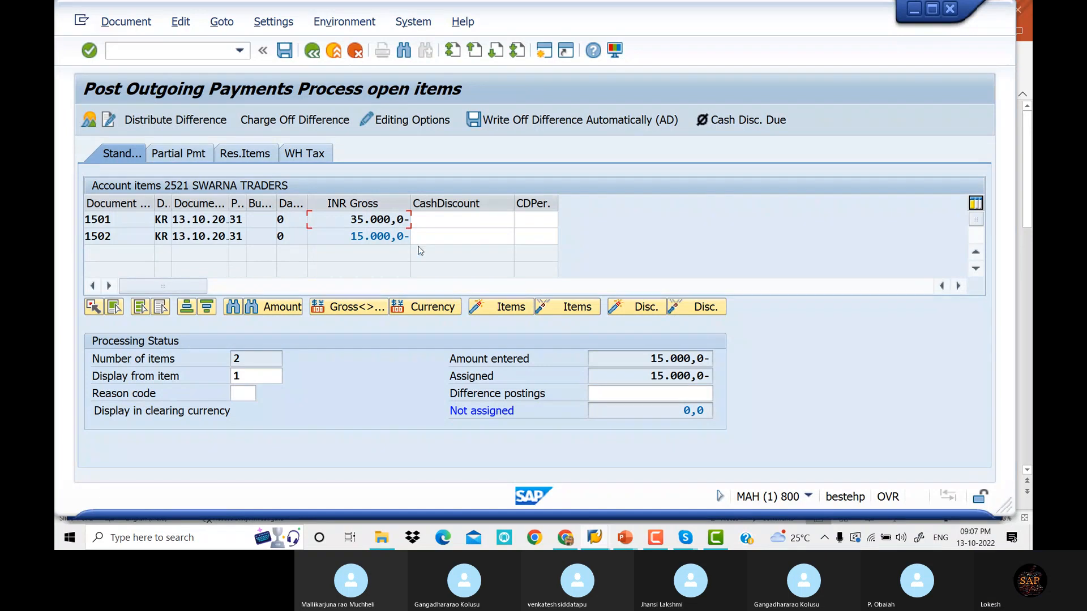
Try posting, read the help for the posting key 25 field-status error, then close it
{"action": "left_click", "coordinate": [285, 51]}
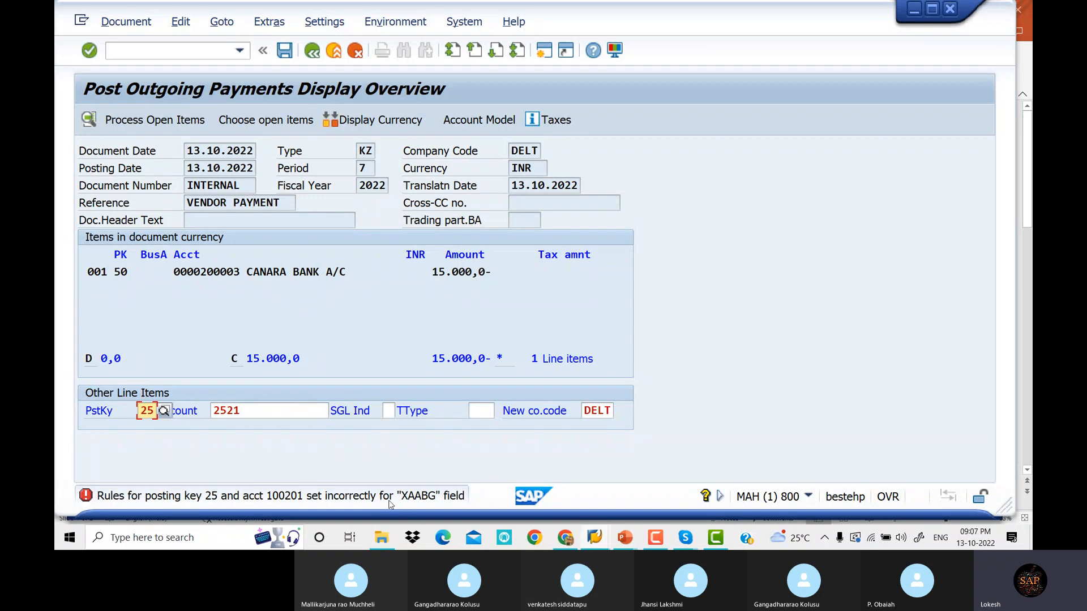
{"action": "double_click", "coordinate": [260, 496]}
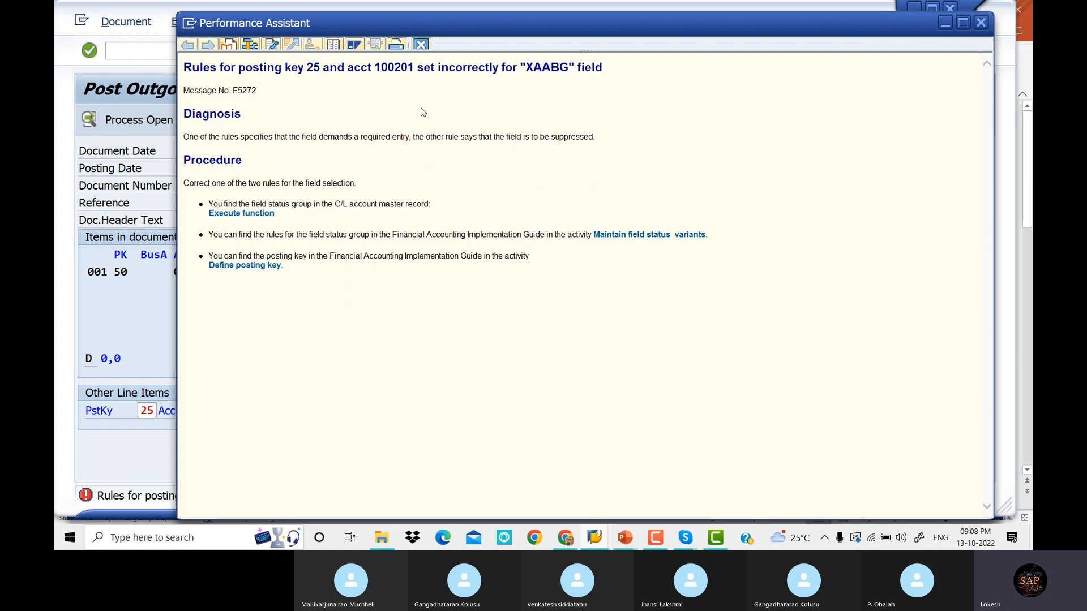
{"action": "left_click_drag", "start_coordinate": [892, 21], "coordinate": [815, 29]}
{"action": "left_click", "coordinate": [865, 31]}
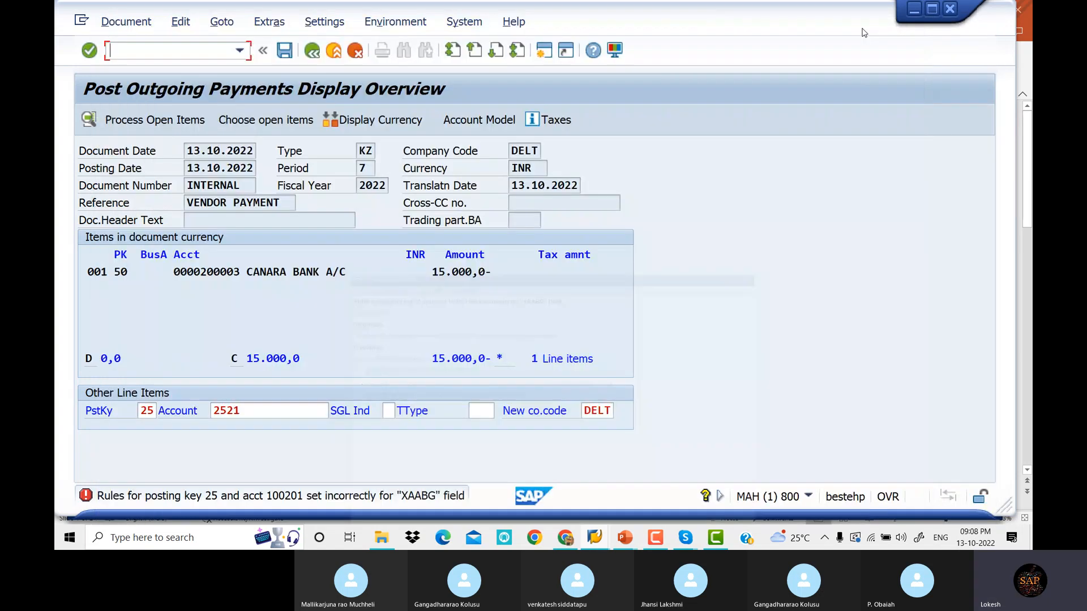
In a new session, open G/L account 100201 via FS00 and its field status group G067
{"action": "left_click", "coordinate": [550, 54]}
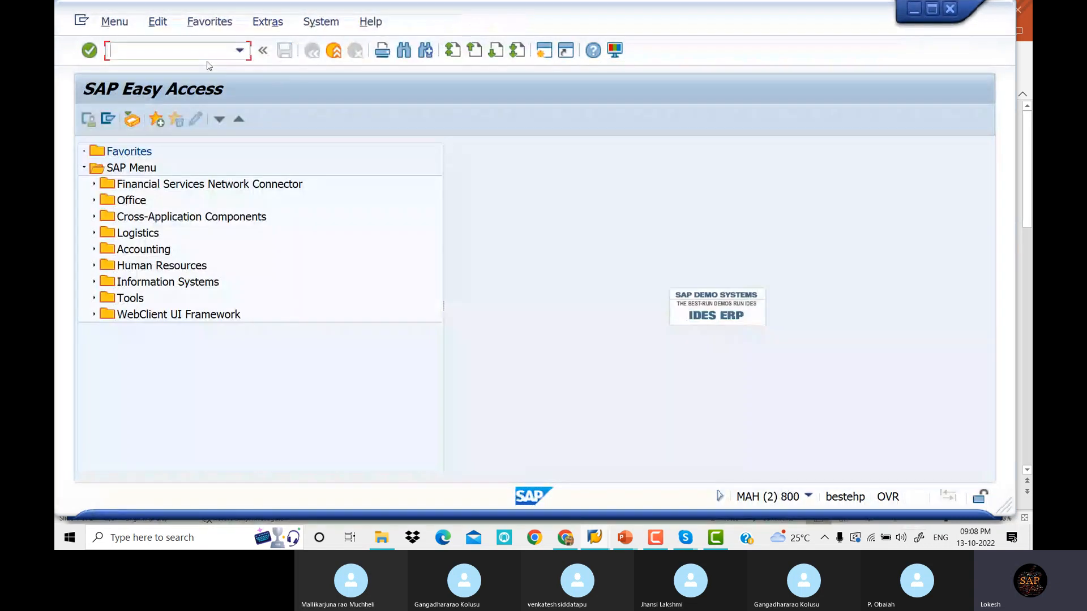
{"action": "type", "text": "FS00"}
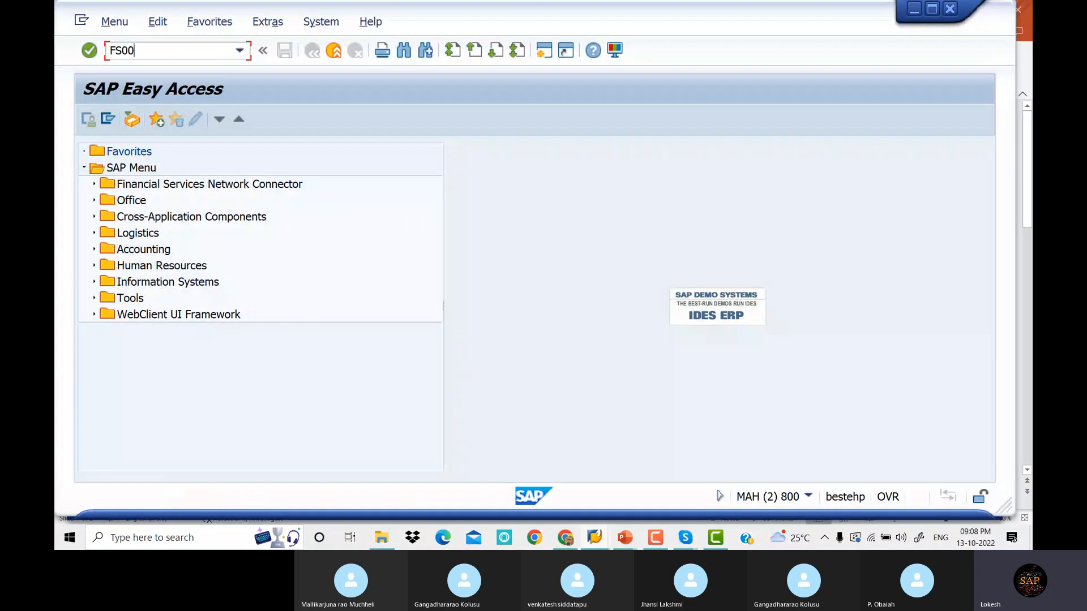
{"action": "key", "text": "Return"}
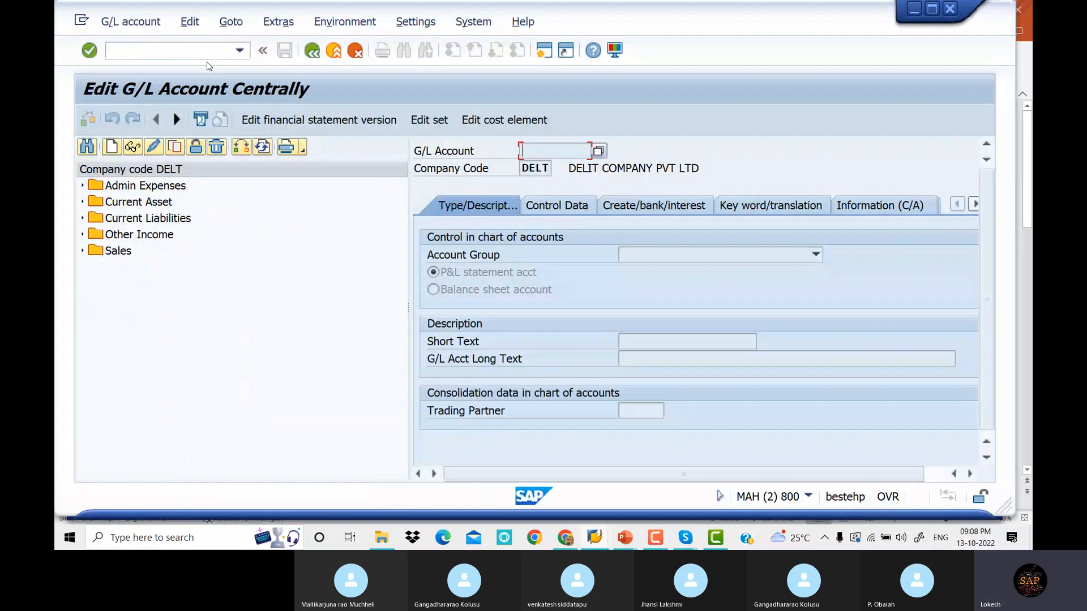
{"action": "left_click", "coordinate": [83, 219]}
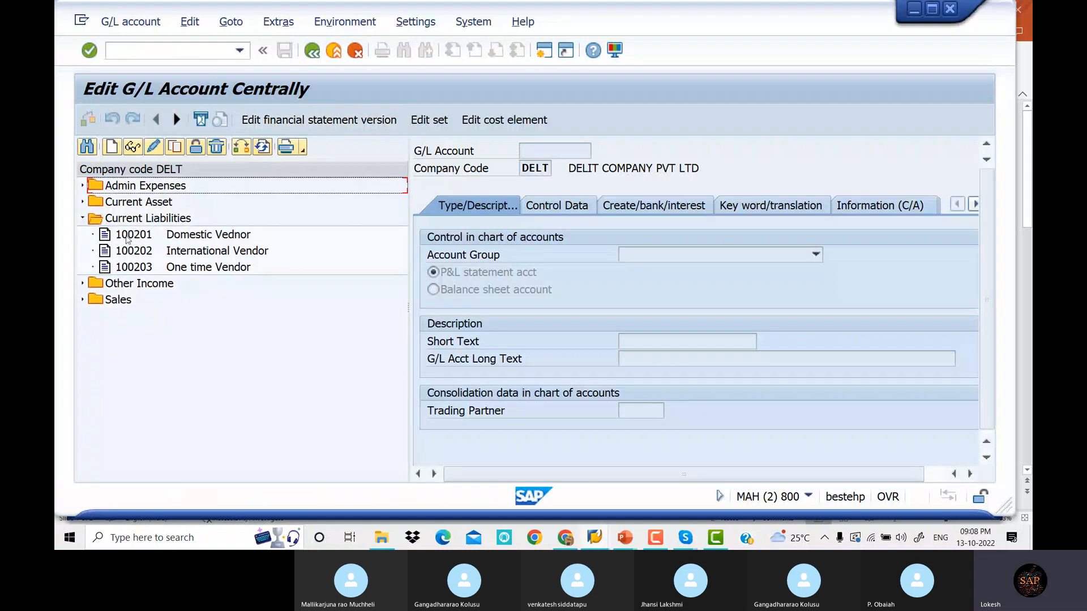
{"action": "left_click", "coordinate": [242, 239]}
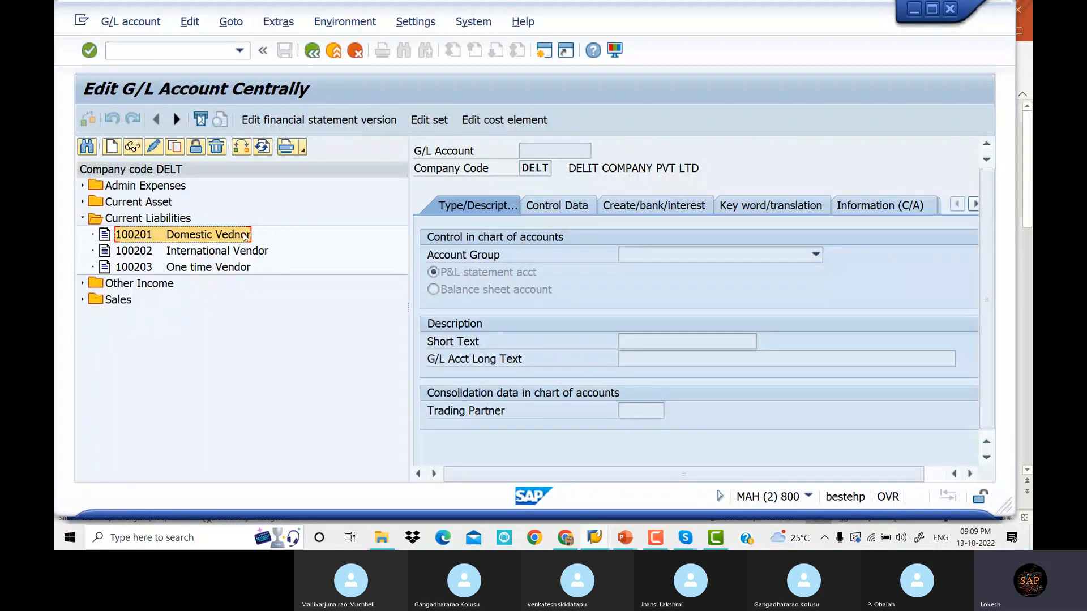
{"action": "double_click", "coordinate": [198, 242]}
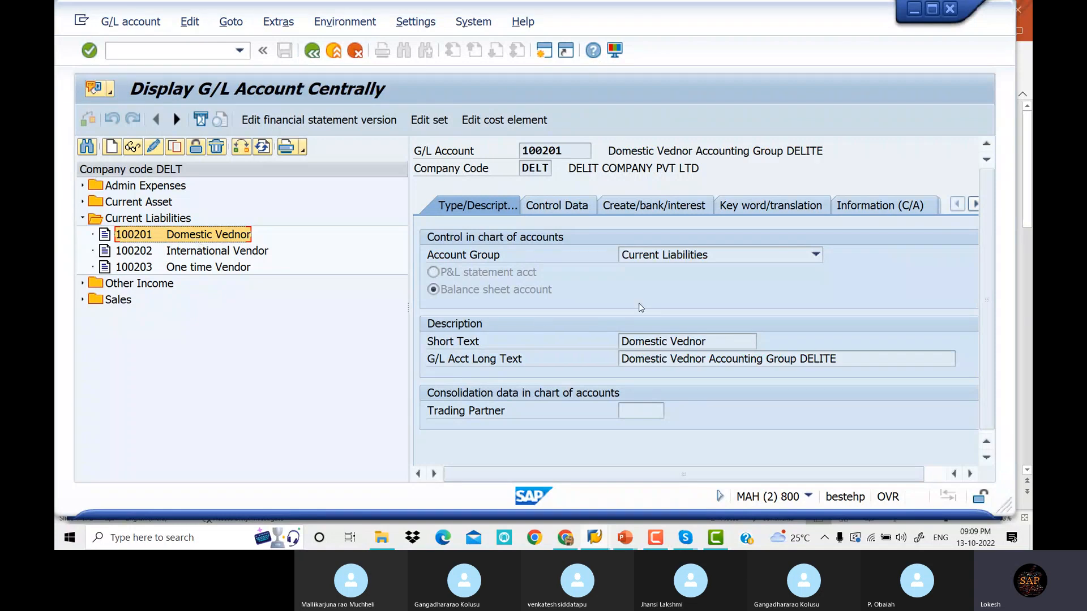
{"action": "left_click", "coordinate": [557, 205]}
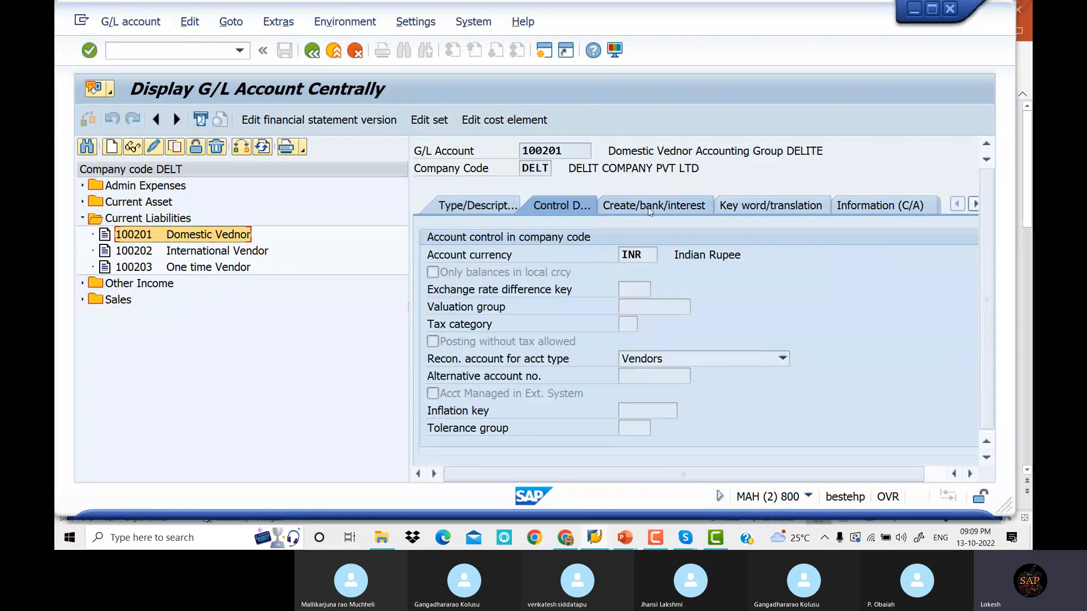
{"action": "left_click", "coordinate": [649, 207]}
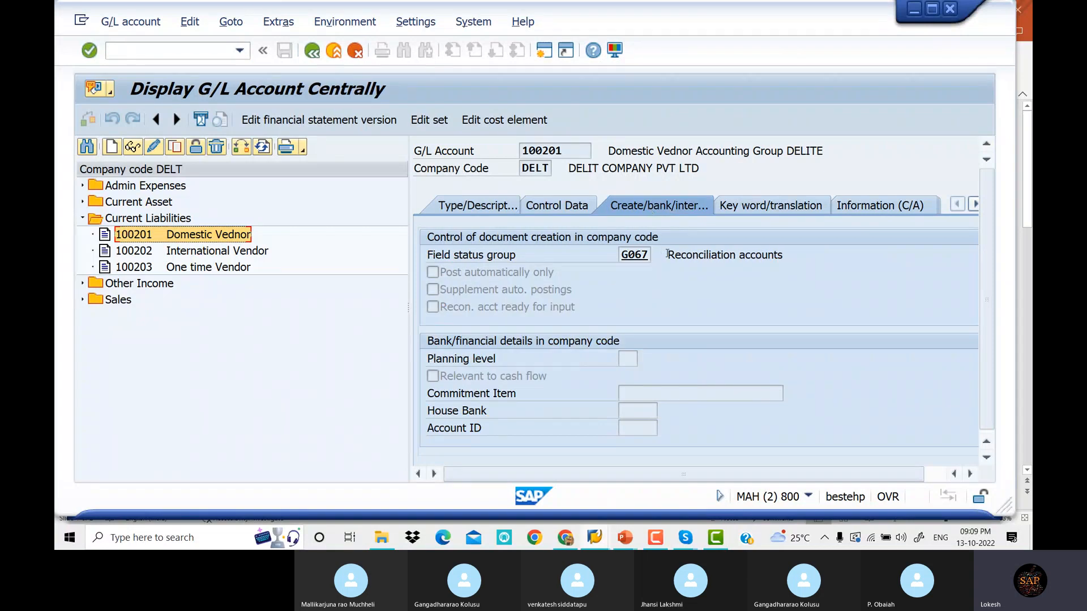
{"action": "double_click", "coordinate": [639, 256]}
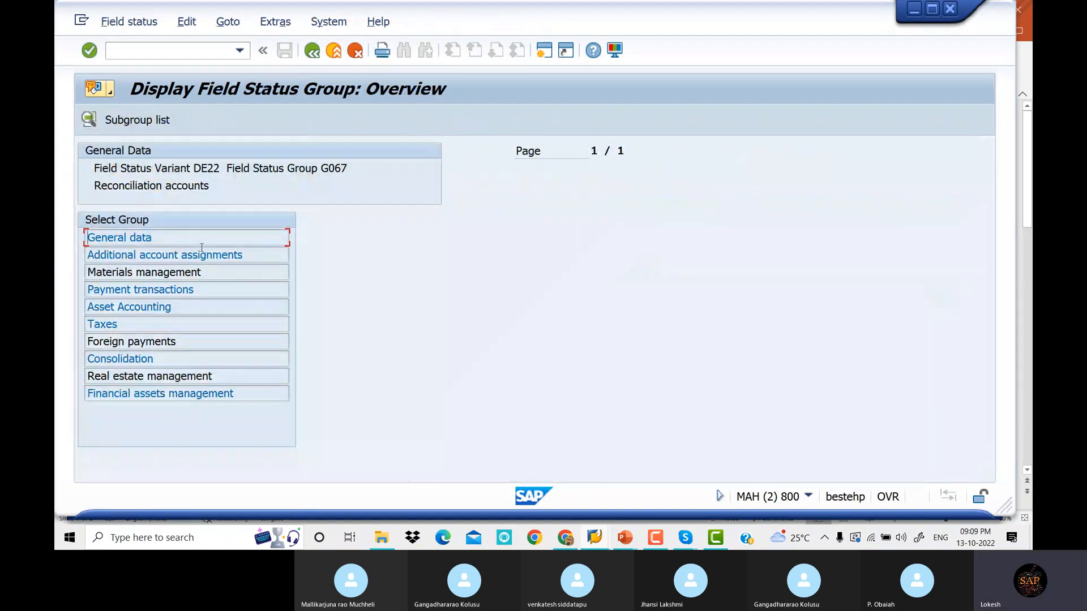
Check G067's Payment transactions rules, then move to Asset Accounting, where Asset retirement is required
{"action": "left_click", "coordinate": [214, 290]}
{"action": "double_click", "coordinate": [214, 290]}
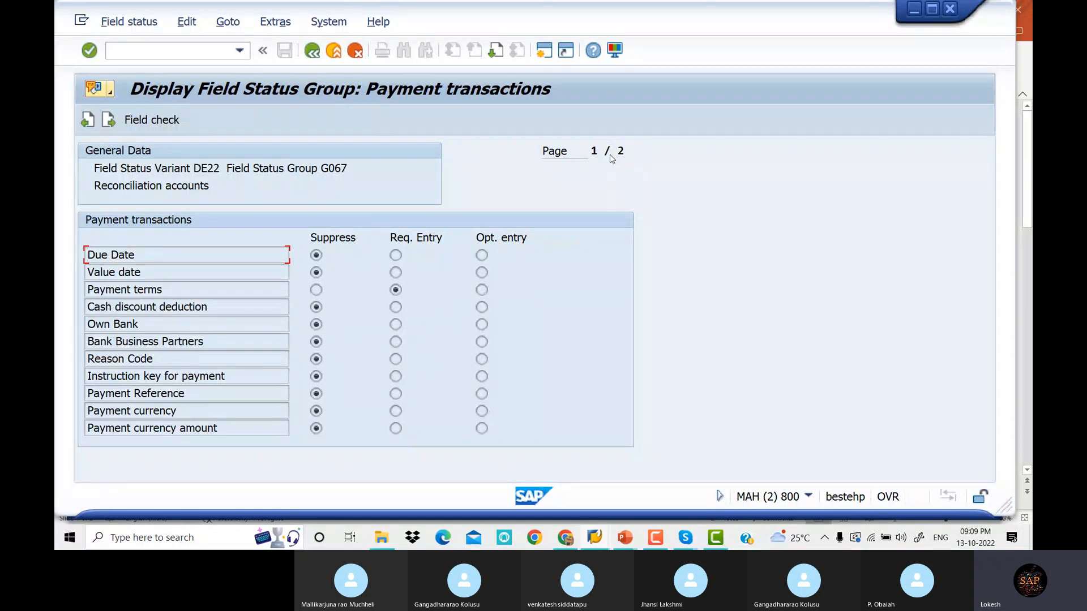
{"action": "left_click", "coordinate": [107, 122]}
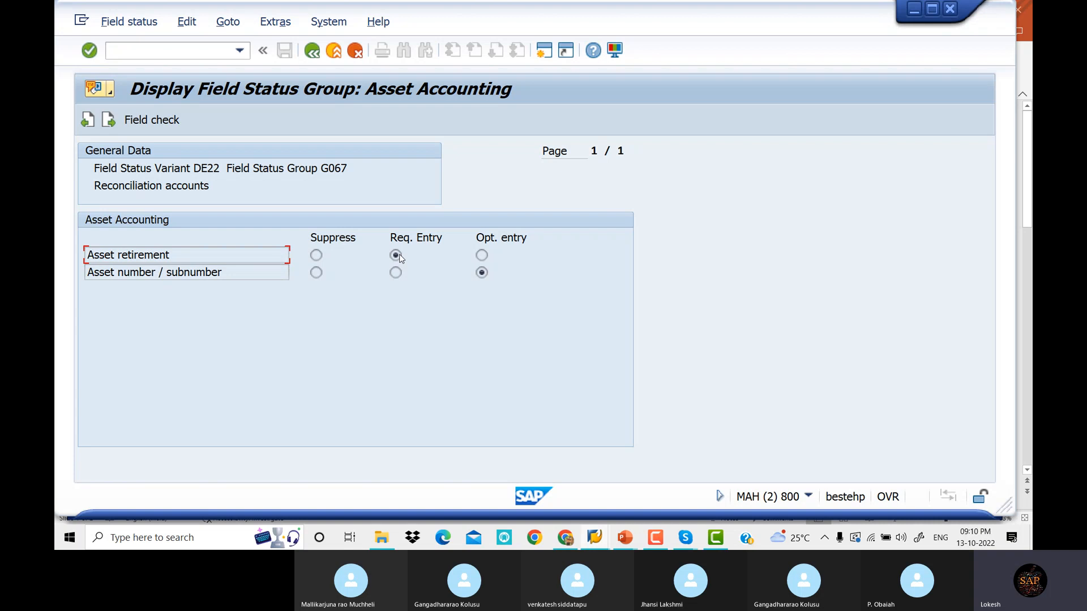
{"action": "left_click", "coordinate": [140, 52]}
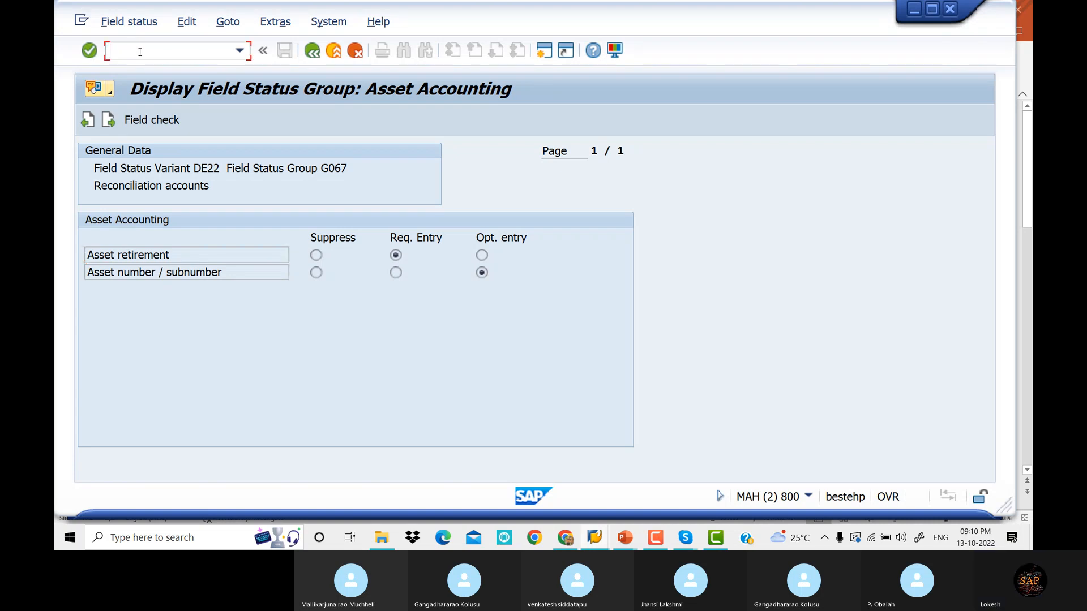
Run OBC4 and position the list on variant DE22 'Field status Variant DELI'
{"action": "type", "text": "/NOBC4"}
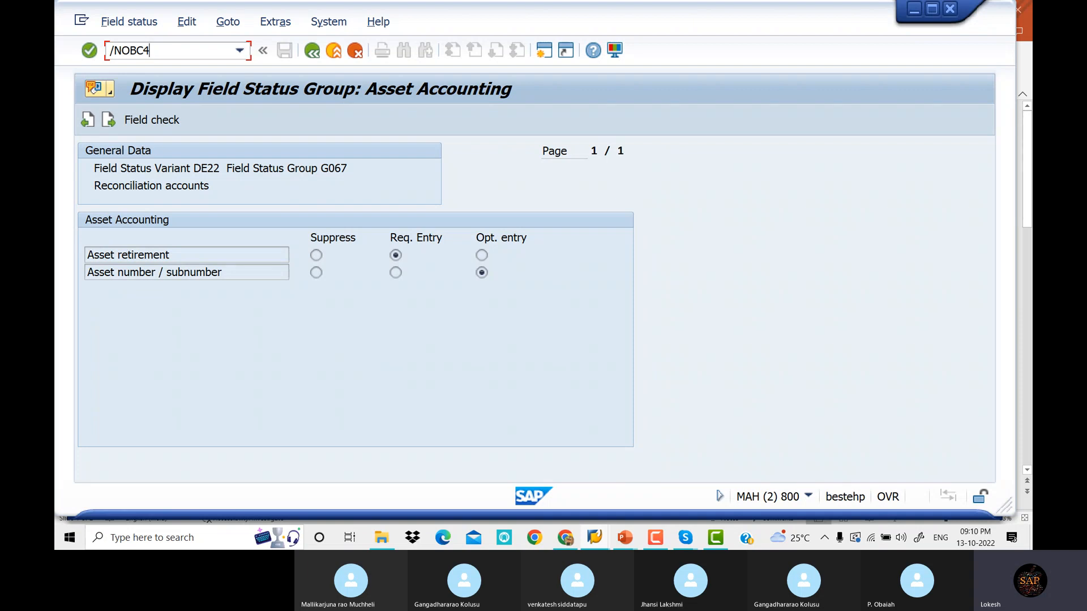
{"action": "key", "text": "Return"}
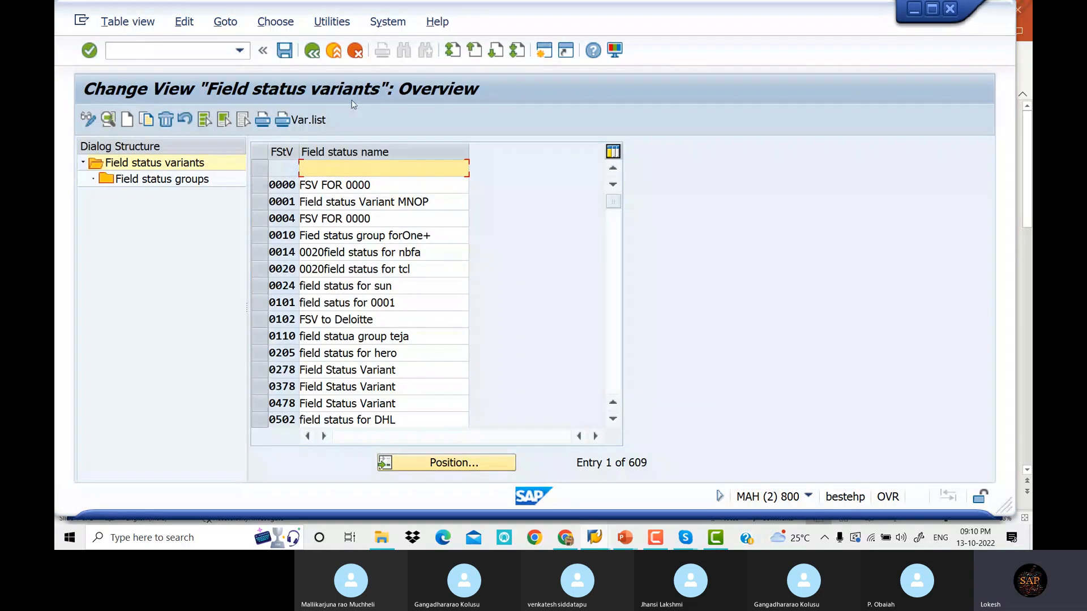
{"action": "left_click", "coordinate": [469, 464]}
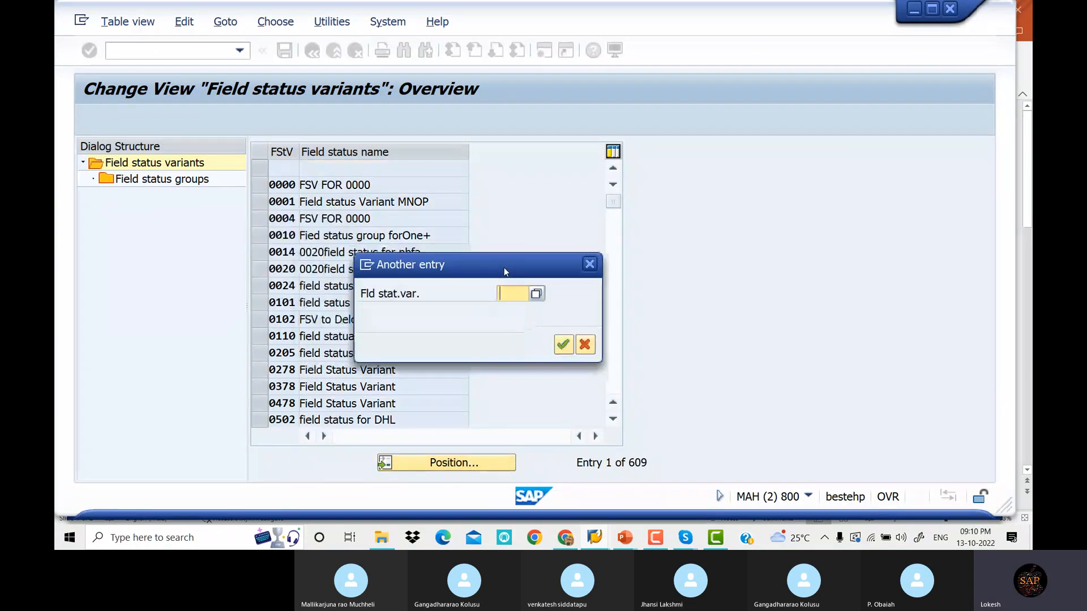
{"action": "type", "text": "DE"}
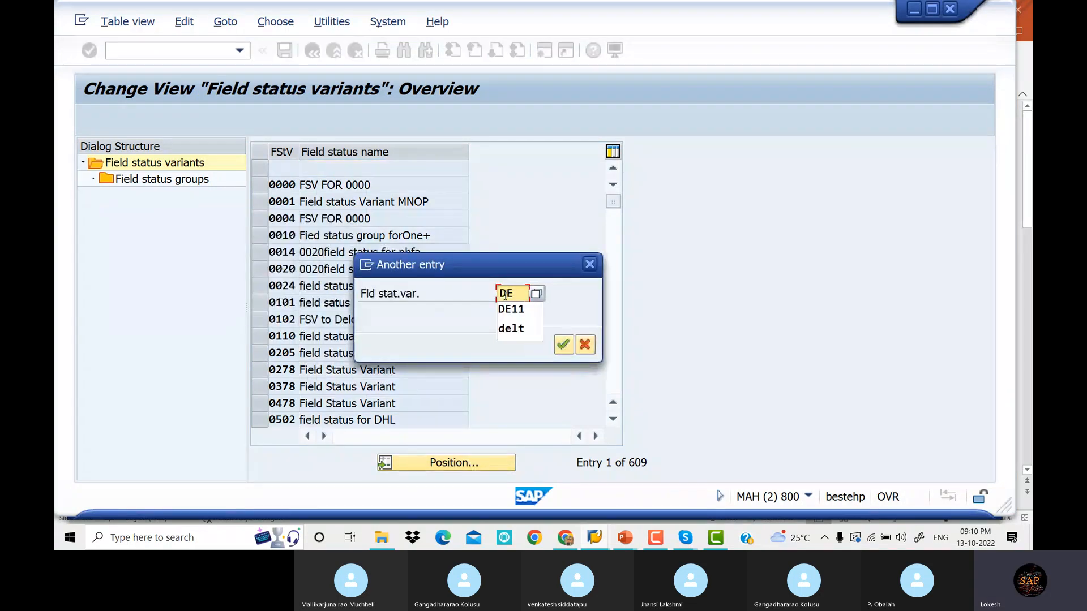
{"action": "type", "text": "22"}
{"action": "key", "text": "Return"}
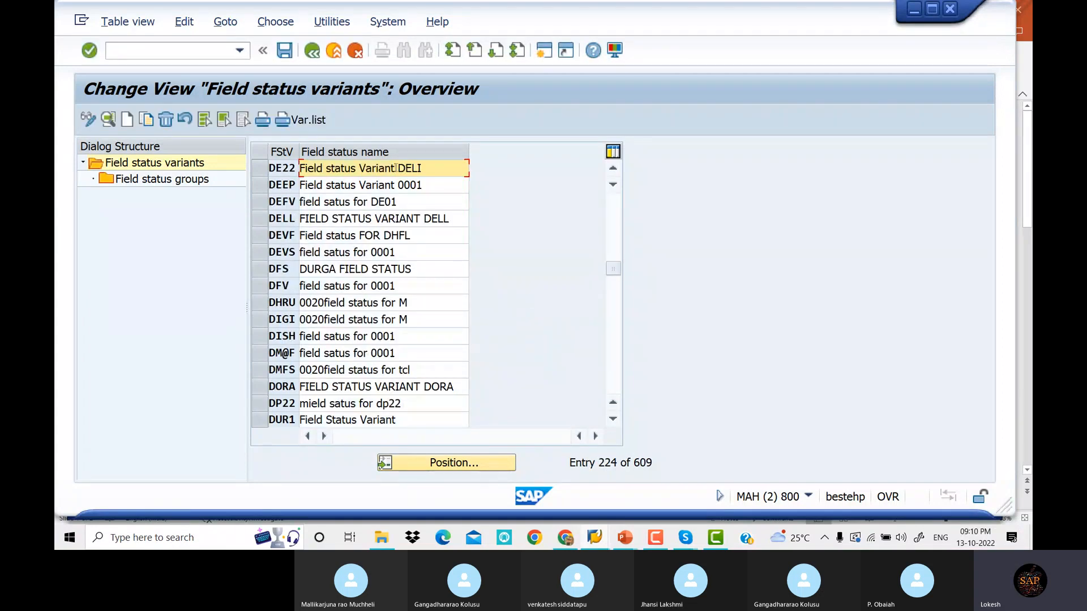
{"action": "left_click", "coordinate": [263, 172]}
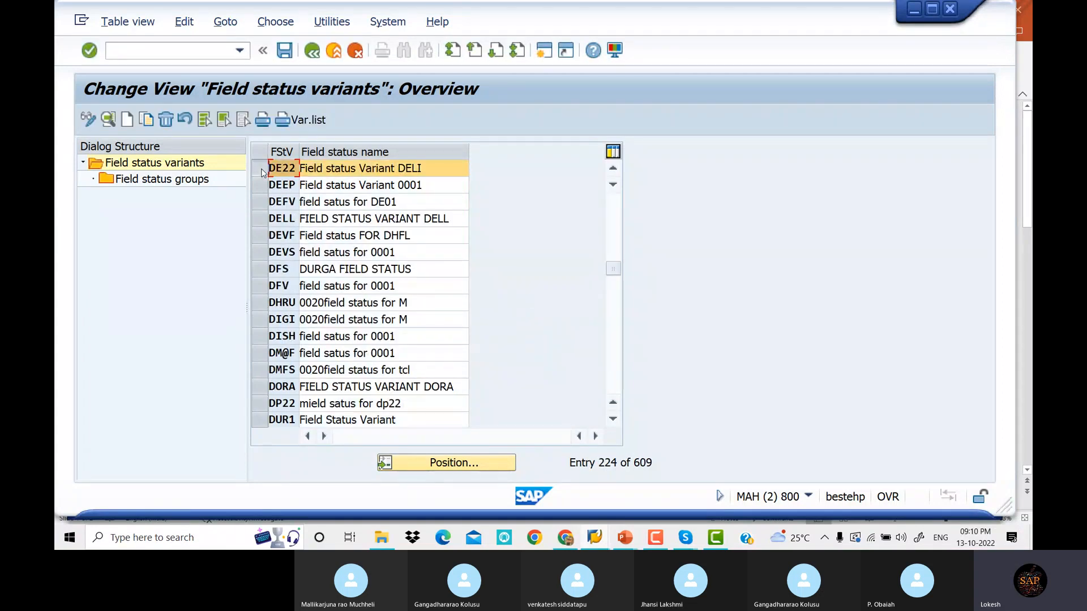
Set Asset retirement to Suppress in G067's Asset Accounting rules under DE22 and save
{"action": "double_click", "coordinate": [168, 181]}
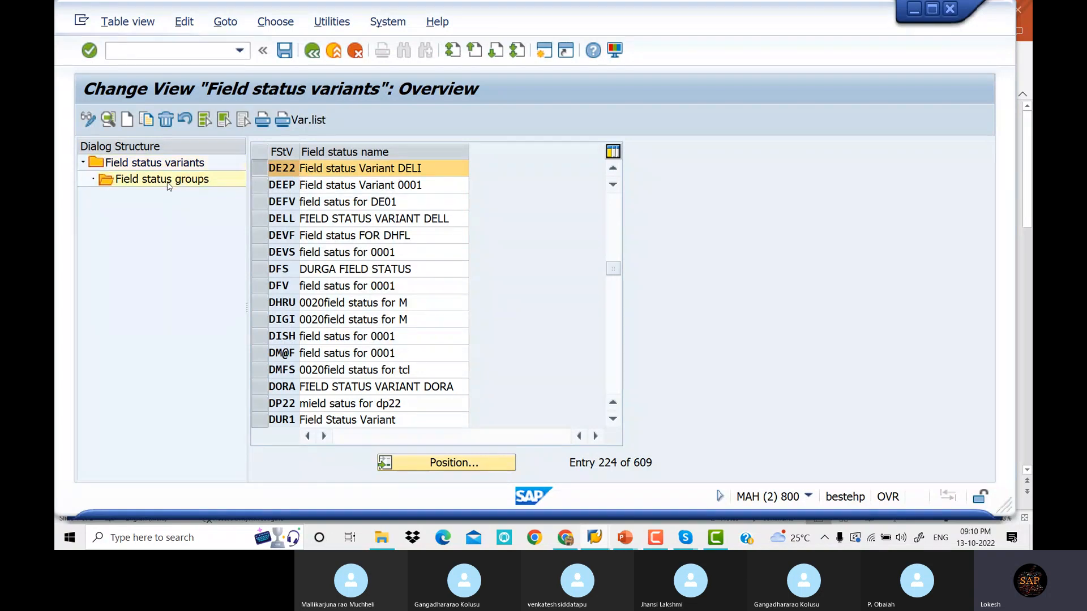
{"action": "scroll", "coordinate": [558, 343], "scroll_direction": "down", "scroll_amount": 4}
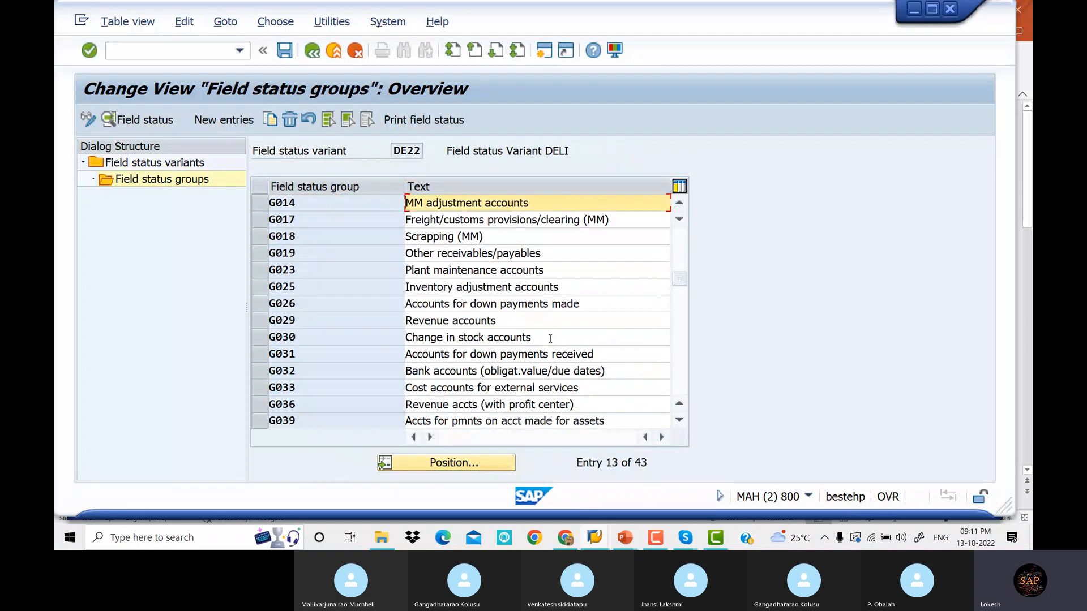
{"action": "scroll", "coordinate": [550, 336], "scroll_direction": "down", "scroll_amount": 4}
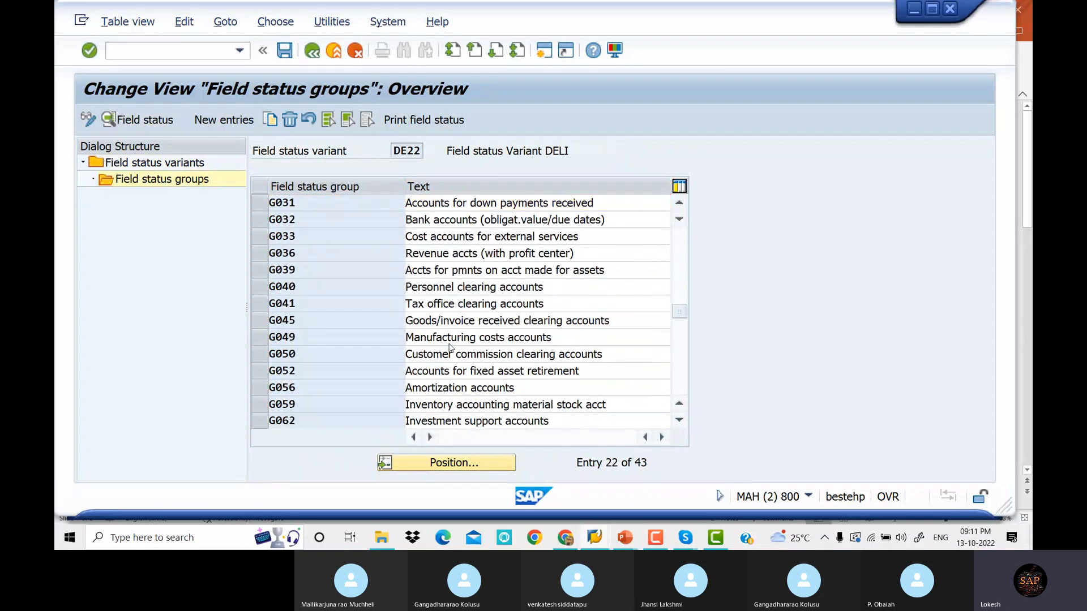
{"action": "scroll", "coordinate": [450, 348], "scroll_direction": "down", "scroll_amount": 2}
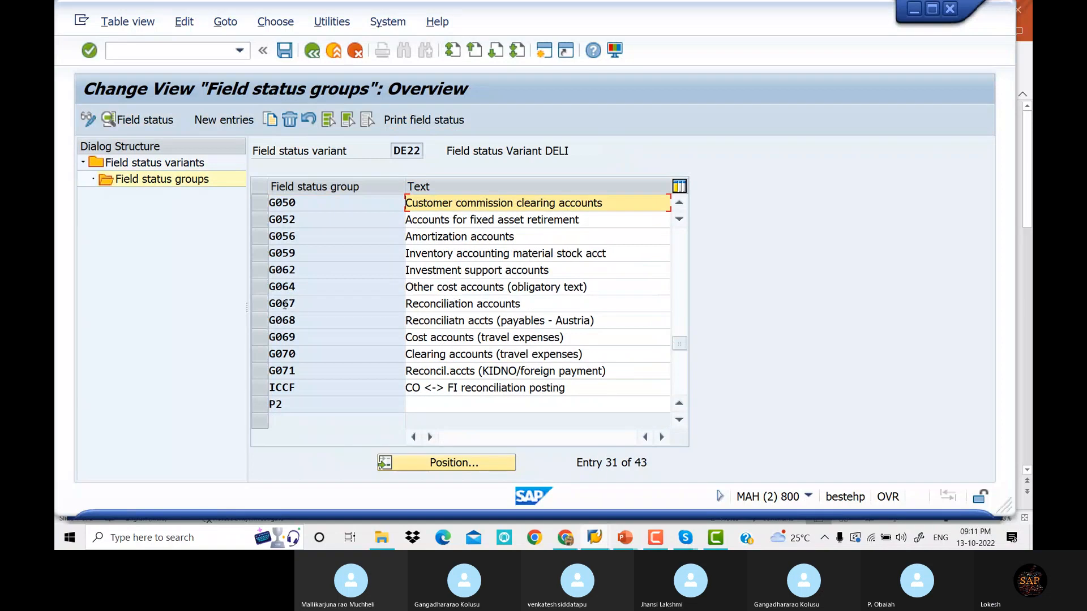
{"action": "double_click", "coordinate": [532, 303]}
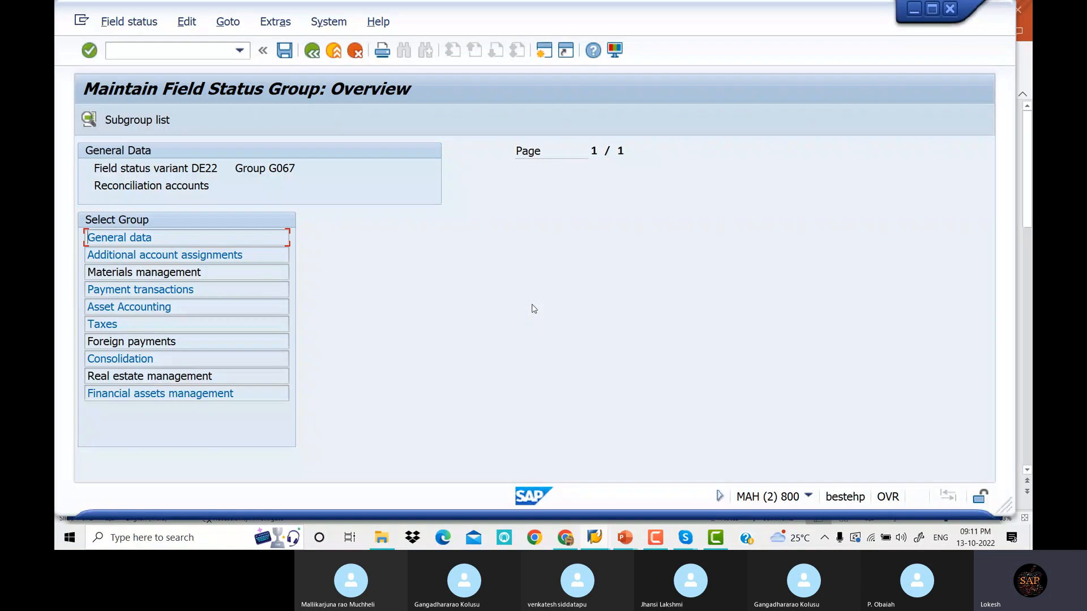
{"action": "double_click", "coordinate": [230, 292]}
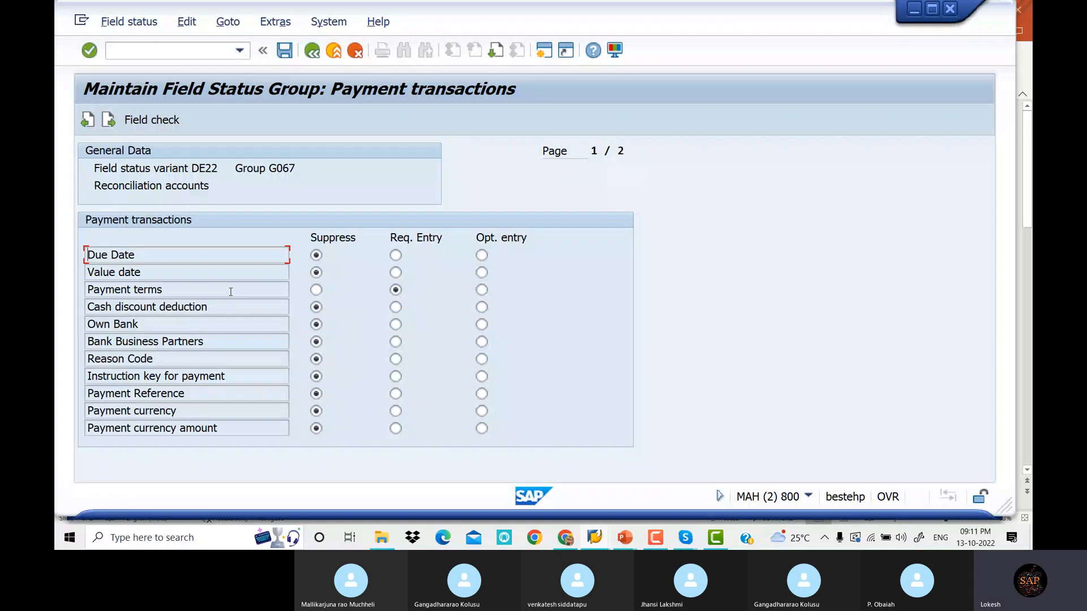
{"action": "left_click", "coordinate": [108, 120]}
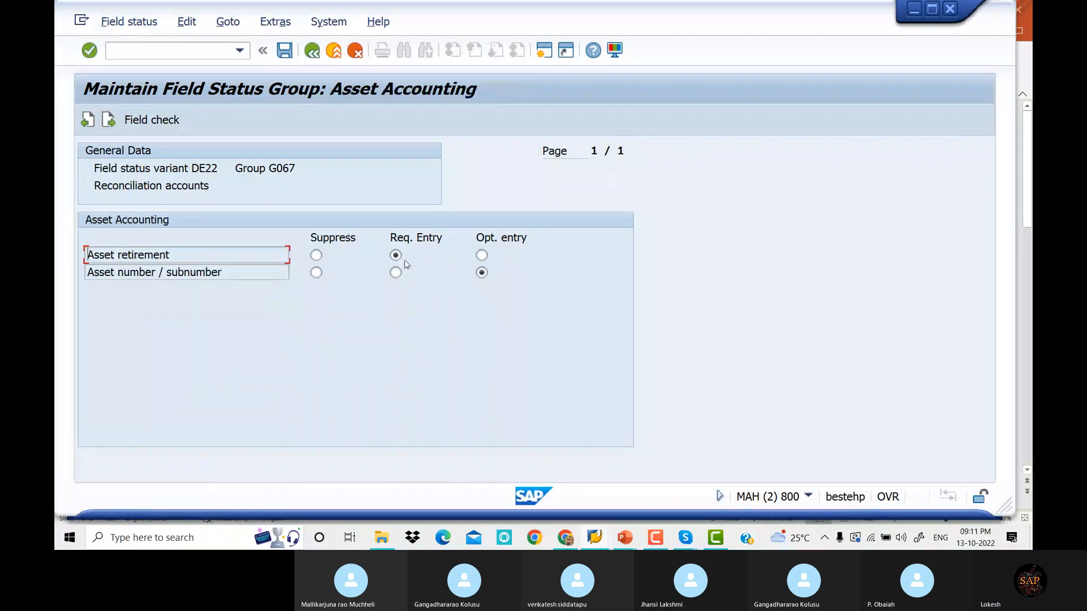
{"action": "left_click", "coordinate": [316, 255]}
{"action": "left_click", "coordinate": [285, 51]}
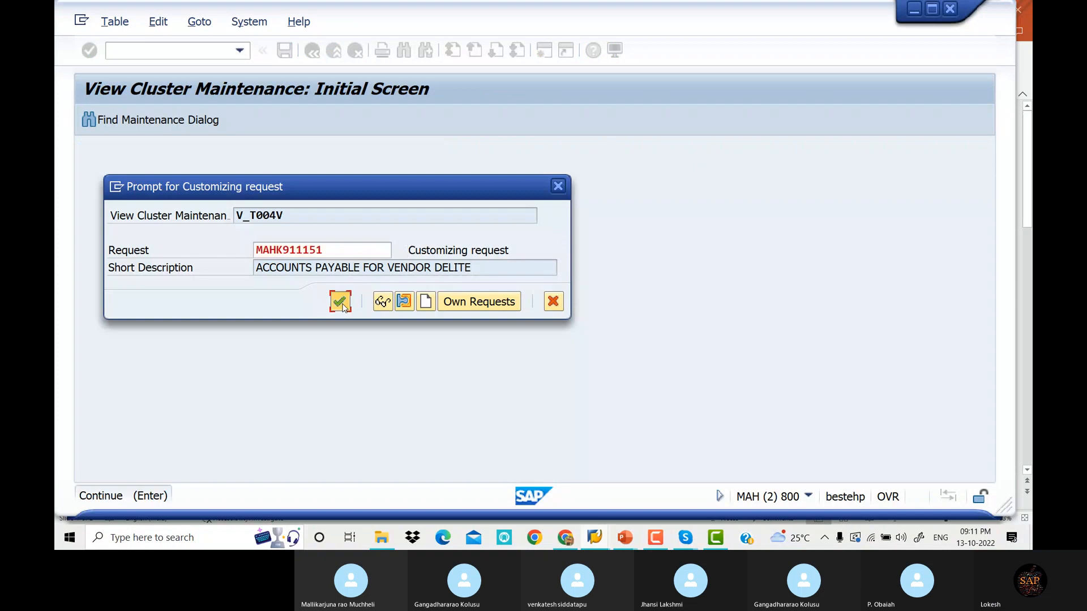
{"action": "left_click", "coordinate": [339, 302]}
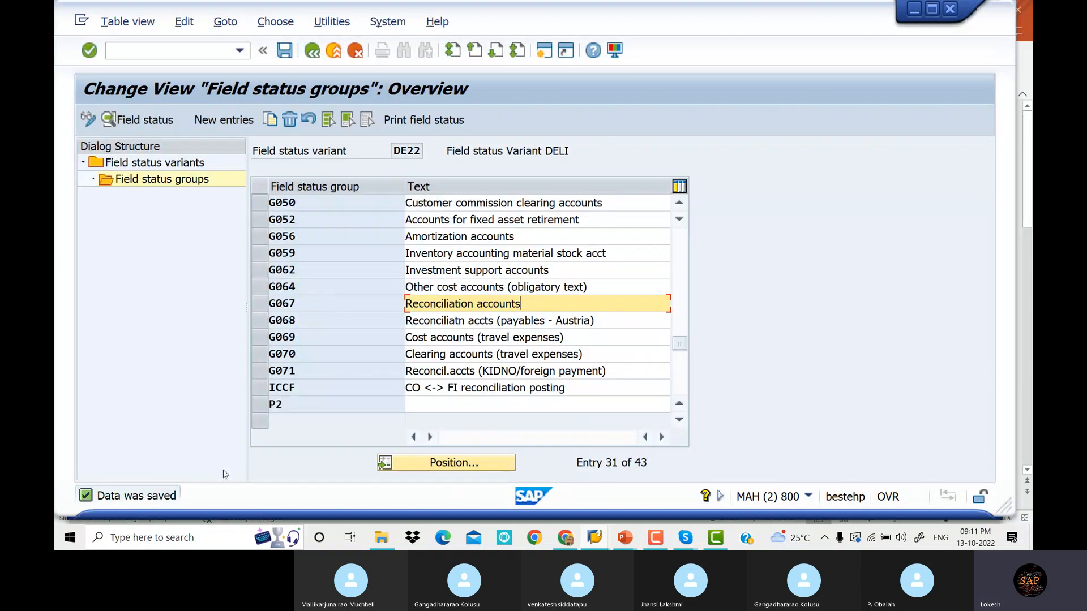
{"action": "left_click", "coordinate": [179, 51]}
Rerun F-53 with document date 13.10.2022 and reference 'VENDOR Payment'
{"action": "type", "text": "/N"}
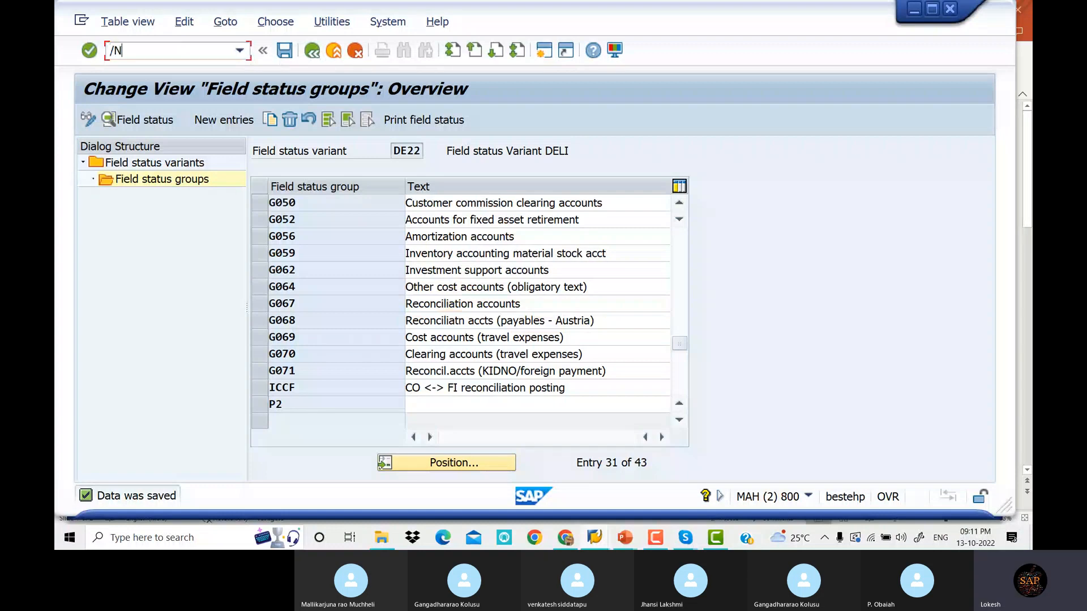
{"action": "type", "text": "F-53"}
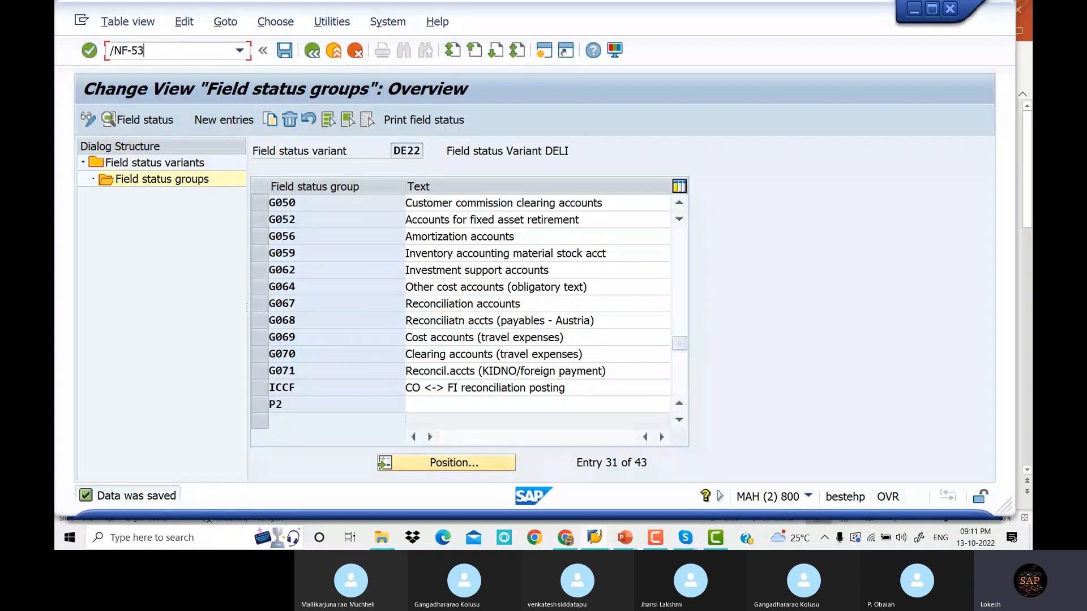
{"action": "key", "text": "Return"}
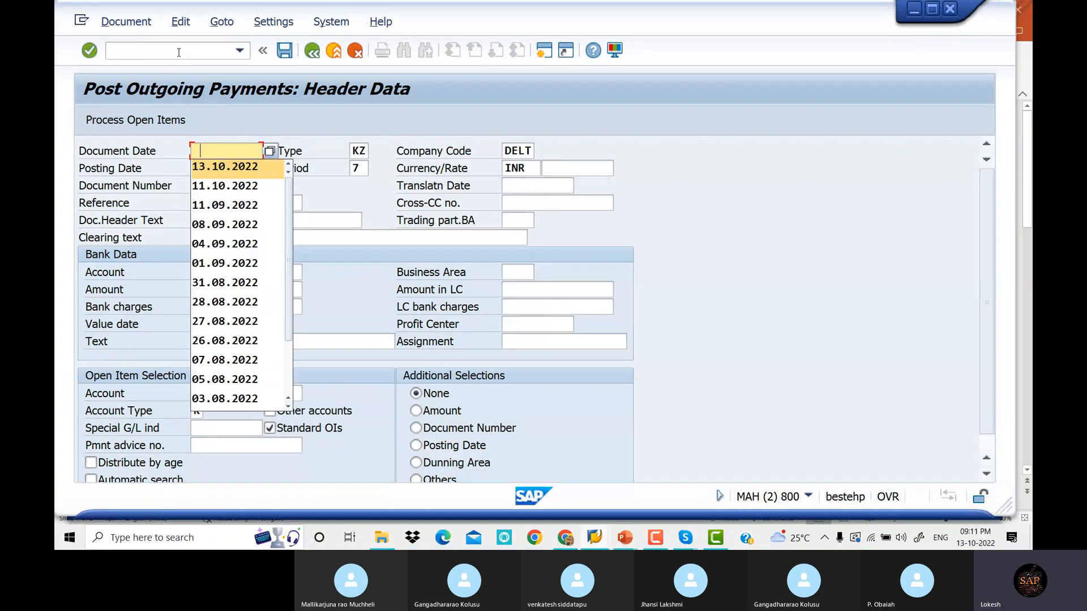
{"action": "key", "text": "Tab"}
{"action": "key", "text": "Tab"}
{"action": "key", "text": "Tab"}
{"action": "key", "text": "Tab"}
{"action": "key", "text": "Tab"}
{"action": "key", "text": "Tab"}
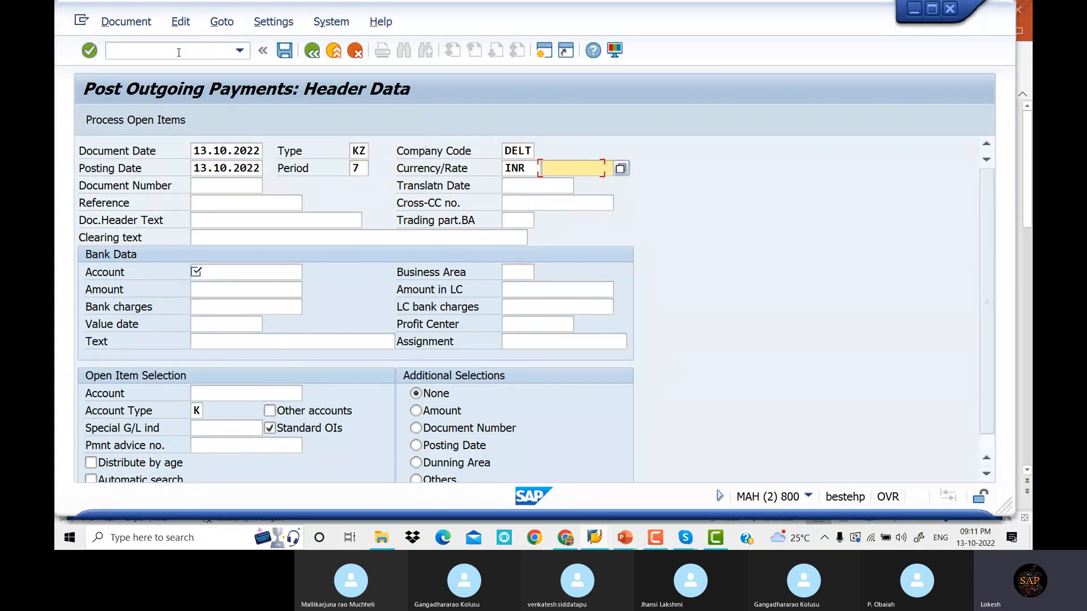
{"action": "key", "text": "Tab"}
{"action": "key", "text": "Tab"}
{"action": "key", "text": "Tab"}
{"action": "key", "text": "Down"}
{"action": "key", "text": "Tab"}
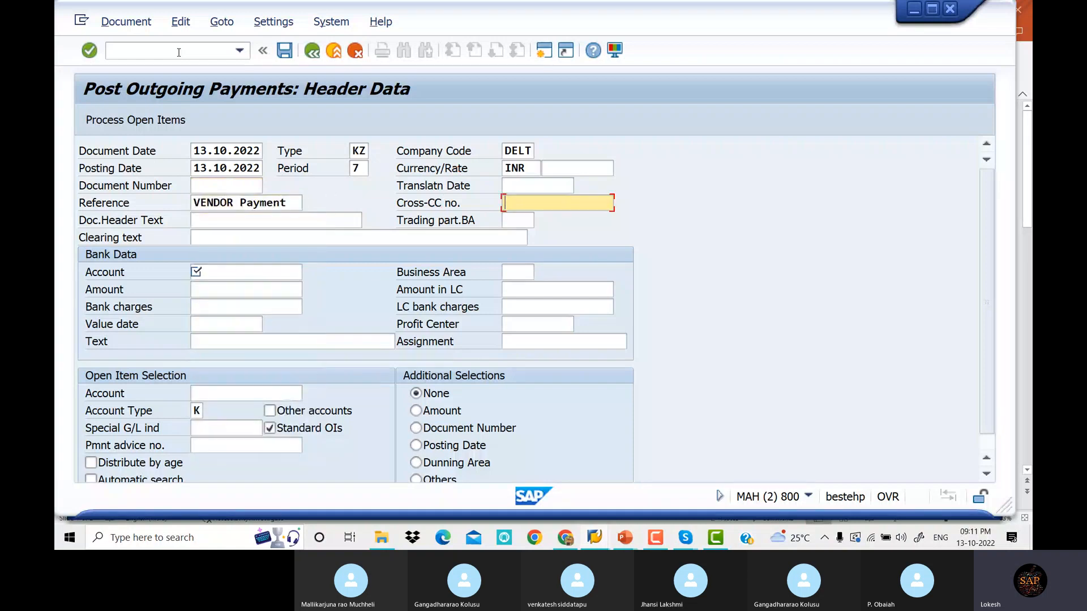
{"action": "key", "text": "Tab"}
{"action": "key", "text": "Tab"}
{"action": "key", "text": "Tab"}
{"action": "key", "text": "Tab"}
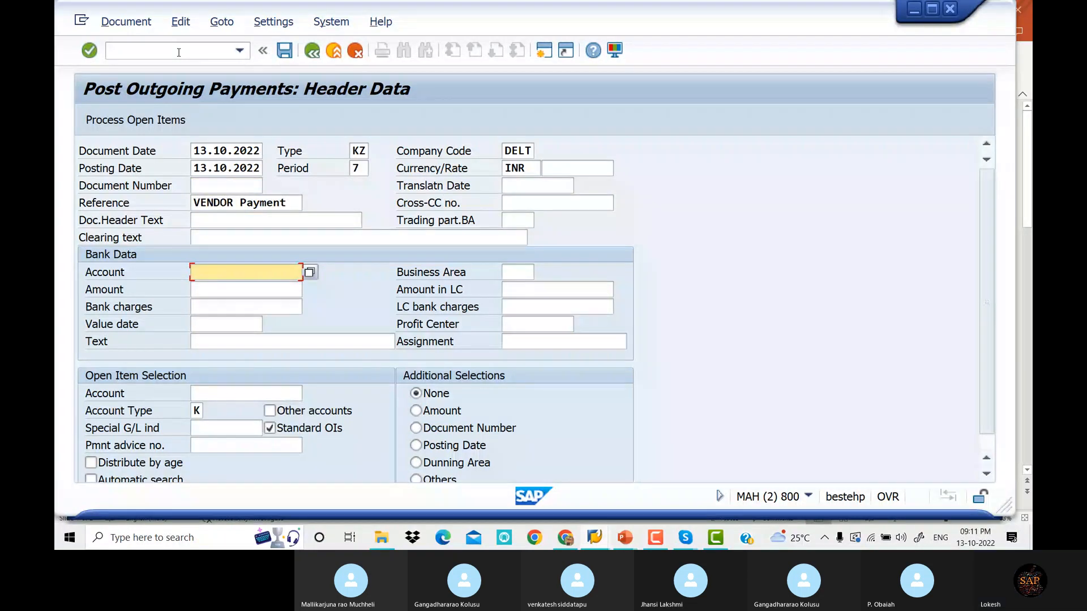
Enter bank account 200003, amount 15000 and vendor 2521, then process the open items
{"action": "key", "text": "Down"}
{"action": "key", "text": "Tab"}
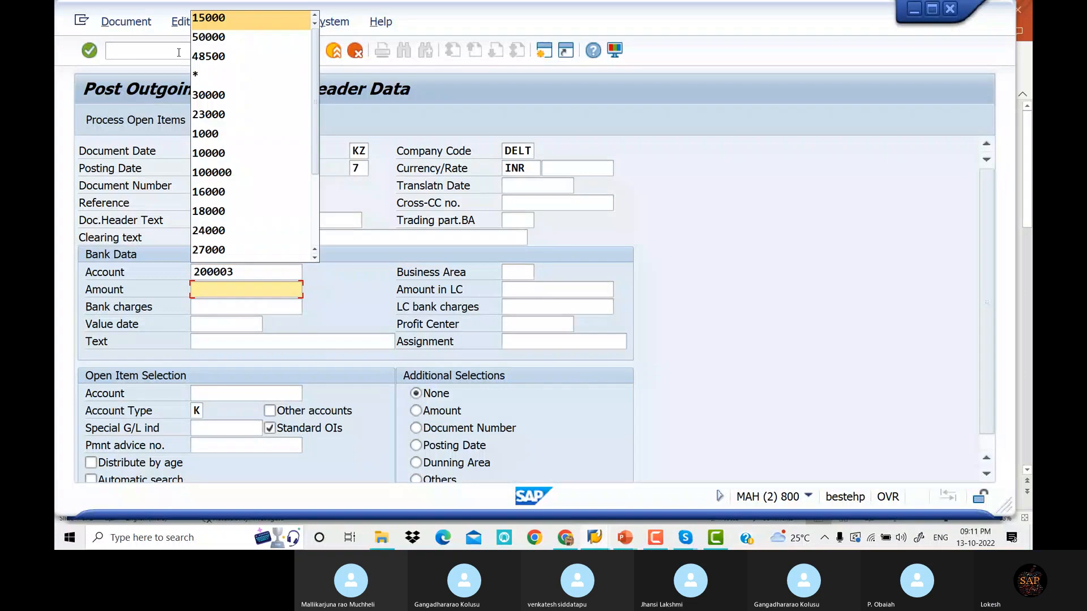
{"action": "key", "text": "Down"}
{"action": "key", "text": "Tab"}
{"action": "key", "text": "Tab"}
{"action": "key", "text": "Tab"}
{"action": "key", "text": "Tab"}
{"action": "key", "text": "Tab"}
{"action": "key", "text": "Tab"}
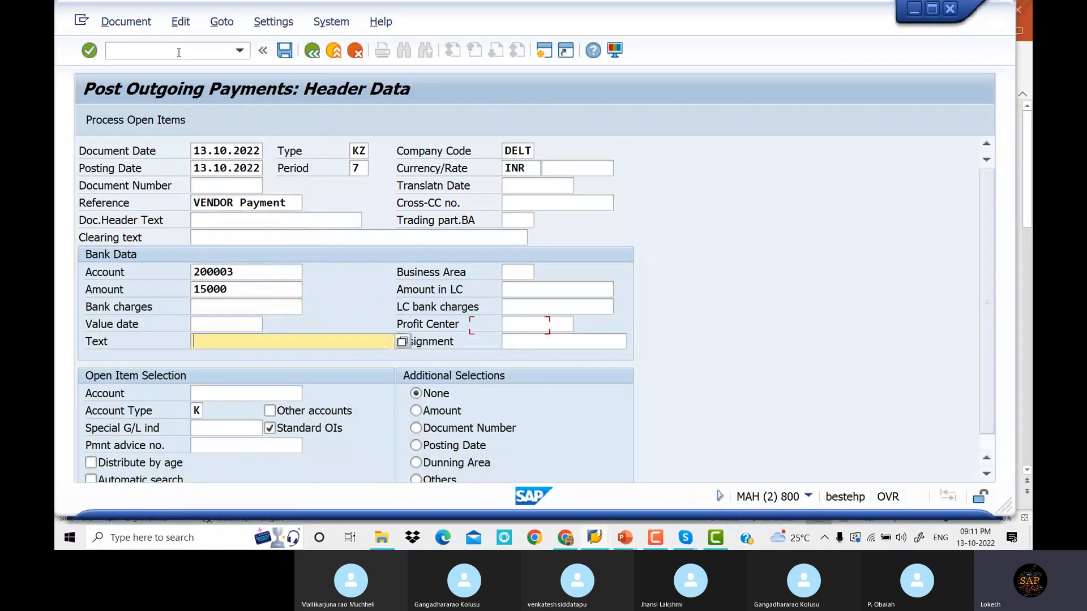
{"action": "key", "text": "Tab"}
{"action": "key", "text": "Tab"}
{"action": "key", "text": "Down"}
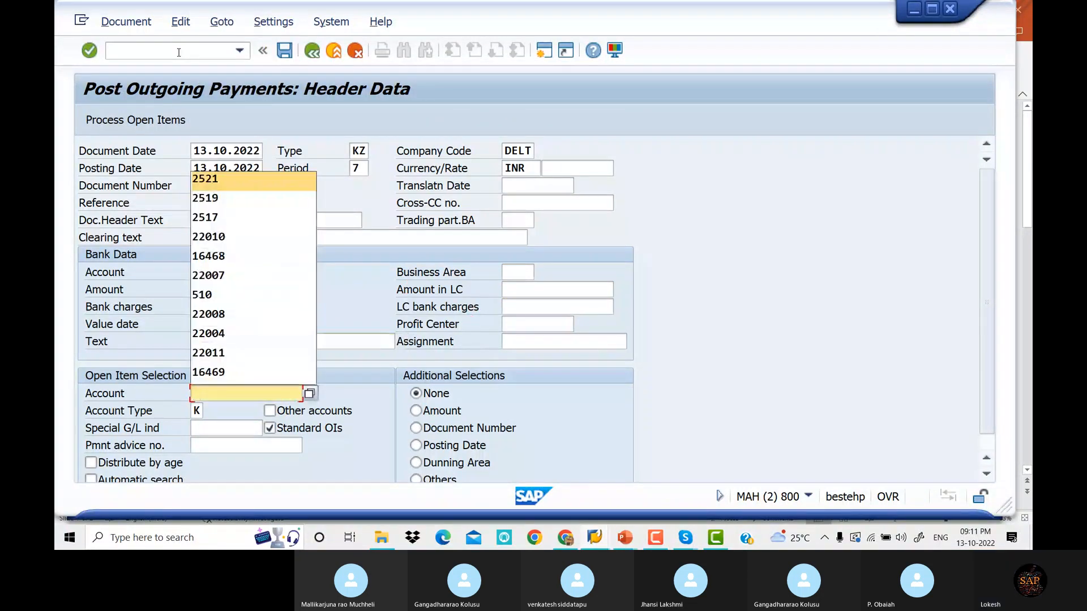
{"action": "key", "text": "Tab"}
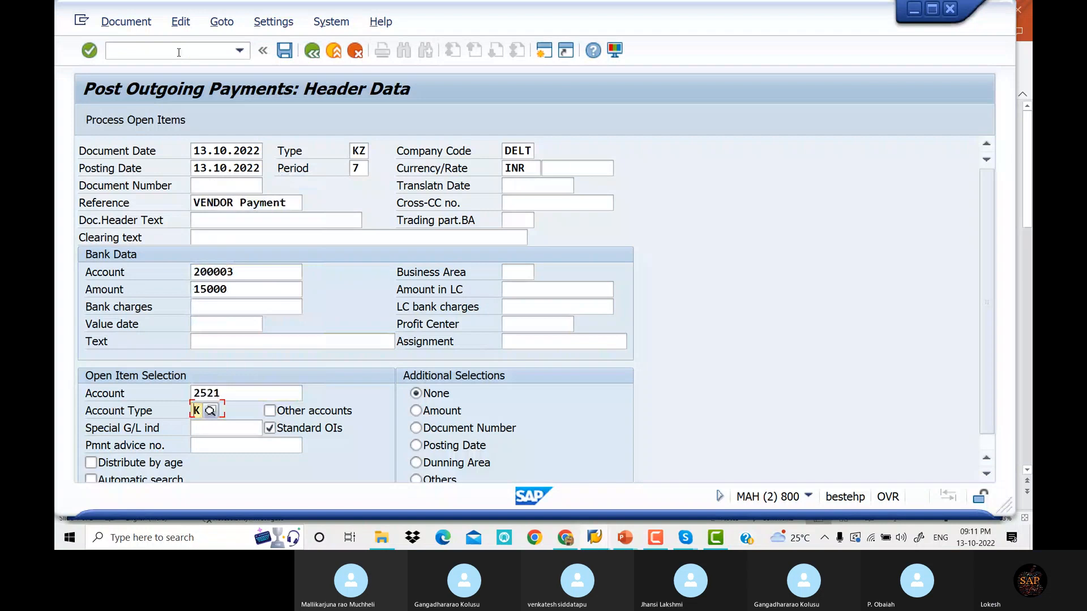
{"action": "left_click", "coordinate": [163, 125]}
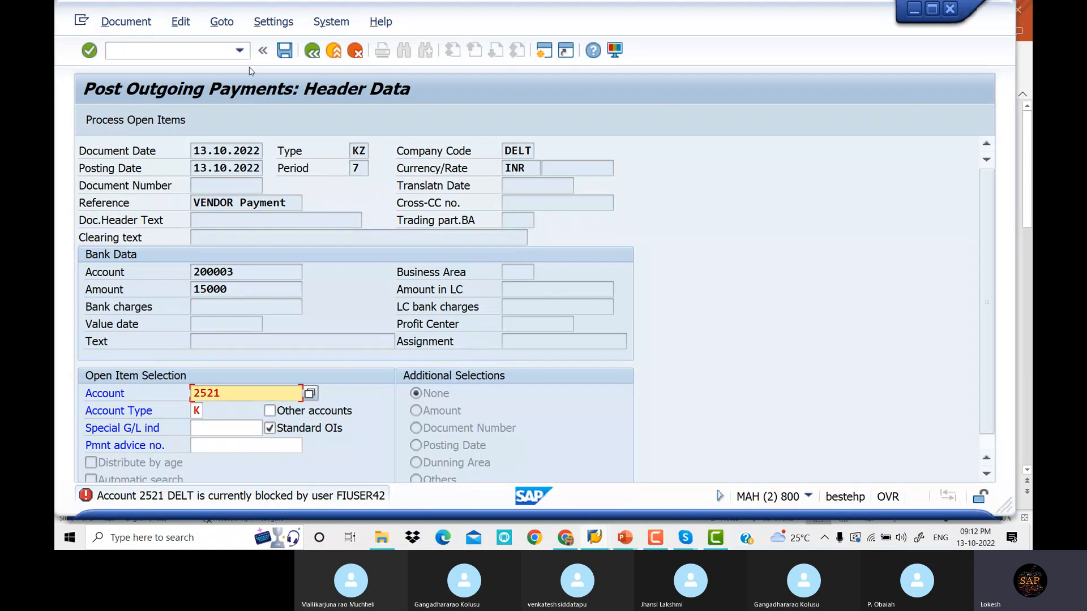
List all current lock entries in SM12 with the user name filter left blank
{"action": "left_click", "coordinate": [212, 57]}
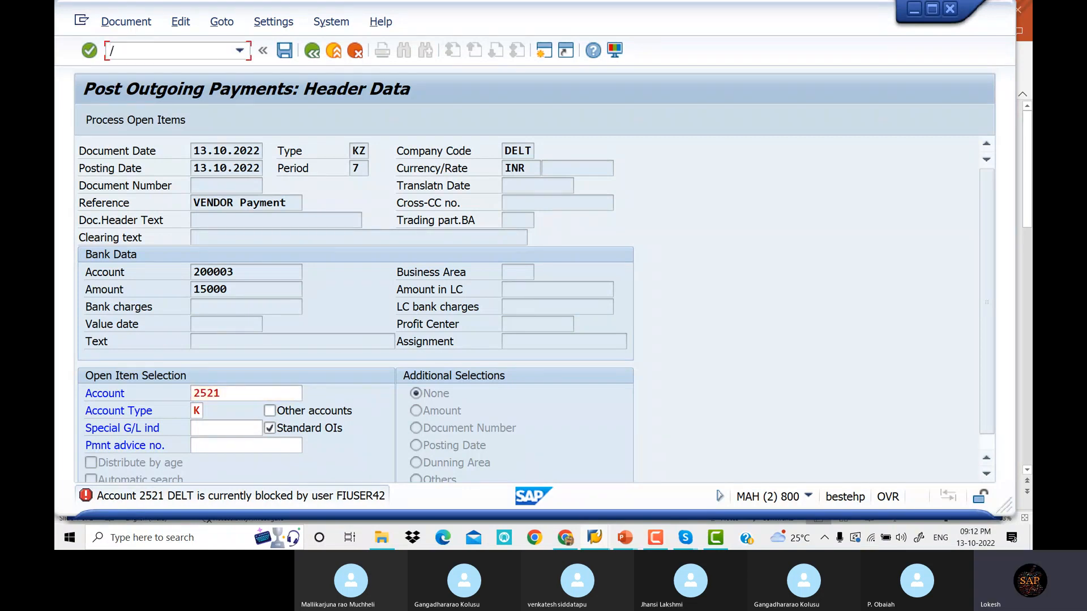
{"action": "type", "text": "/NSM12"}
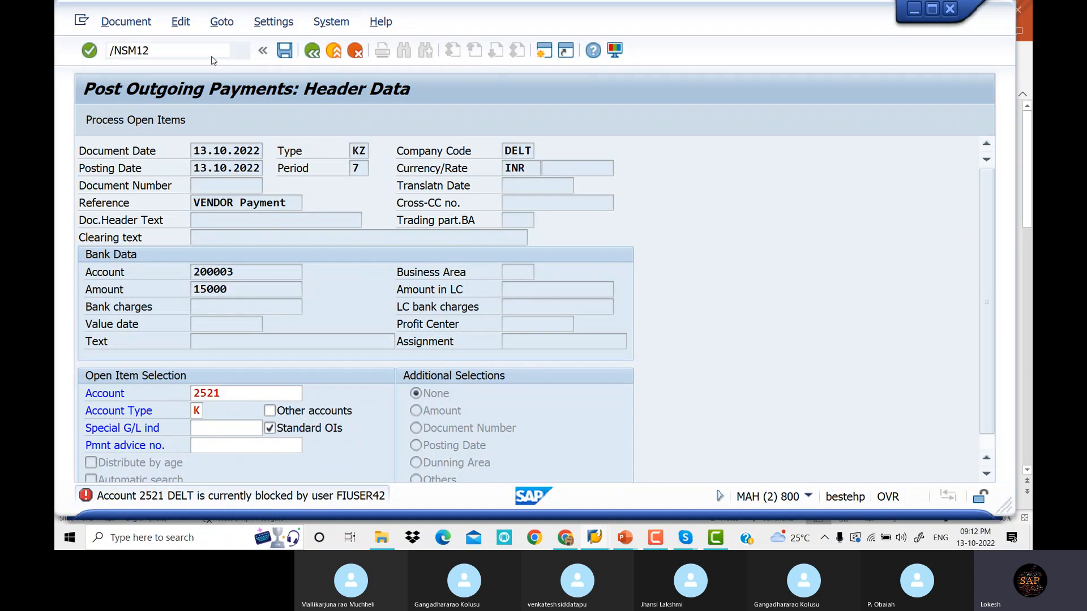
{"action": "key", "text": "Return"}
{"action": "left_click", "coordinate": [294, 237]}
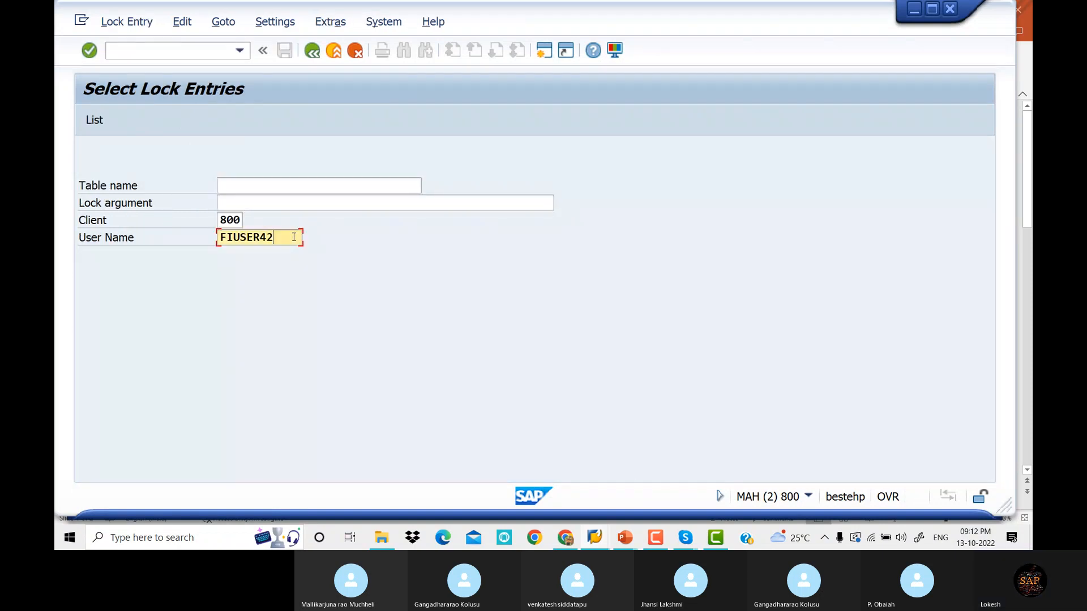
{"action": "key", "text": "BackSpace"}
{"action": "key", "text": "BackSpace"}
{"action": "key", "text": "BackSpace"}
{"action": "key", "text": "BackSpace"}
{"action": "key", "text": "BackSpace"}
{"action": "key", "text": "BackSpace"}
{"action": "key", "text": "BackSpace"}
{"action": "key", "text": "BackSpace"}
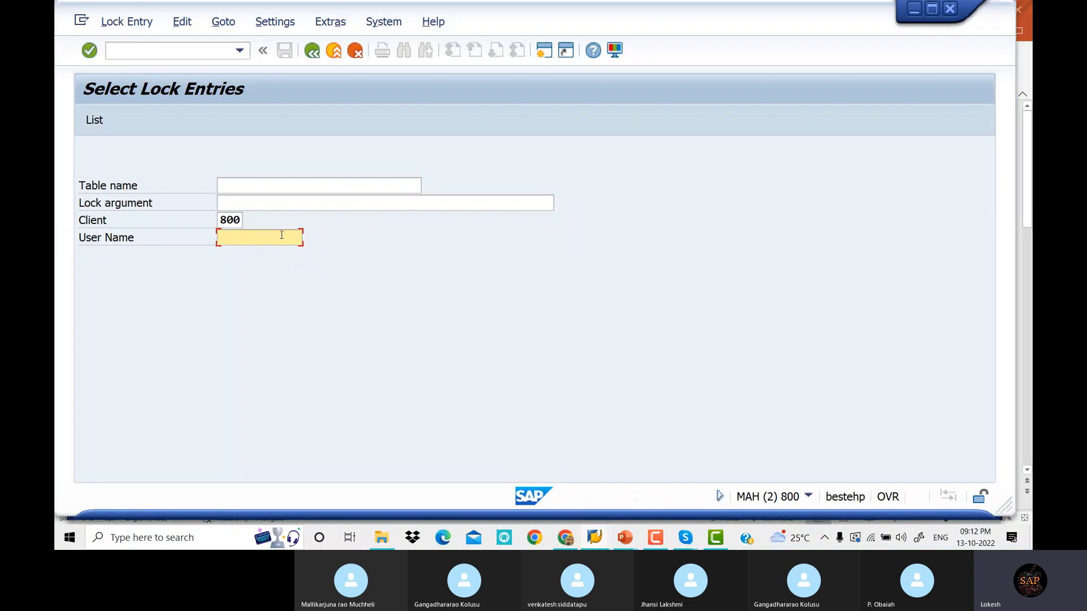
{"action": "left_click", "coordinate": [95, 120]}
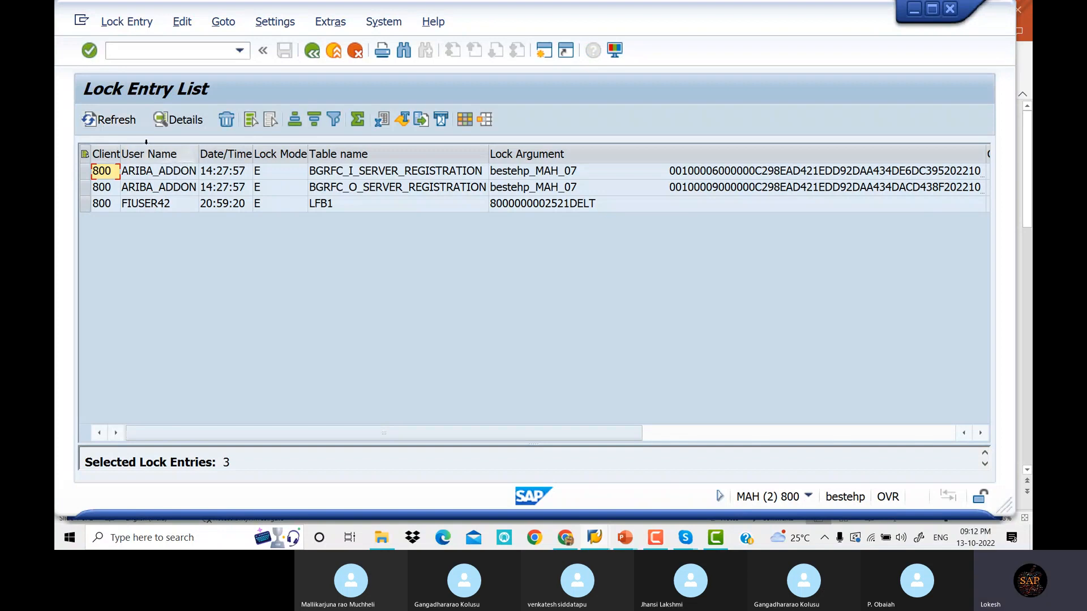
Delete every listed lock entry, including vendor 2521's LFB1 lock
{"action": "left_click", "coordinate": [84, 154]}
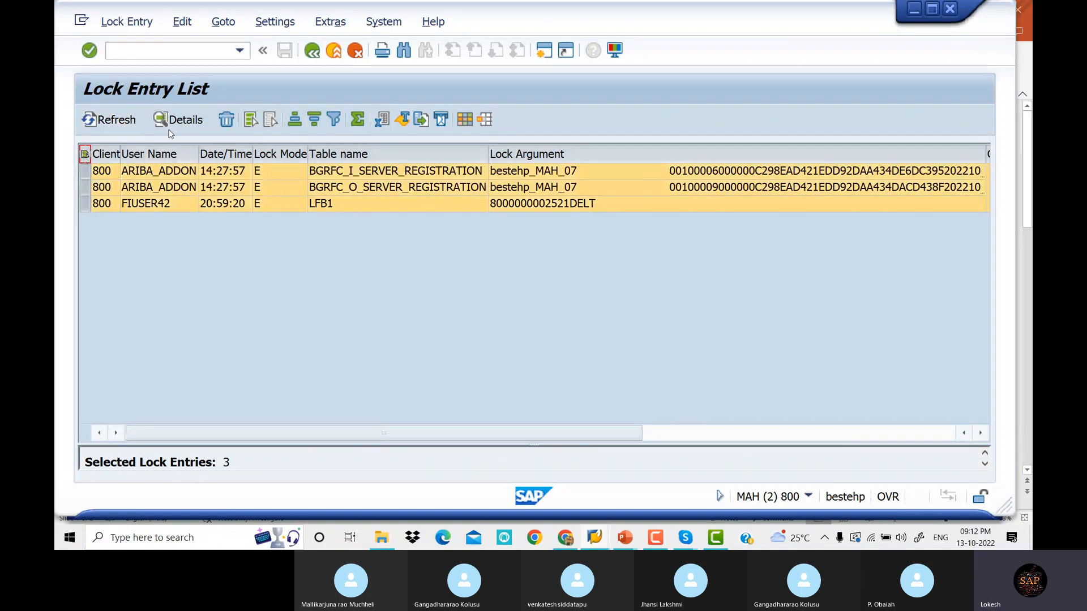
{"action": "left_click", "coordinate": [230, 121]}
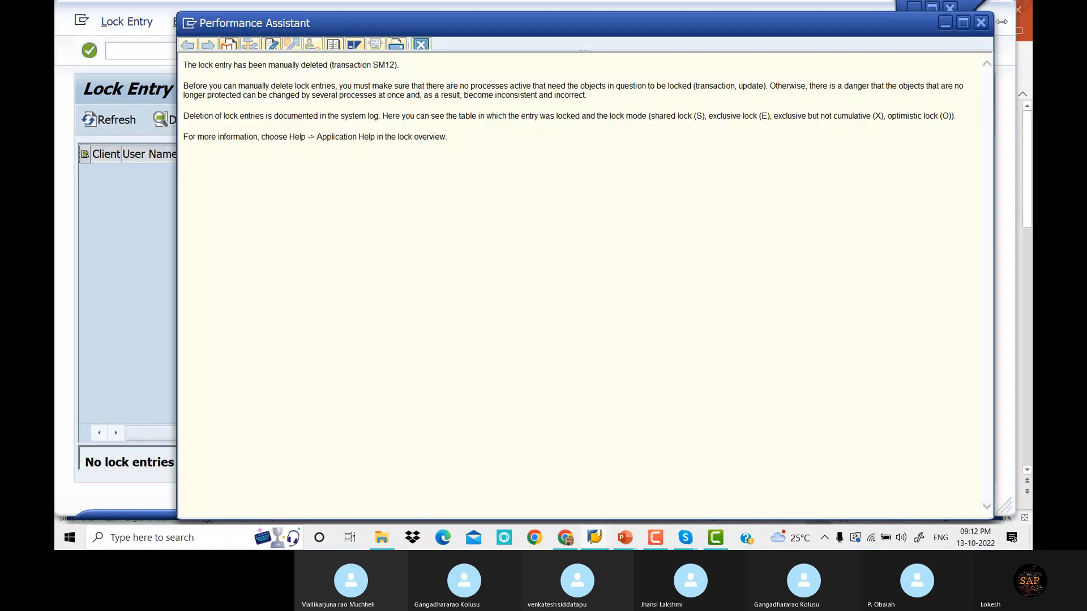
{"action": "left_click", "coordinate": [981, 23]}
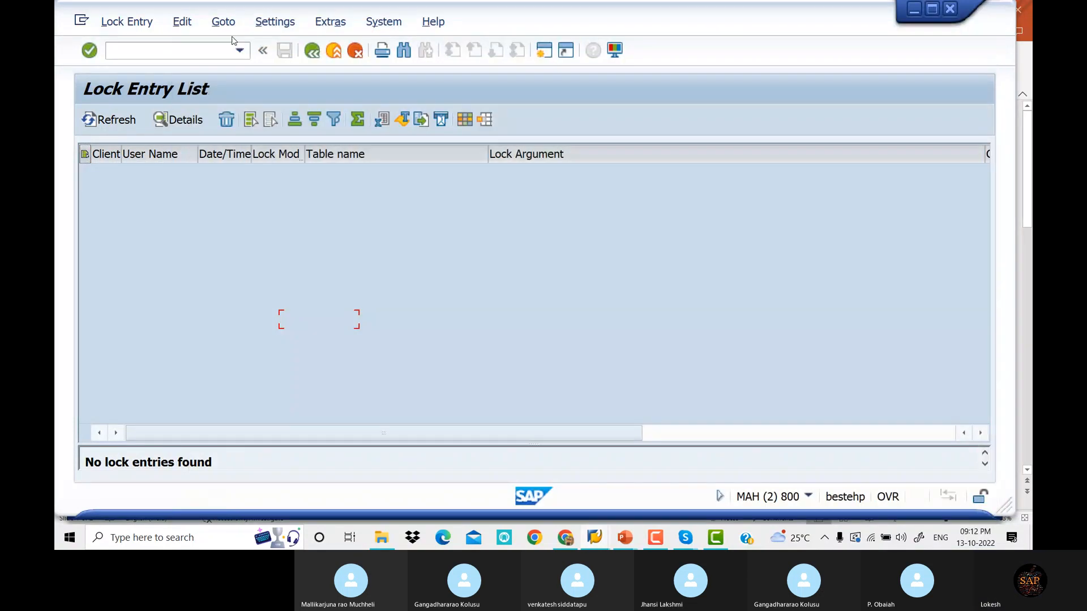
{"action": "type", "text": "/N"}
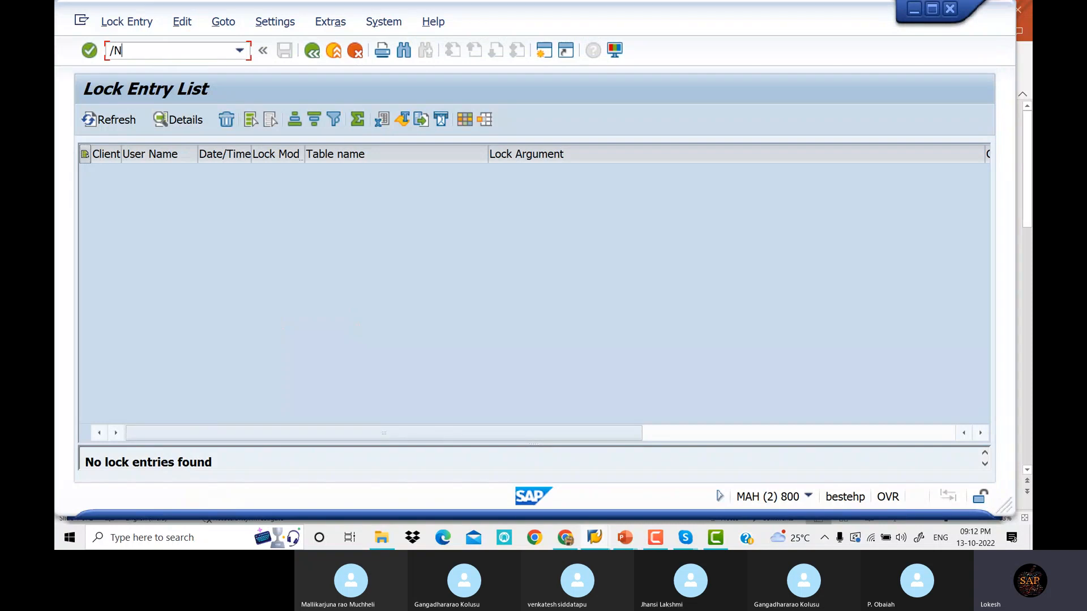
{"action": "type", "text": "F-53"}
Fill the F-53 header: date 13.10.2022, reference VENDOR Payment, bank 200003, amount 15000
{"action": "key", "text": "Return"}
{"action": "key", "text": "Tab"}
{"action": "key", "text": "Tab"}
{"action": "key", "text": "Tab"}
{"action": "key", "text": "Tab"}
{"action": "key", "text": "Tab"}
{"action": "key", "text": "Tab"}
{"action": "key", "text": "Tab"}
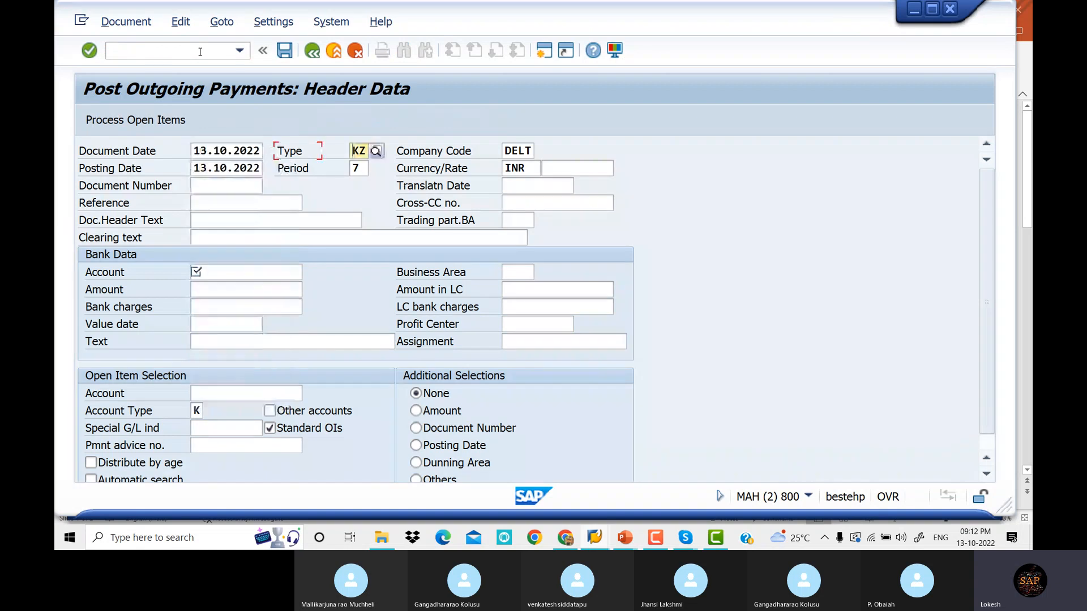
{"action": "key", "text": "Tab"}
{"action": "key", "text": "Tab"}
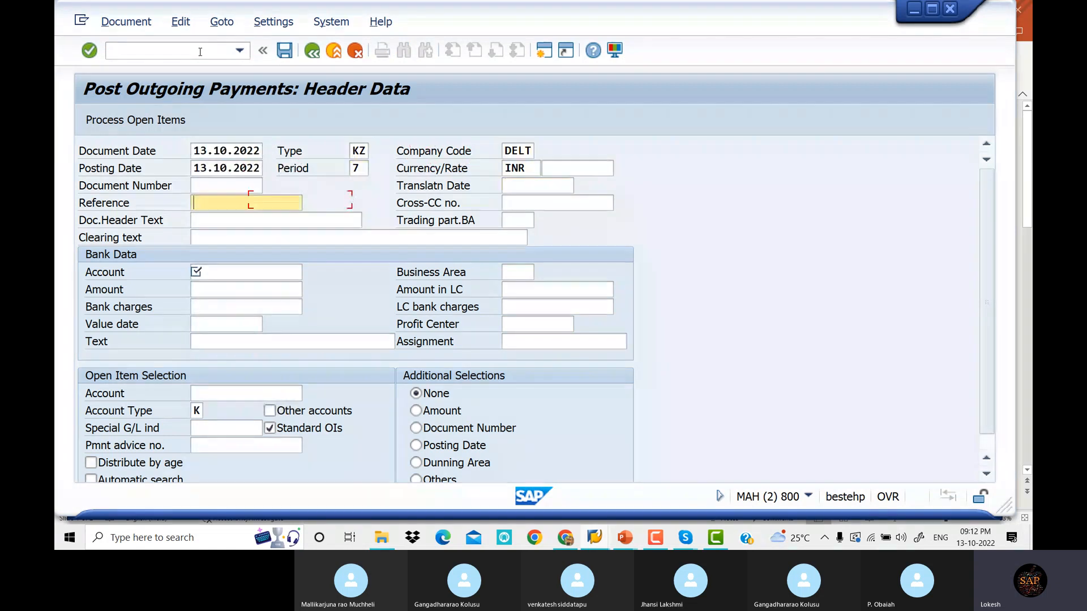
{"action": "key", "text": "space"}
{"action": "key", "text": "Down"}
{"action": "key", "text": "Tab"}
{"action": "key", "text": "Tab"}
{"action": "key", "text": "Tab"}
{"action": "key", "text": "Tab"}
{"action": "key", "text": "Tab"}
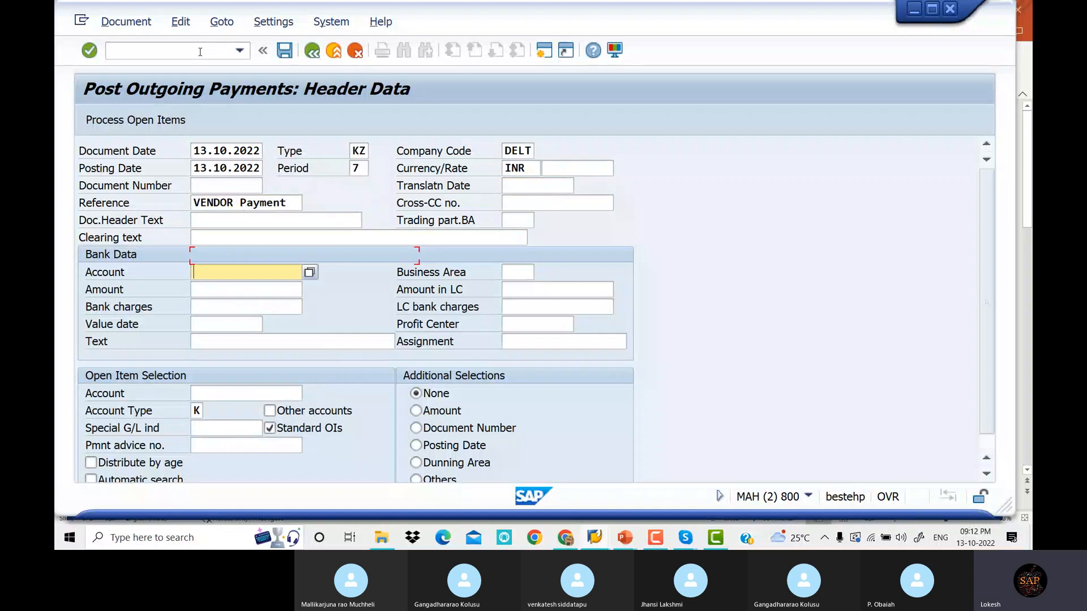
{"action": "key", "text": "space"}
{"action": "key", "text": "Down"}
{"action": "key", "text": "Tab"}
{"action": "key", "text": "Tab"}
{"action": "key", "text": "space"}
{"action": "key", "text": "Down"}
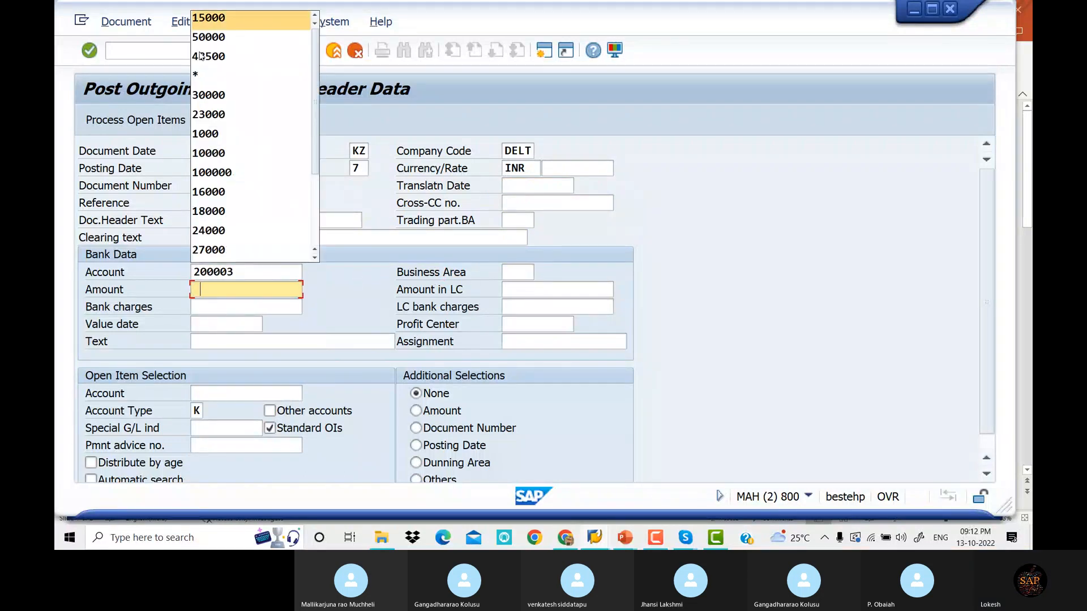
{"action": "key", "text": "Tab"}
{"action": "key", "text": "Tab"}
{"action": "key", "text": "Tab"}
{"action": "key", "text": "Tab"}
{"action": "key", "text": "Tab"}
{"action": "key", "text": "Tab"}
{"action": "key", "text": "Tab"}
Clear only vendor 2521's item 1502 by deactivating 1501, posting document 2001
{"action": "key", "text": "Tab"}
{"action": "key", "text": "Tab"}
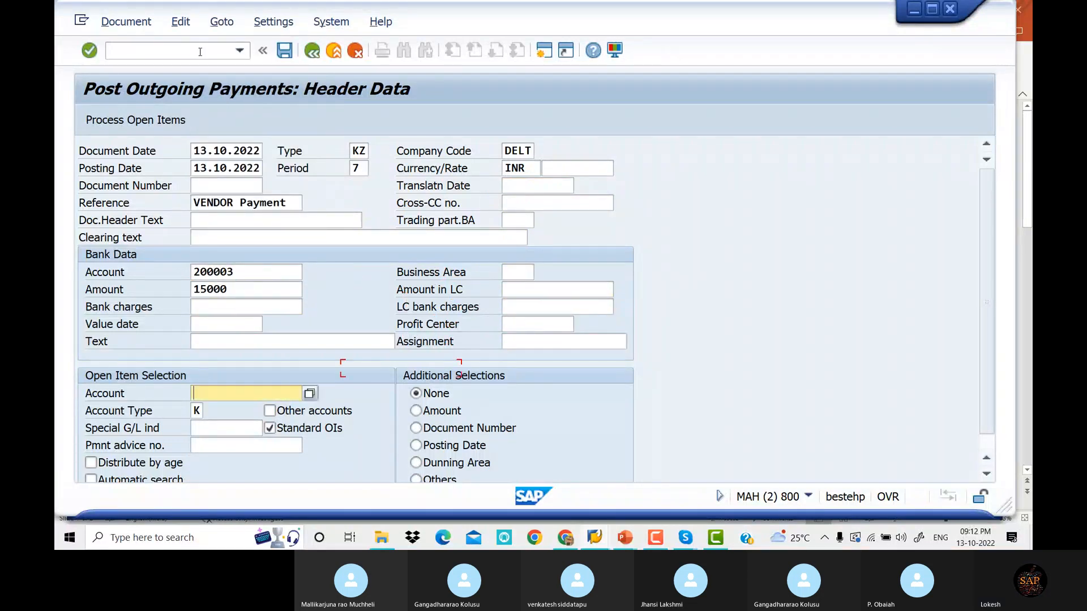
{"action": "key", "text": "space"}
{"action": "key", "text": "Down"}
{"action": "key", "text": "Tab"}
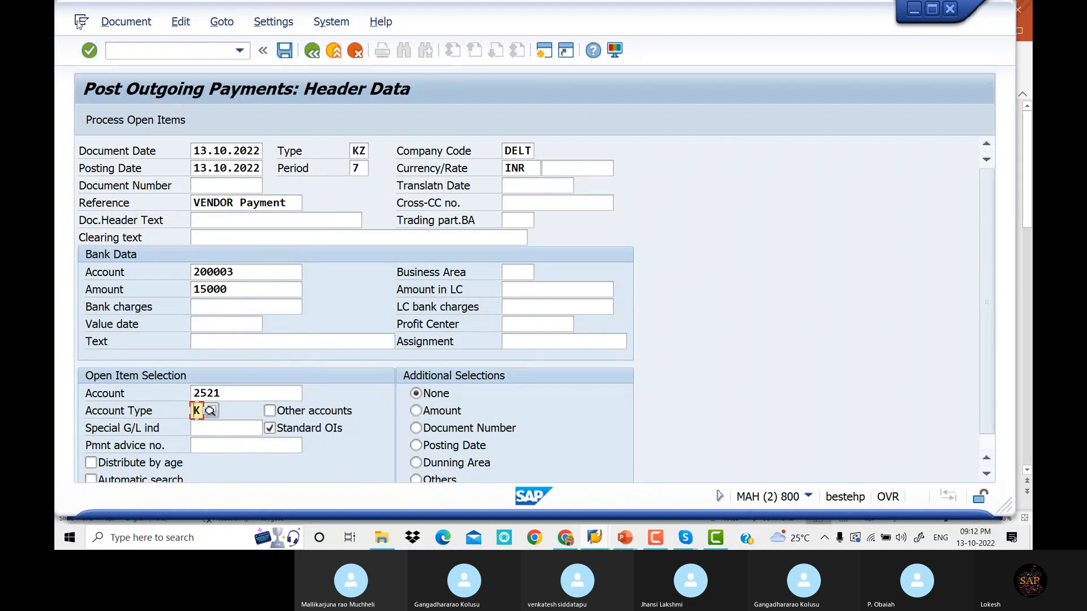
{"action": "left_click", "coordinate": [141, 124]}
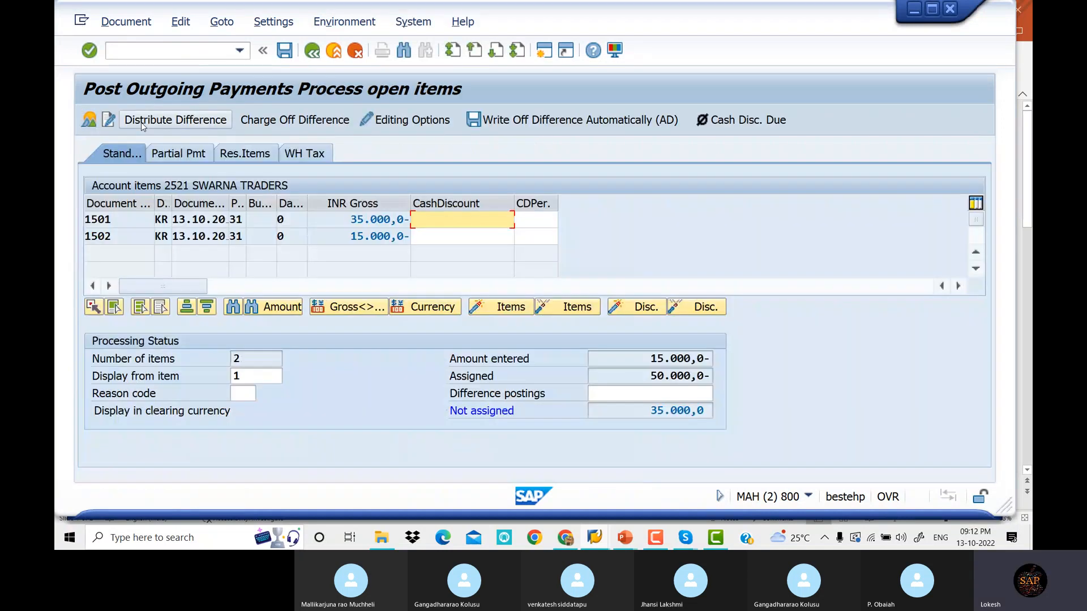
{"action": "double_click", "coordinate": [369, 223]}
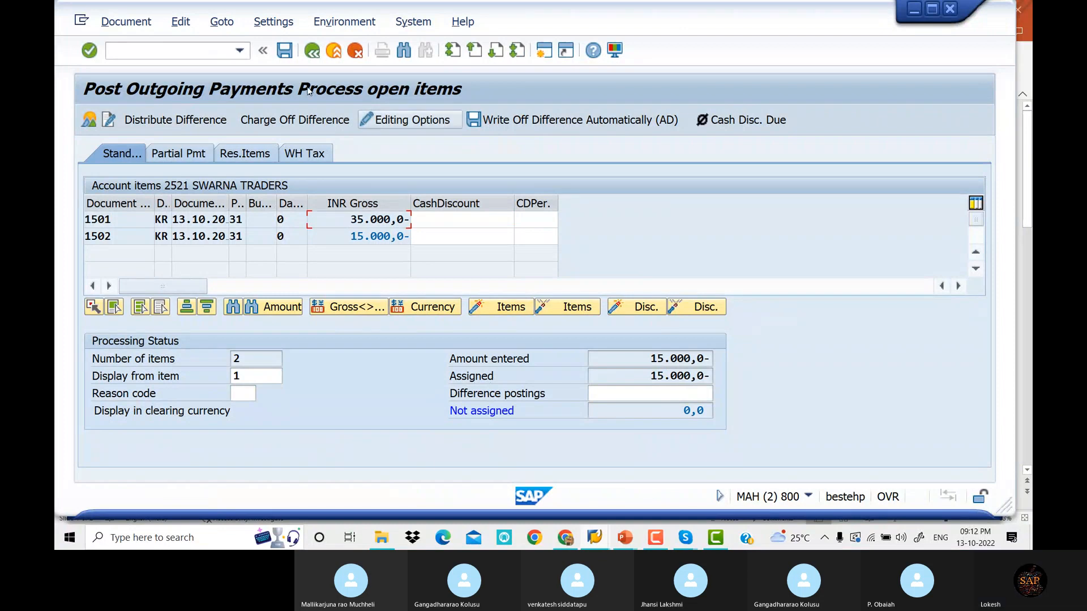
{"action": "left_click", "coordinate": [288, 56]}
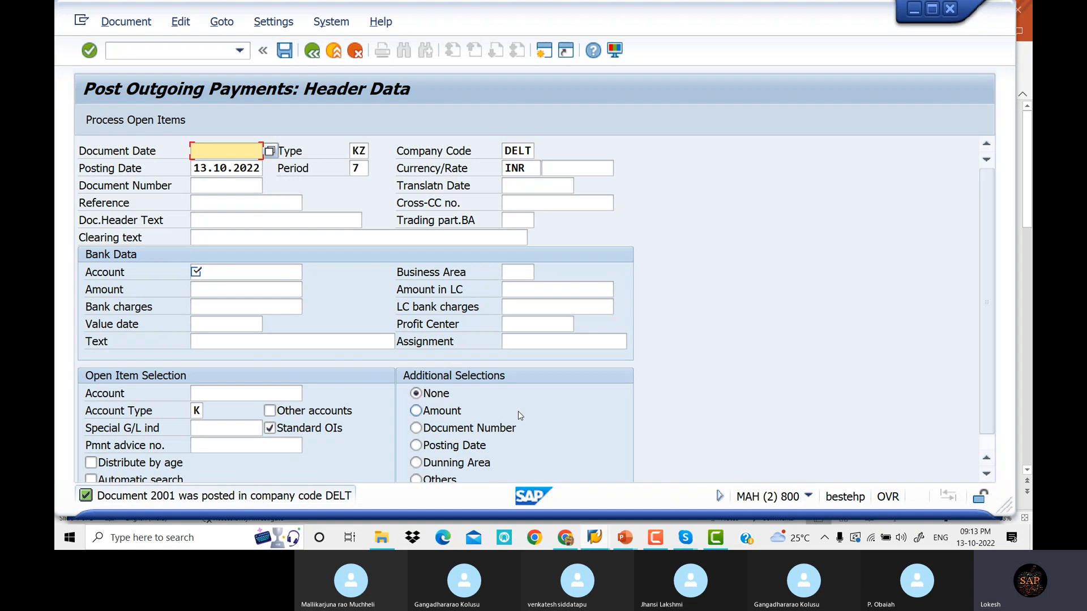
Start the FBL1N vendor line item display in a new session
{"action": "left_click", "coordinate": [545, 55]}
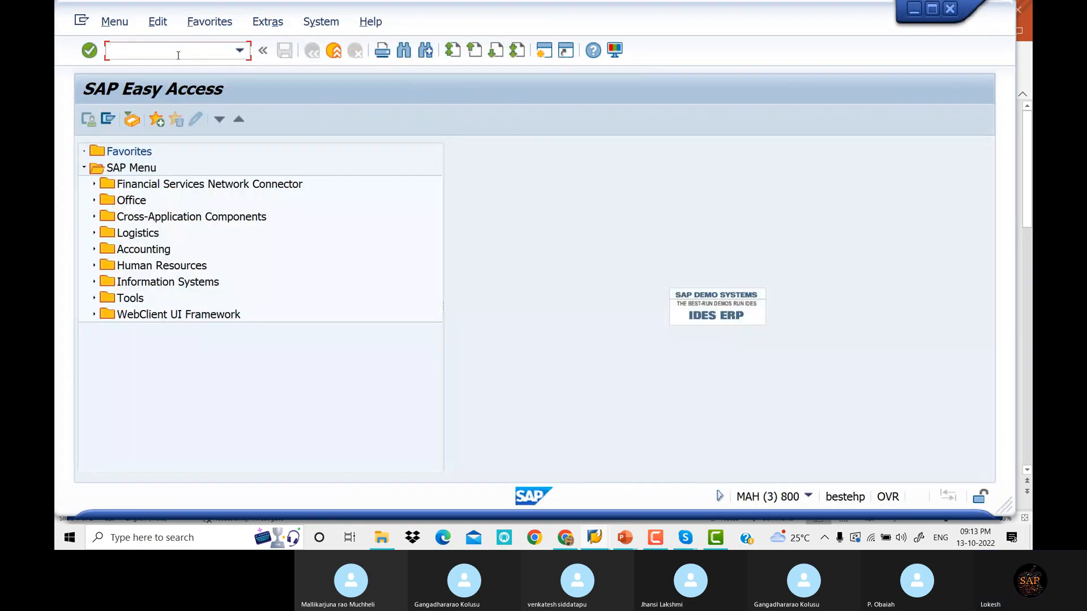
{"action": "type", "text": "FBL"}
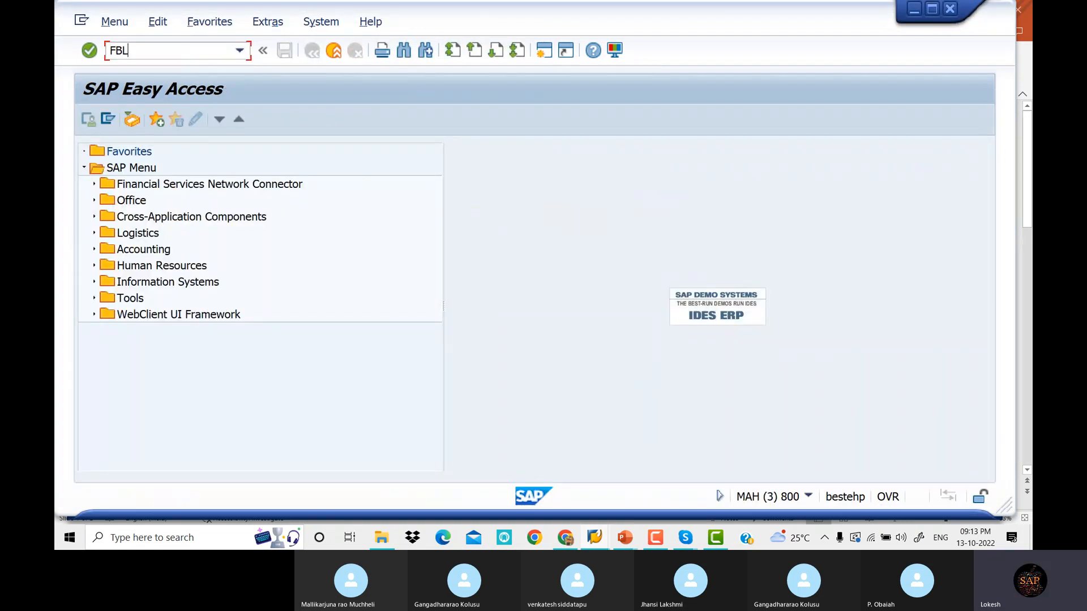
{"action": "type", "text": "1N"}
{"action": "key", "text": "Return"}
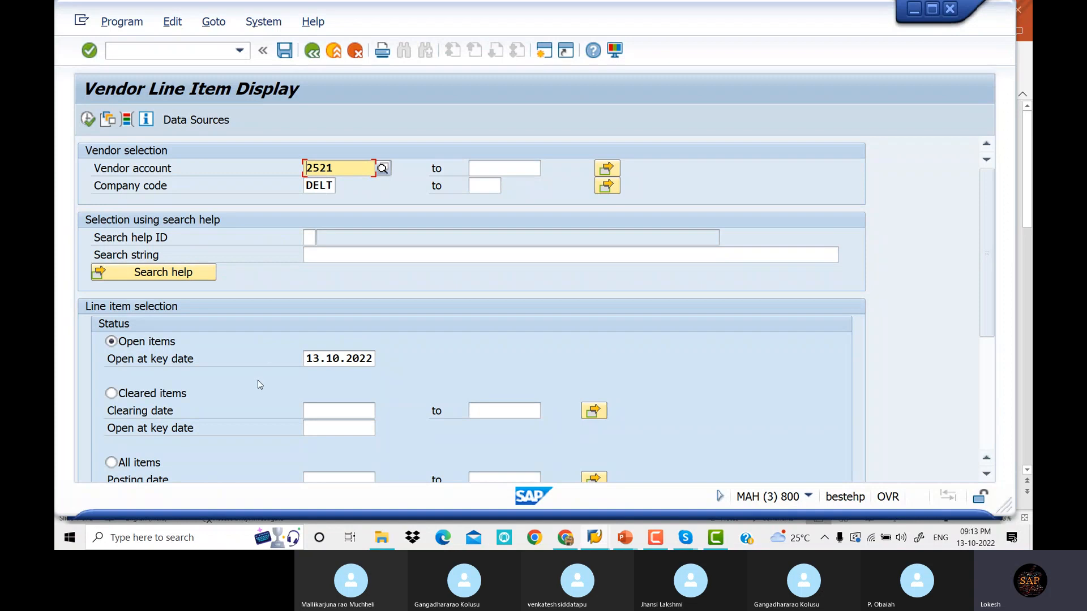
Execute FBL1N for vendor 2521 in DELT, showing open invoice 1501 for 35,000 INR
{"action": "left_click", "coordinate": [89, 121]}
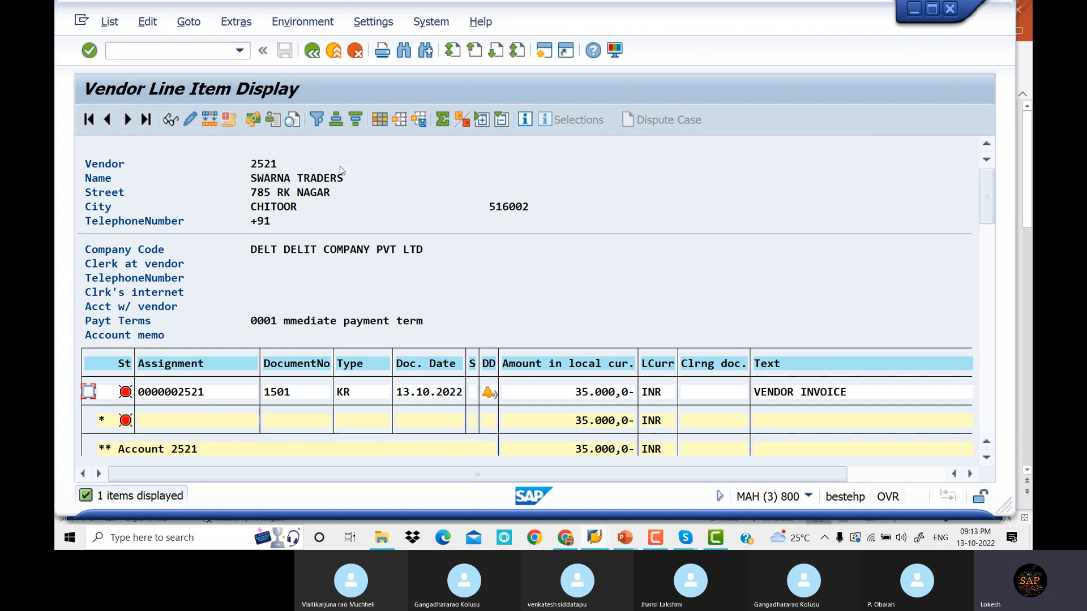
Fill the payment header with date 13.10.2022, reference VENDOR Payment and bank account 200003
{"action": "key", "text": "alt+Tab"}
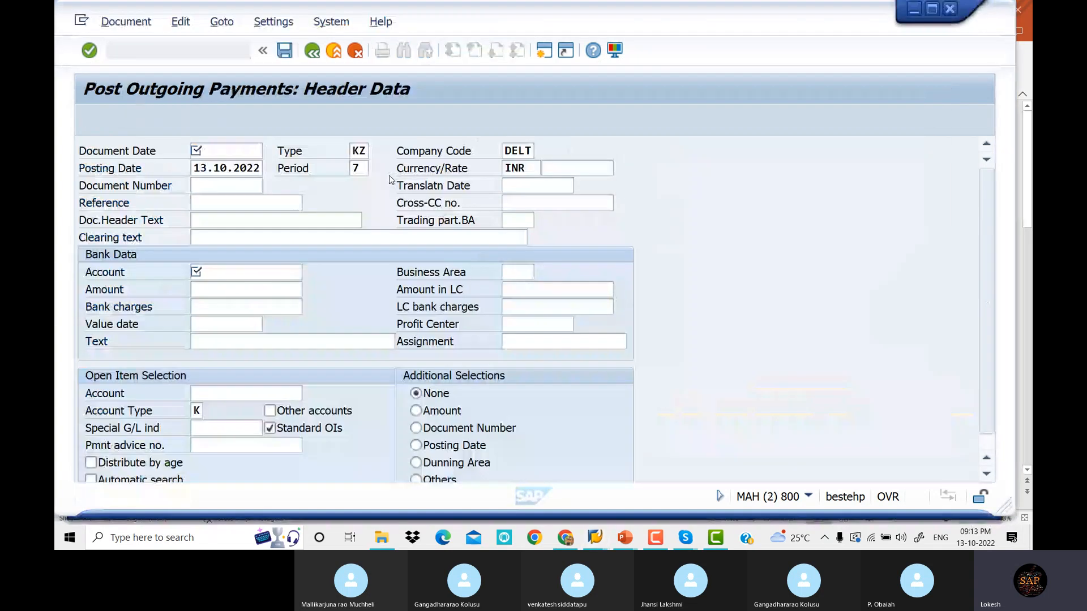
{"action": "left_click", "coordinate": [245, 156]}
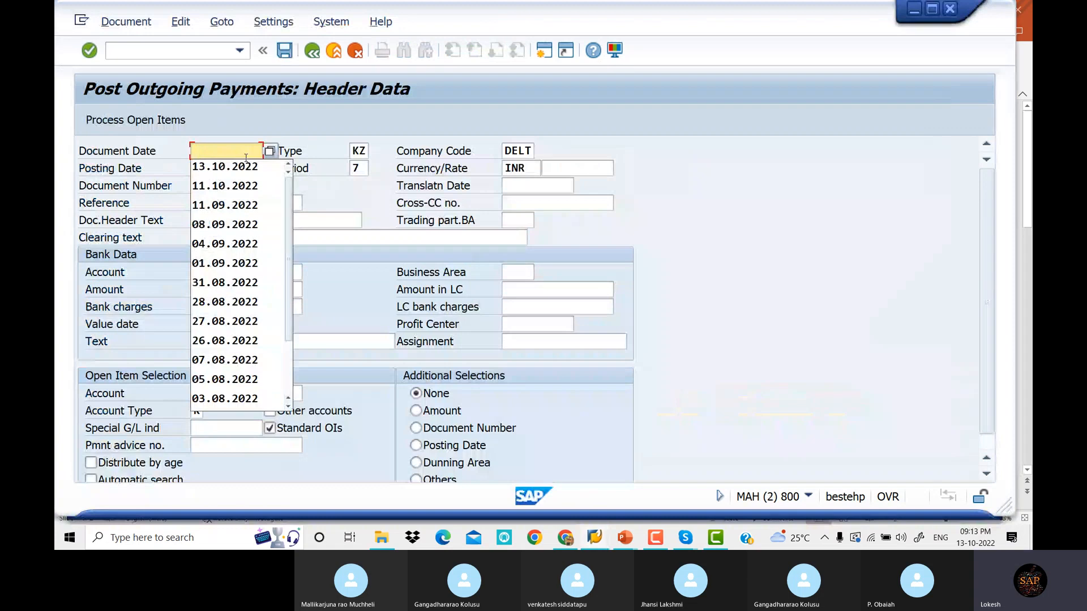
{"action": "key", "text": "Down"}
{"action": "key", "text": "Return"}
{"action": "key", "text": "Tab"}
{"action": "key", "text": "Tab"}
{"action": "key", "text": "Tab"}
{"action": "key", "text": "Tab"}
{"action": "key", "text": "Tab"}
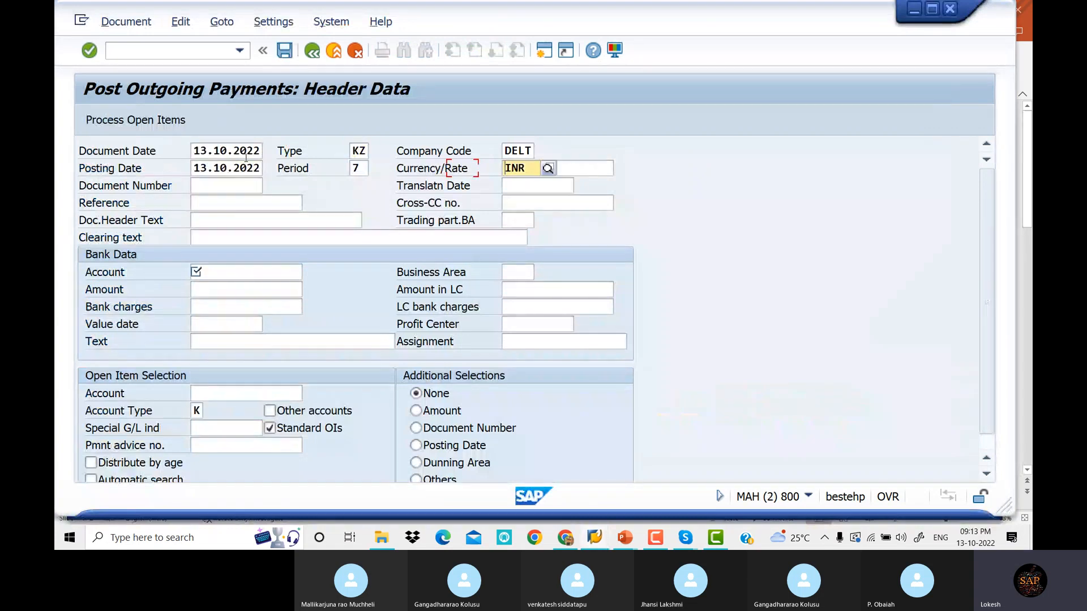
{"action": "key", "text": "BackSpace"}
{"action": "key", "text": "Down"}
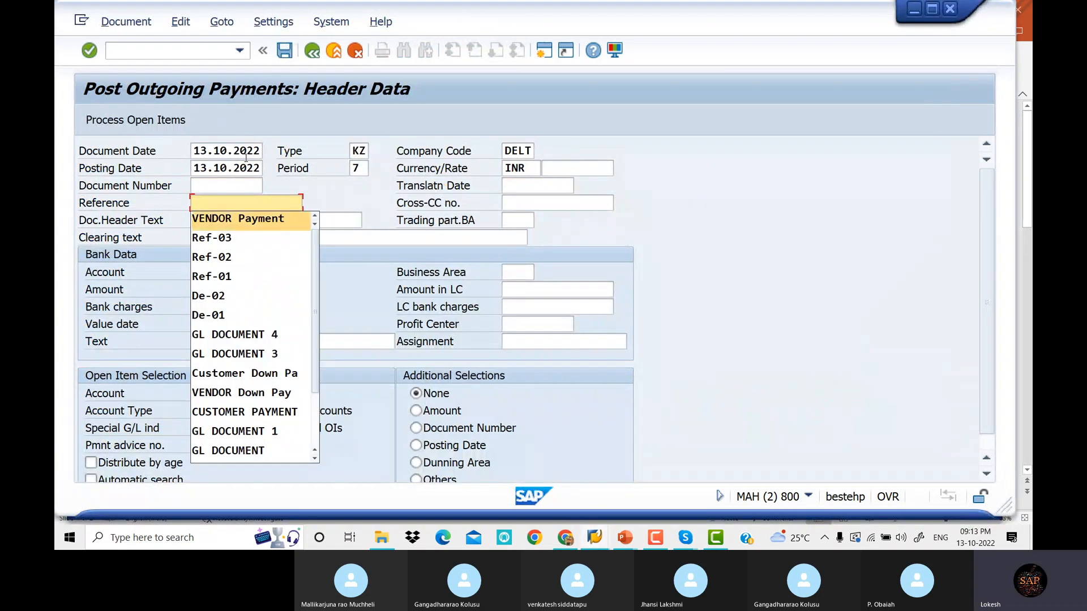
{"action": "key", "text": "Return"}
{"action": "key", "text": "Tab"}
{"action": "key", "text": "Tab"}
{"action": "key", "text": "Tab"}
{"action": "key", "text": "Tab"}
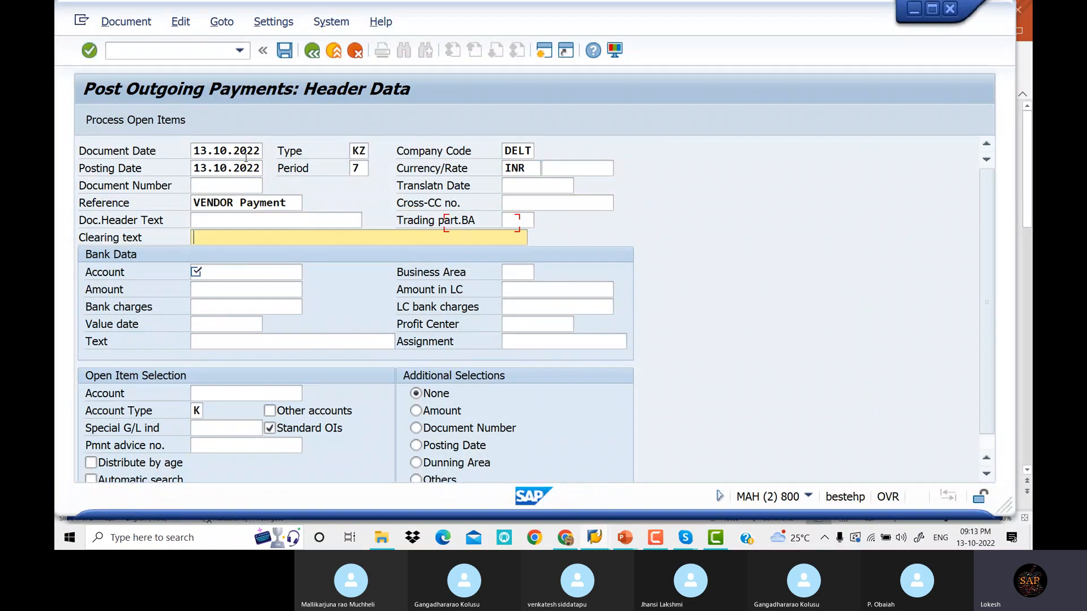
{"action": "key", "text": "Tab"}
{"action": "key", "text": "Down"}
Enter amount 35000 and vendor 2521, then assign open invoice 1501 for clearing
{"action": "key", "text": "Tab"}
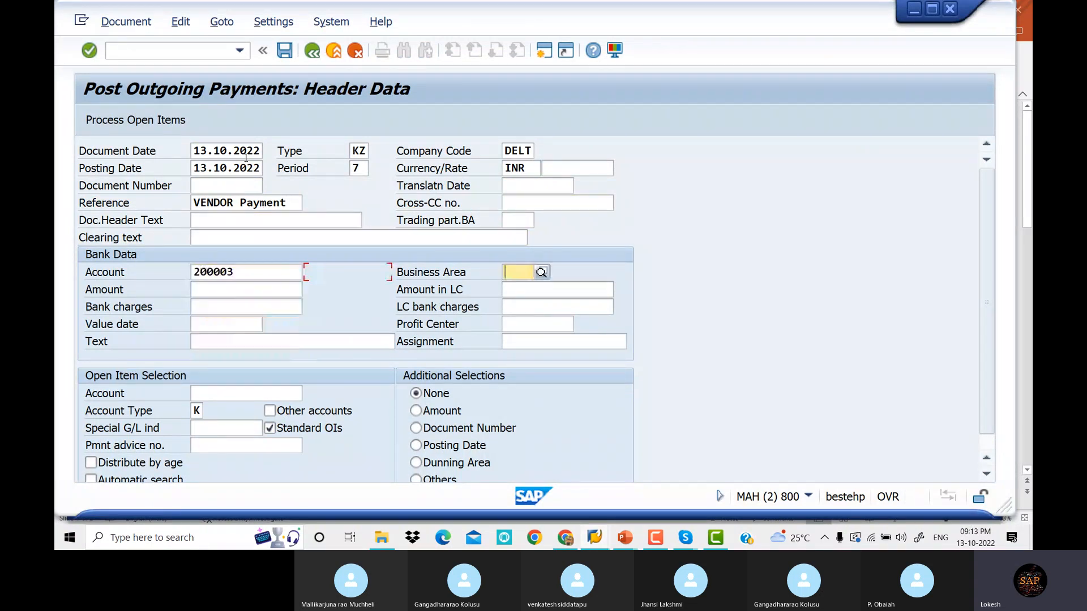
{"action": "key", "text": "Tab"}
{"action": "key", "text": "Down"}
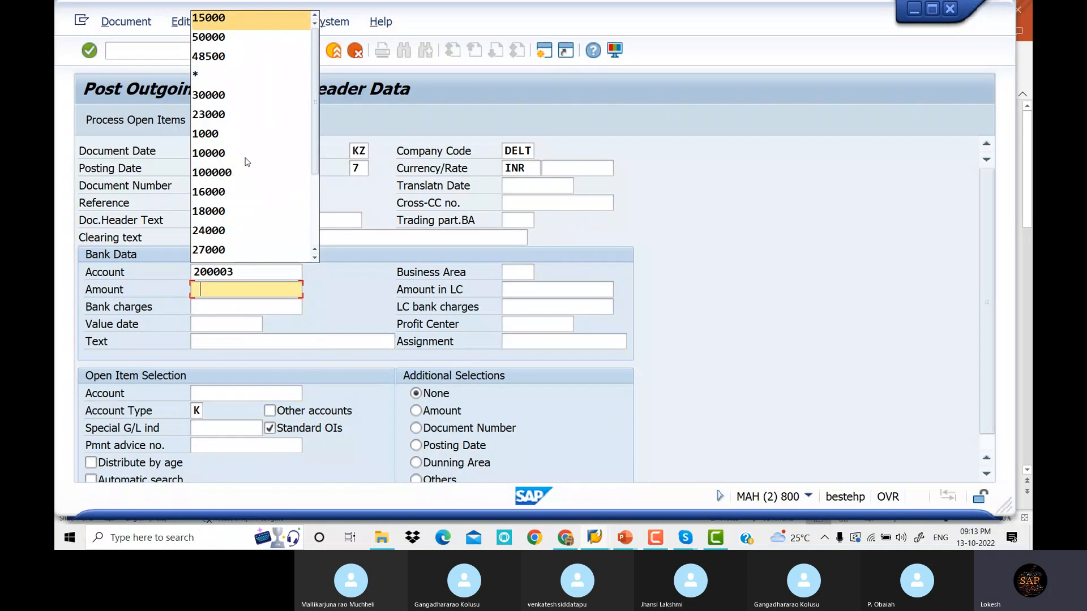
{"action": "key", "text": "BackSpace"}
{"action": "type", "text": "35000"}
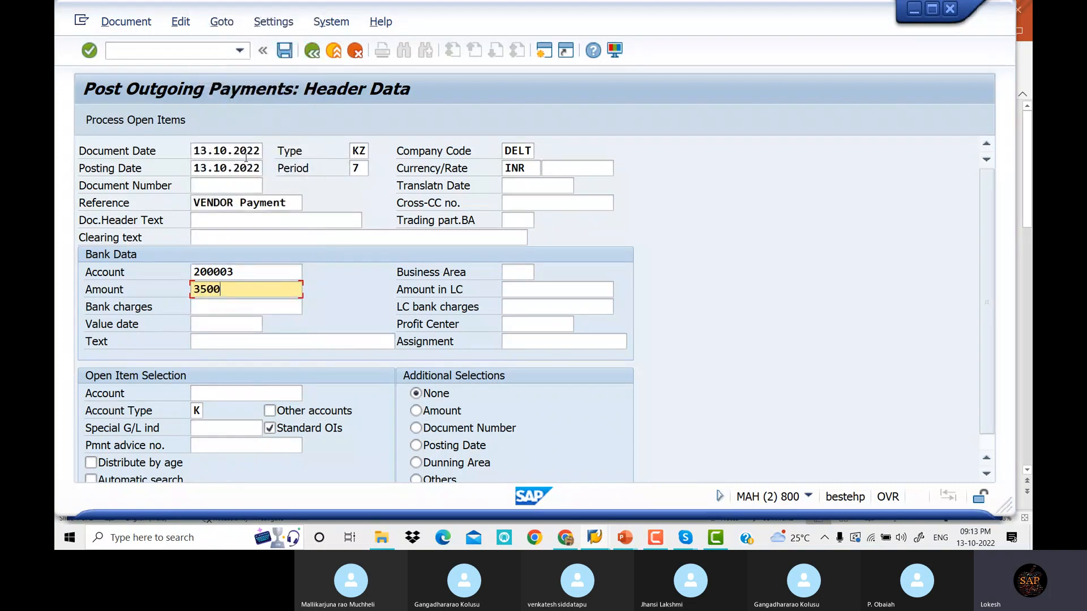
{"action": "key", "text": "Tab"}
{"action": "key", "text": "Tab"}
{"action": "key", "text": "Tab"}
{"action": "key", "text": "Tab"}
{"action": "key", "text": "Tab"}
{"action": "key", "text": "Tab"}
{"action": "key", "text": "Tab"}
{"action": "key", "text": "Tab"}
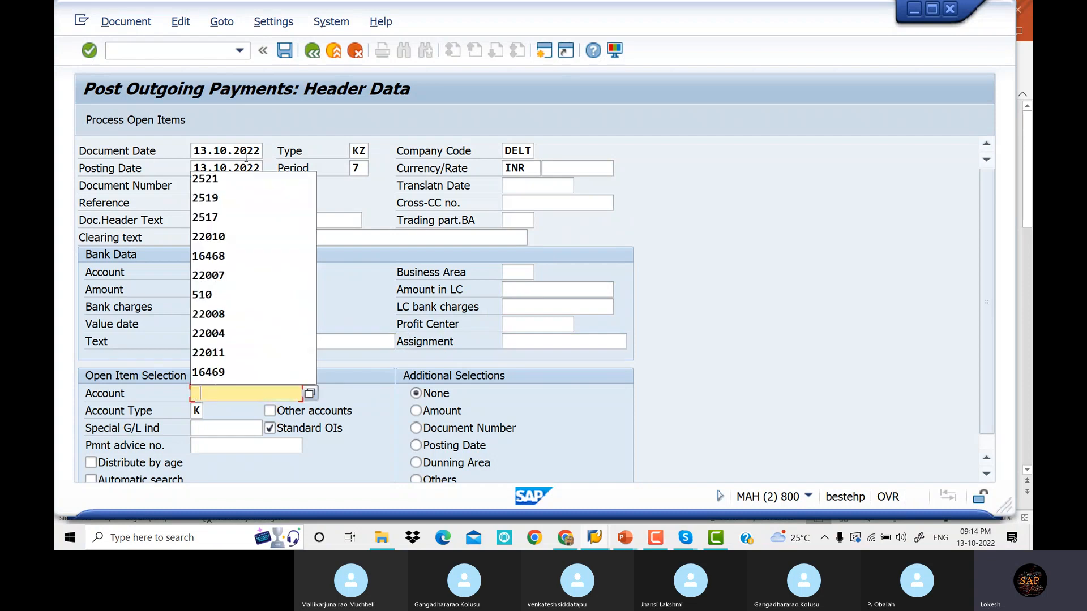
{"action": "key", "text": "Down"}
{"action": "key", "text": "Tab"}
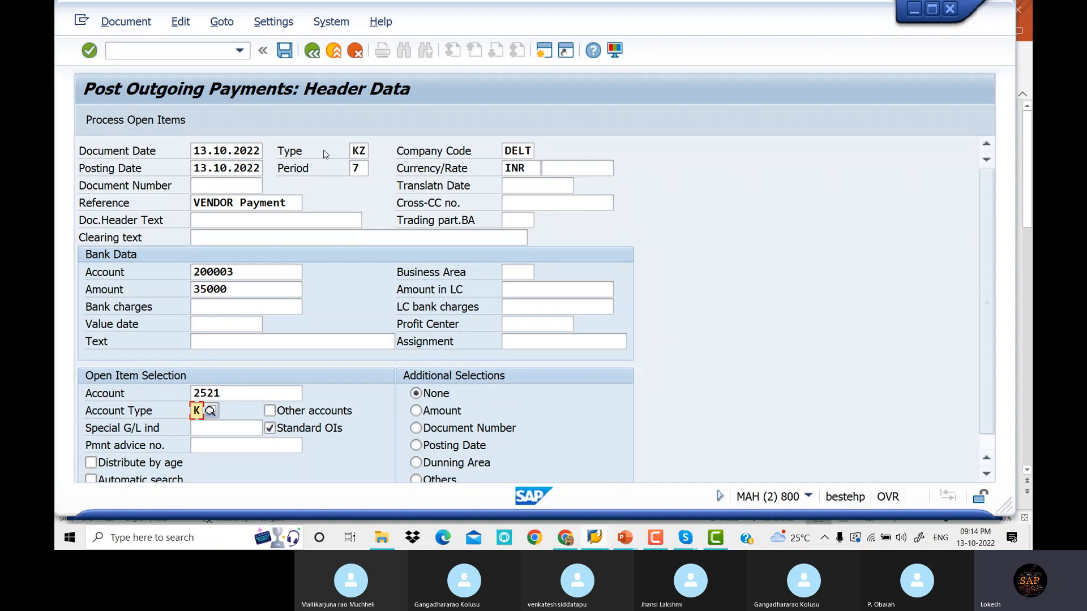
{"action": "key", "text": "Return"}
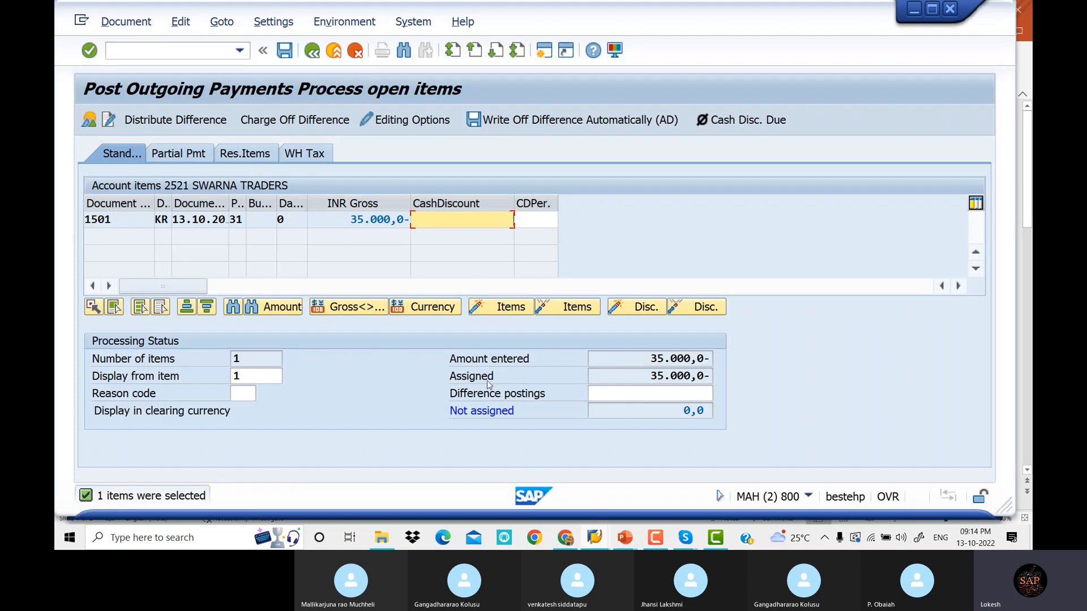
Set posting key 25 in the document overview and post payment document 2002
{"action": "left_click", "coordinate": [312, 51]}
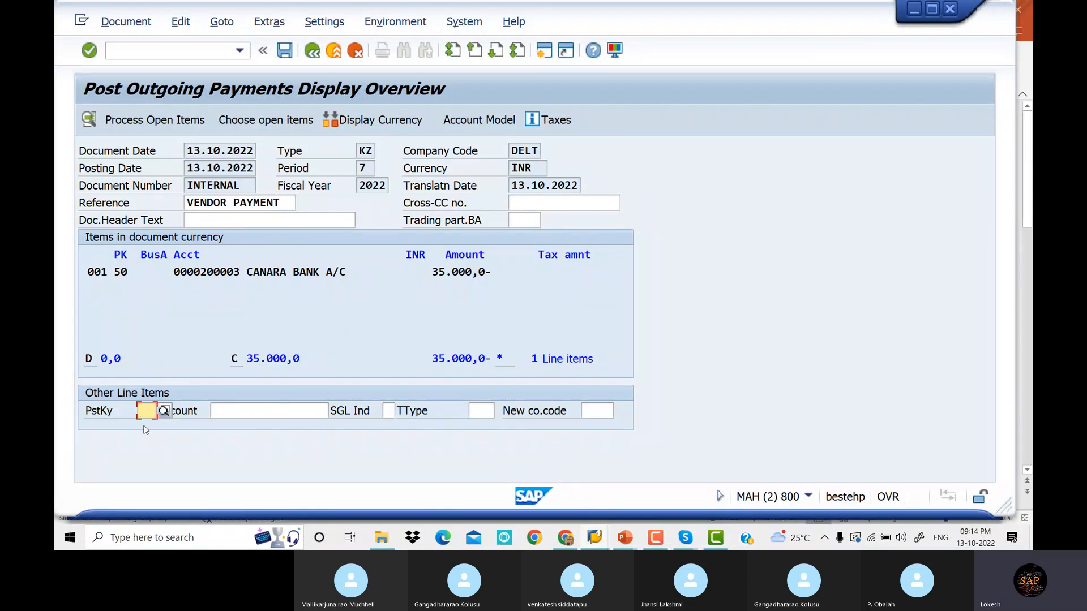
{"action": "type", "text": "25"}
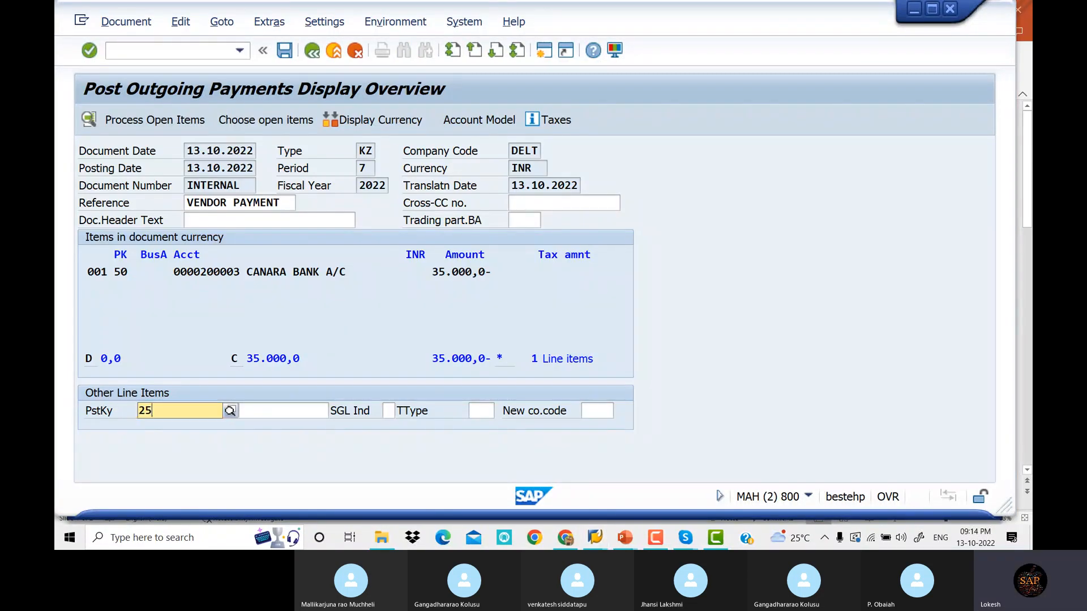
{"action": "key", "text": "Return"}
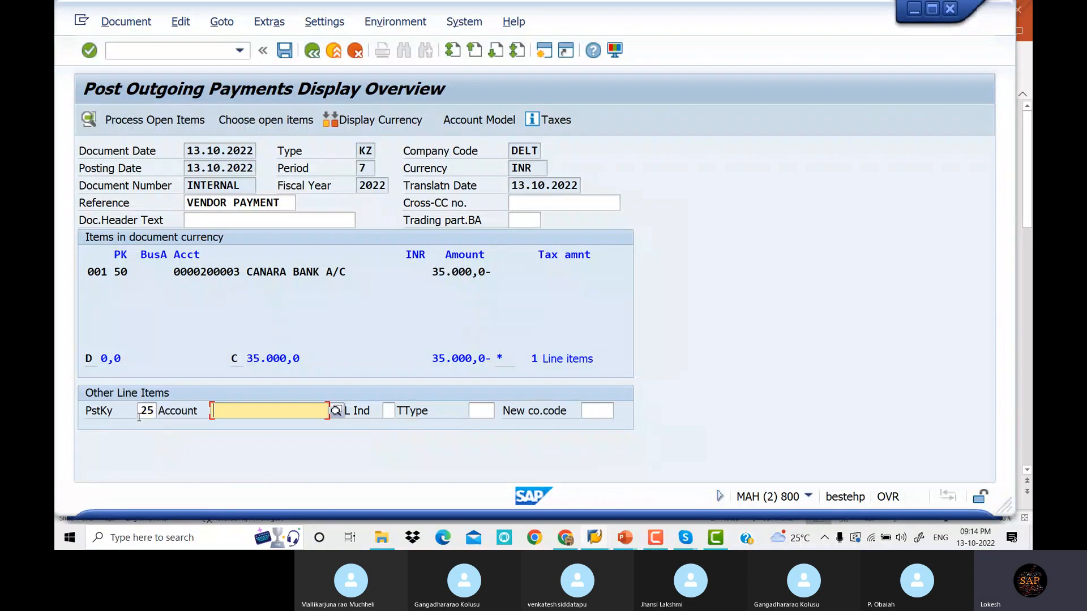
{"action": "left_click", "coordinate": [139, 417]}
{"action": "key", "text": "Delete"}
{"action": "key", "text": "Delete"}
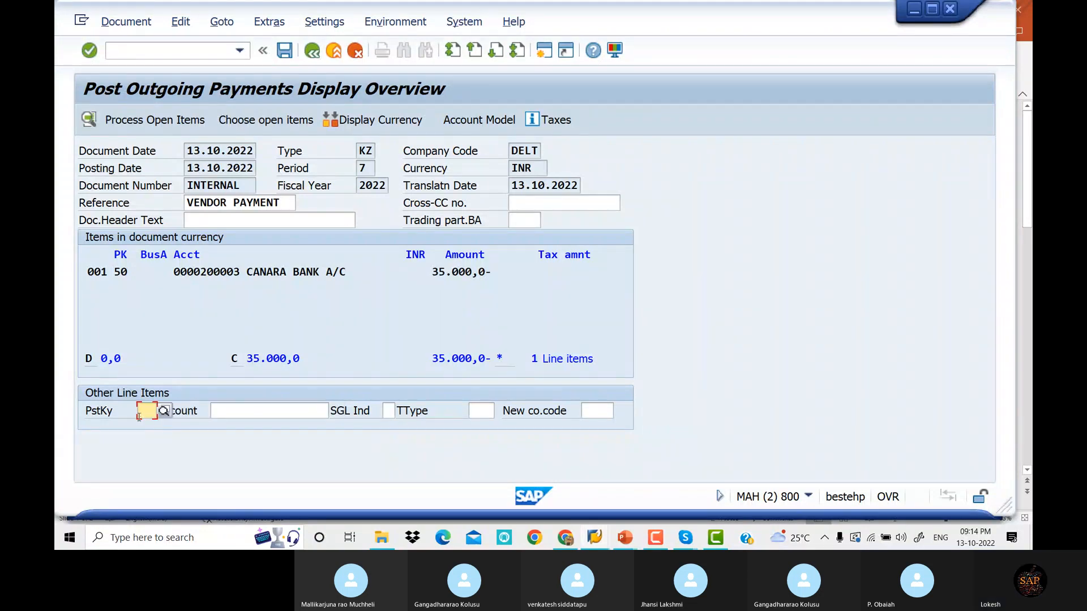
{"action": "left_click", "coordinate": [164, 411]}
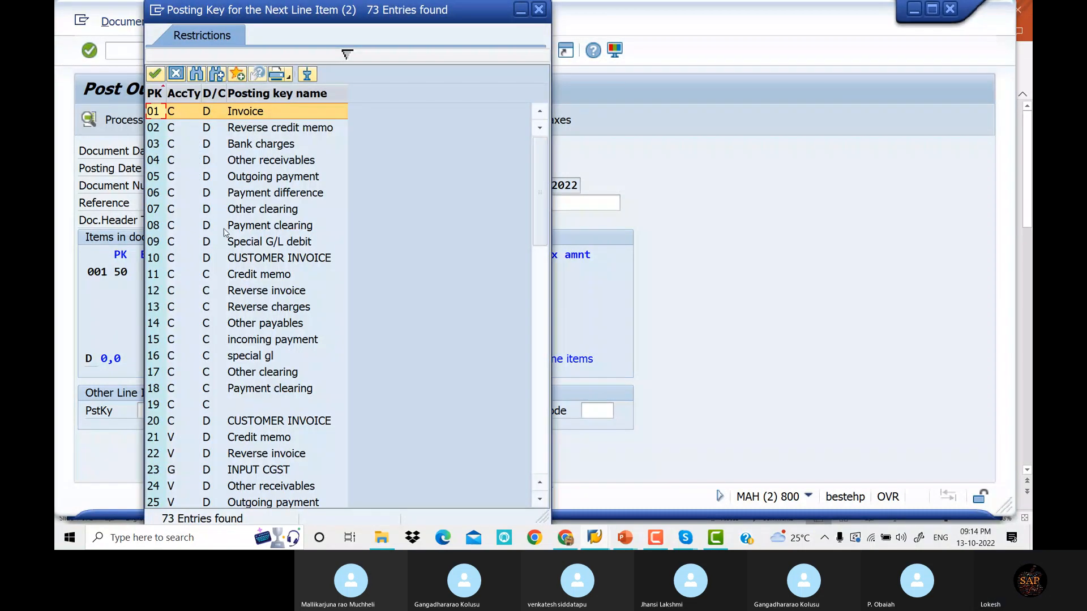
{"action": "scroll", "coordinate": [225, 232], "scroll_direction": "down", "scroll_amount": 3}
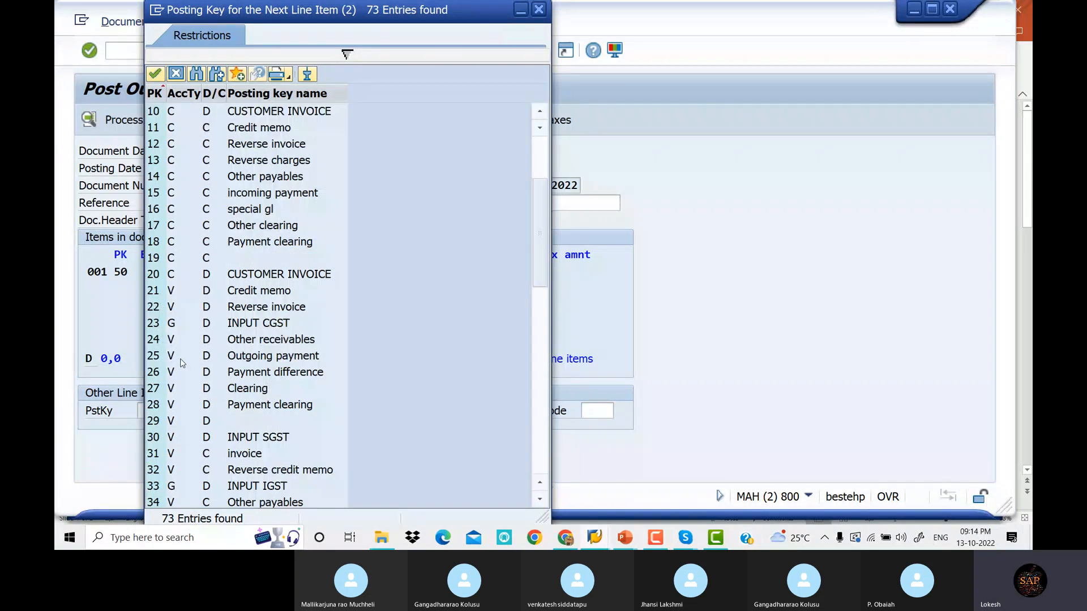
{"action": "double_click", "coordinate": [255, 356]}
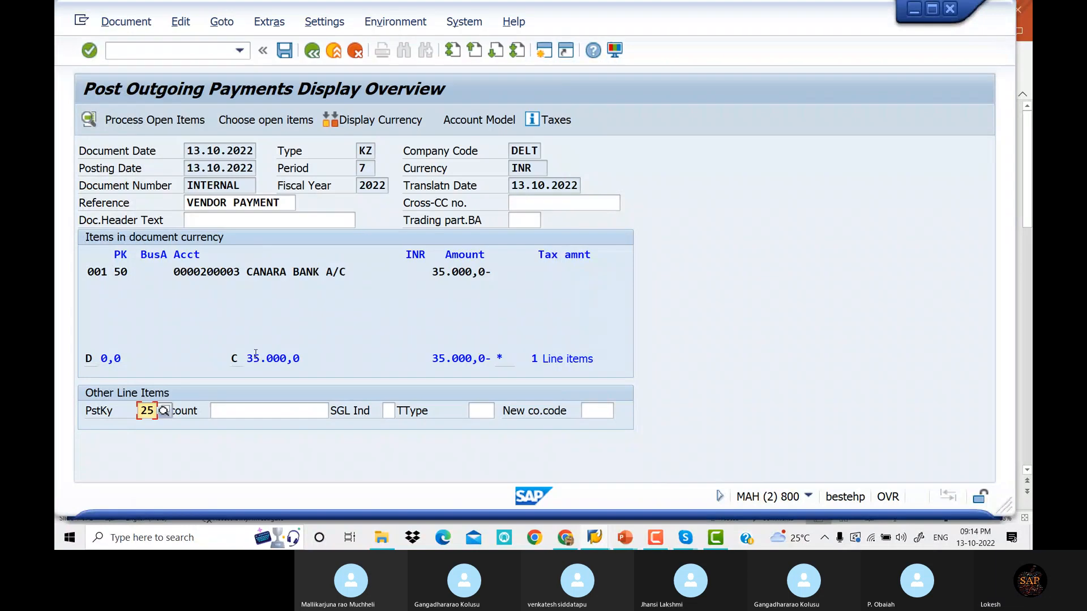
{"action": "left_click", "coordinate": [285, 52]}
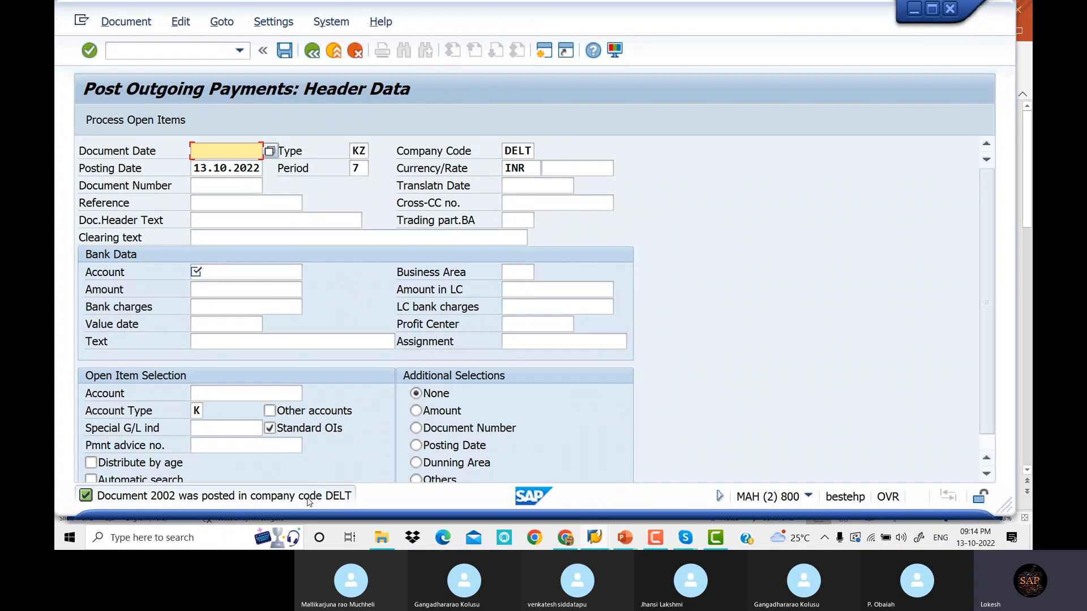
Refresh vendor 2521's FBL1N line item list and dismiss the no-items message
{"action": "key", "text": "alt+Tab"}
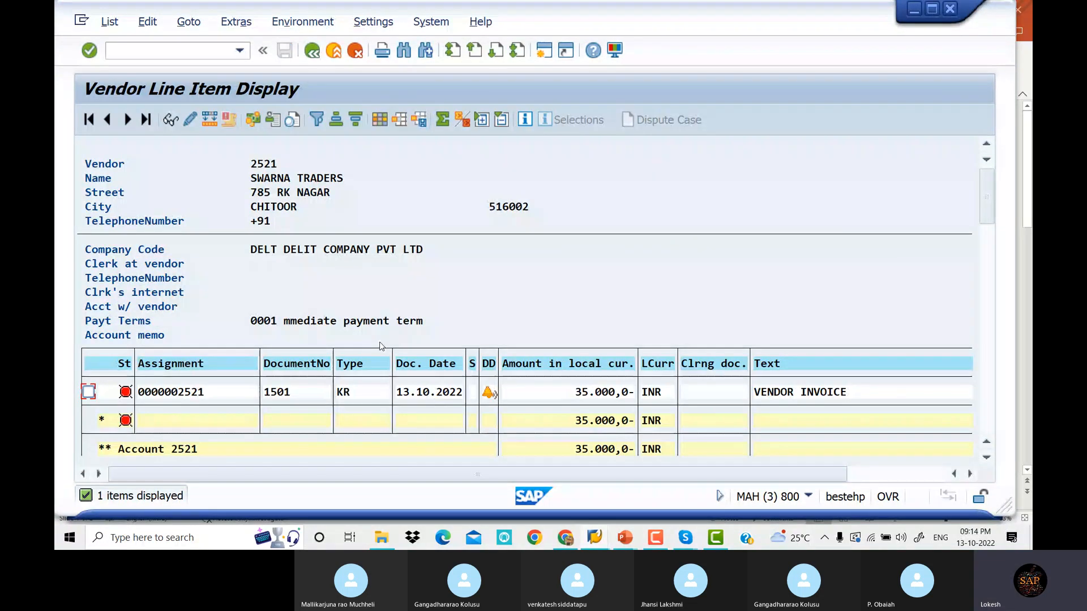
{"action": "left_click", "coordinate": [109, 22]}
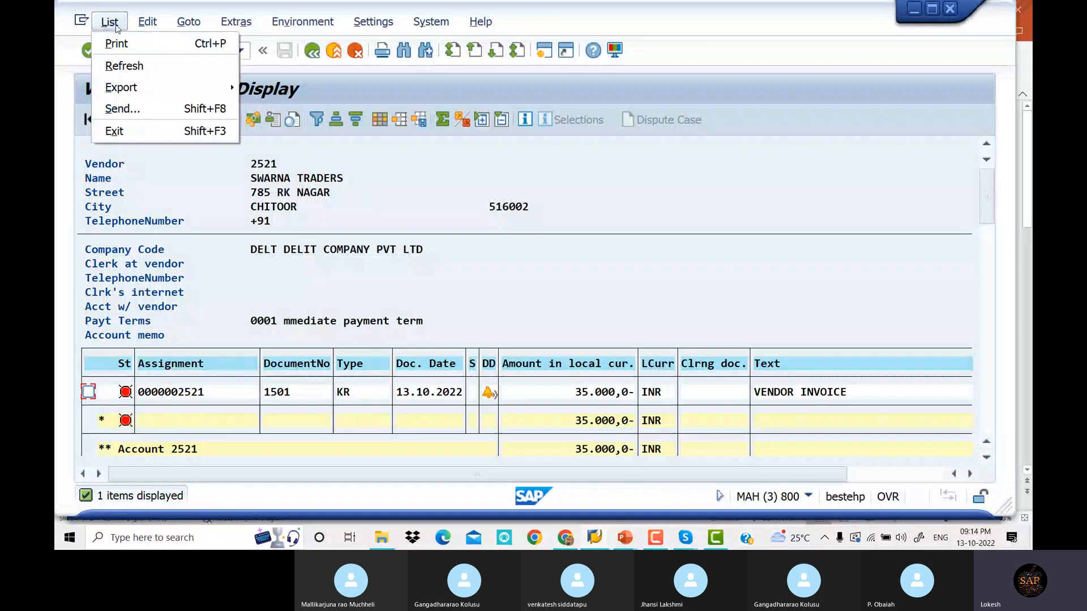
{"action": "left_click", "coordinate": [124, 66]}
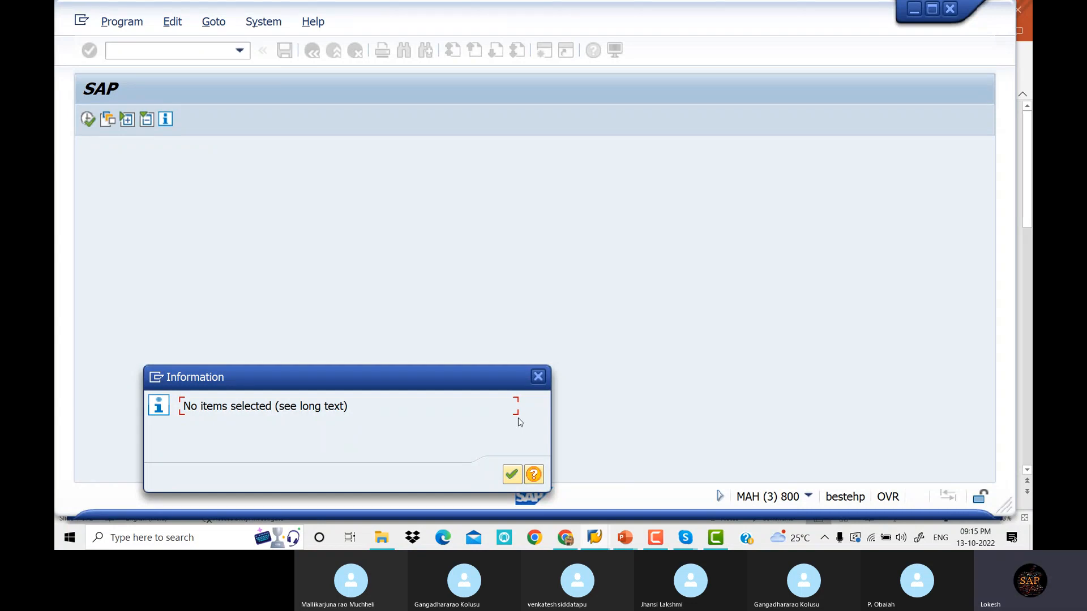
{"action": "left_click", "coordinate": [514, 475]}
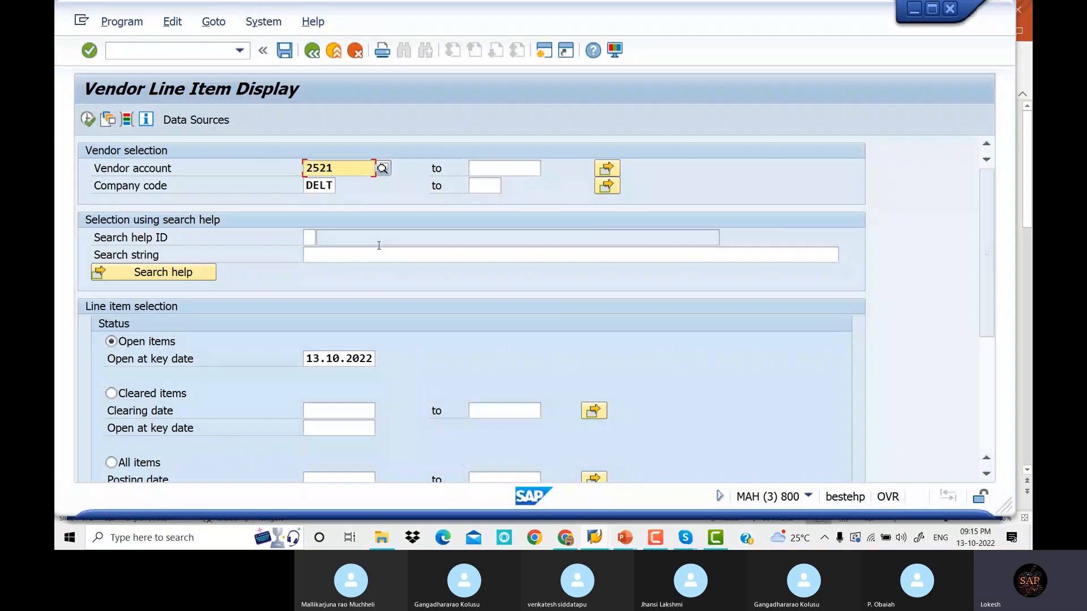
Switch the selection to cleared items with clearing date 13.10.2022
{"action": "left_click", "coordinate": [111, 396]}
{"action": "left_click", "coordinate": [317, 408]}
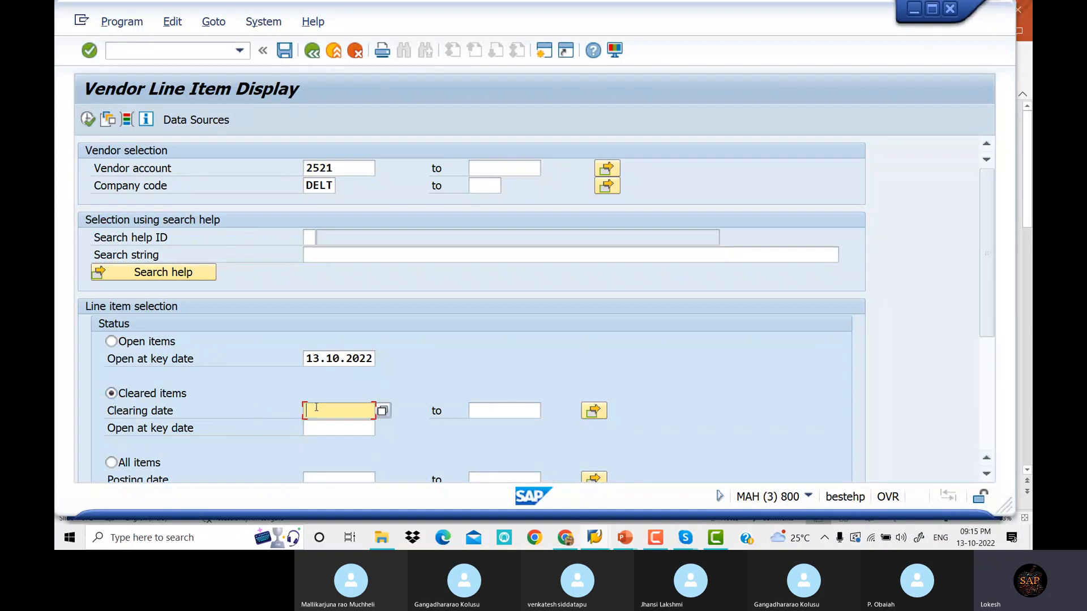
{"action": "type", "text": "13."}
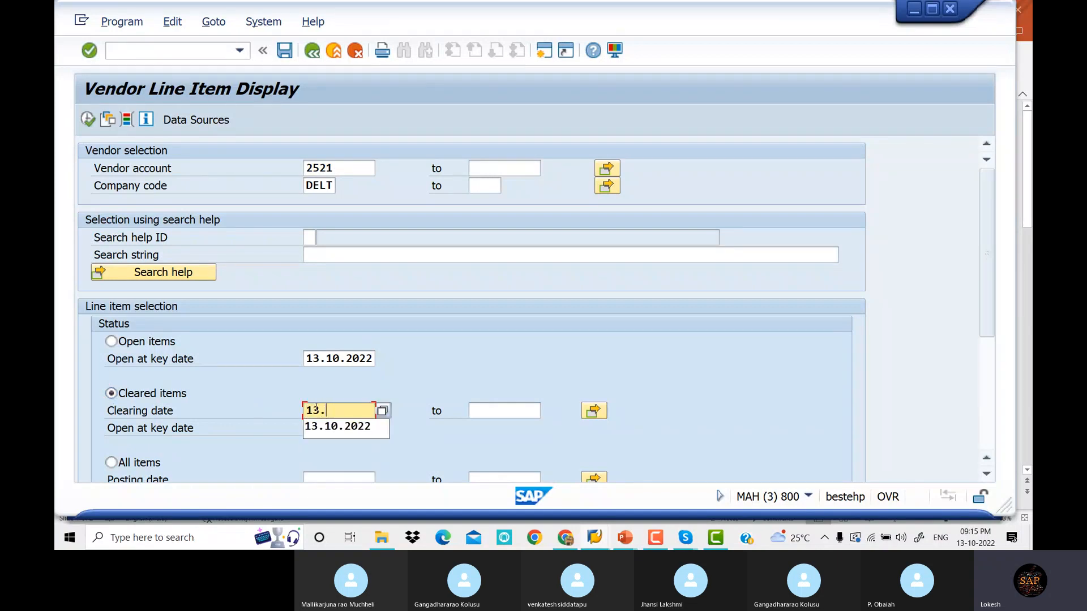
{"action": "key", "text": "Down"}
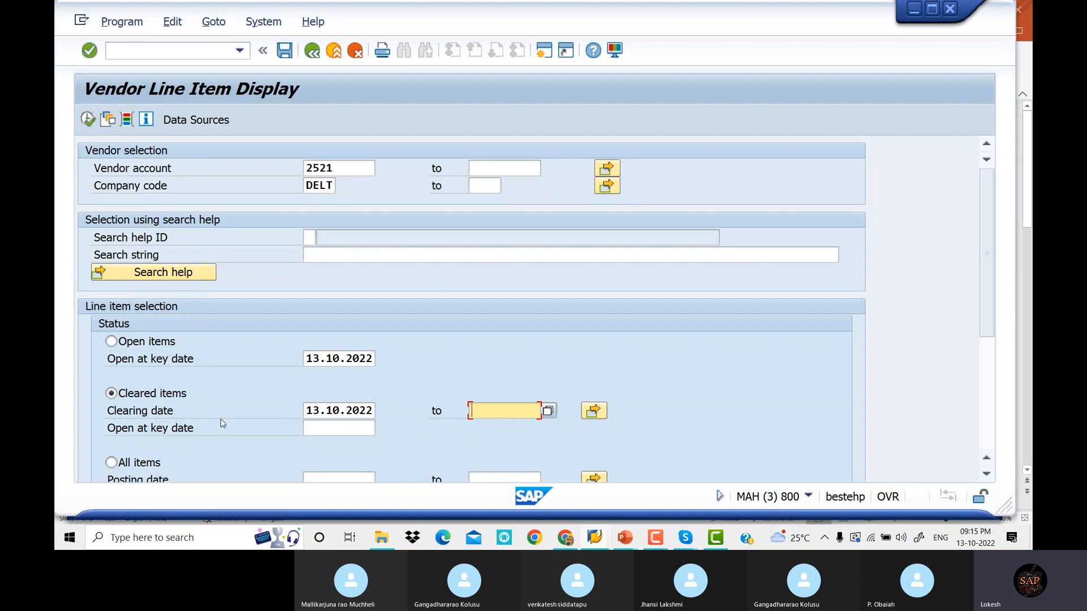
{"action": "left_click", "coordinate": [89, 121]}
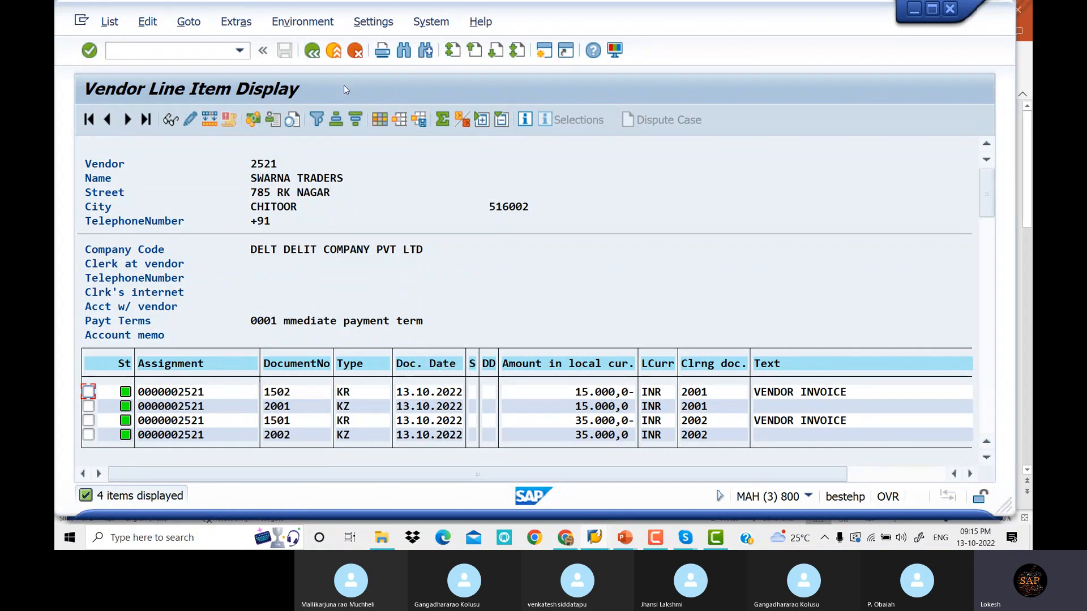
{"action": "left_click", "coordinate": [313, 52]}
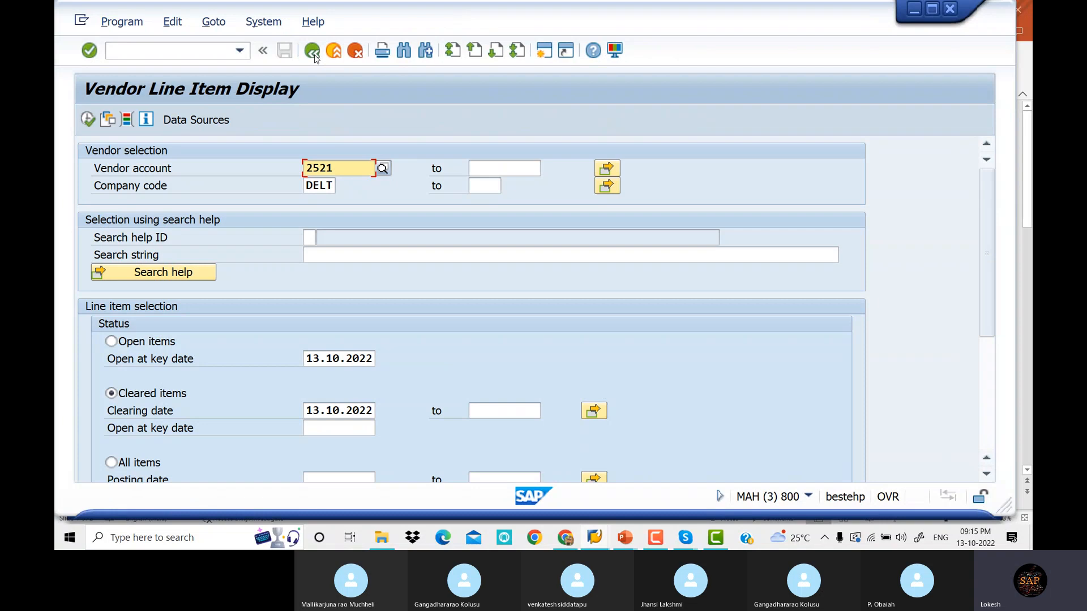
Pick vendor 2519 ARJUN TRADERS via search help and run the line item report
{"action": "left_click", "coordinate": [383, 170]}
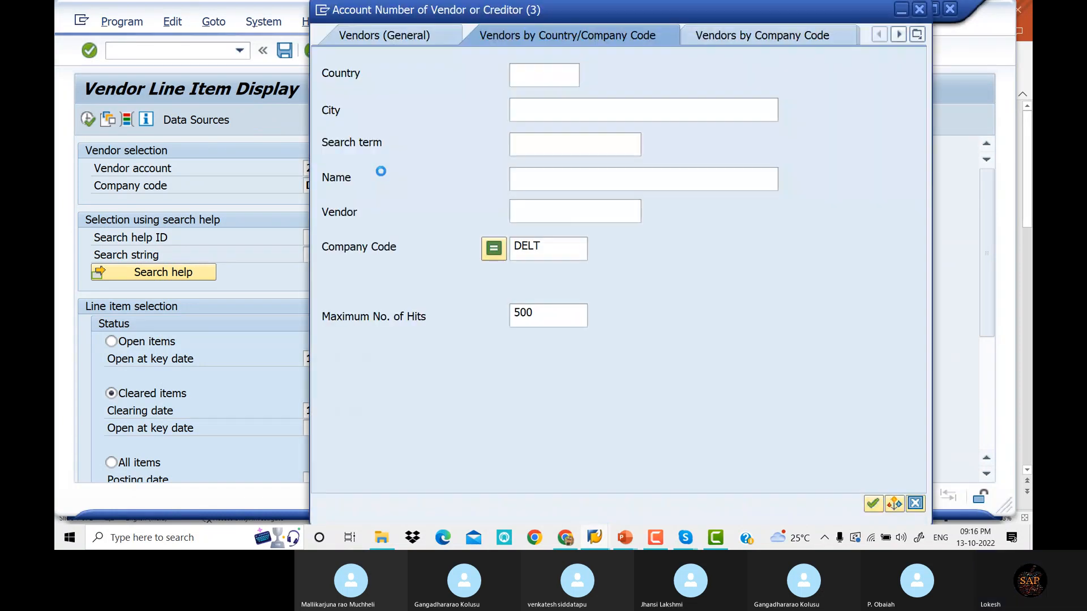
{"action": "key", "text": "Return"}
{"action": "key", "text": "Down"}
{"action": "key", "text": "Down"}
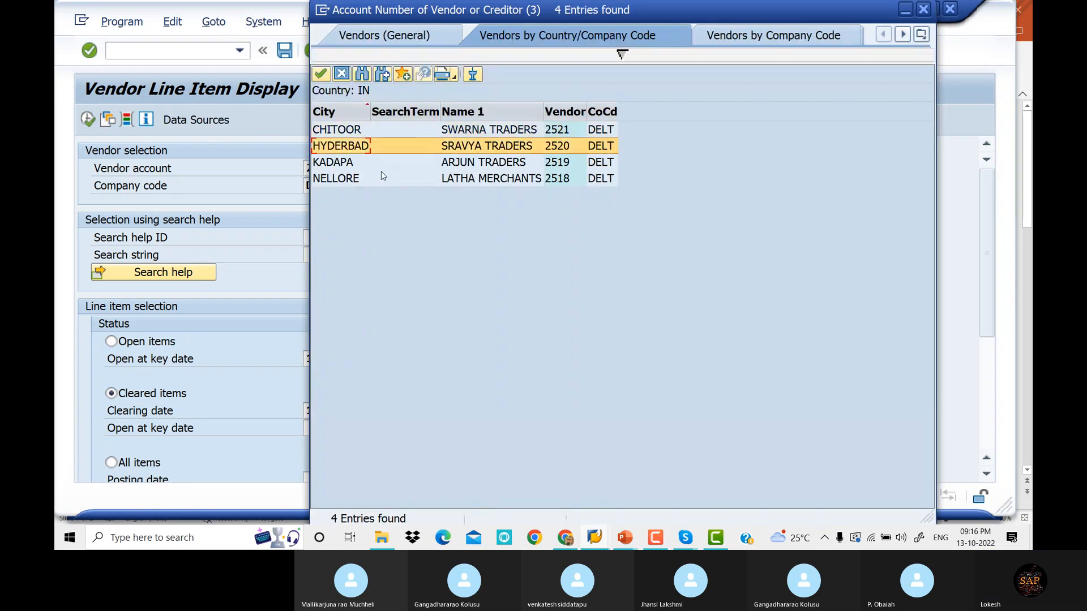
{"action": "key", "text": "Return"}
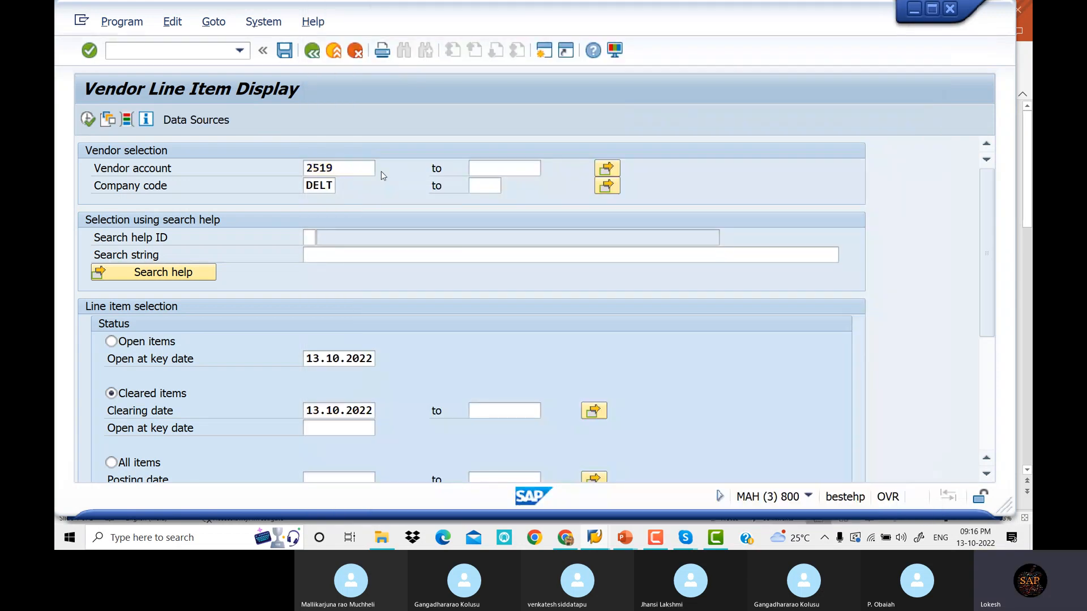
{"action": "left_click", "coordinate": [88, 120]}
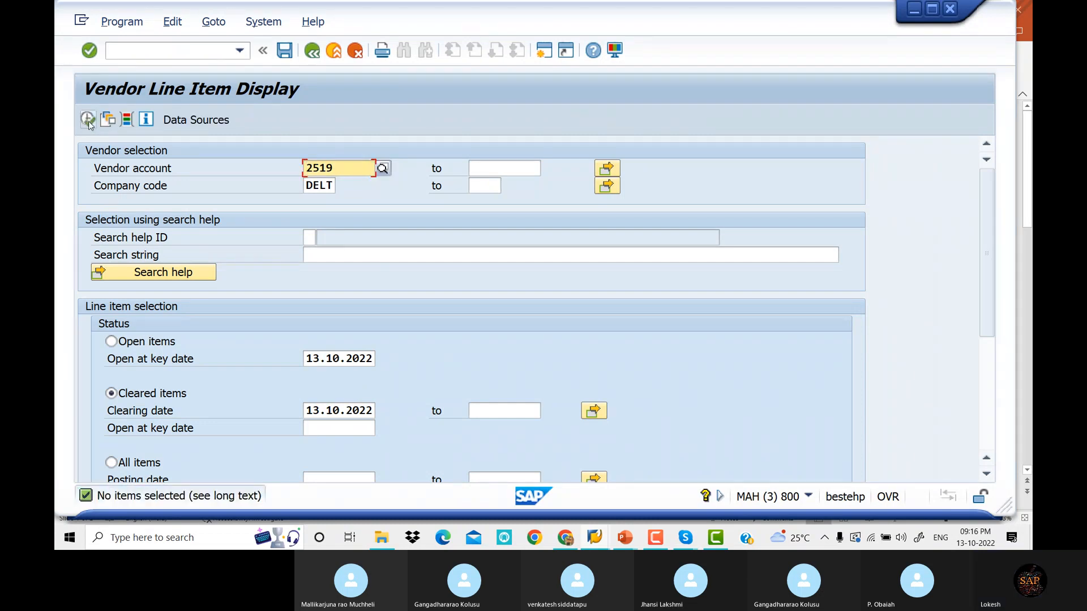
Rerun the report for vendor 2519's open items, showing invoices totalling 150,000 INR
{"action": "left_click", "coordinate": [382, 169]}
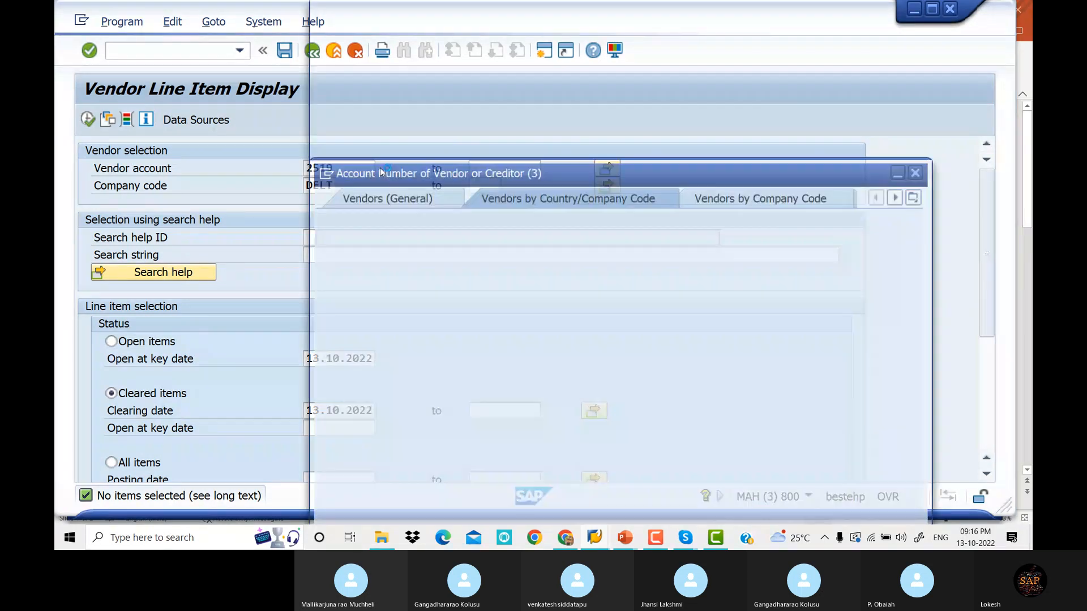
{"action": "key", "text": "Return"}
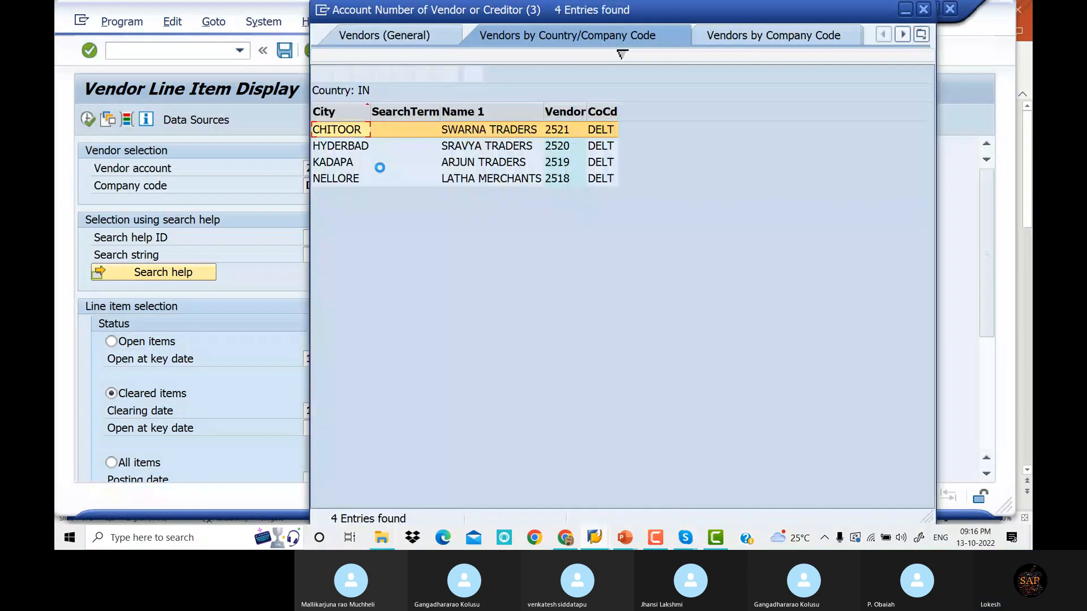
{"action": "double_click", "coordinate": [380, 168]}
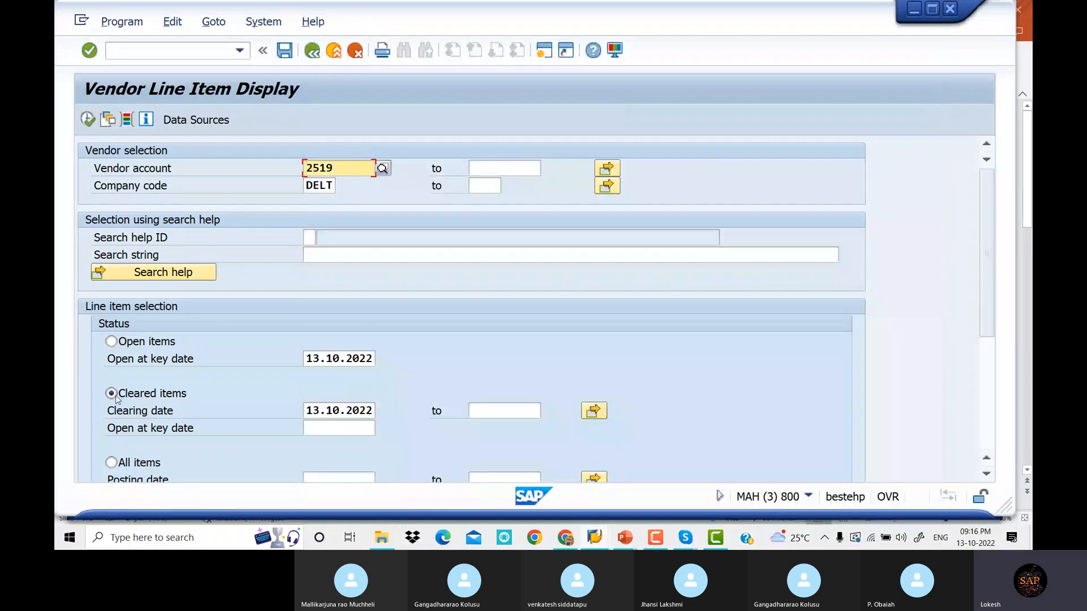
{"action": "left_click", "coordinate": [112, 342]}
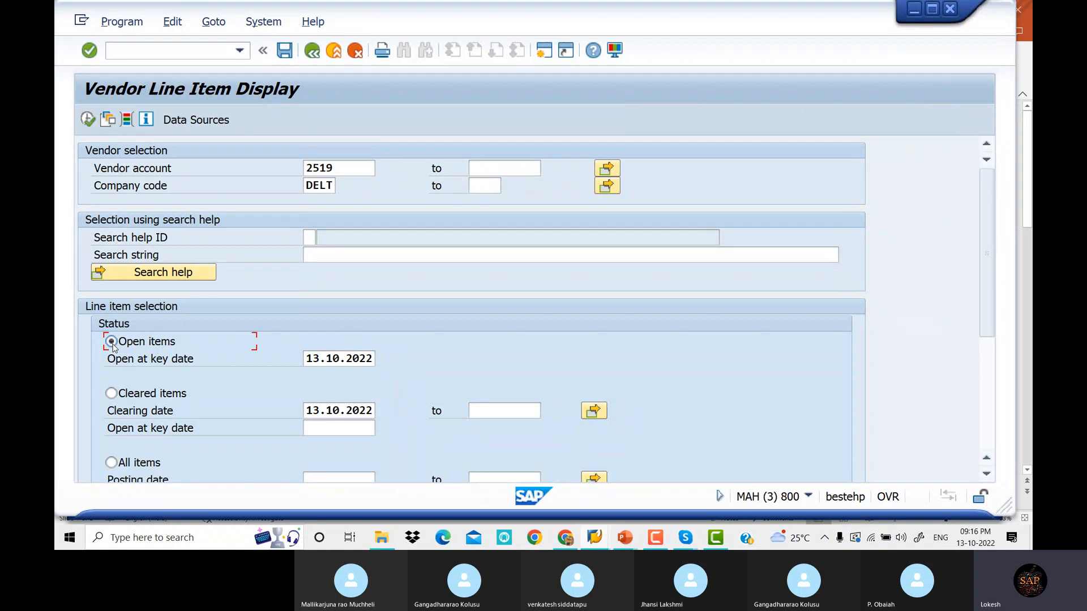
{"action": "left_click", "coordinate": [88, 120]}
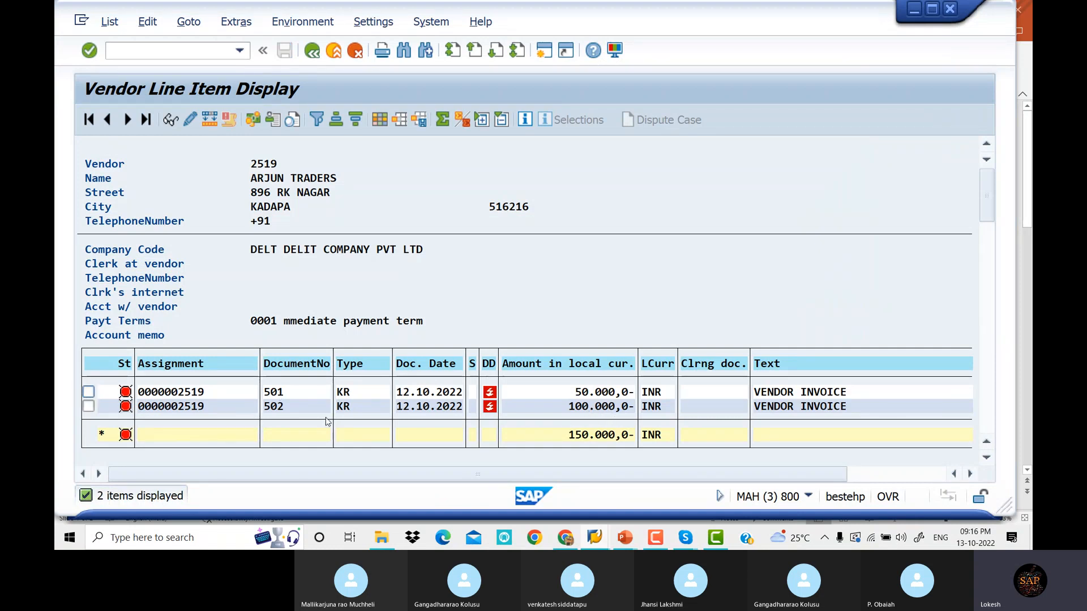
{"action": "key", "text": "alt+Tab"}
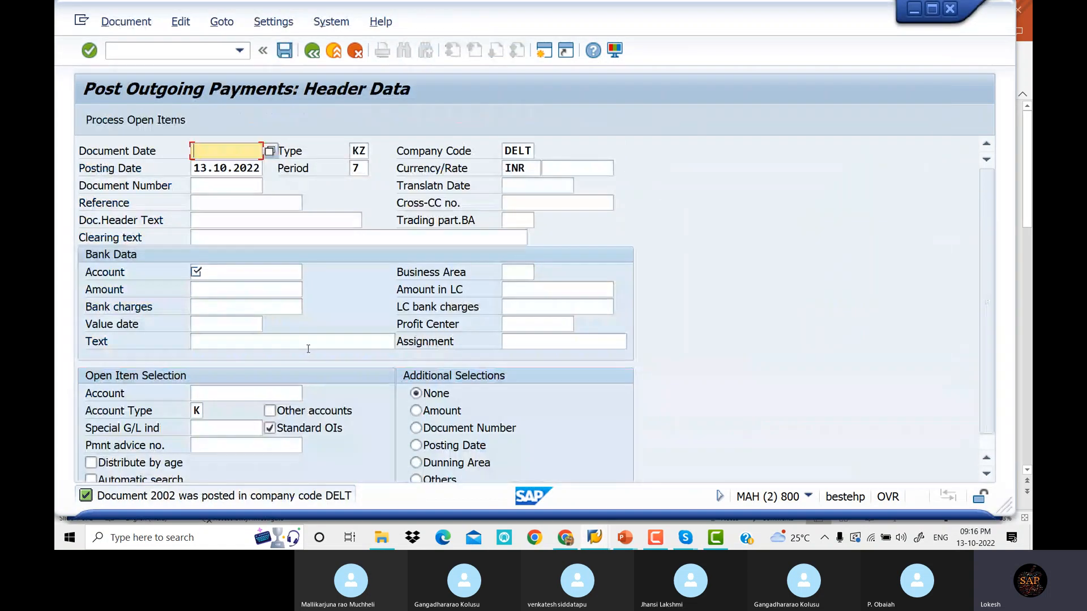
Fill the header with date 13.10.2022, reference VENDOR Payment, bank 200003 and amount 50000
{"action": "key", "text": "BackSpace"}
{"action": "key", "text": "Down"}
{"action": "key", "text": "Tab"}
{"action": "key", "text": "Tab"}
{"action": "key", "text": "Tab"}
{"action": "key", "text": "Tab"}
{"action": "key", "text": "Tab"}
{"action": "key", "text": "Tab"}
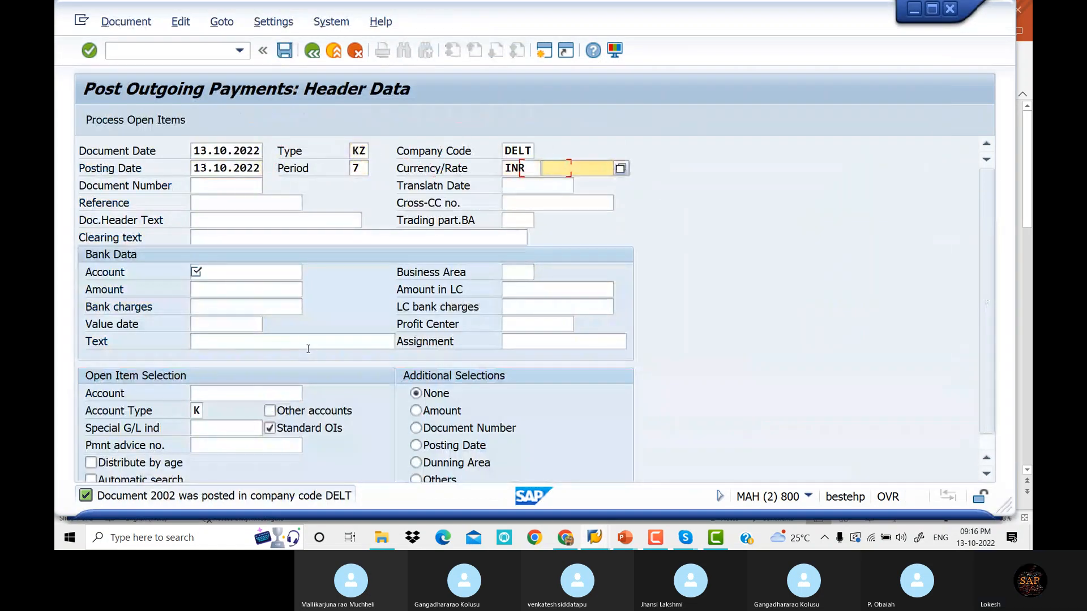
{"action": "key", "text": "Tab"}
{"action": "key", "text": "Tab"}
{"action": "key", "text": "Tab"}
{"action": "key", "text": "BackSpace"}
{"action": "key", "text": "Down"}
{"action": "key", "text": "Tab"}
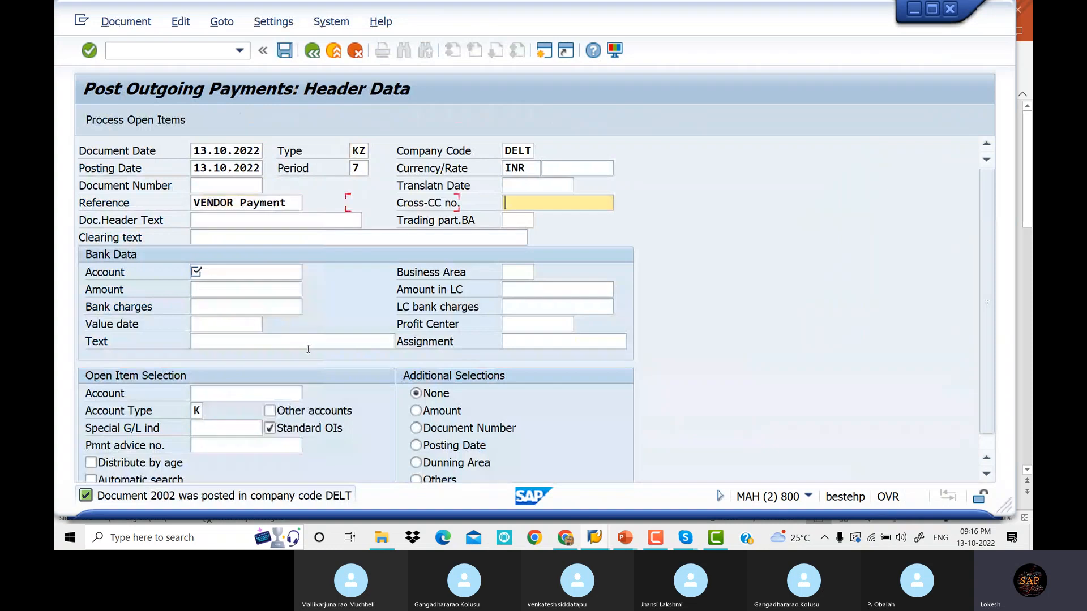
{"action": "key", "text": "Tab"}
{"action": "key", "text": "Tab"}
{"action": "key", "text": "Tab"}
{"action": "key", "text": "Tab"}
{"action": "key", "text": "BackSpace"}
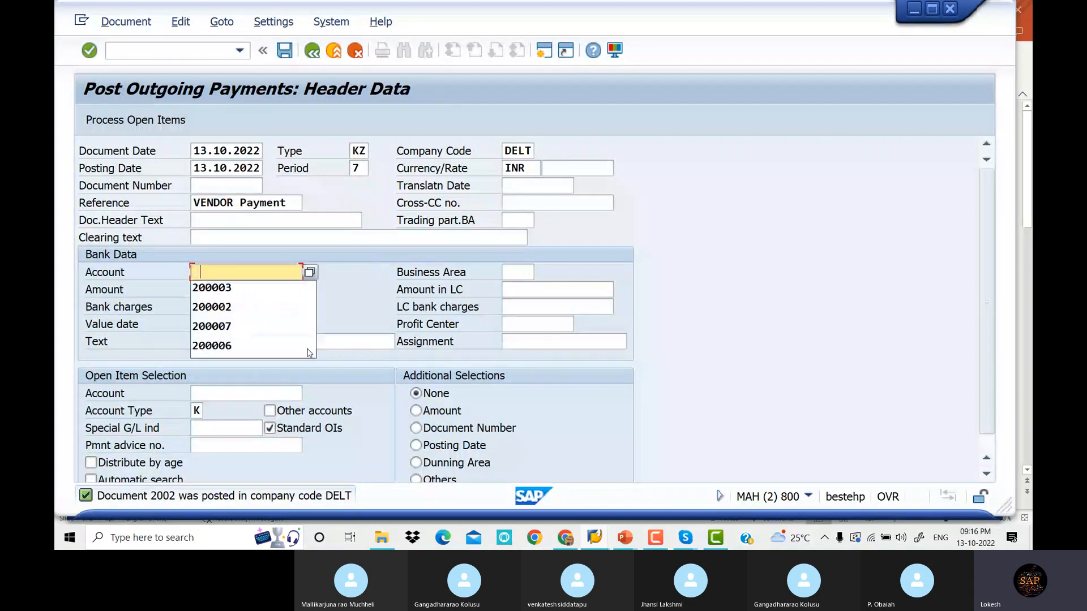
{"action": "key", "text": "Down"}
{"action": "key", "text": "Tab"}
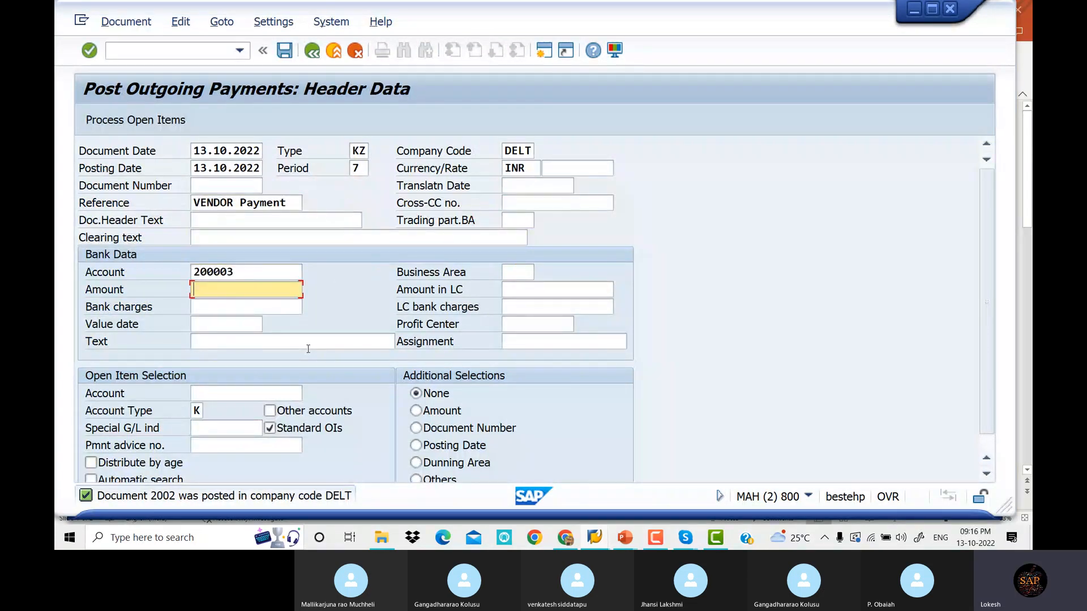
{"action": "type", "text": "5"}
{"action": "key", "text": "Down"}
{"action": "key", "text": "Tab"}
{"action": "key", "text": "Tab"}
{"action": "key", "text": "Tab"}
{"action": "key", "text": "Tab"}
{"action": "key", "text": "Tab"}
{"action": "key", "text": "Tab"}
{"action": "key", "text": "Tab"}
{"action": "key", "text": "Tab"}
{"action": "key", "text": "Tab"}
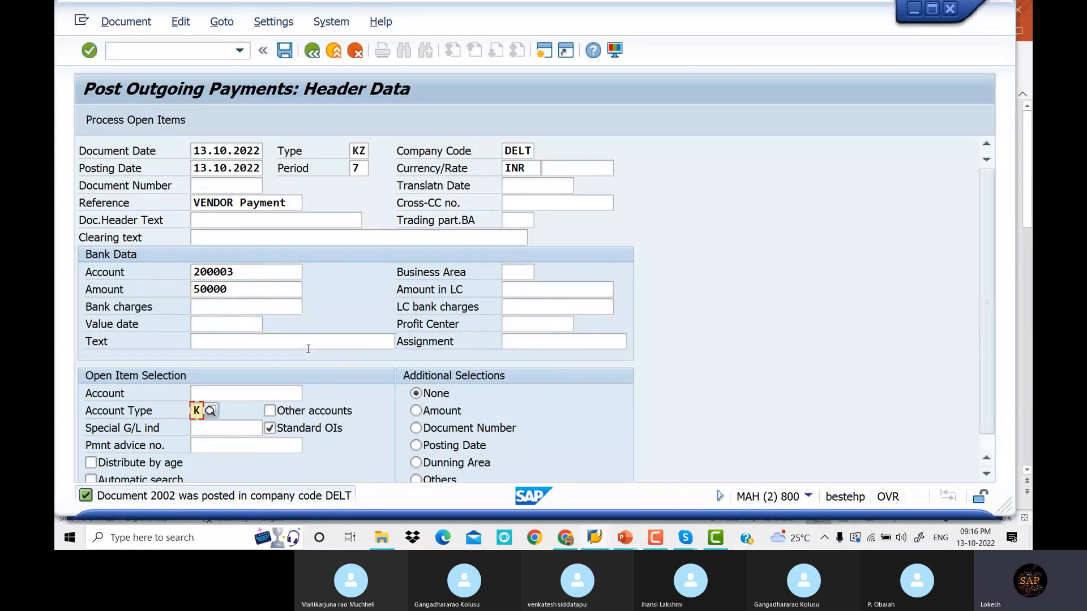
Set open-item vendor account 2519 ARJUN TRADERS via a country IN search
{"action": "key", "text": "shift+Tab"}
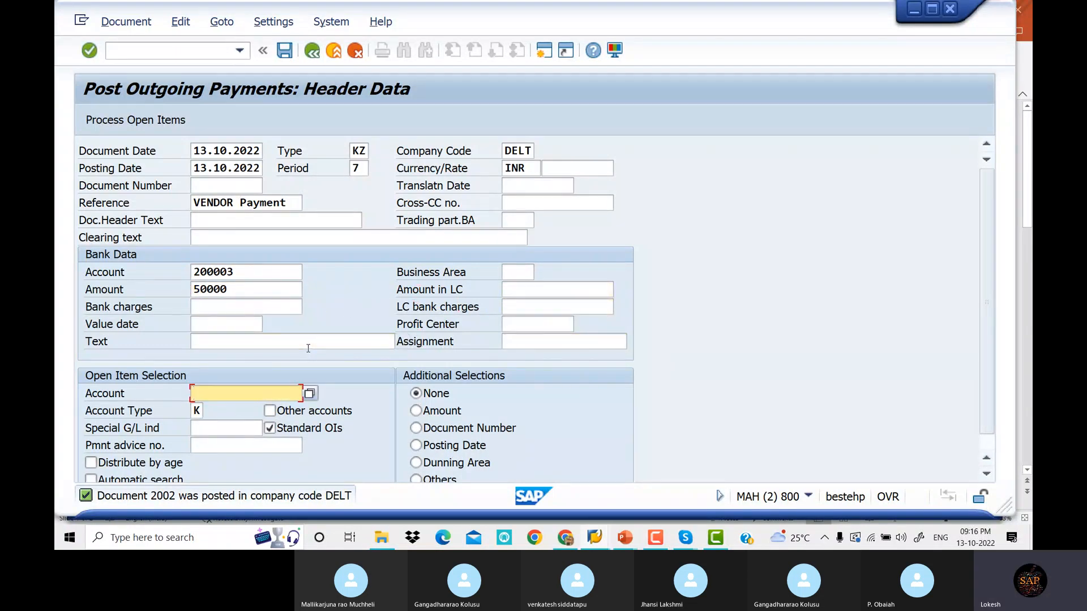
{"action": "left_click", "coordinate": [311, 393]}
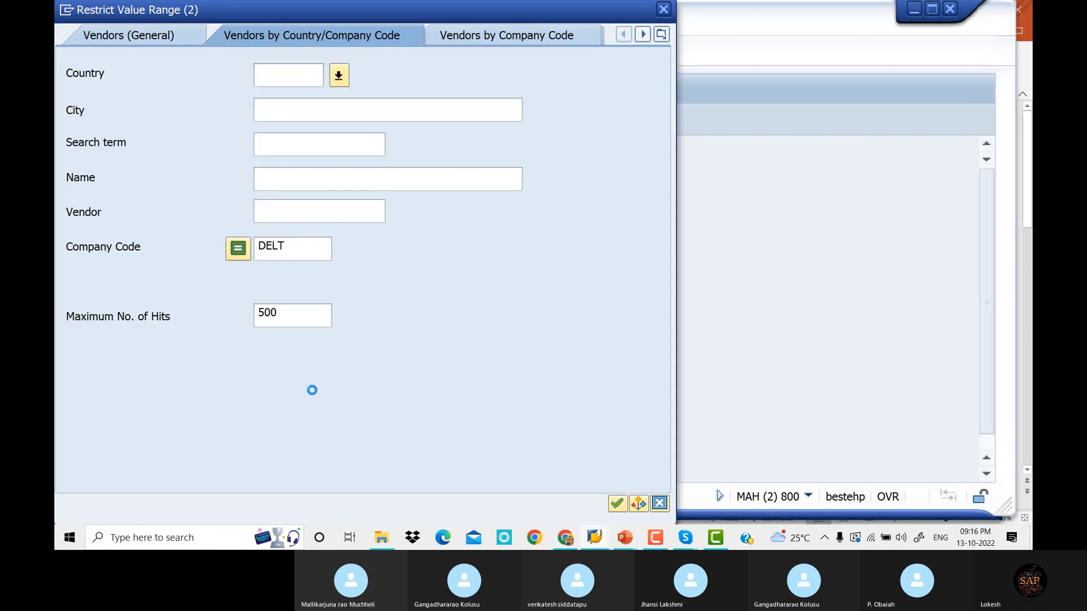
{"action": "type", "text": "IN"}
{"action": "key", "text": "Return"}
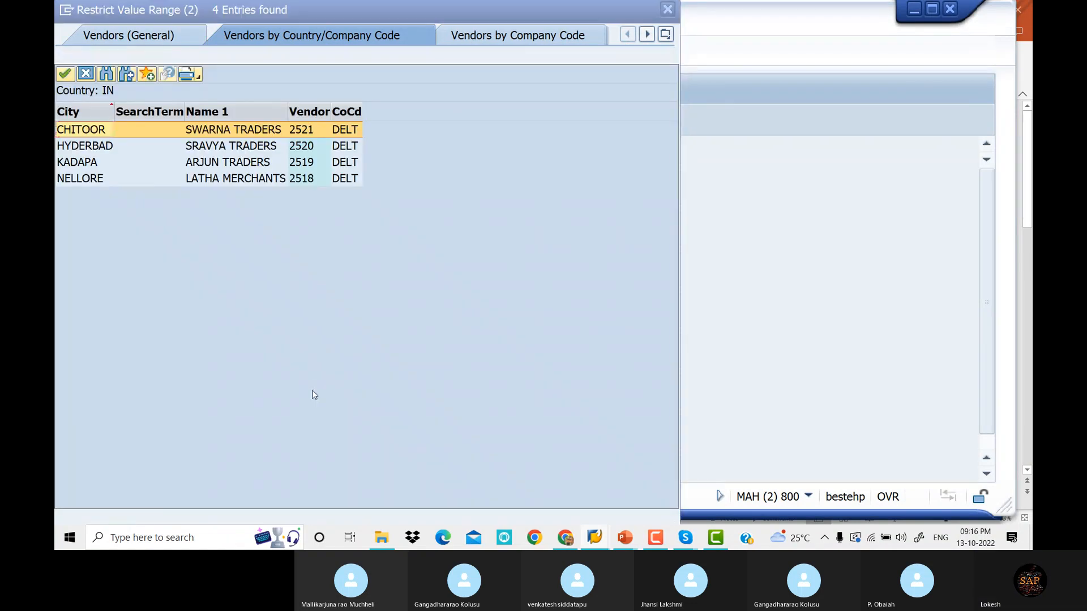
{"action": "key", "text": "Down"}
{"action": "key", "text": "Down"}
{"action": "key", "text": "Down"}
{"action": "key", "text": "Up"}
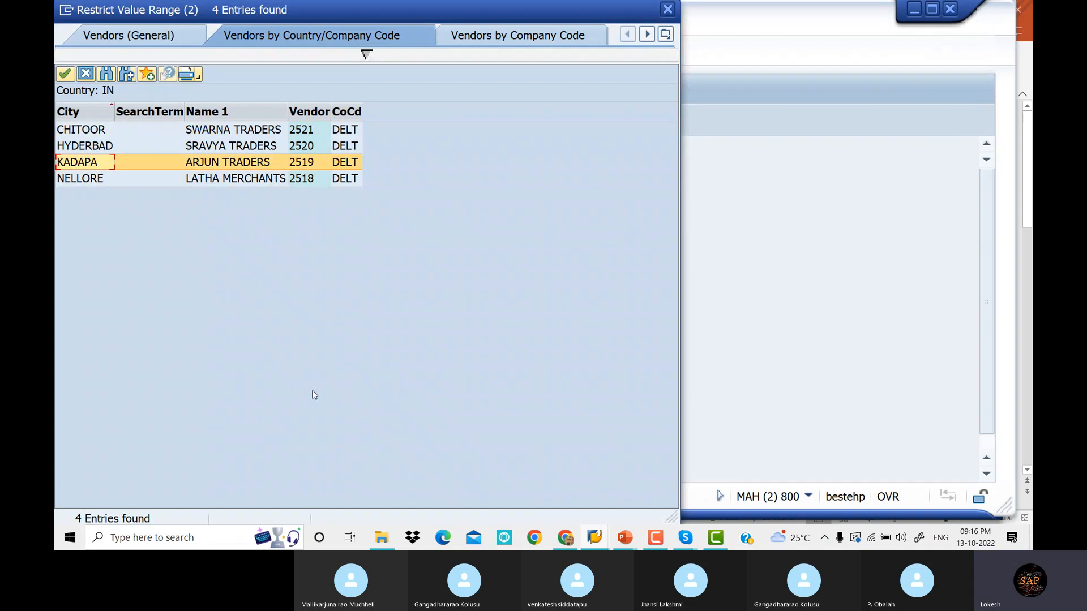
{"action": "key", "text": "Return"}
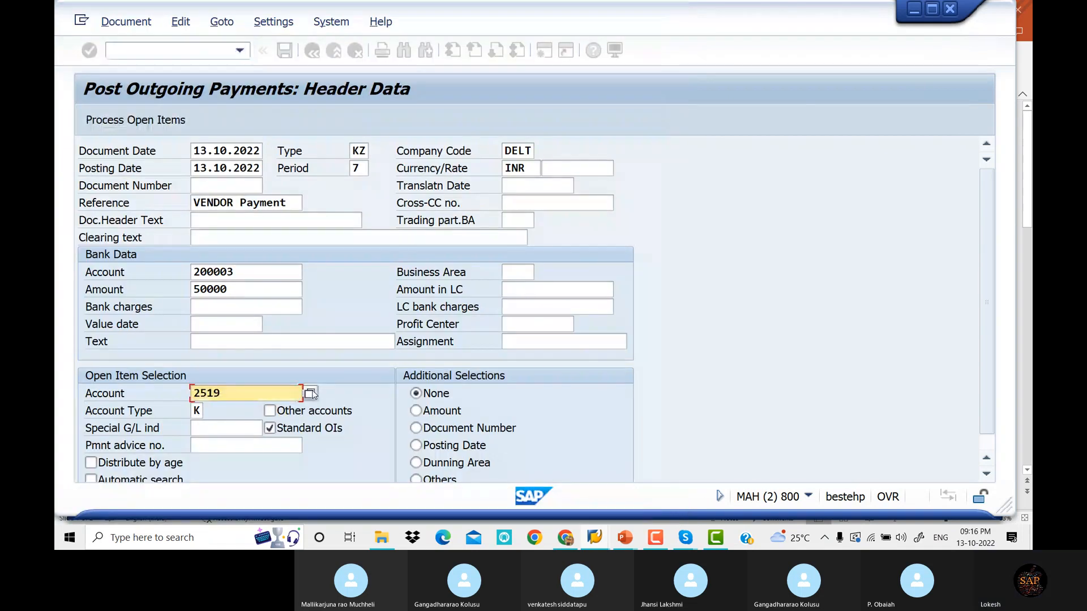
Process open items and read the long text of the missing T043G entry for DELT error
{"action": "left_click", "coordinate": [163, 123]}
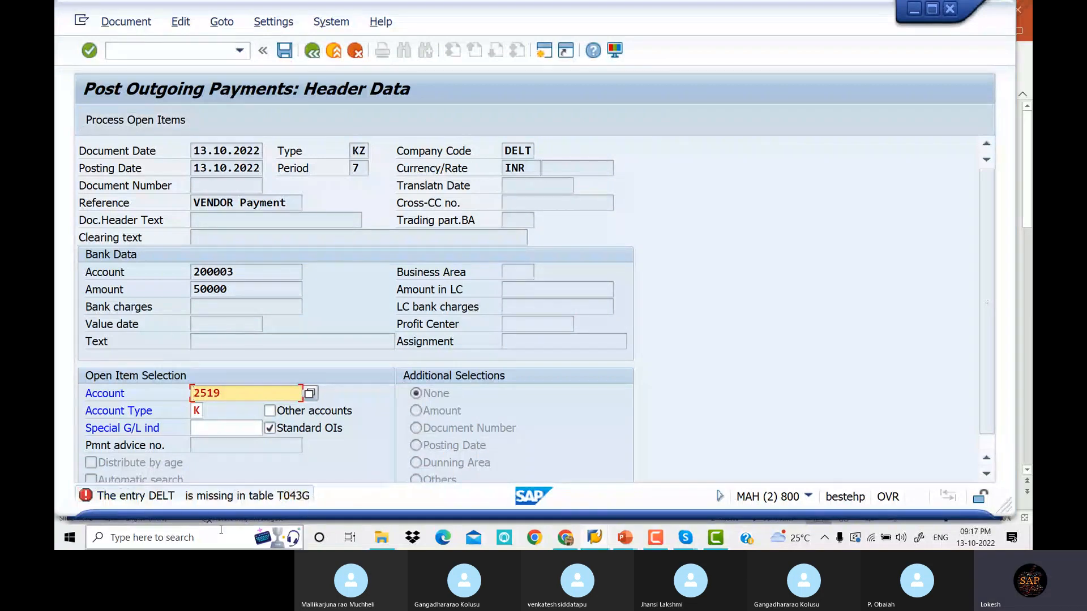
{"action": "double_click", "coordinate": [281, 498]}
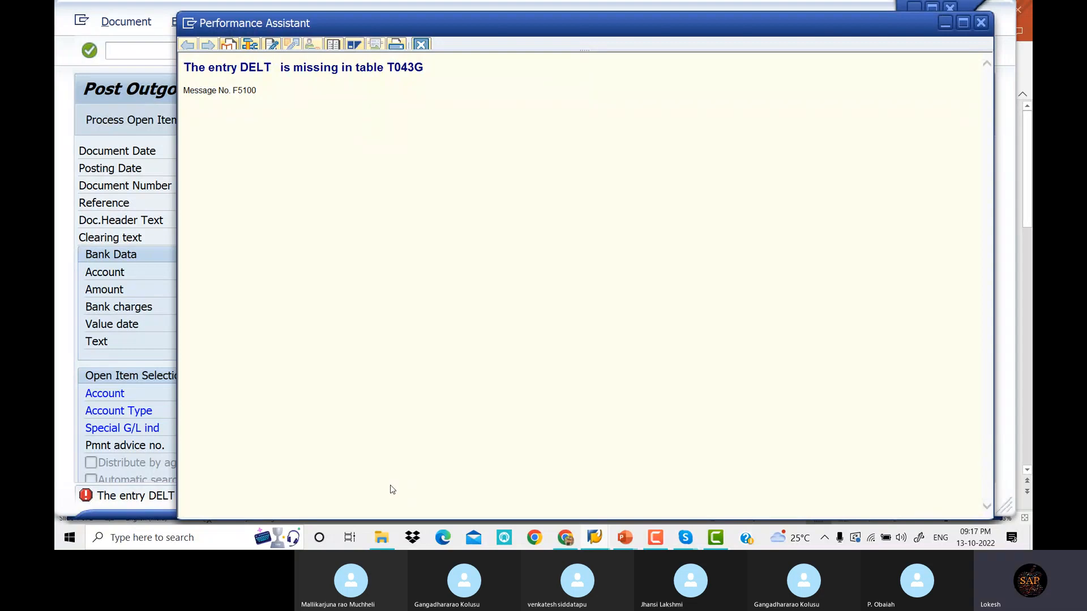
{"action": "left_click", "coordinate": [595, 539]}
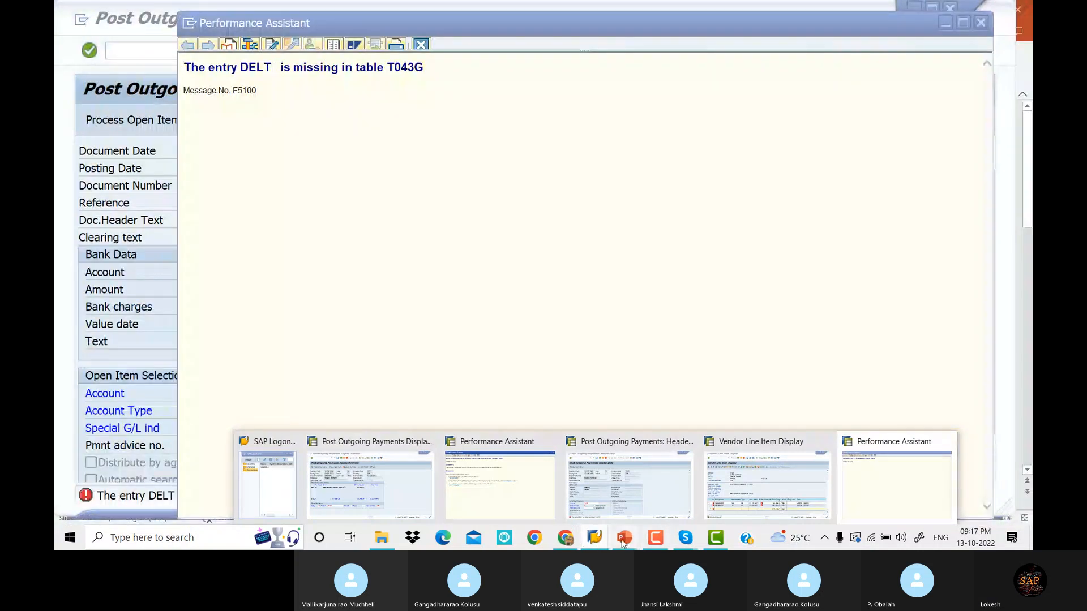
Check the Skype call, then return to the SAP Post Outgoing Payments header screen
{"action": "mouse_move", "coordinate": [686, 540]}
{"action": "left_click", "coordinate": [667, 494]}
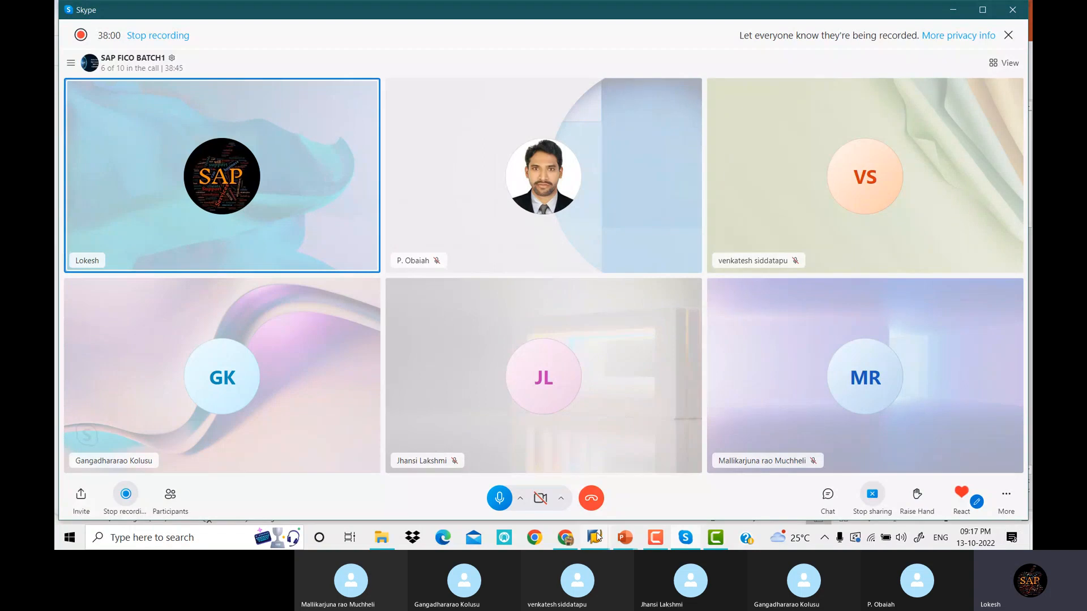
{"action": "mouse_move", "coordinate": [596, 536]}
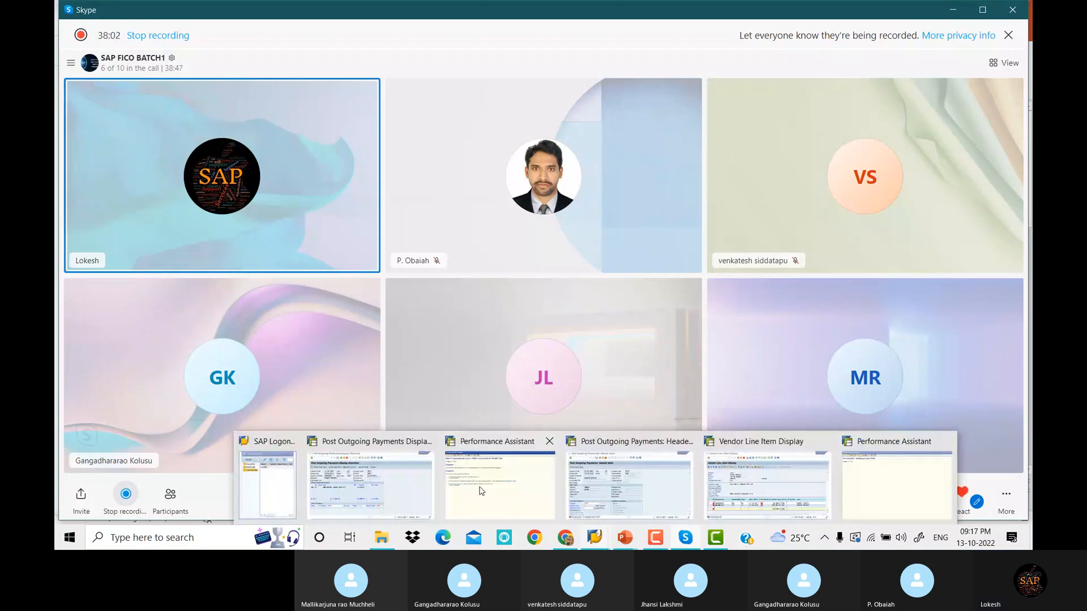
{"action": "left_click", "coordinate": [634, 496]}
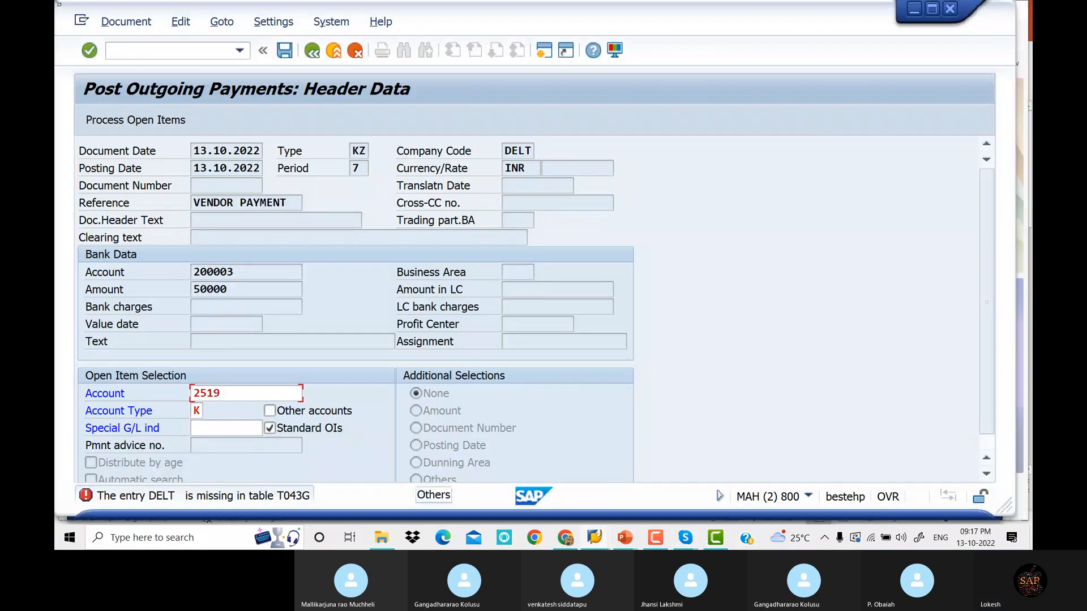
Open vendor 2519 in XK02 and page to its payment transaction details
{"action": "left_click", "coordinate": [143, 56]}
{"action": "type", "text": "/"}
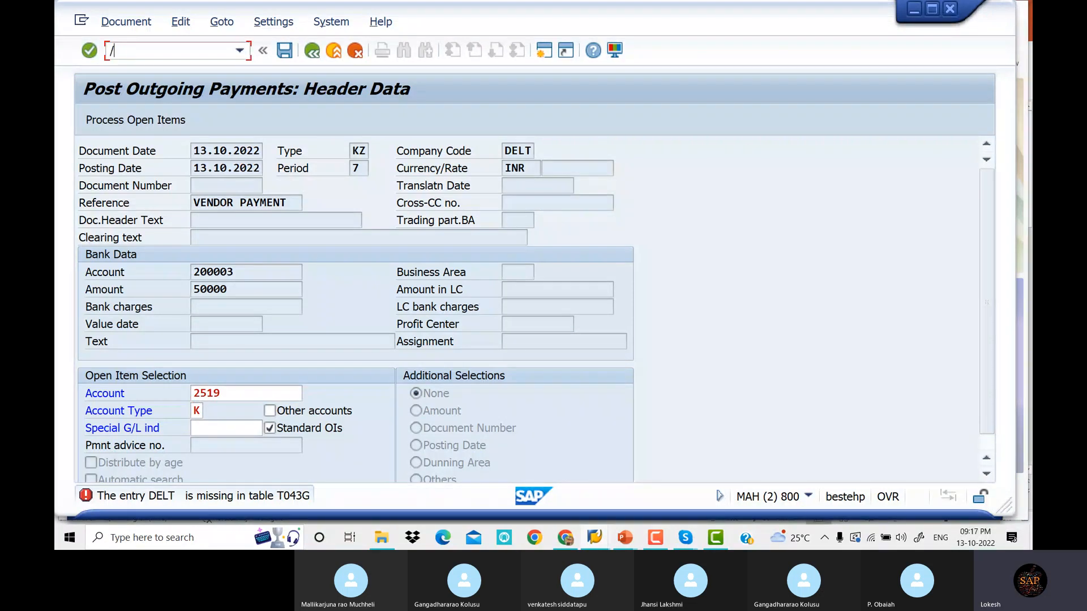
{"action": "type", "text": "NXK02"}
{"action": "key", "text": "Return"}
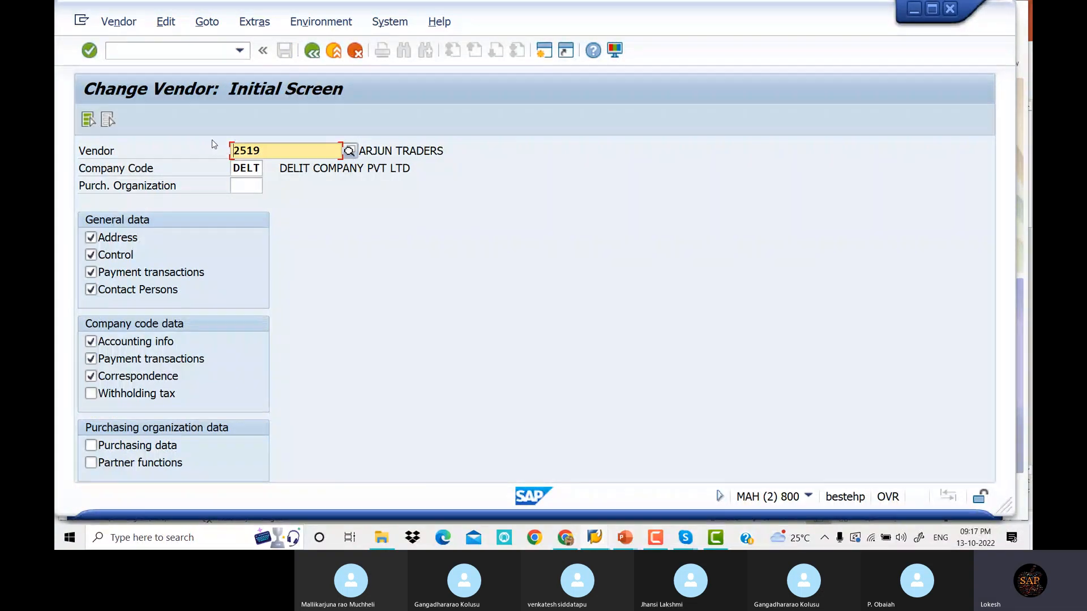
{"action": "key", "text": "Return"}
{"action": "key", "text": "Return"}
{"action": "key", "text": "Return"}
{"action": "key", "text": "Return"}
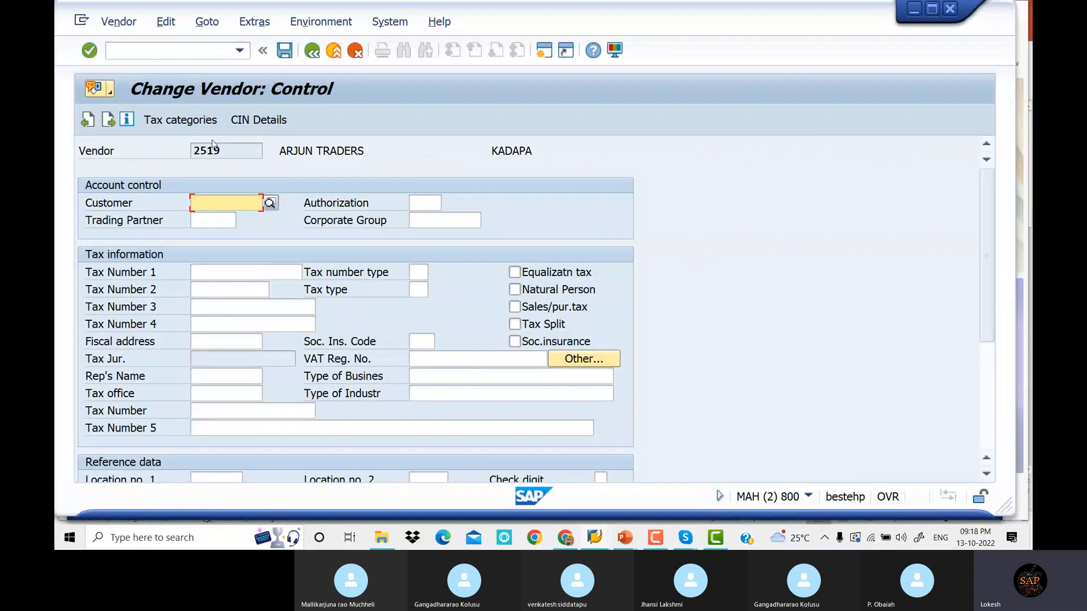
{"action": "key", "text": "Return"}
{"action": "key", "text": "Return"}
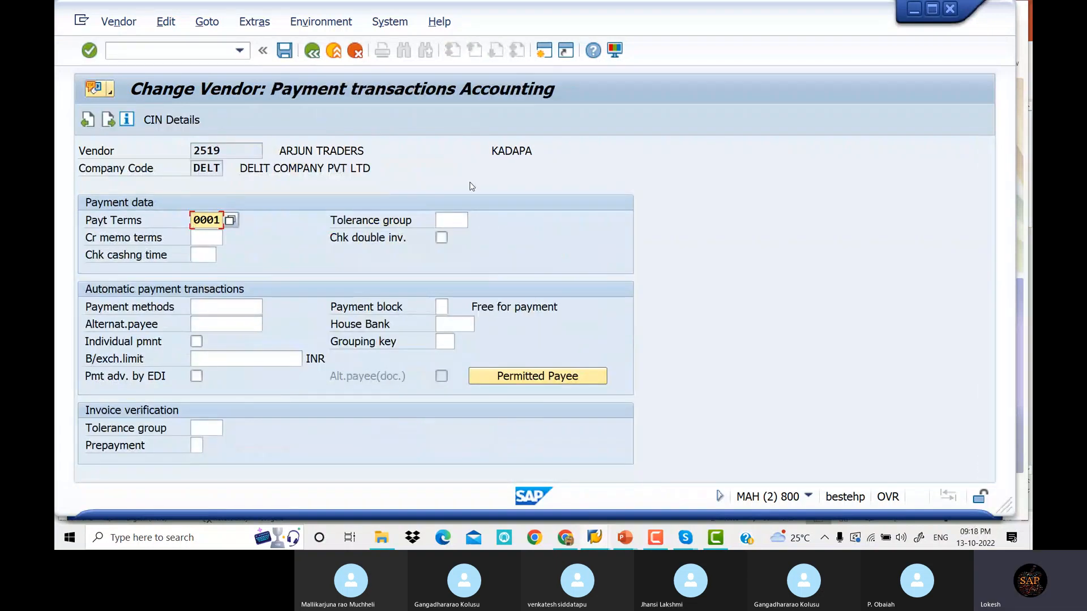
Set the vendor's tolerance group to DELT and save the master record
{"action": "left_click", "coordinate": [445, 220]}
{"action": "type", "text": "DELT"}
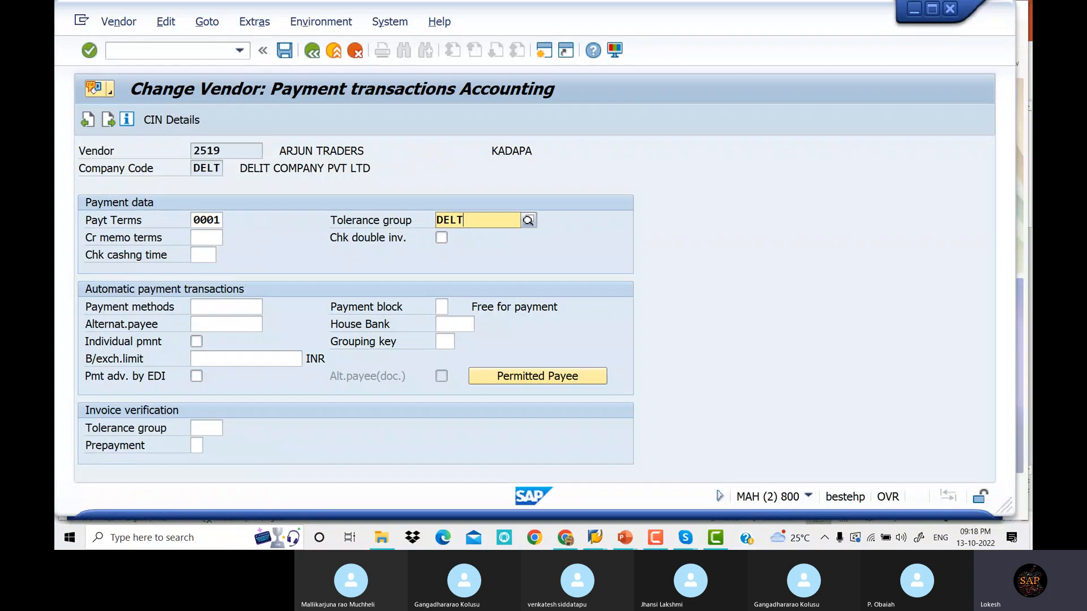
{"action": "key", "text": "Down"}
{"action": "key", "text": "Return"}
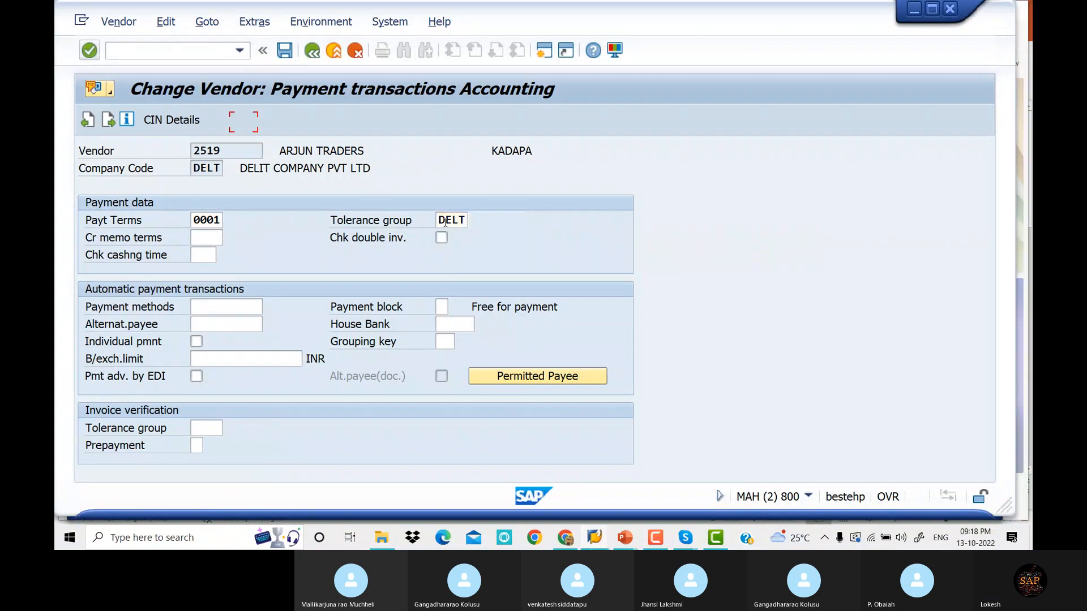
{"action": "left_click", "coordinate": [284, 51]}
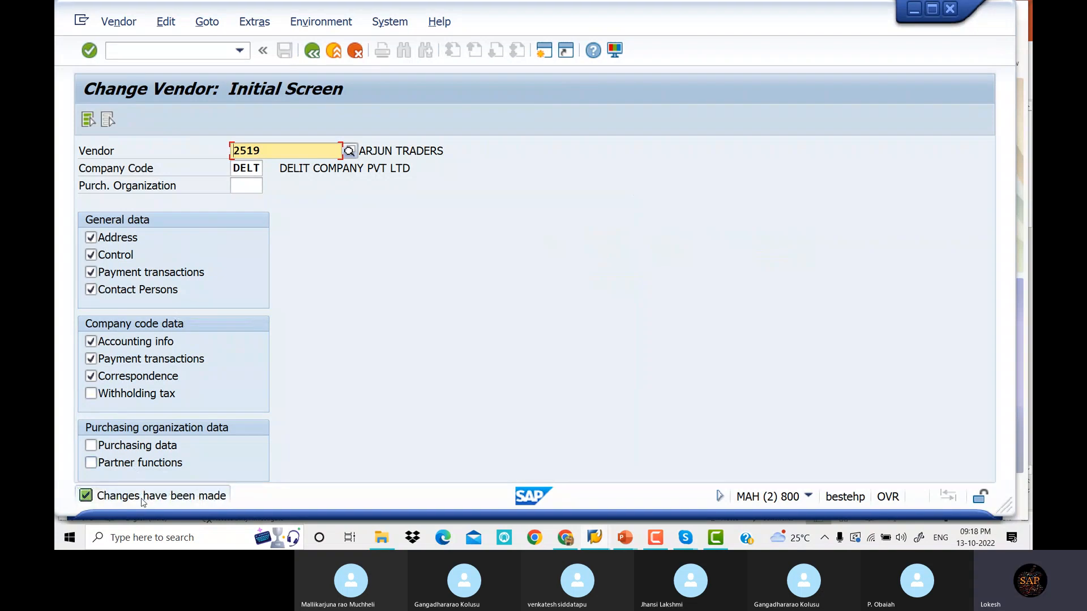
{"action": "left_click", "coordinate": [156, 46]}
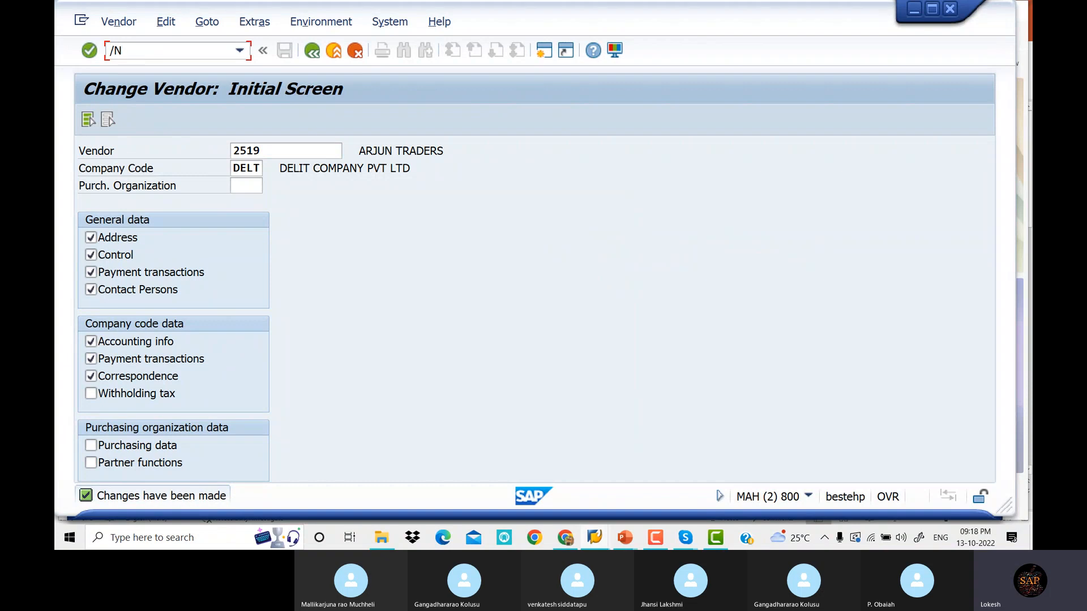
Start an F-53 outgoing payment dated 13.10.2022 with reference VENDOR Payment
{"action": "type", "text": "/NF-53"}
{"action": "key", "text": "Return"}
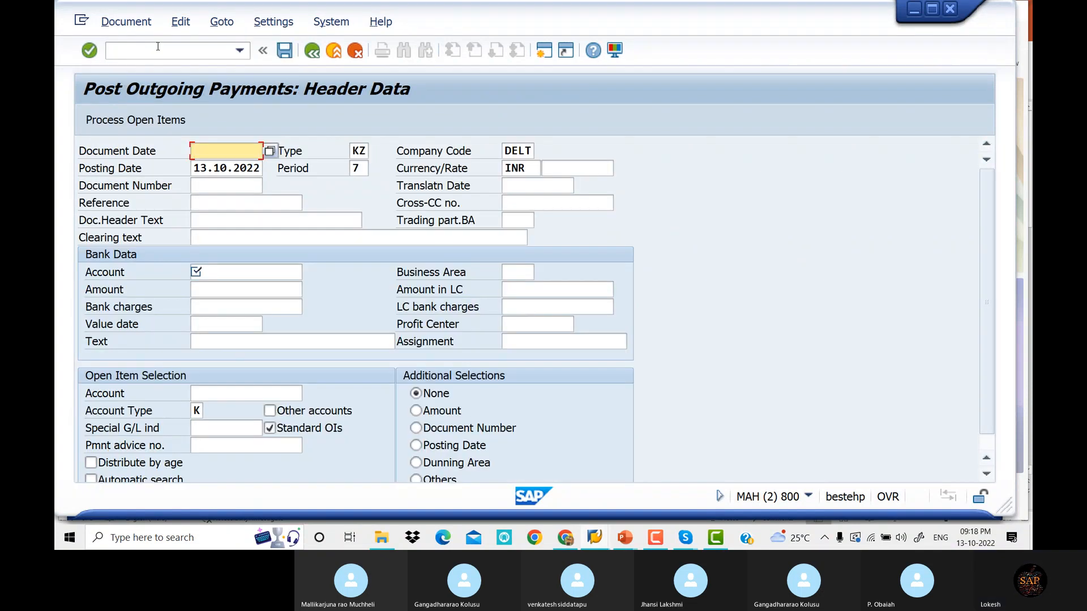
{"action": "key", "text": "space"}
{"action": "key", "text": "Down"}
{"action": "key", "text": "Return"}
{"action": "key", "text": "Tab"}
{"action": "key", "text": "Tab"}
{"action": "key", "text": "Tab"}
{"action": "key", "text": "Tab"}
{"action": "key", "text": "Tab"}
{"action": "key", "text": "Tab"}
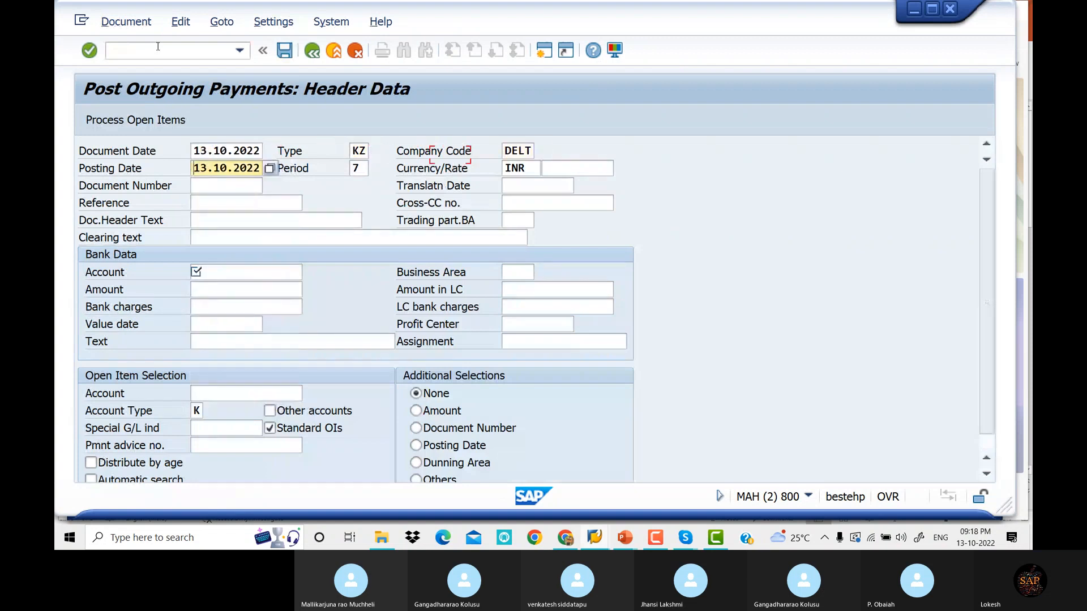
{"action": "key", "text": "Tab"}
{"action": "key", "text": "Tab"}
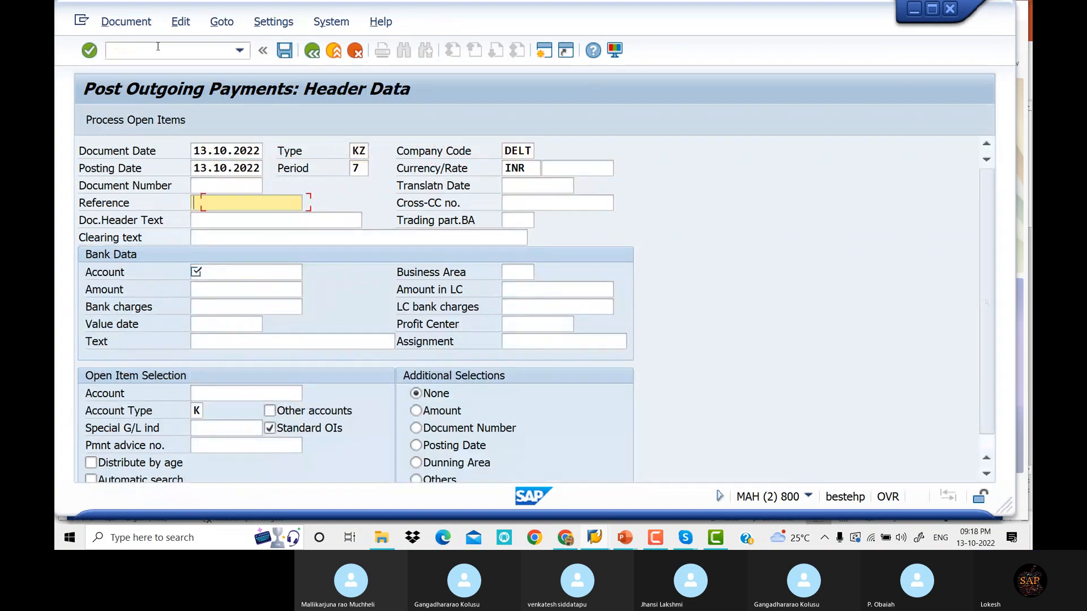
{"action": "key", "text": "space"}
{"action": "key", "text": "Down"}
{"action": "key", "text": "Return"}
{"action": "key", "text": "Tab"}
{"action": "key", "text": "Tab"}
{"action": "key", "text": "Tab"}
{"action": "key", "text": "Tab"}
{"action": "key", "text": "Tab"}
{"action": "key", "text": "Tab"}
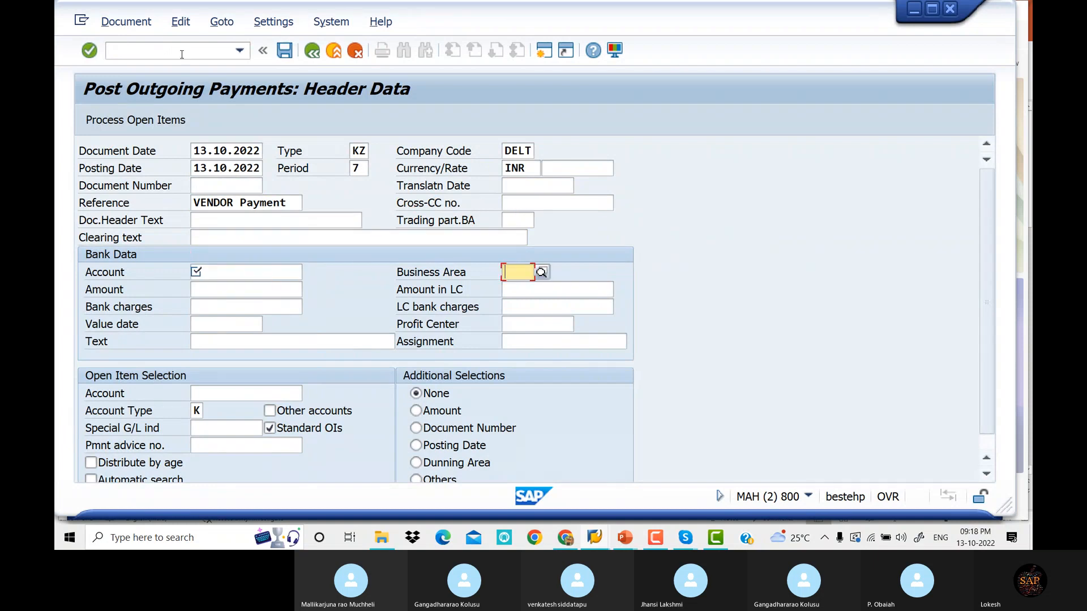
Enter bank account 200003 and payment amount 150000
{"action": "left_click", "coordinate": [235, 272]}
{"action": "key", "text": "Down"}
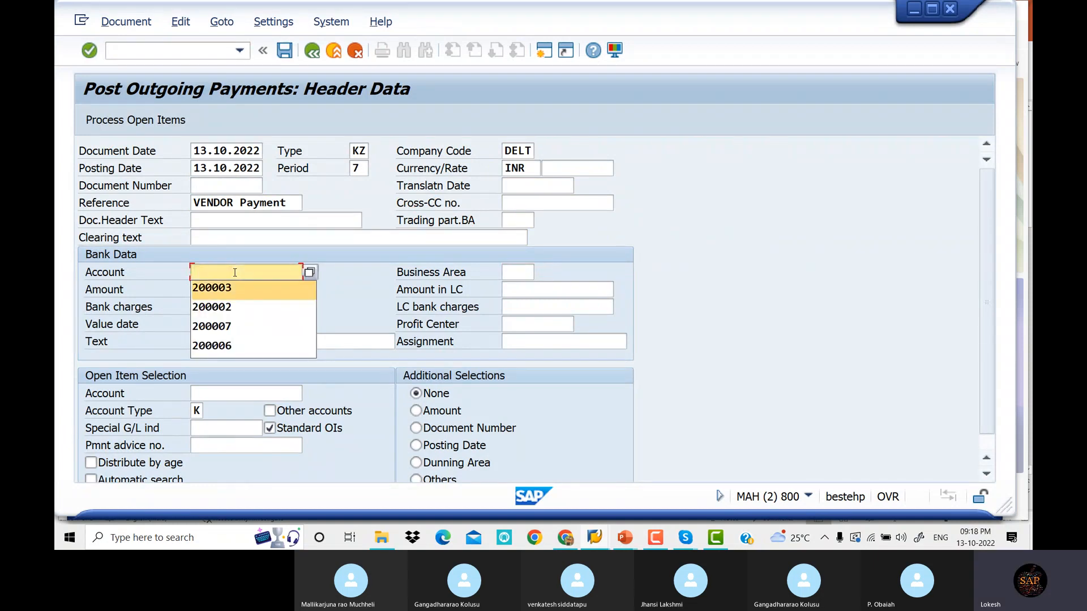
{"action": "key", "text": "Tab"}
{"action": "key", "text": "Tab"}
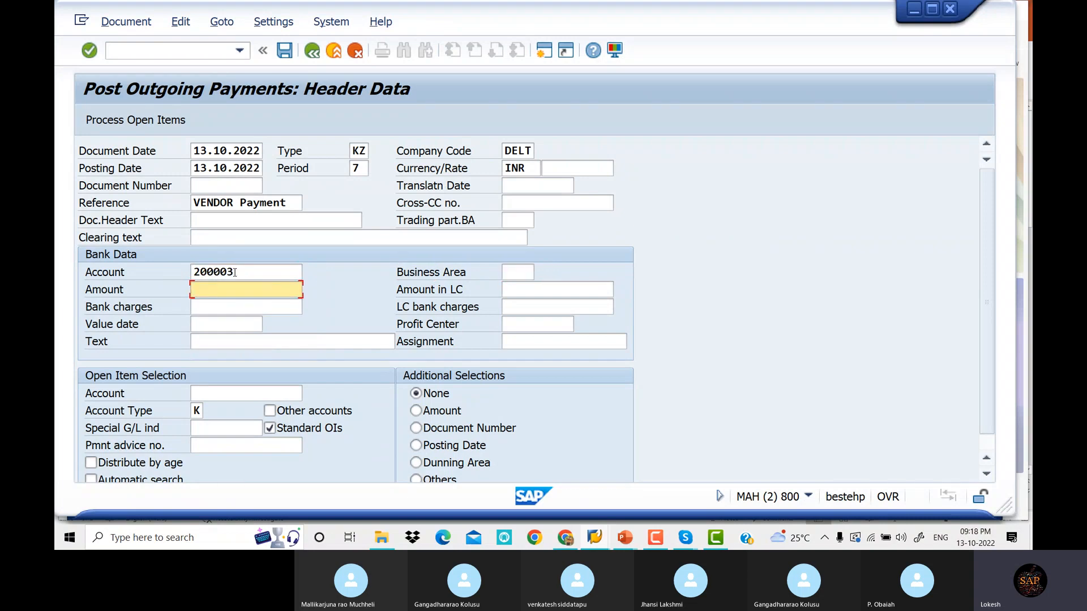
{"action": "key", "text": "alt+Tab"}
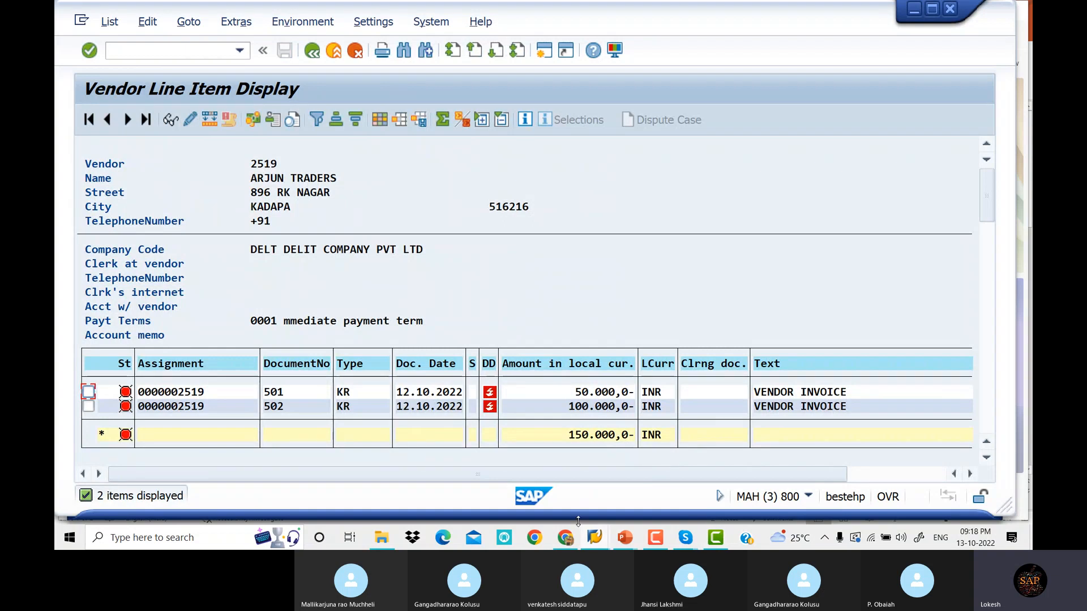
{"action": "key", "text": "alt+Tab"}
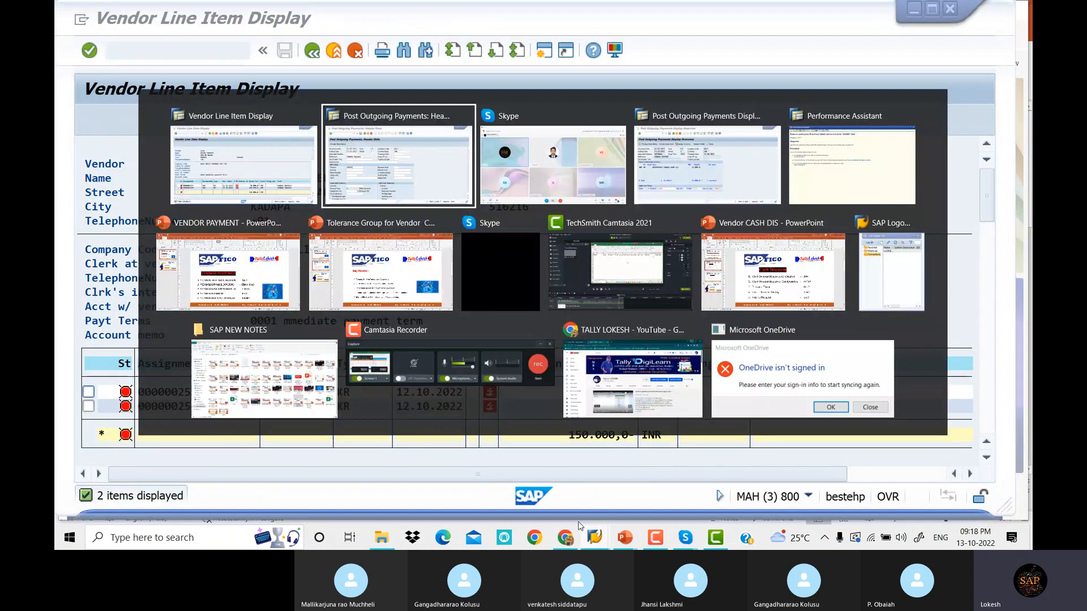
{"action": "type", "text": "15"}
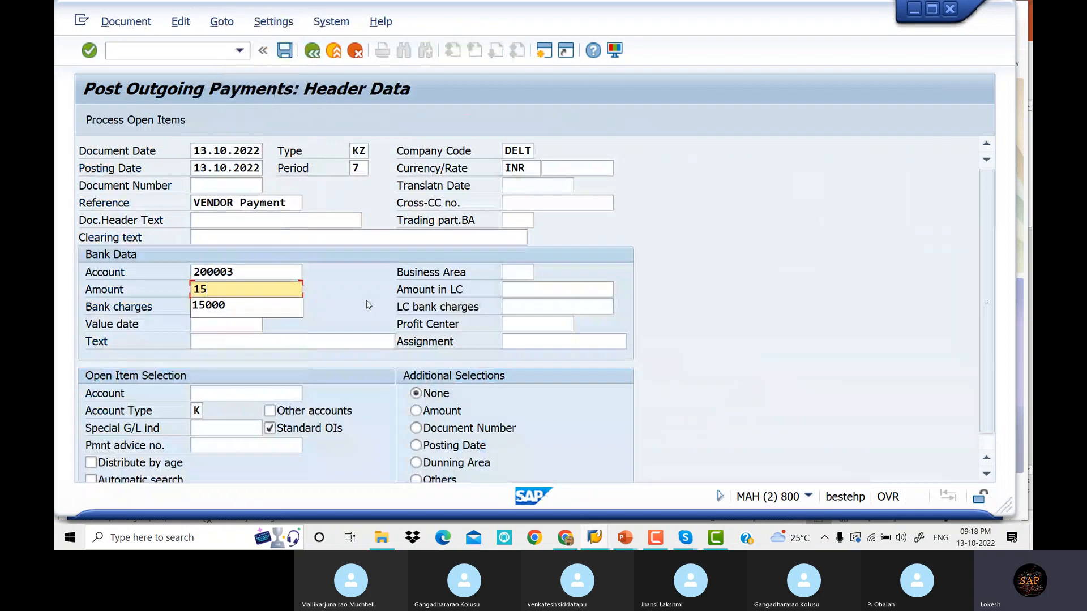
{"action": "type", "text": "0000"}
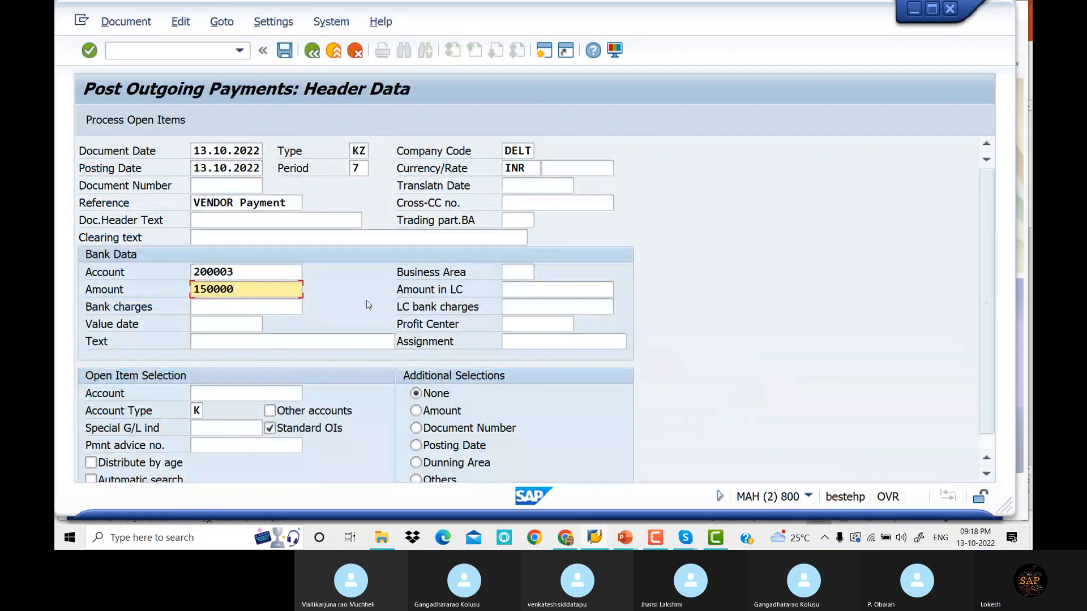
{"action": "key", "text": "Tab"}
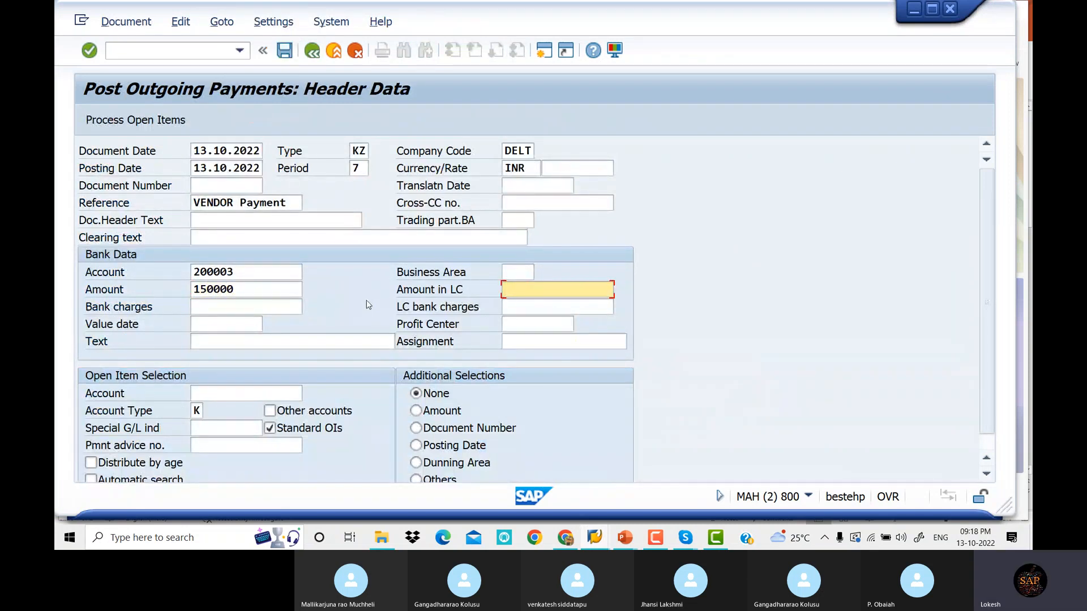
{"action": "key", "text": "Tab"}
{"action": "key", "text": "Tab"}
{"action": "key", "text": "Tab"}
{"action": "key", "text": "Tab"}
{"action": "key", "text": "Tab"}
{"action": "key", "text": "Tab"}
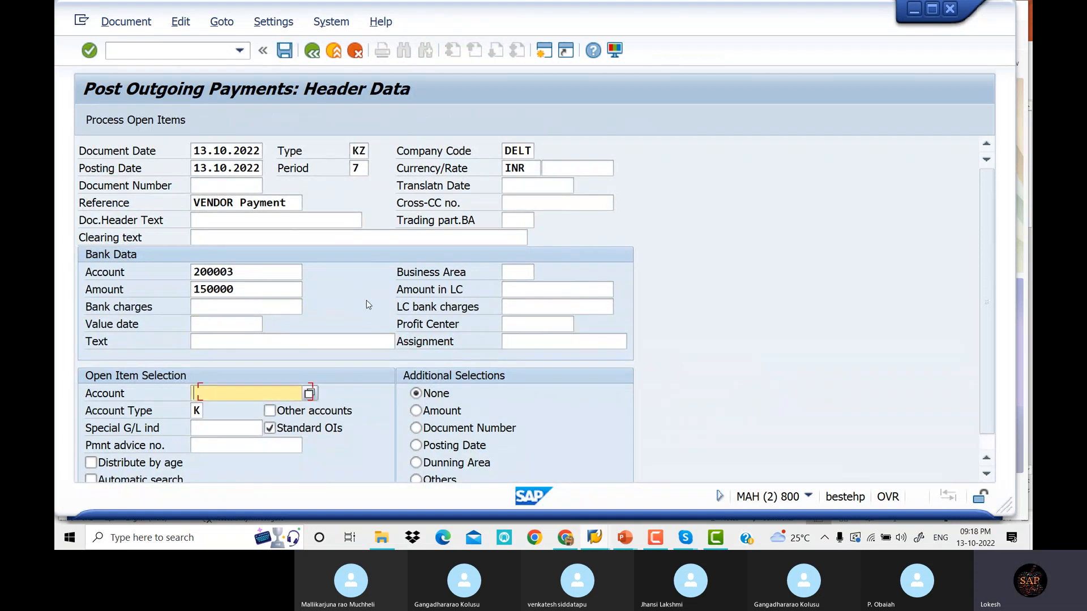
Select vendor 2519 ARJUN TRADERS through search help for open item selection
{"action": "left_click", "coordinate": [310, 392]}
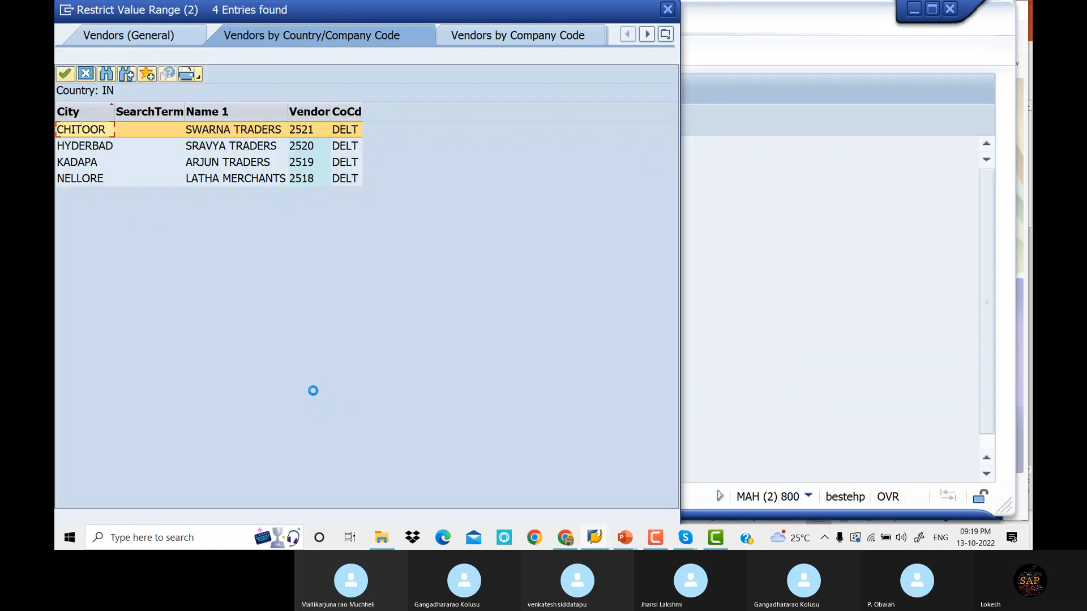
{"action": "key", "text": "Down"}
{"action": "key", "text": "Down"}
{"action": "key", "text": "Down"}
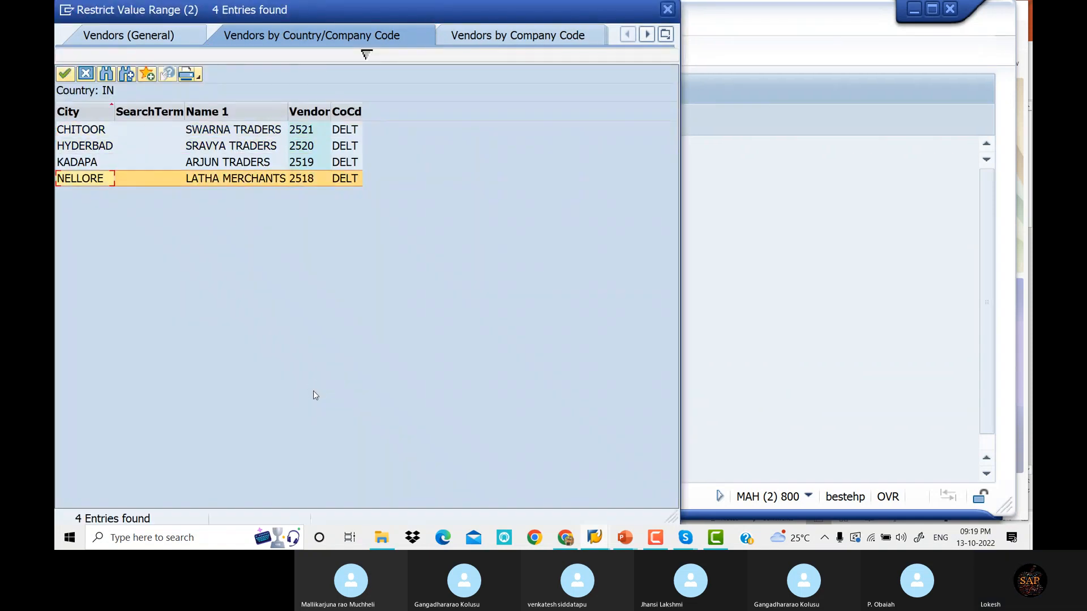
{"action": "key", "text": "Up"}
{"action": "key", "text": "Return"}
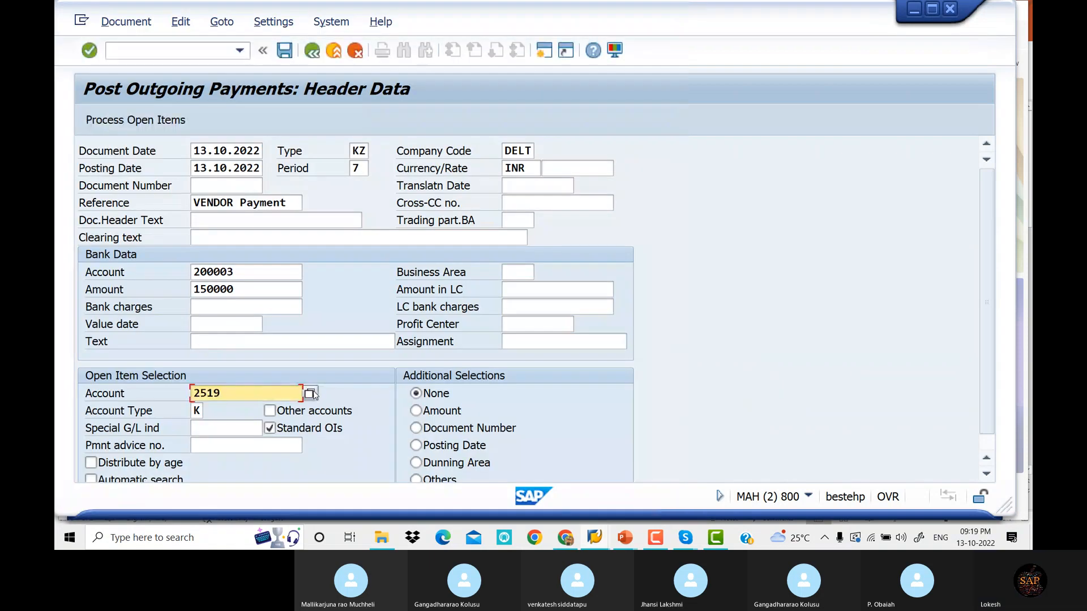
Process vendor 2519's open items, confirm 150.000 assigned, and post payment document 2003
{"action": "left_click", "coordinate": [136, 120]}
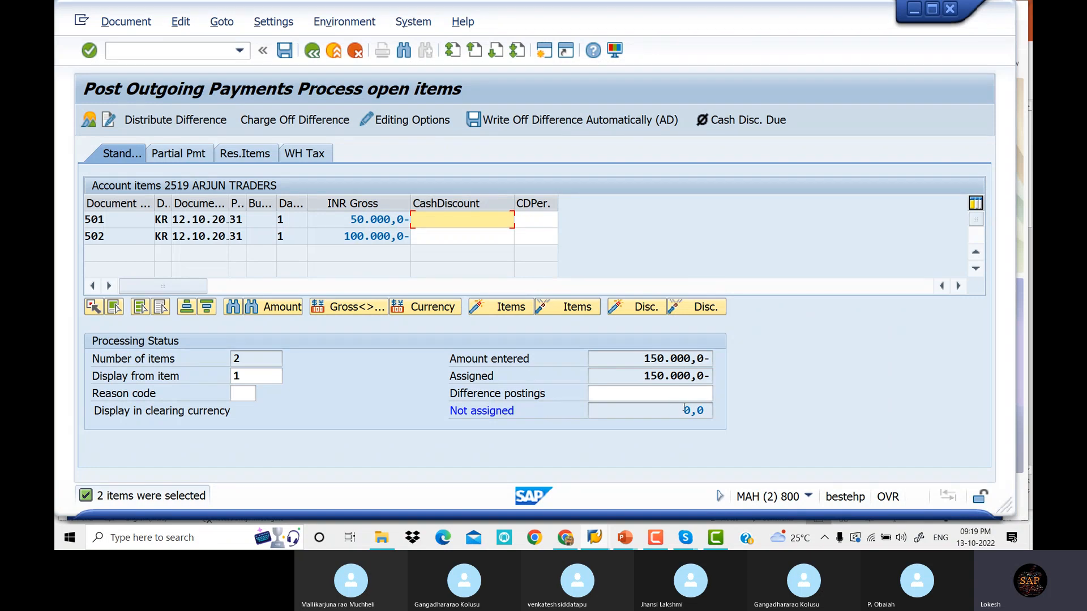
{"action": "left_click_drag", "start_coordinate": [646, 376], "coordinate": [706, 376]}
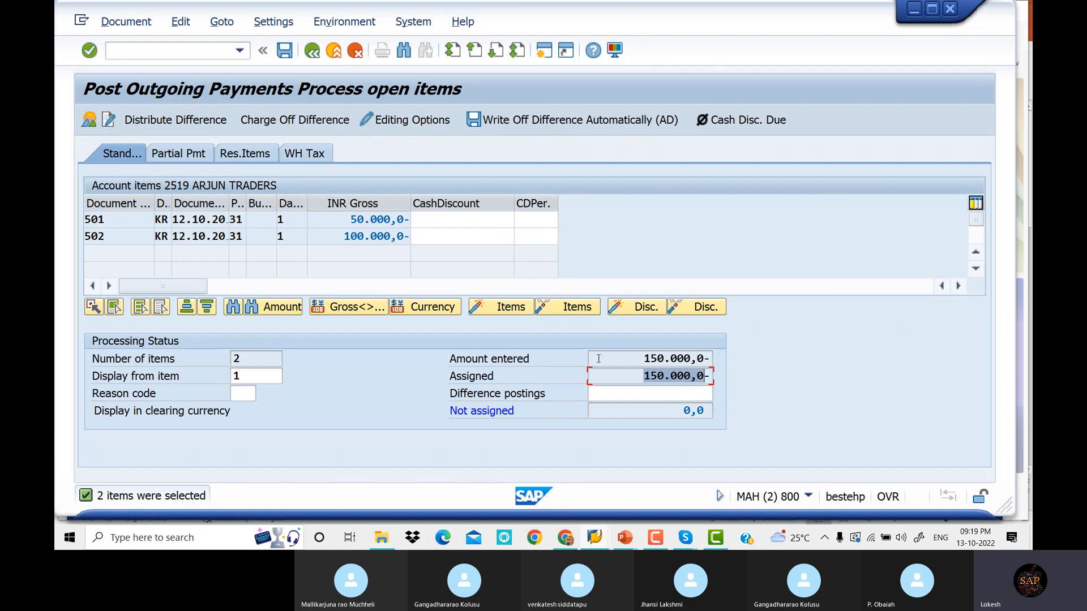
{"action": "left_click", "coordinate": [638, 359]}
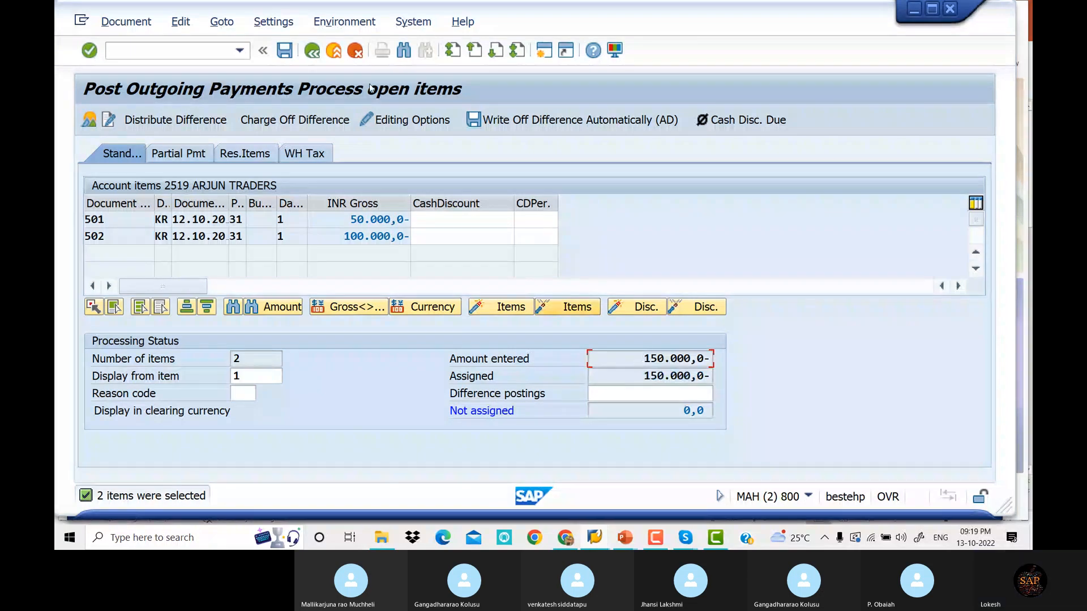
{"action": "key", "text": "ctrl+s"}
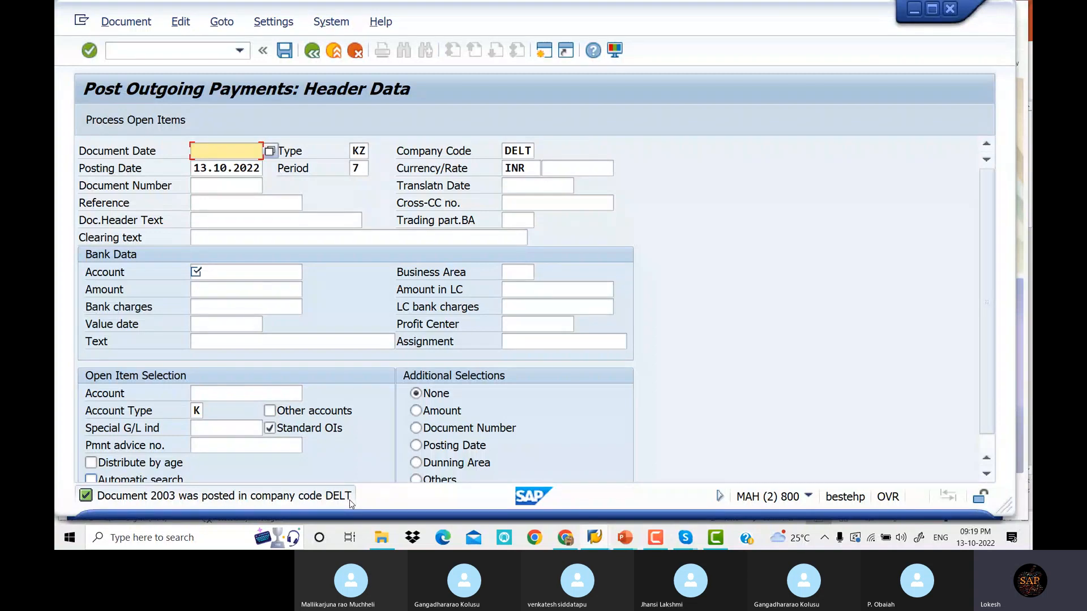
Refresh vendor 2519's FBL1N open-item list and acknowledge that no items are selected
{"action": "key", "text": "alt+Tab"}
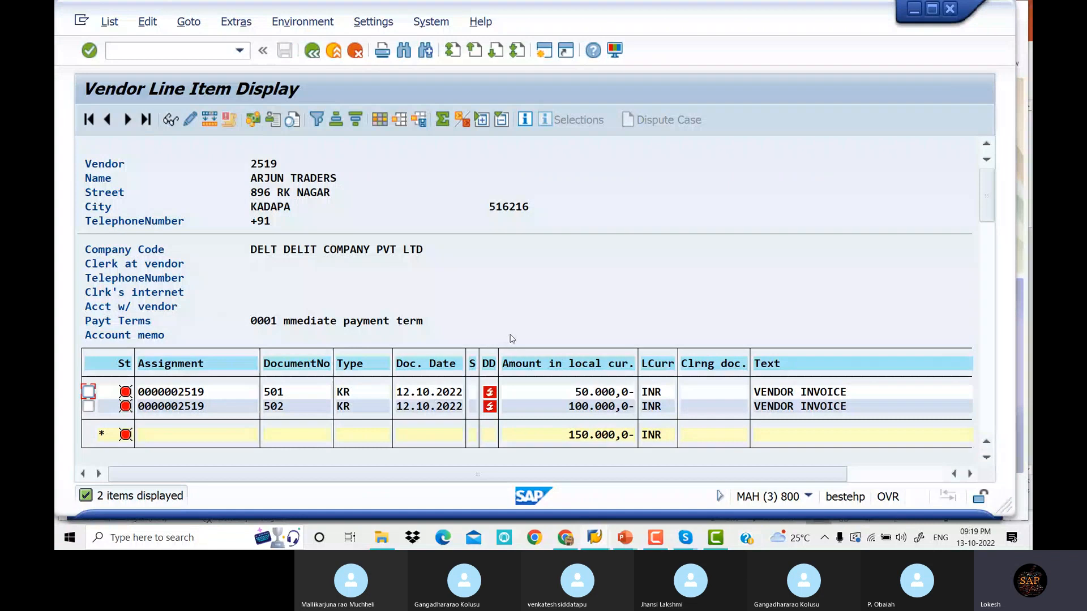
{"action": "left_click", "coordinate": [109, 21]}
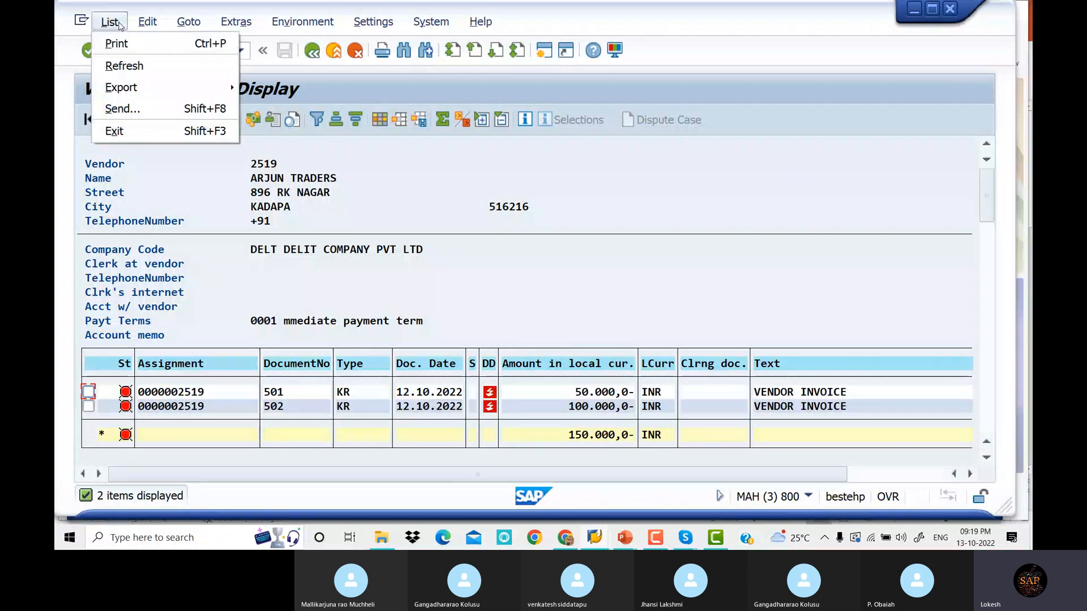
{"action": "left_click", "coordinate": [126, 67]}
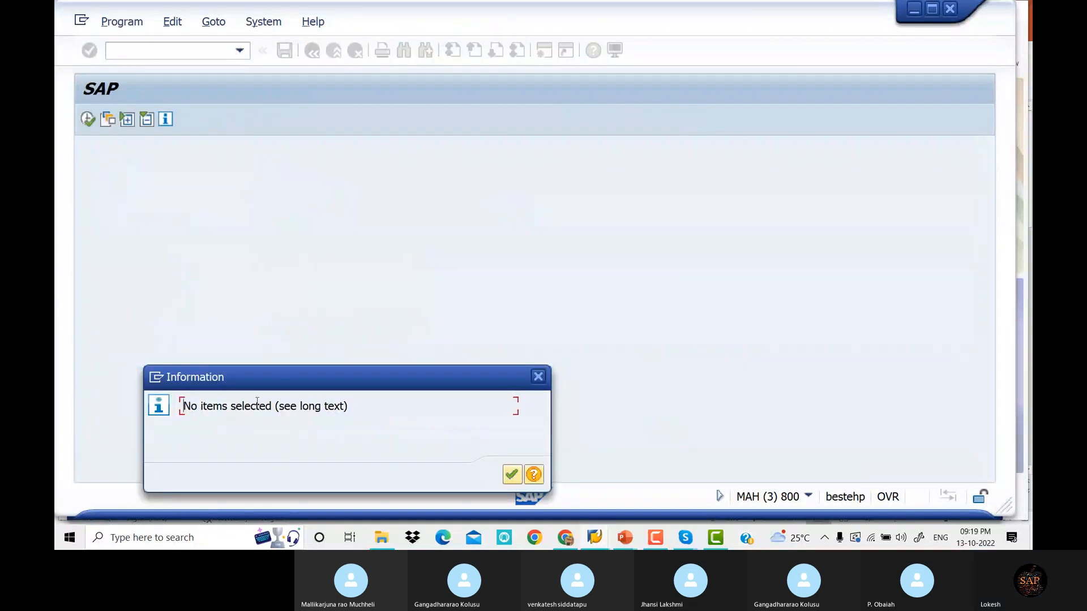
{"action": "left_click", "coordinate": [513, 475]}
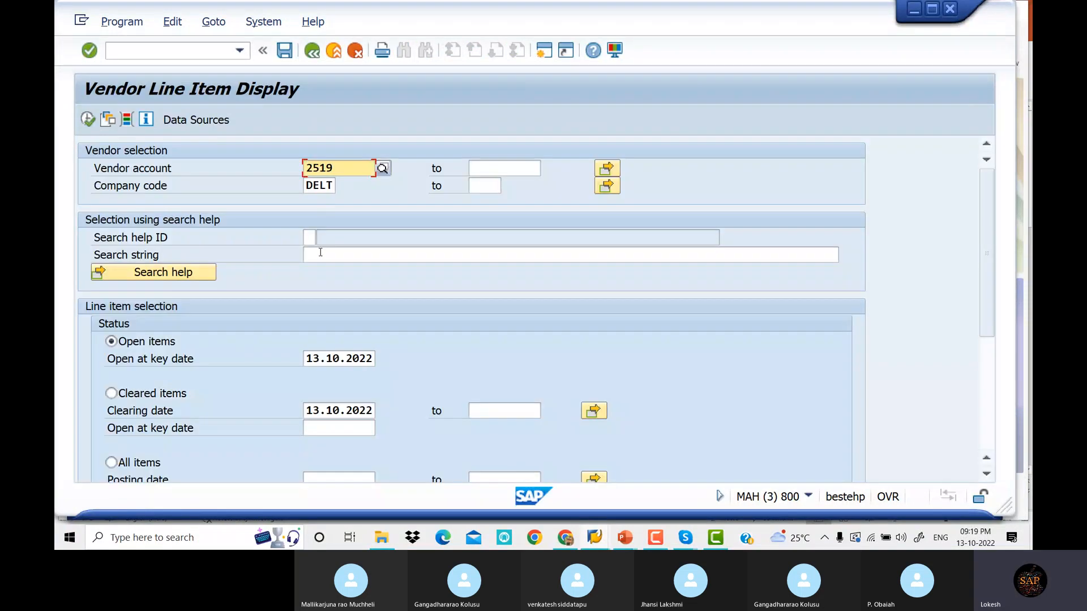
Run FBL1N for cleared items, listing invoices 501, 502 and payment 2003
{"action": "left_click", "coordinate": [111, 393]}
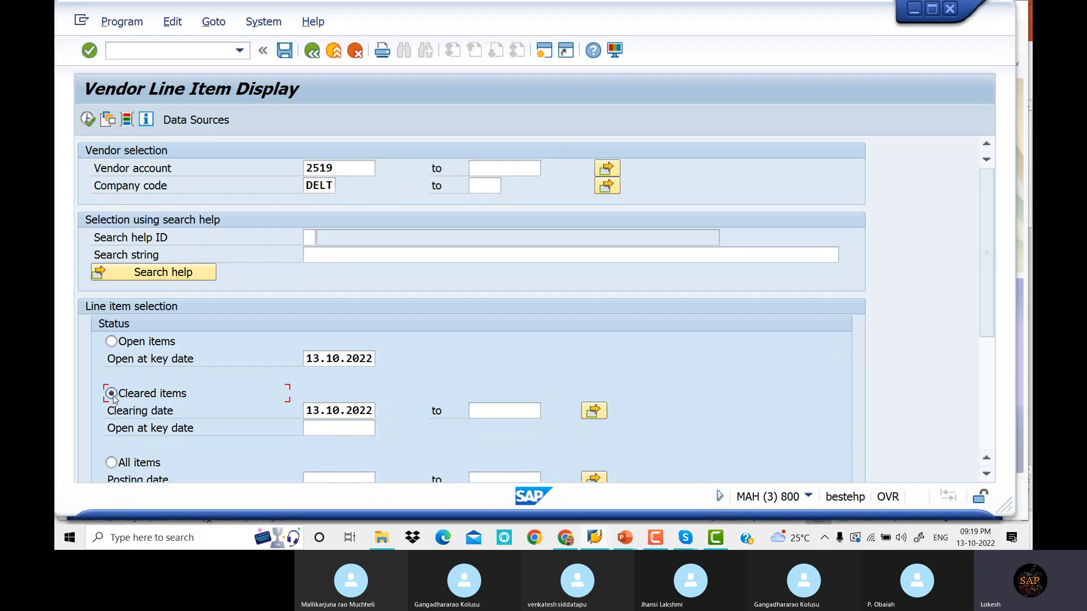
{"action": "left_click", "coordinate": [88, 119]}
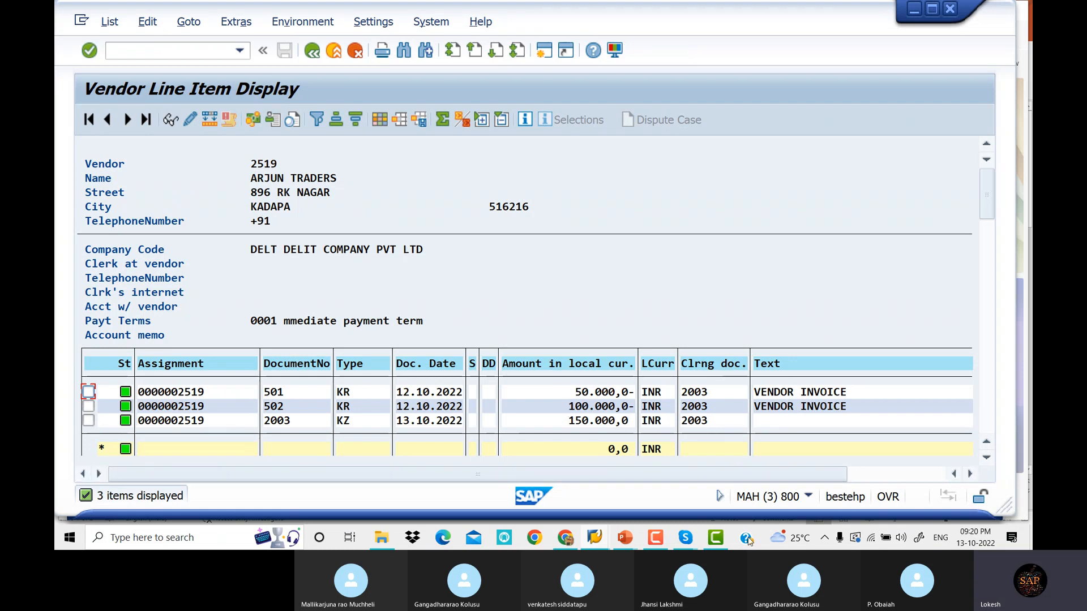
Show the Skype class call, then bring back the VENDOR PAYMENT slides and payment window
{"action": "mouse_move", "coordinate": [689, 538]}
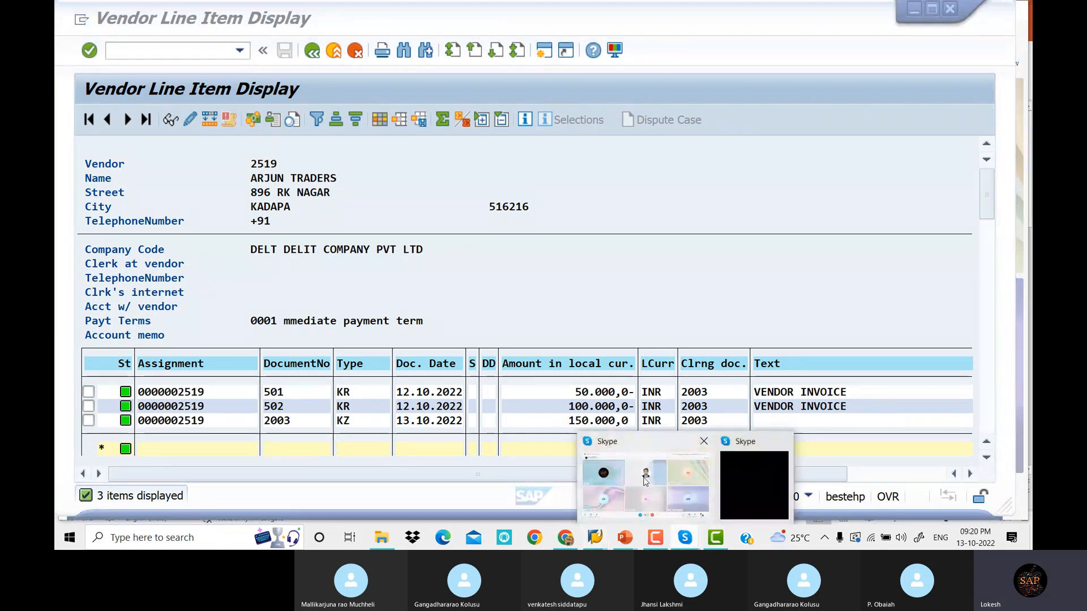
{"action": "left_click", "coordinate": [646, 482]}
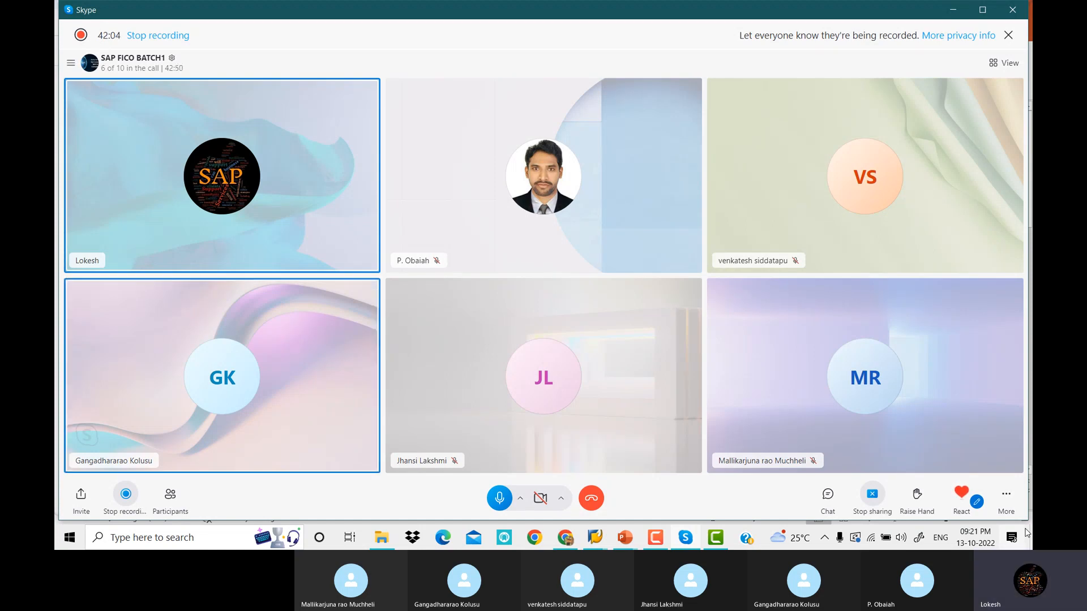
{"action": "left_click", "coordinate": [625, 538]}
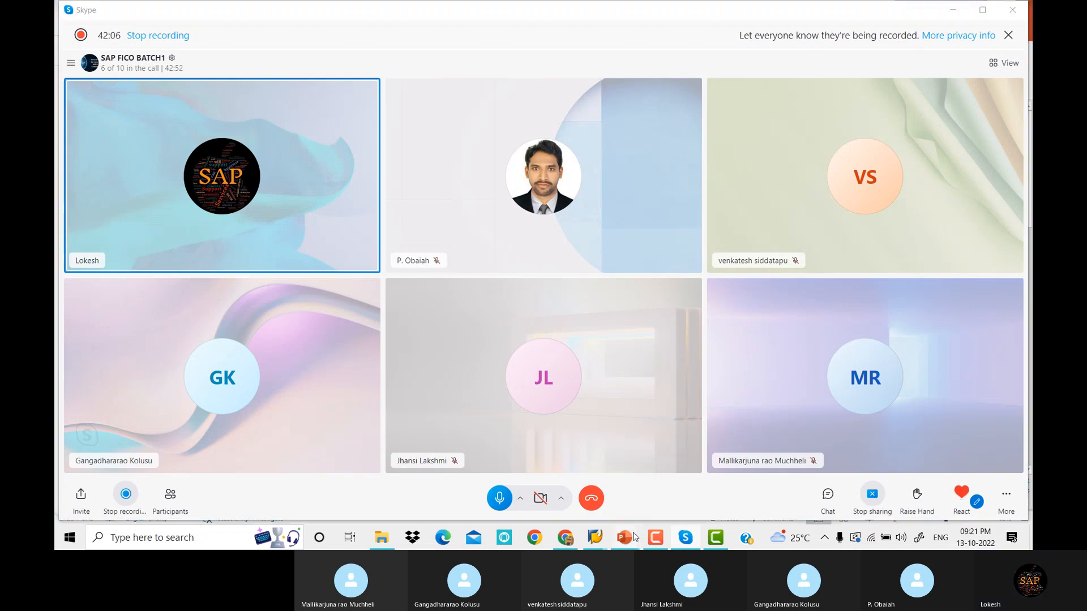
{"action": "left_click", "coordinate": [743, 503]}
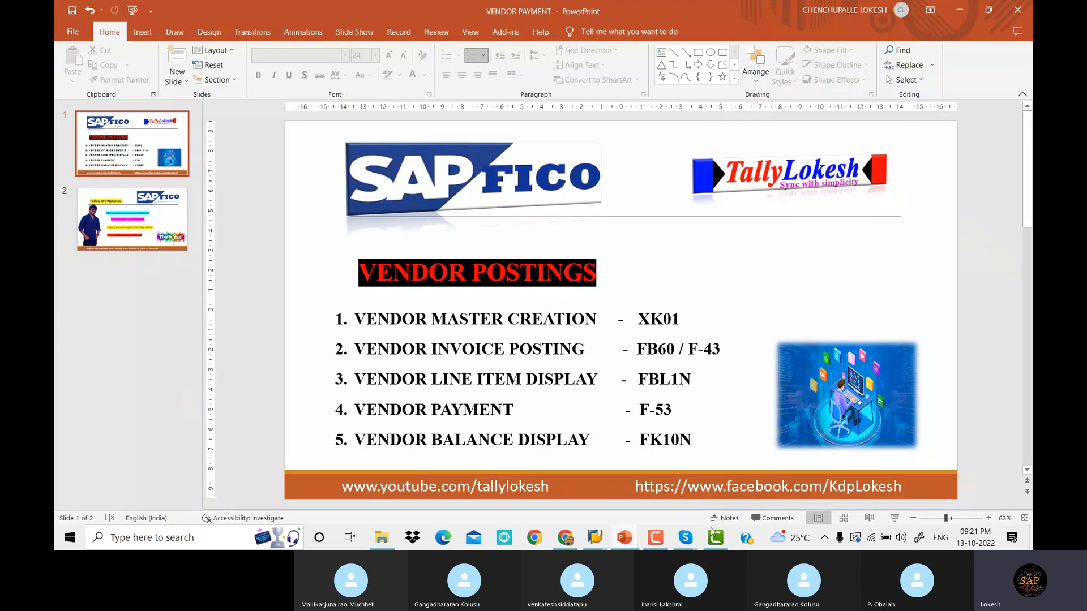
{"action": "mouse_move", "coordinate": [607, 545]}
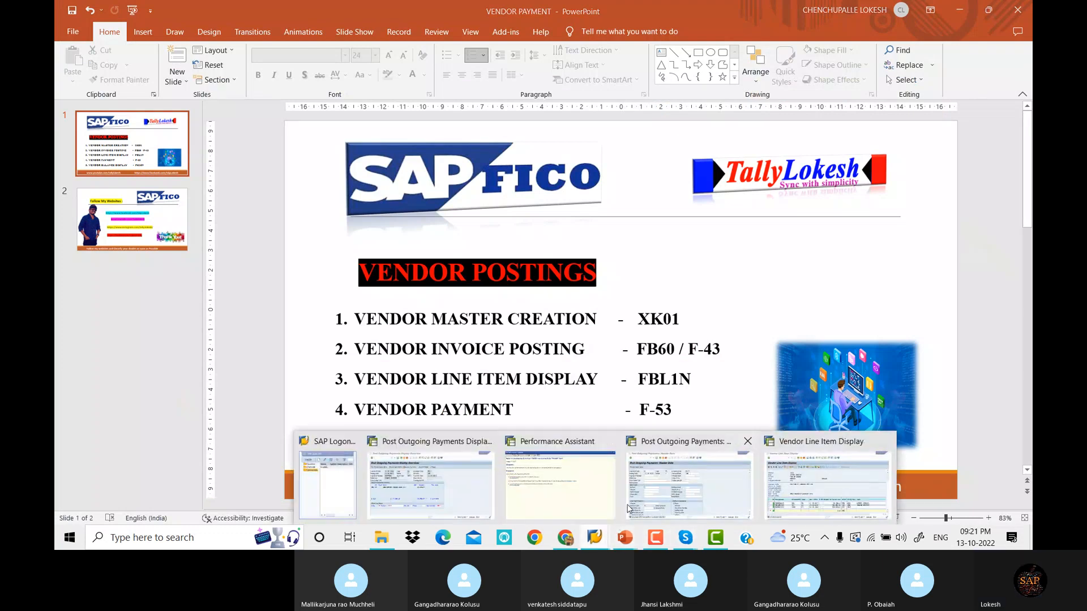
{"action": "left_click", "coordinate": [689, 486]}
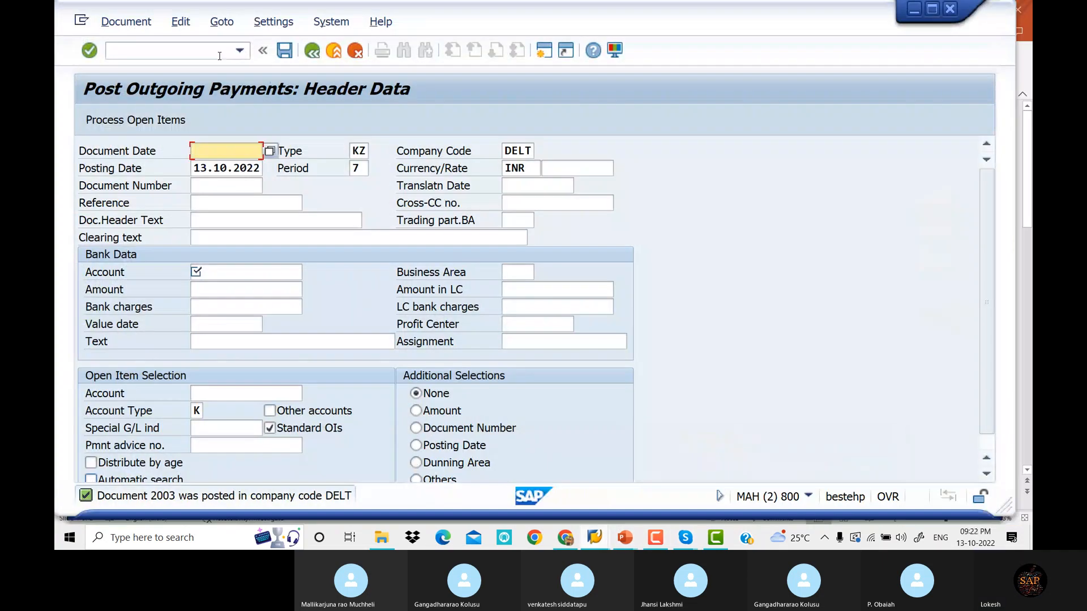
Open FK10N and try running the balance report without a vendor, then for vendor 2019
{"action": "type", "text": "/N"}
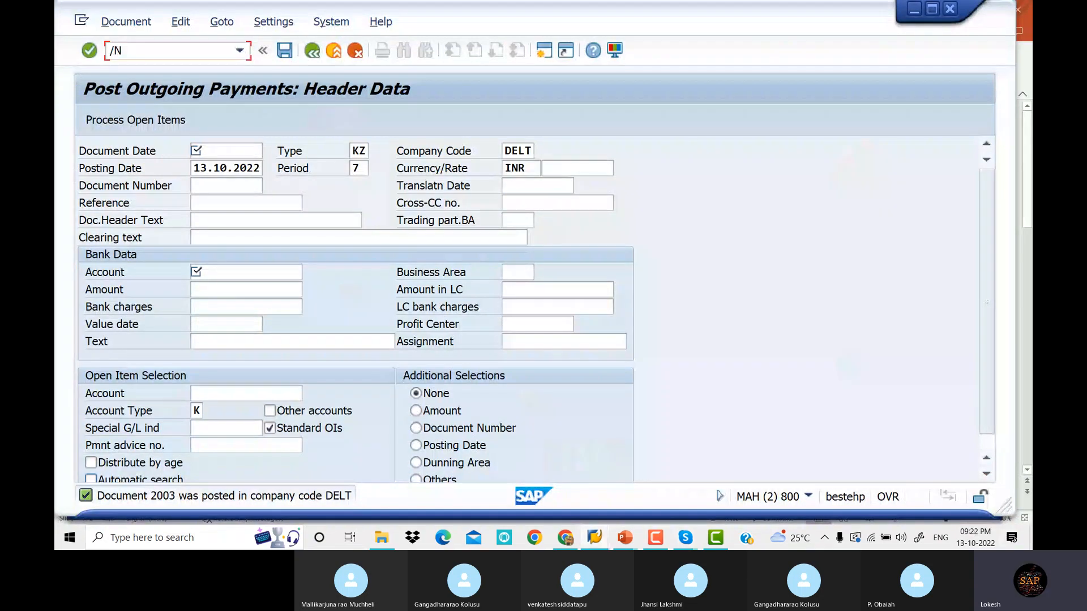
{"action": "type", "text": "FK10N"}
{"action": "key", "text": "Return"}
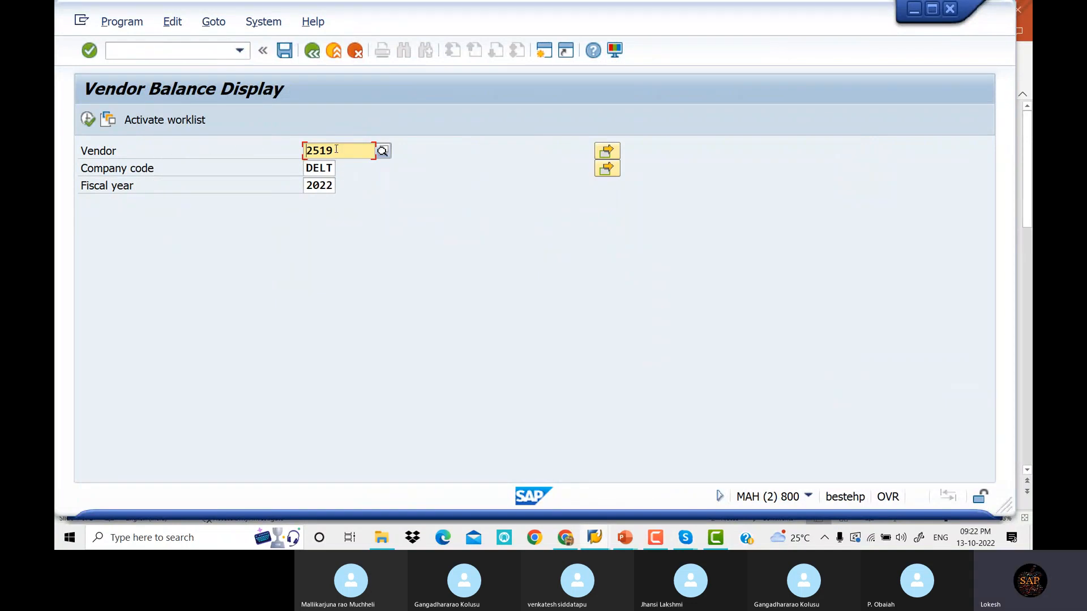
{"action": "key", "text": "BackSpace"}
{"action": "key", "text": "BackSpace"}
{"action": "key", "text": "BackSpace"}
{"action": "key", "text": "BackSpace"}
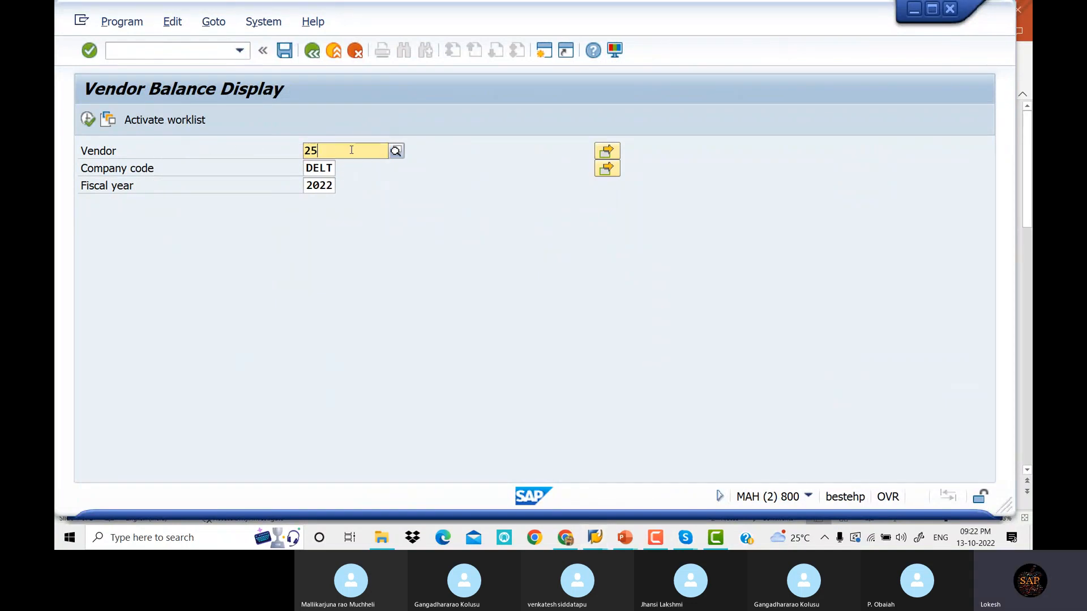
{"action": "left_click", "coordinate": [87, 120]}
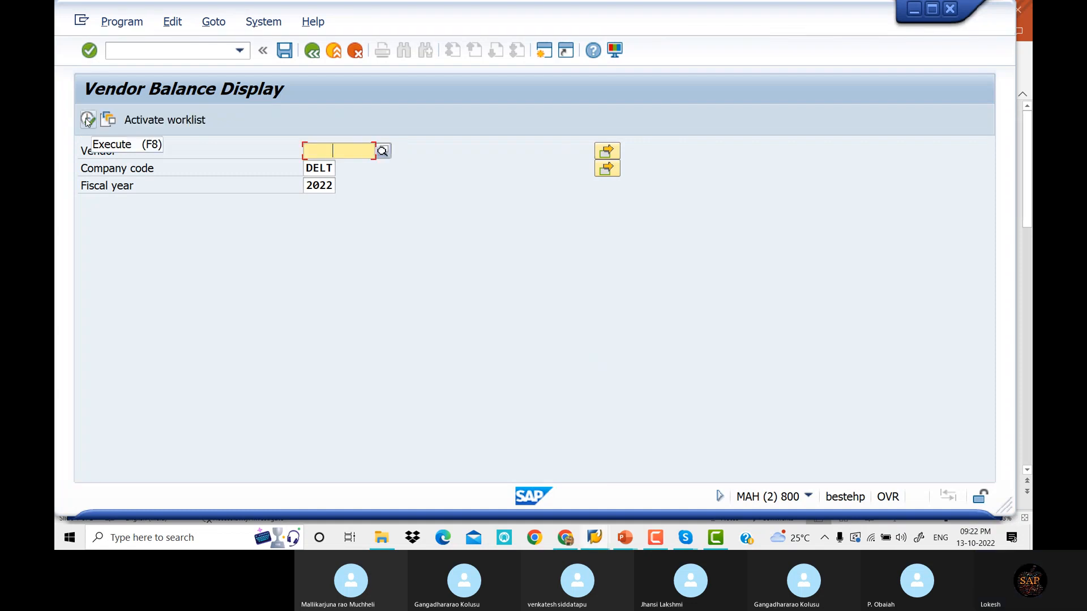
{"action": "left_click", "coordinate": [87, 122]}
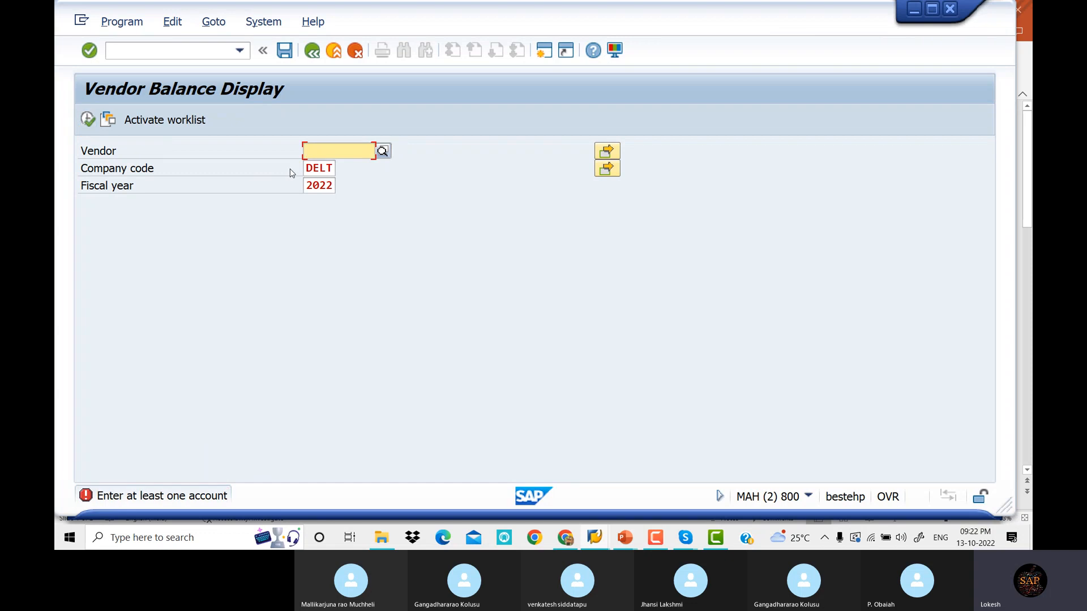
{"action": "type", "text": "2019"}
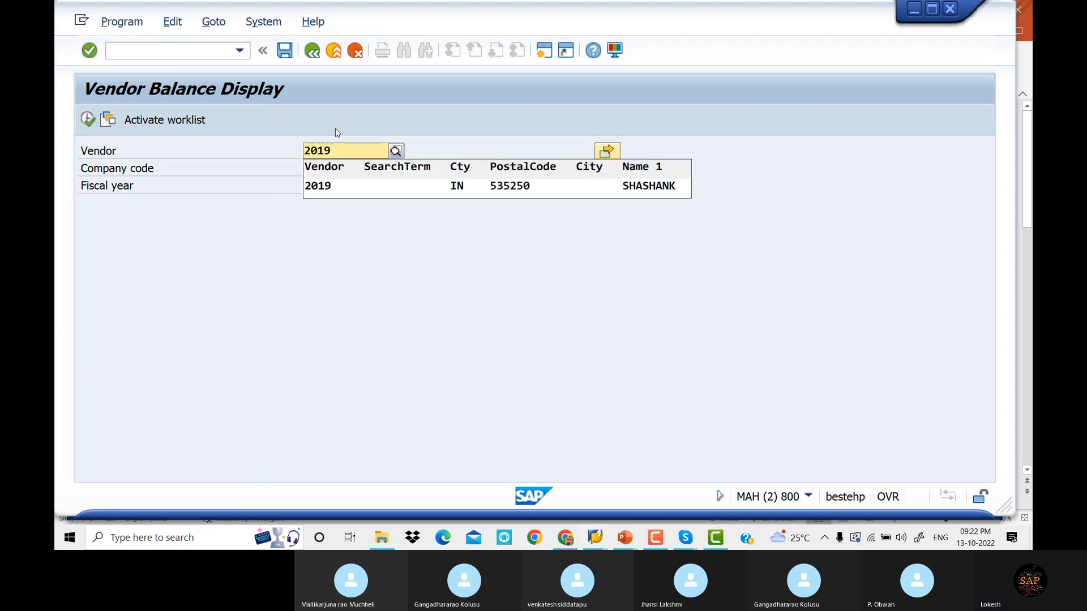
{"action": "left_click", "coordinate": [347, 188]}
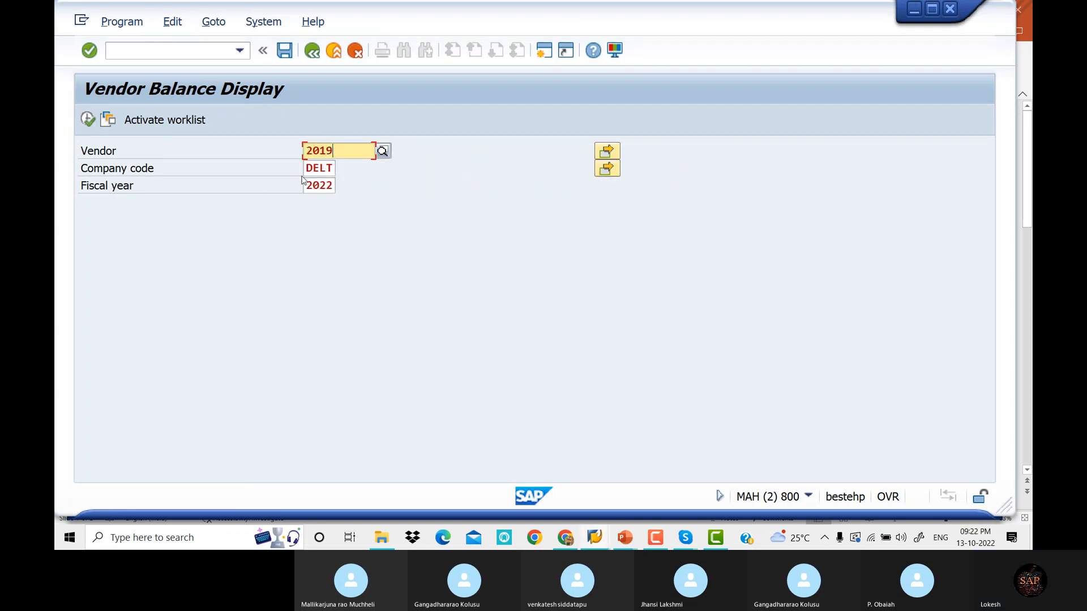
{"action": "left_click", "coordinate": [89, 120]}
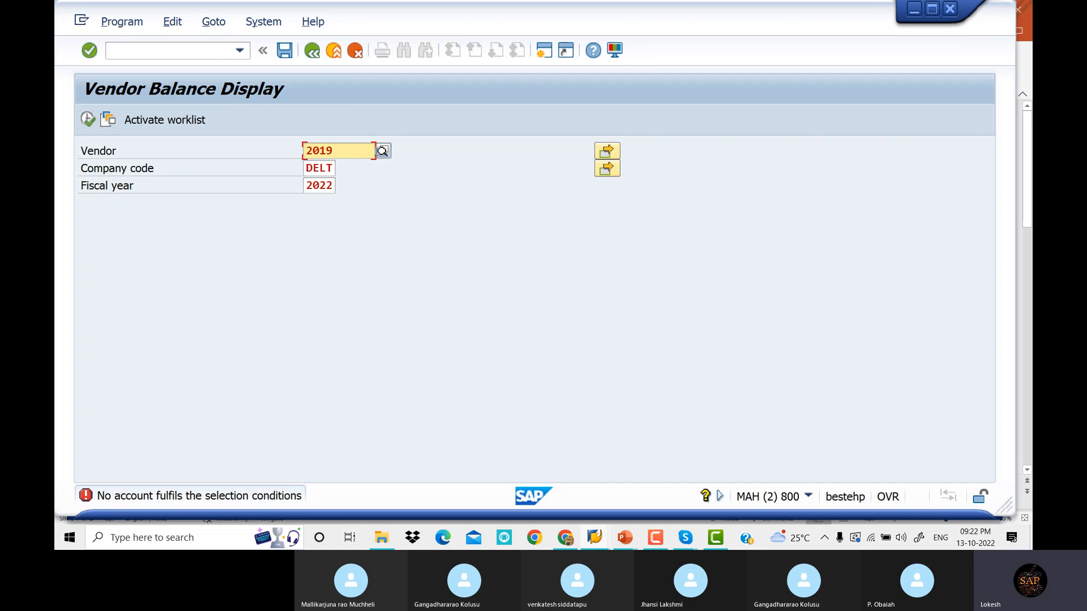
Pick vendor 2521 from search help and display its DELT balances for fiscal 2022
{"action": "left_click", "coordinate": [383, 151]}
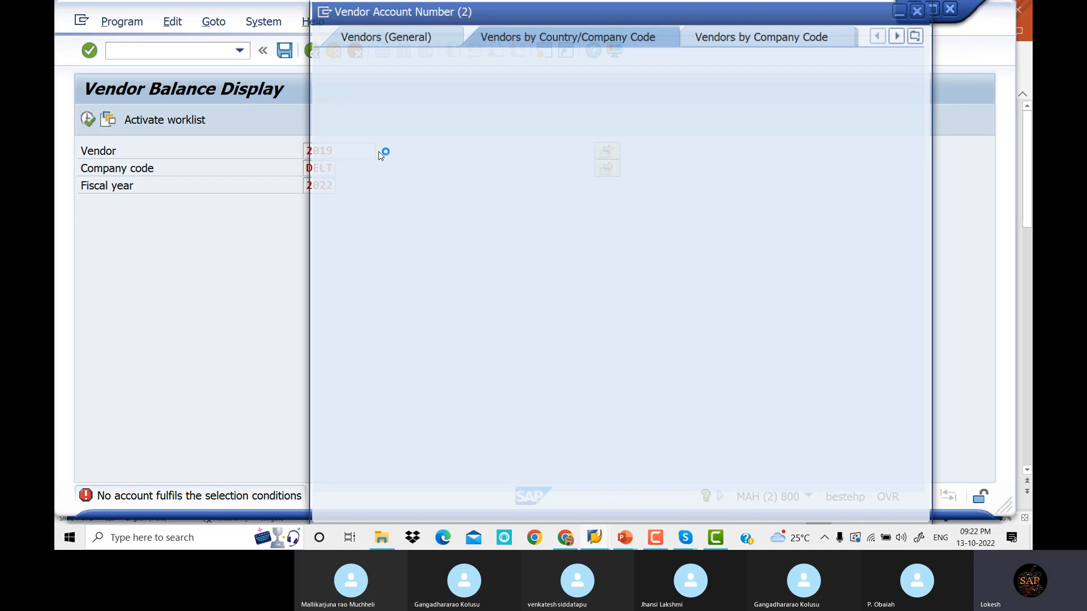
{"action": "key", "text": "Return"}
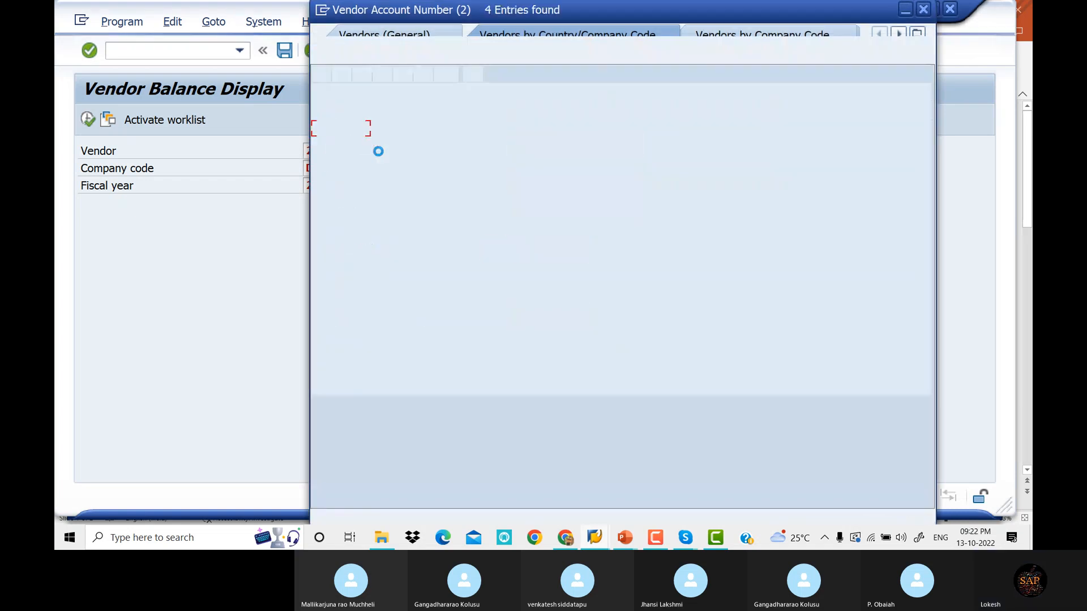
{"action": "key", "text": "Return"}
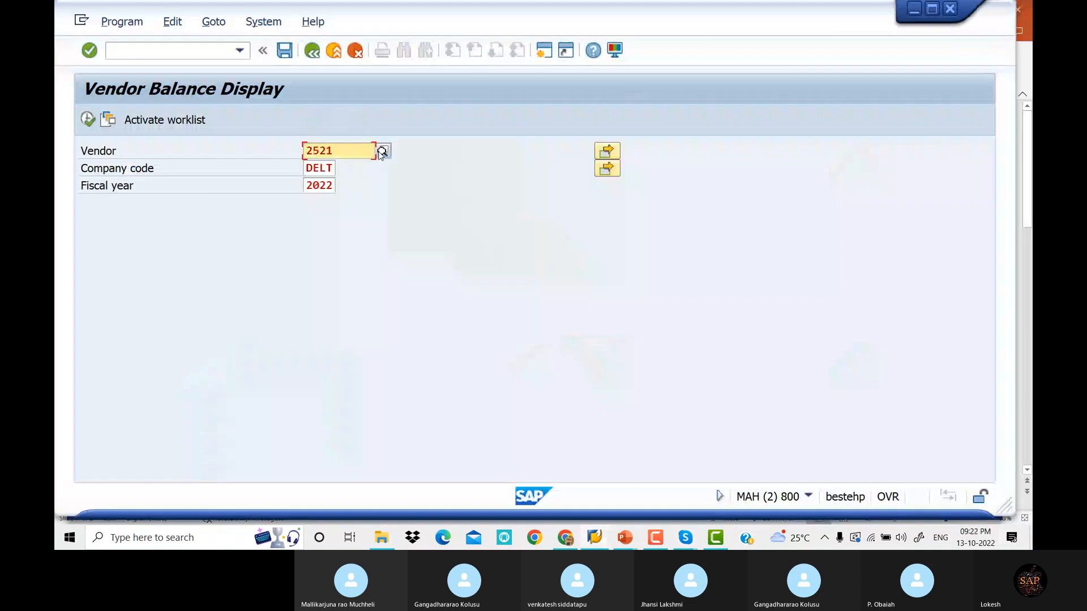
{"action": "left_click", "coordinate": [87, 120]}
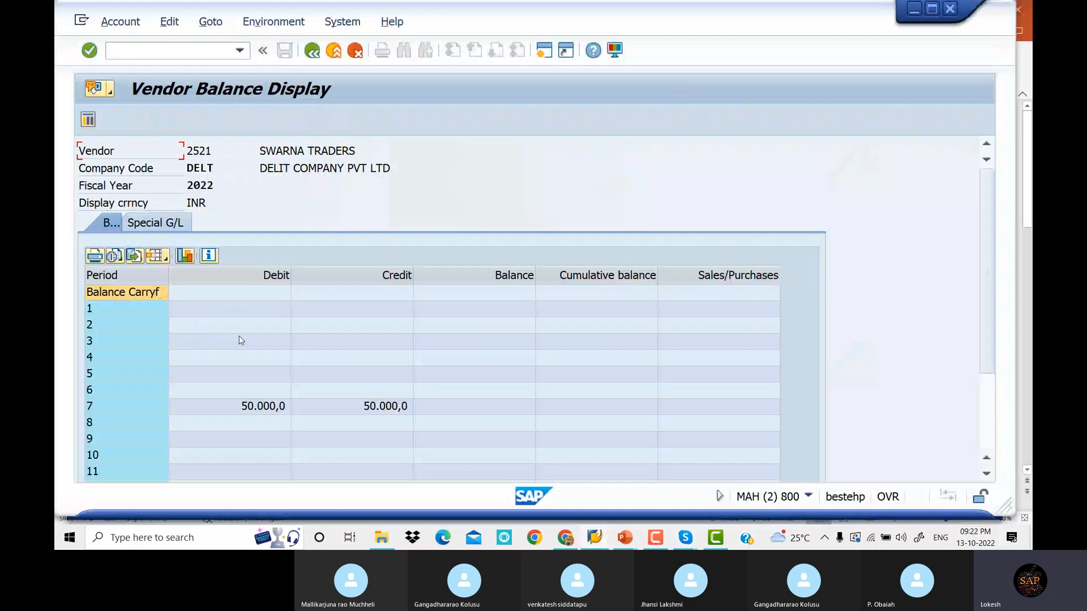
Scroll vendor 2521's balance table to the 50.000,0 debit and credit totals
{"action": "double_click", "coordinate": [262, 409]}
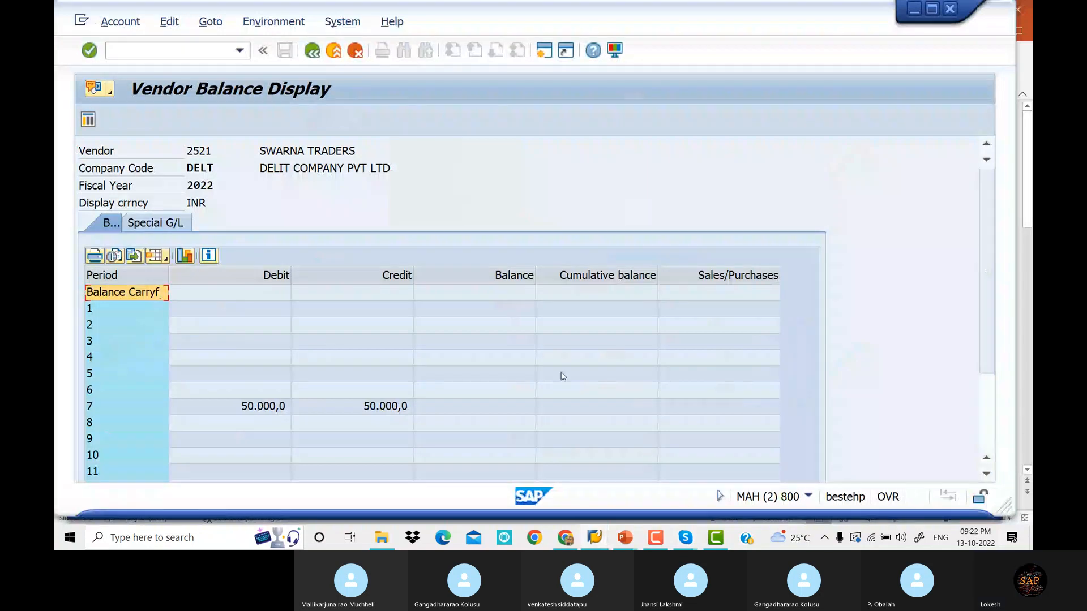
{"action": "left_click", "coordinate": [985, 377]}
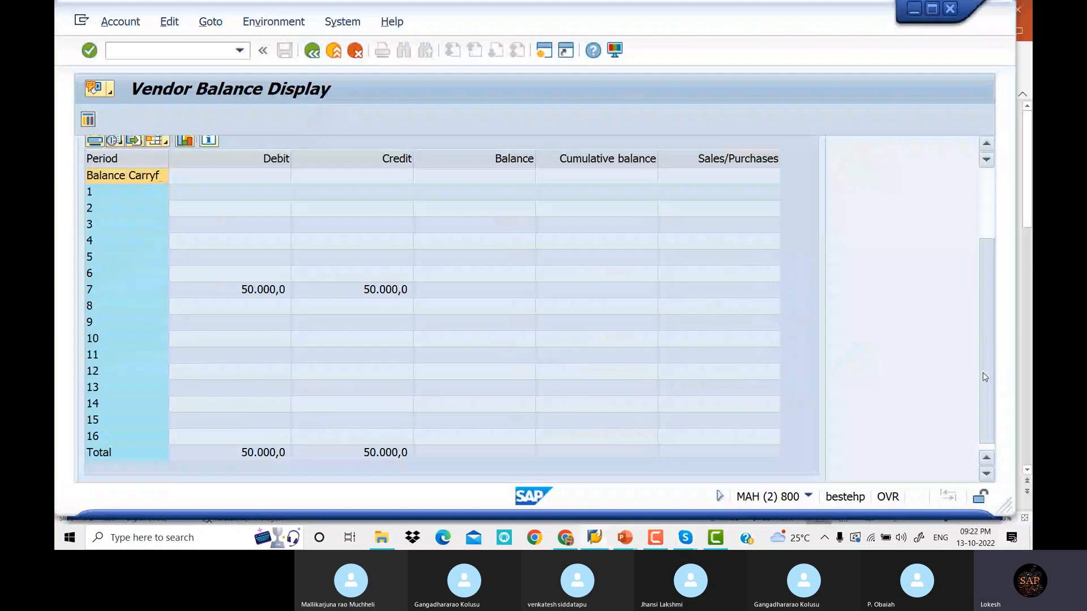
{"action": "scroll", "coordinate": [349, 238], "scroll_direction": "down", "scroll_amount": 1}
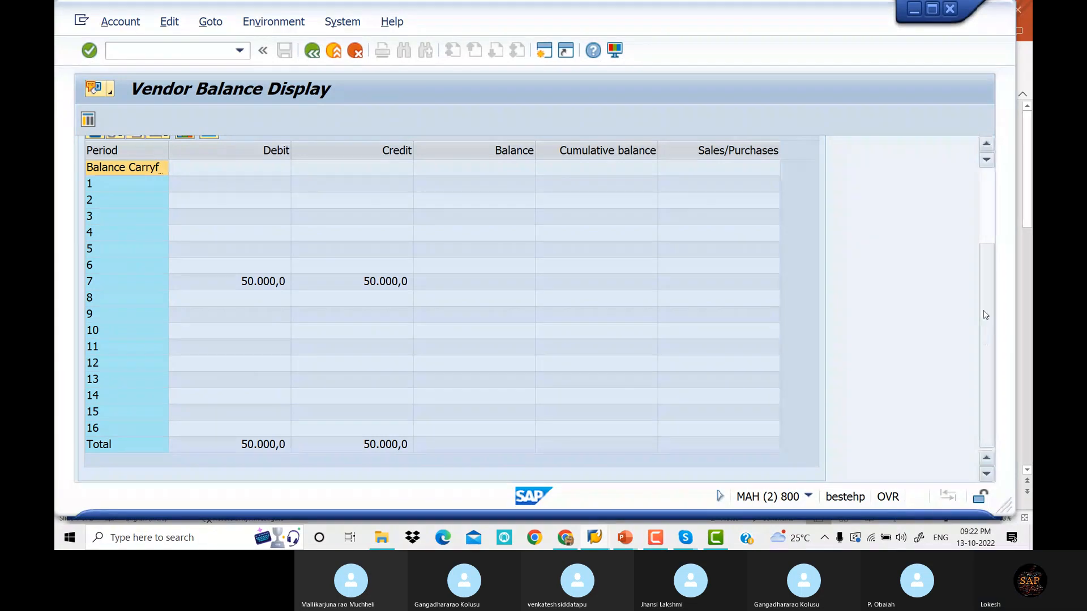
{"action": "scroll", "coordinate": [986, 314], "scroll_direction": "up", "scroll_amount": 3}
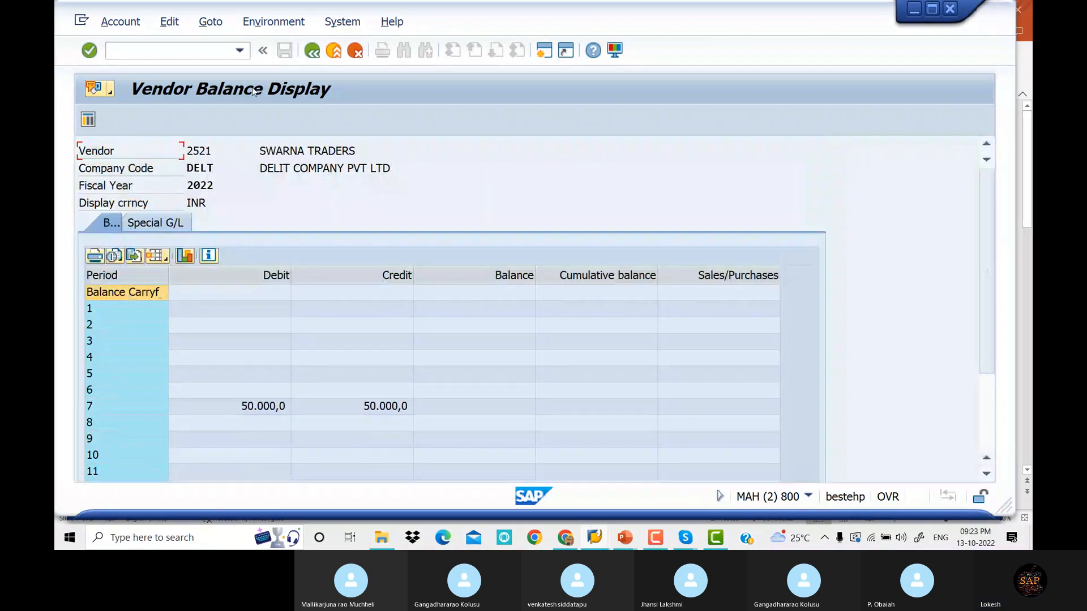
Return to the selection screen and display balances for vendor 2519 chosen via search help
{"action": "left_click", "coordinate": [313, 52]}
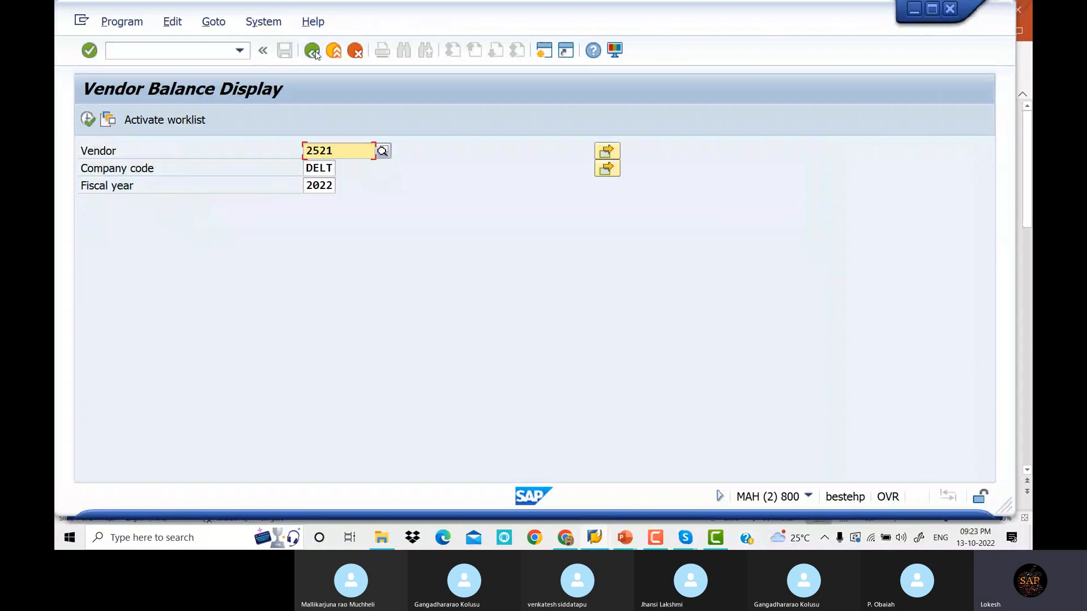
{"action": "left_click", "coordinate": [382, 151]}
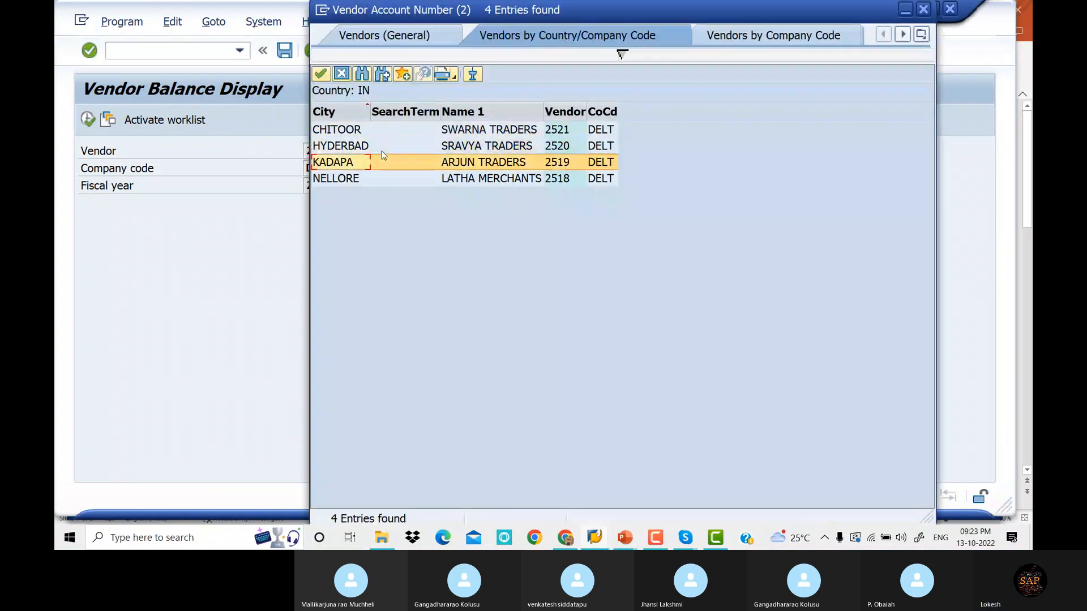
{"action": "key", "text": "Return"}
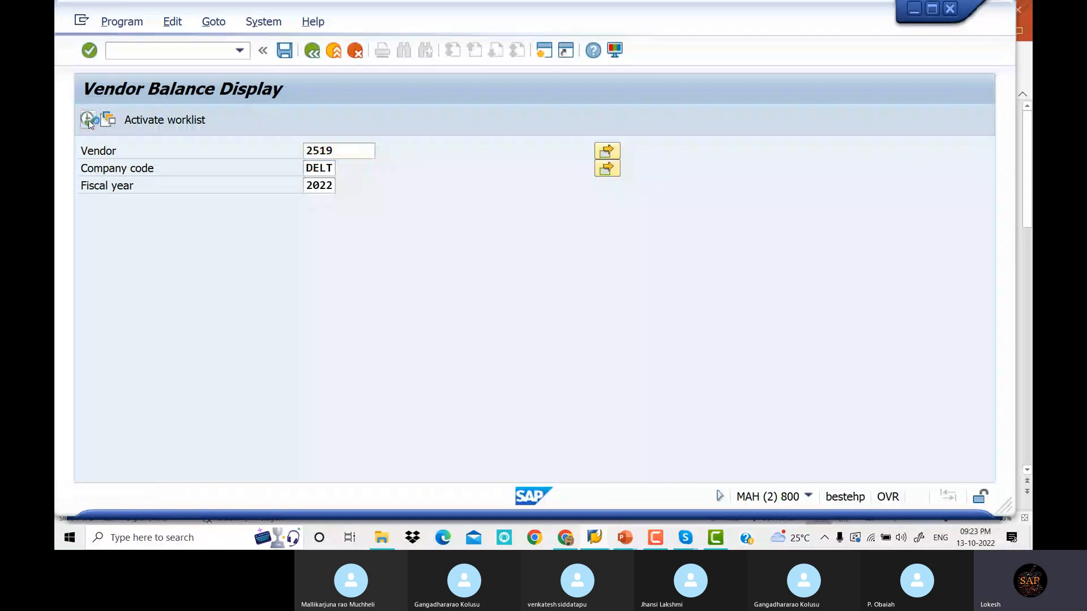
{"action": "left_click", "coordinate": [88, 120]}
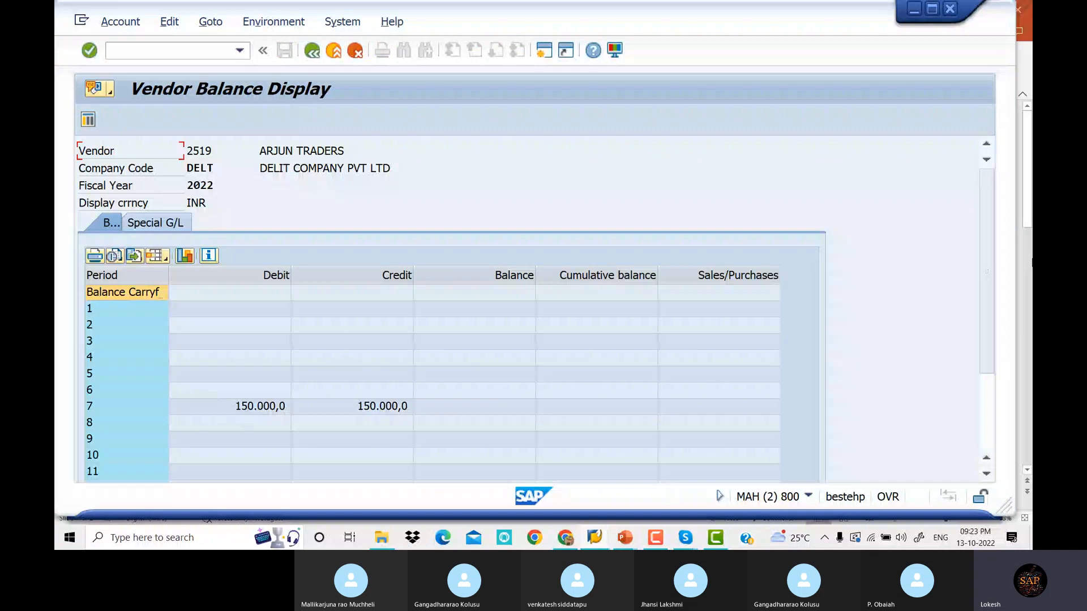
Review the 150,000 debit and credit totals, then switch back to the Skype call
{"action": "scroll", "coordinate": [996, 261], "scroll_direction": "down", "scroll_amount": 3}
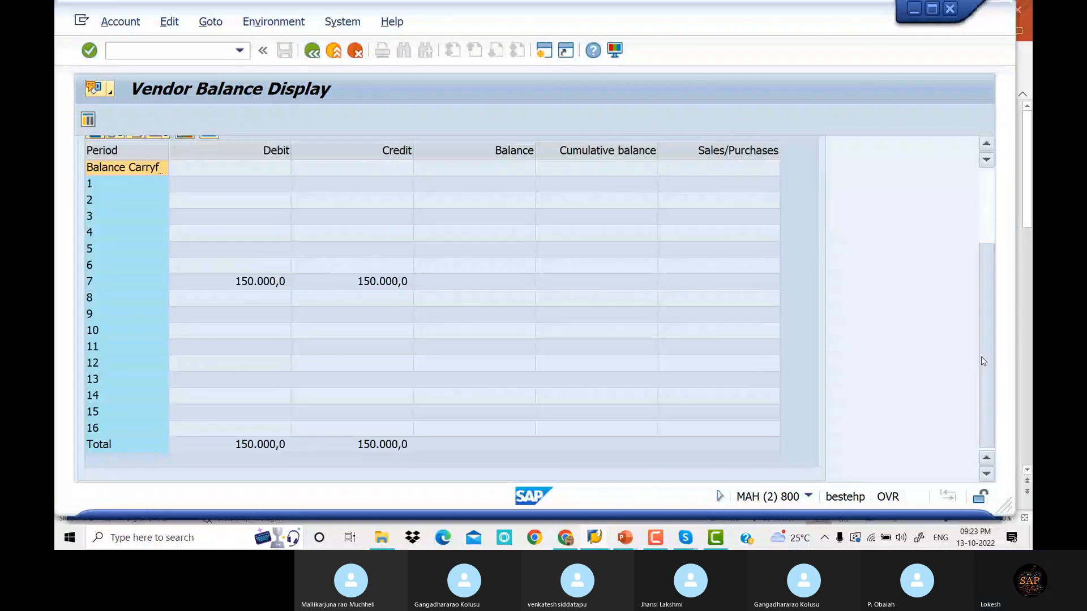
{"action": "scroll", "coordinate": [984, 361], "scroll_direction": "up", "scroll_amount": 3}
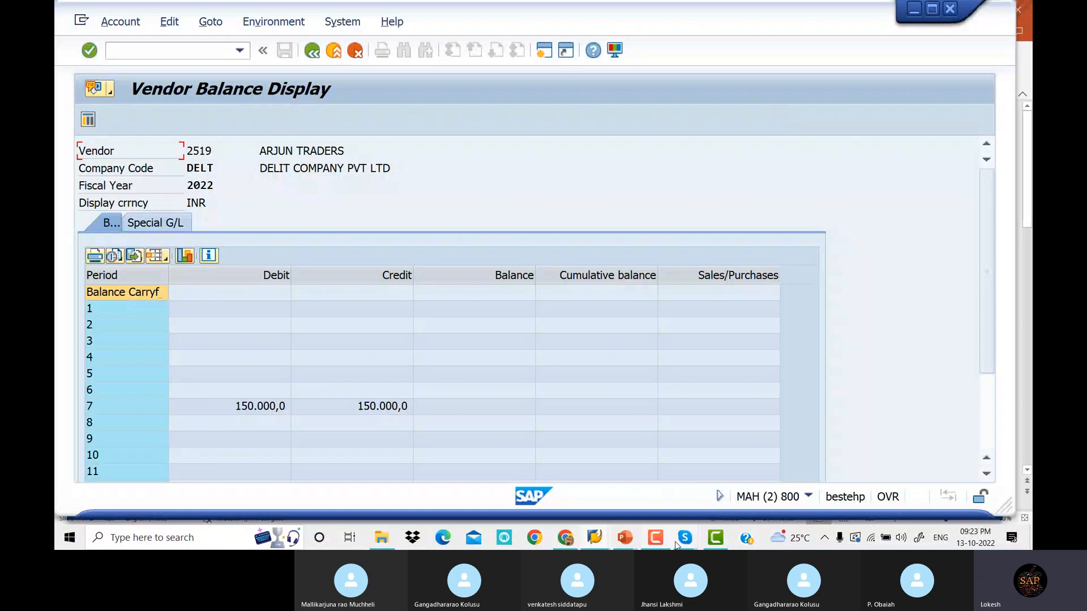
{"action": "mouse_move", "coordinate": [682, 541]}
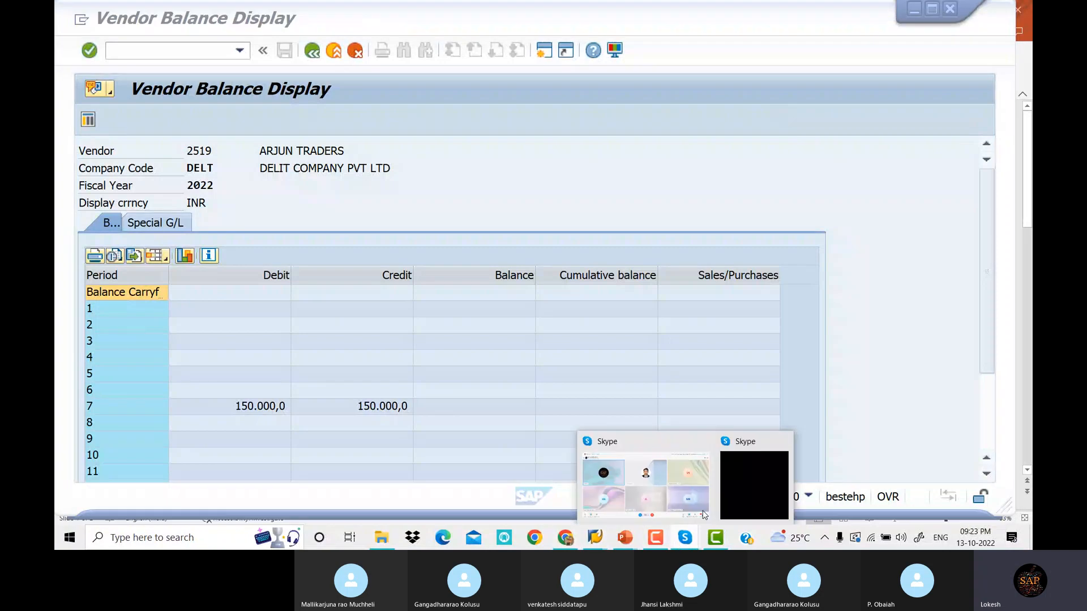
{"action": "left_click", "coordinate": [677, 487]}
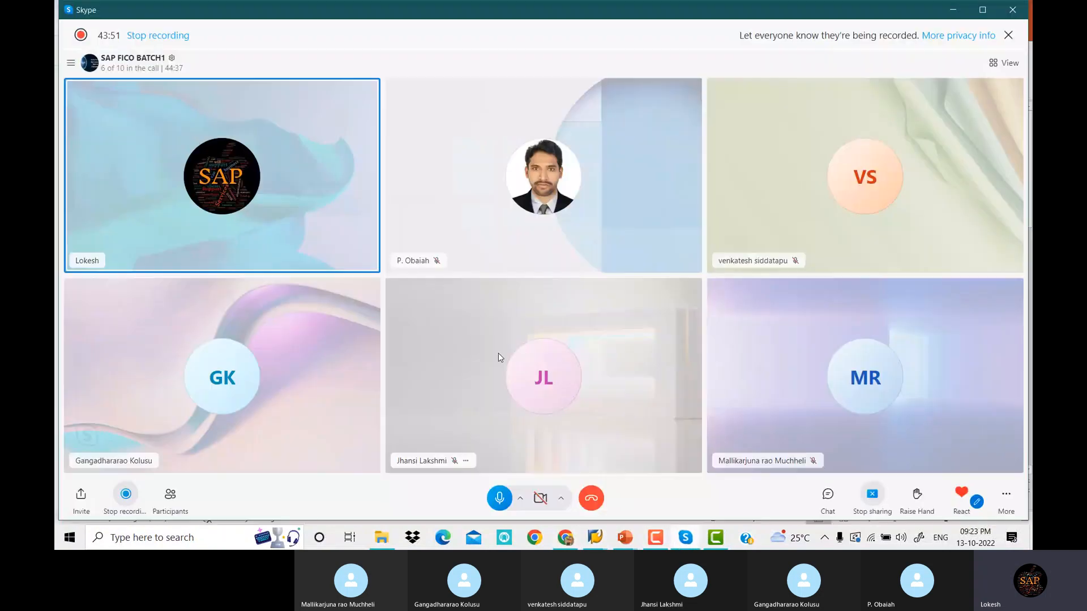